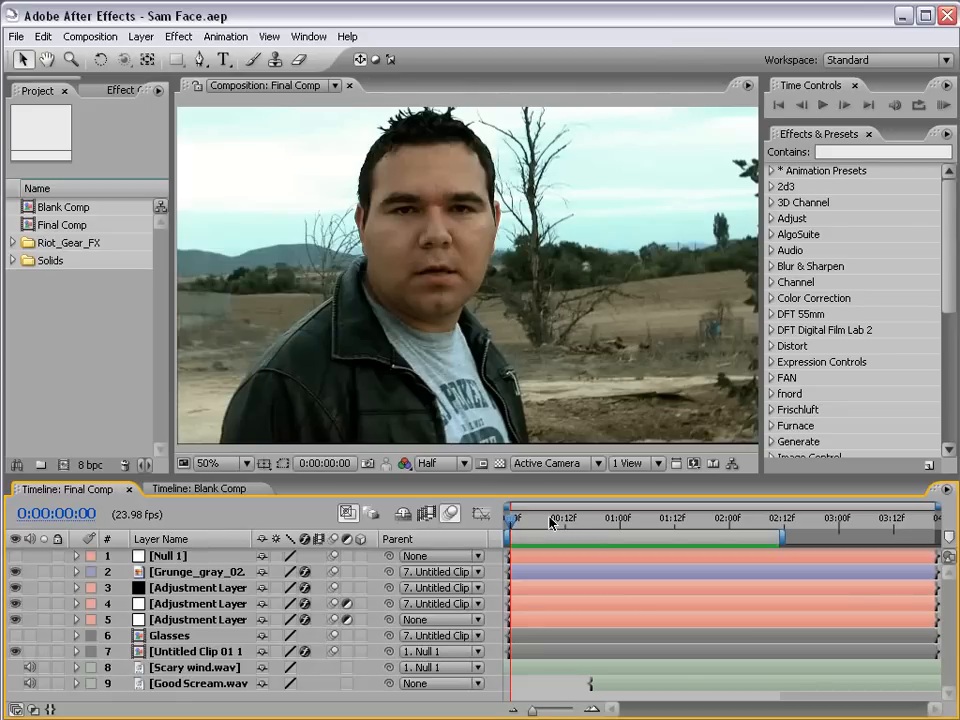
# Play and scrub through the Final Comp to review the finished demon-face effect
pyautogui.press('space')
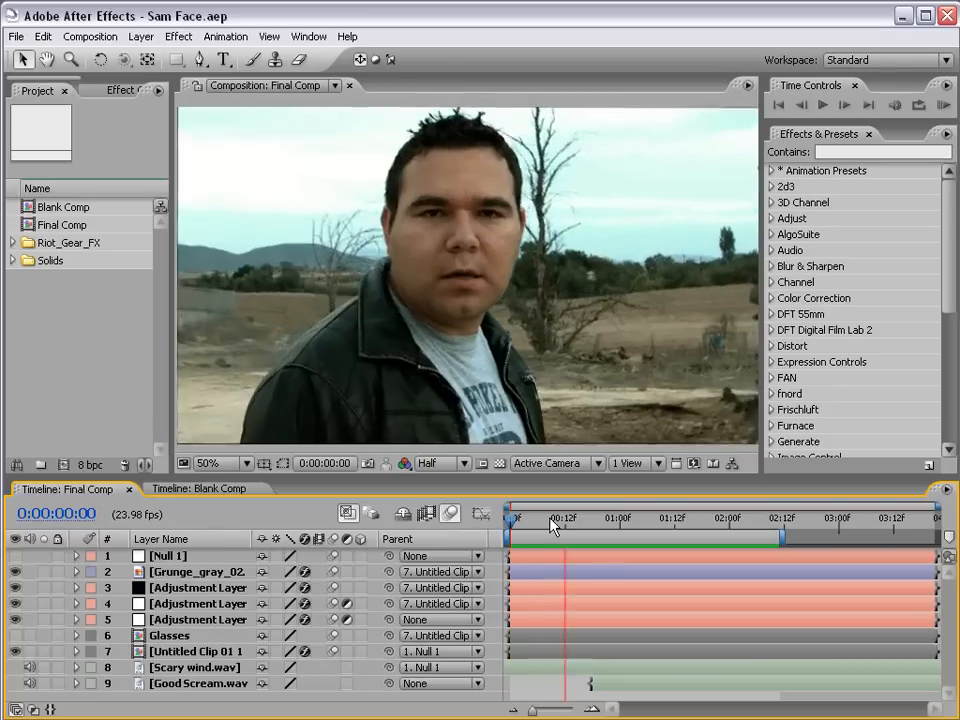
pyautogui.press('space')
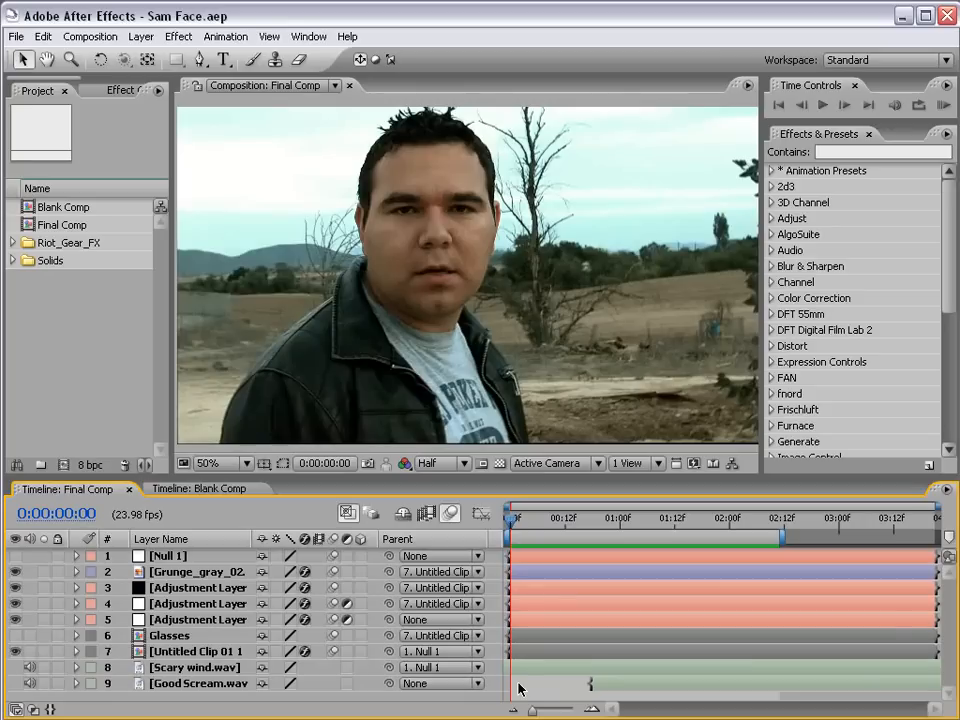
pyautogui.moveTo(512, 518); pyautogui.dragTo(675, 540)
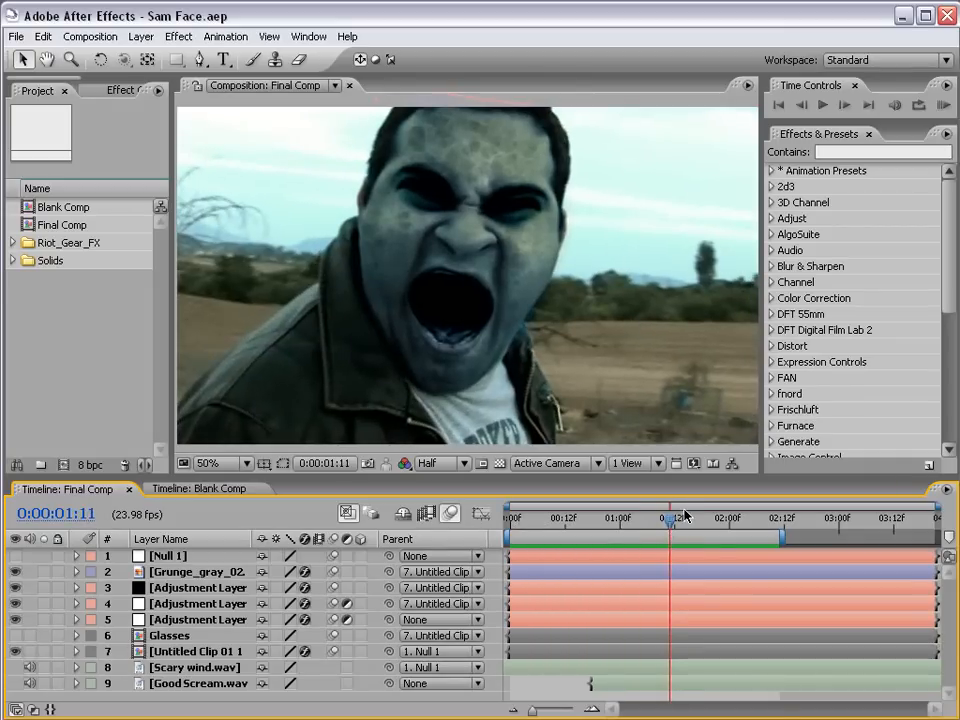
pyautogui.moveTo(670, 518); pyautogui.dragTo(508, 522)
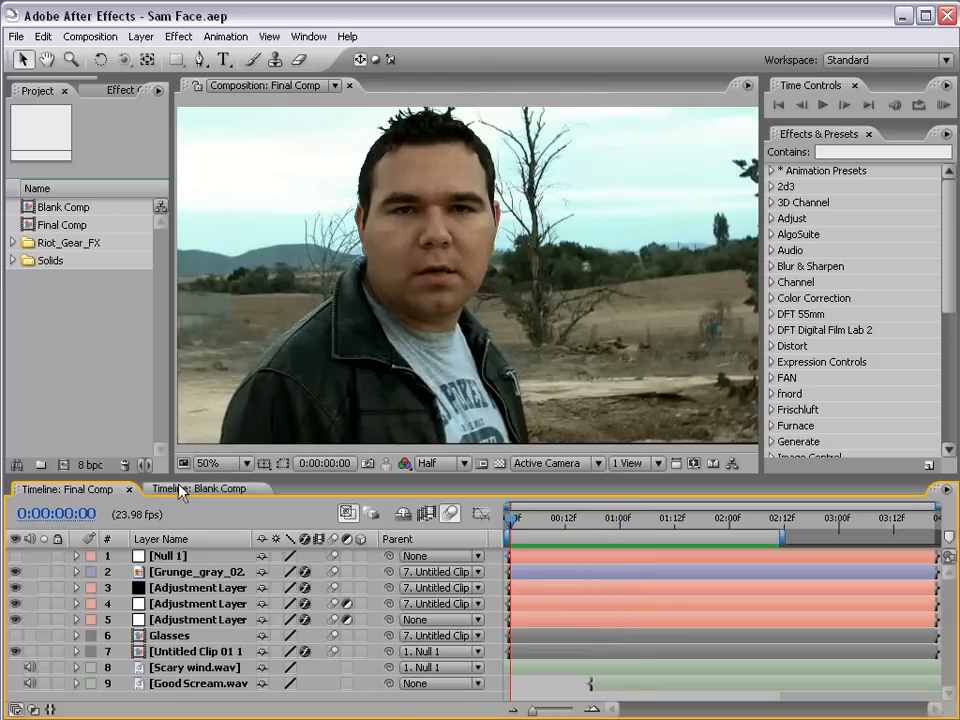
# Examine the unprocessed clip in the Blank Comp, including a close look at the face during the scream
pyautogui.click(186, 489)
pyautogui.moveTo(519, 521); pyautogui.dragTo(670, 543)
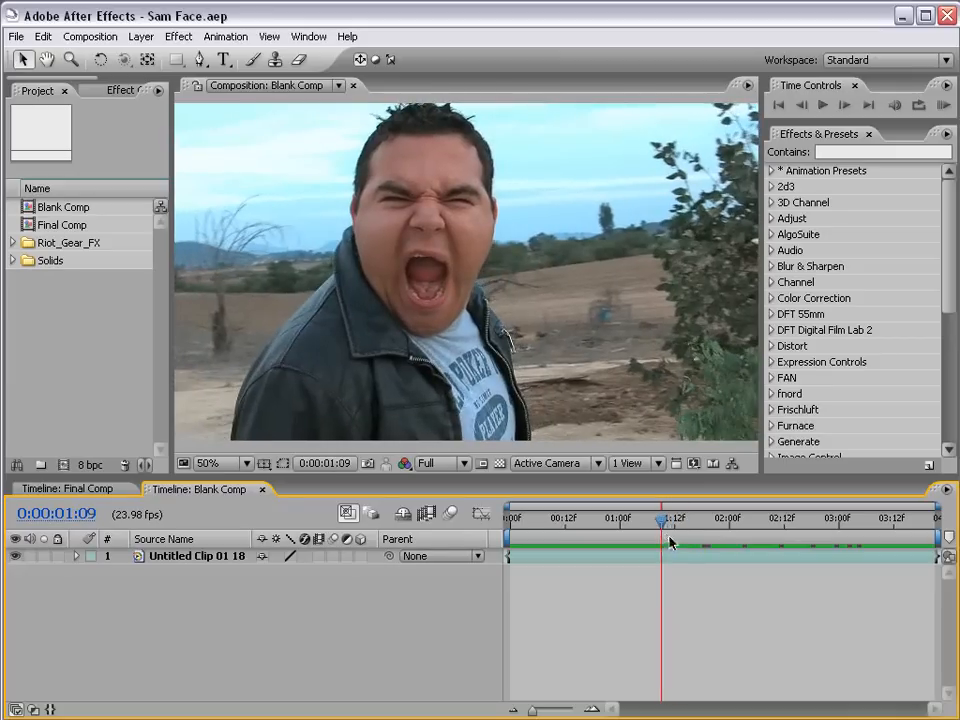
pyautogui.scroll(1, 423, 285)
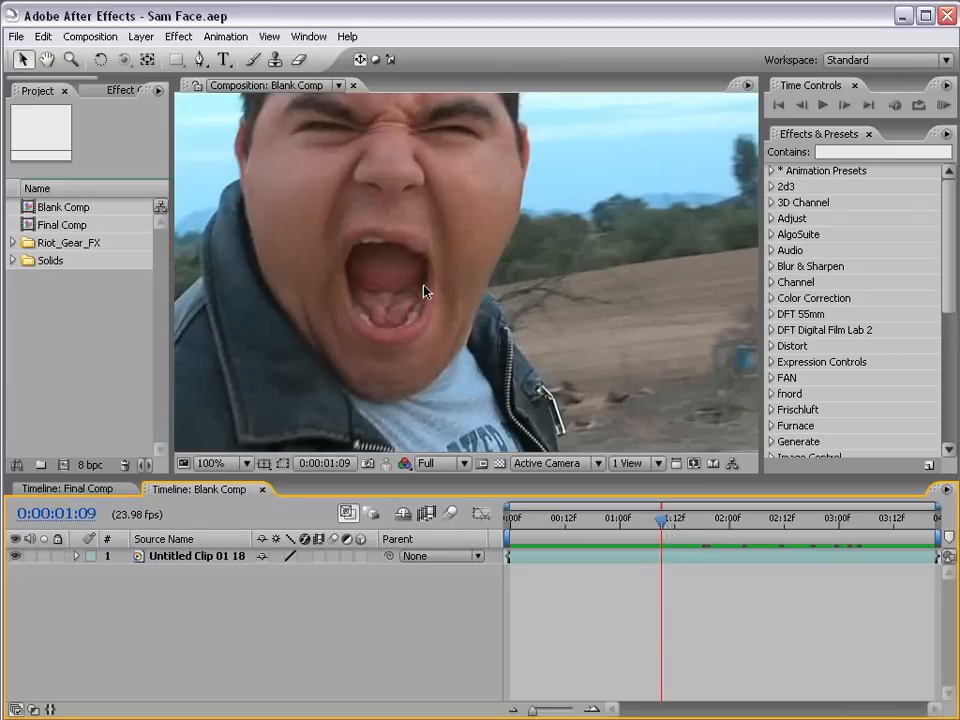
pyautogui.scroll(-1, 423, 285)
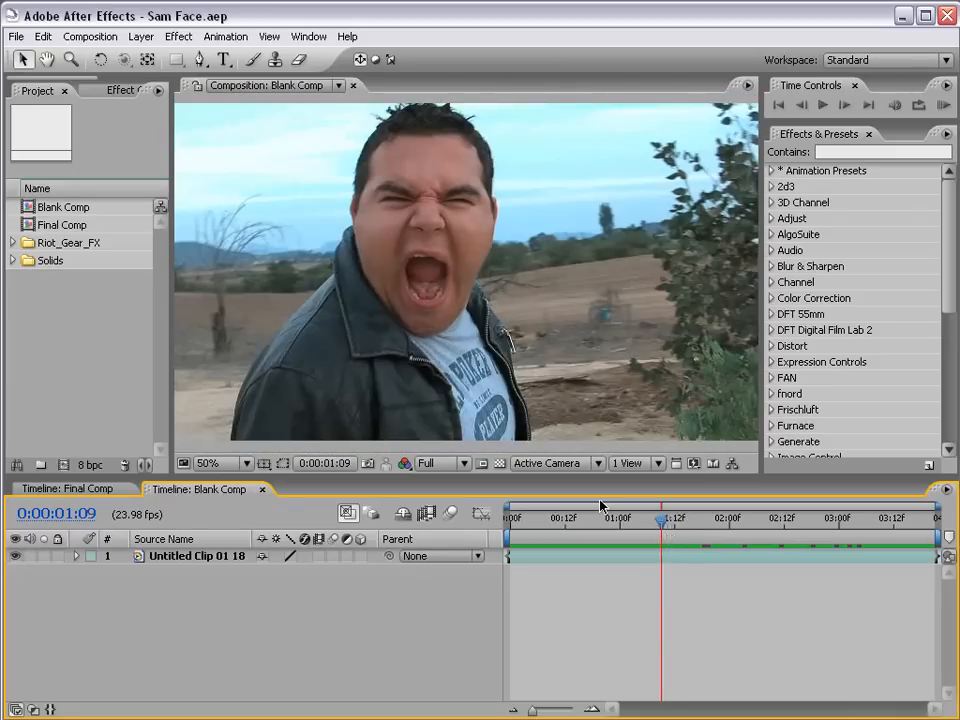
pyautogui.press('Home')
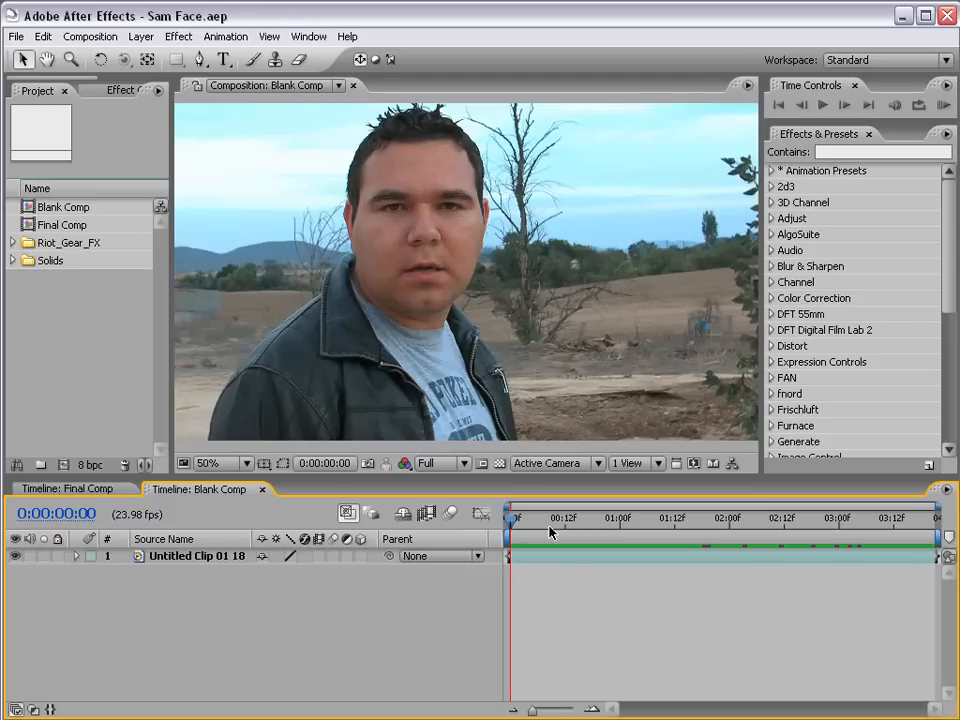
# In the Final Comp, hide the grunge image and the three adjustment layers, show the Glasses layer, preview the result and save the project
pyautogui.click(78, 494)
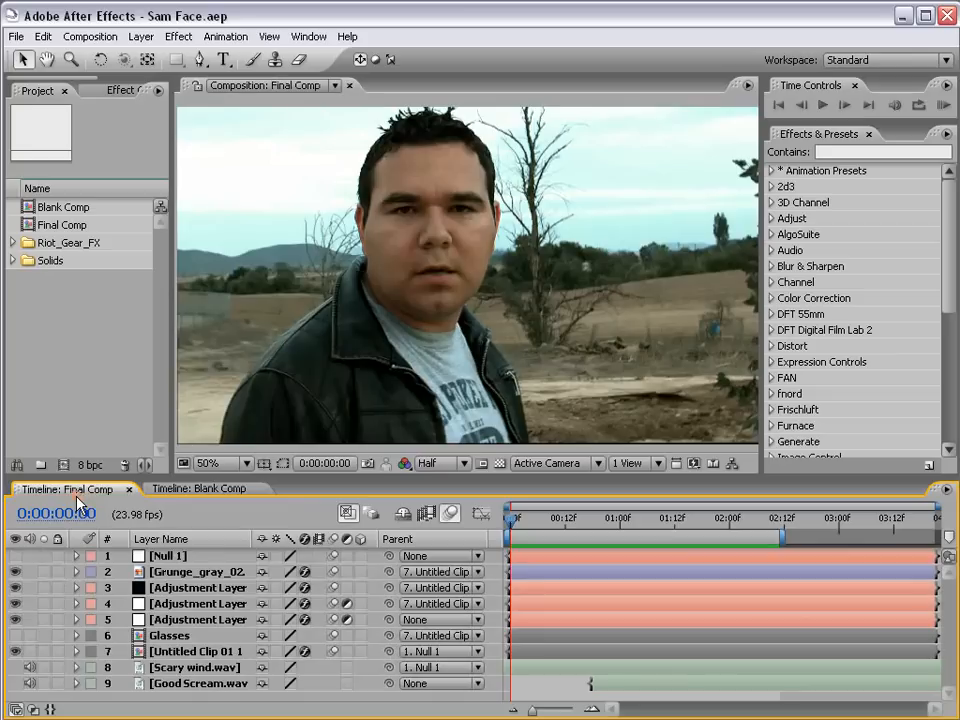
pyautogui.moveTo(120, 477); pyautogui.dragTo(120, 432)
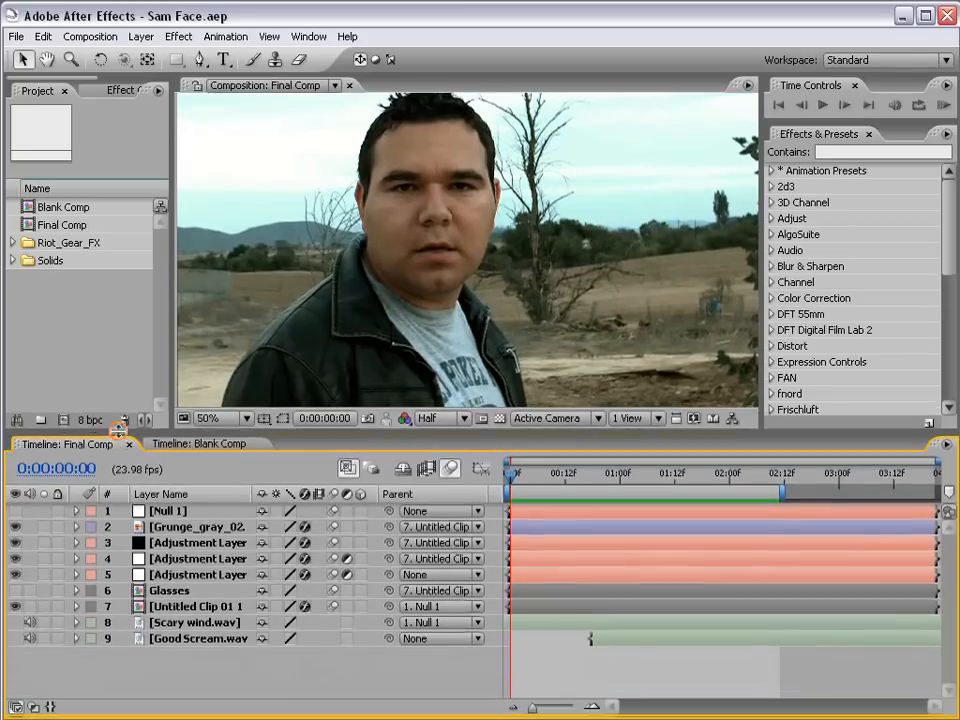
pyautogui.moveTo(16, 574); pyautogui.dragTo(14, 533)
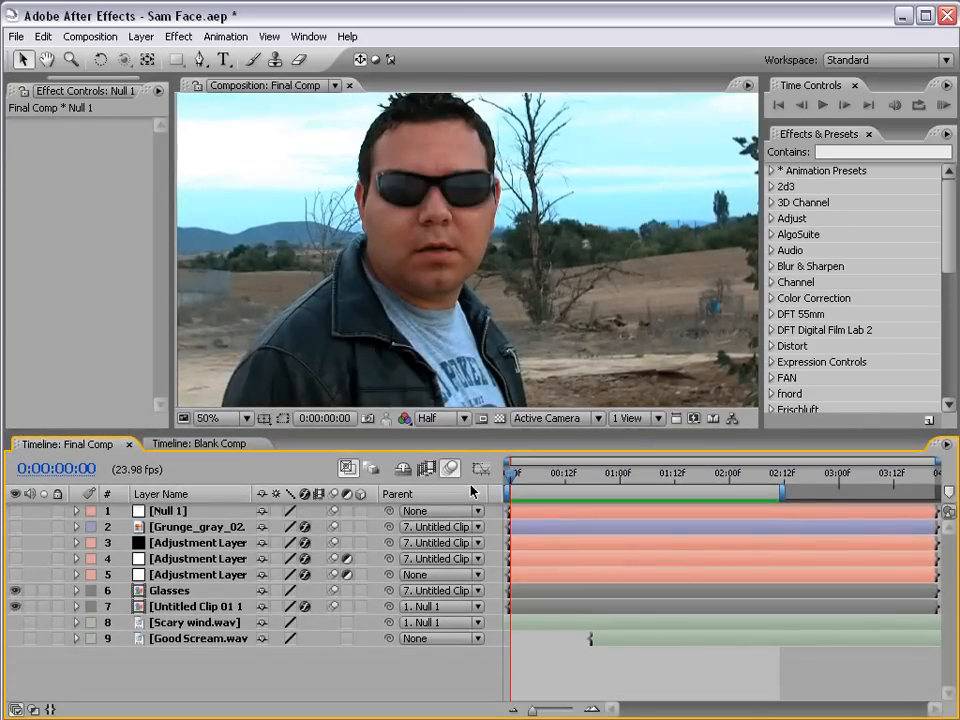
pyautogui.press('KP_0')
pyautogui.hotkey('ctrl', 's')
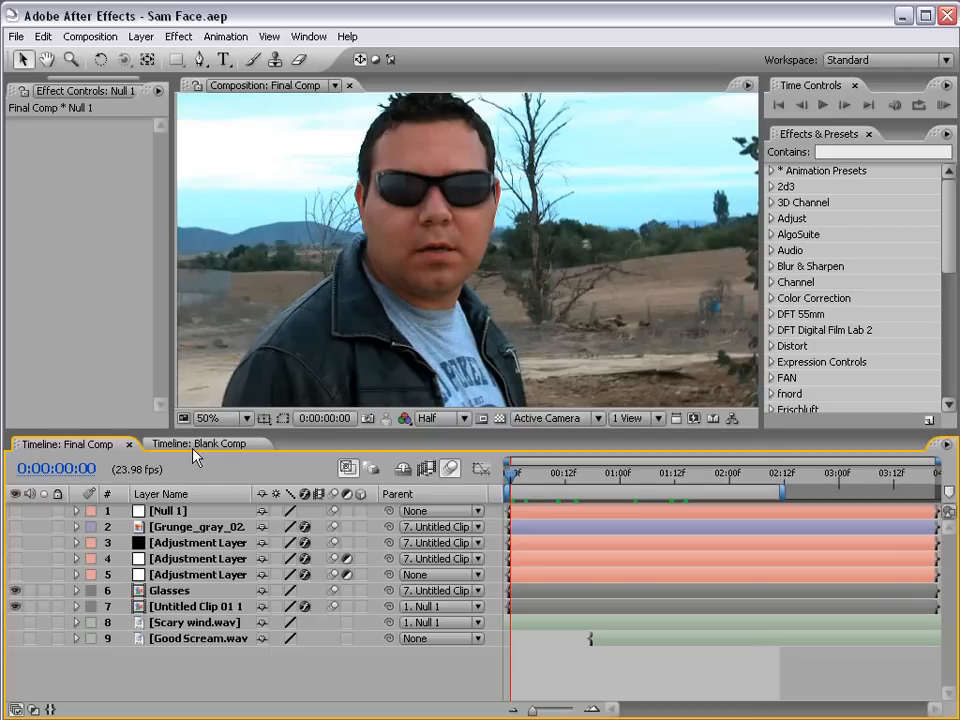
# Select the clip in the Blank Comp at the first frame and display the Tracker Controls
pyautogui.click(200, 446)
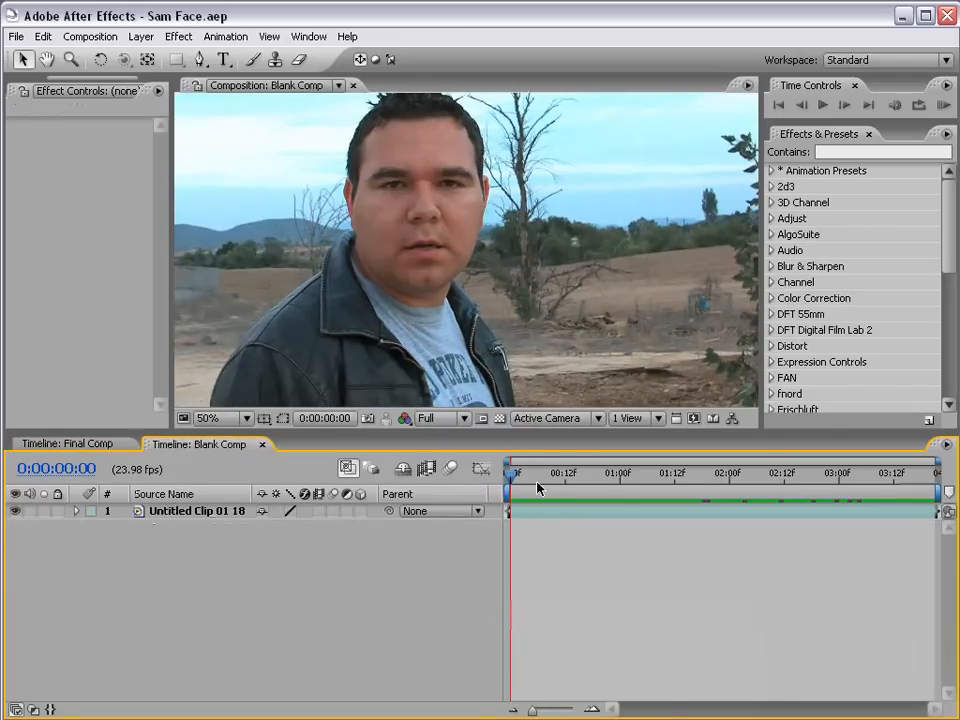
pyautogui.moveTo(538, 486); pyautogui.dragTo(501, 503)
pyautogui.click(840, 60)
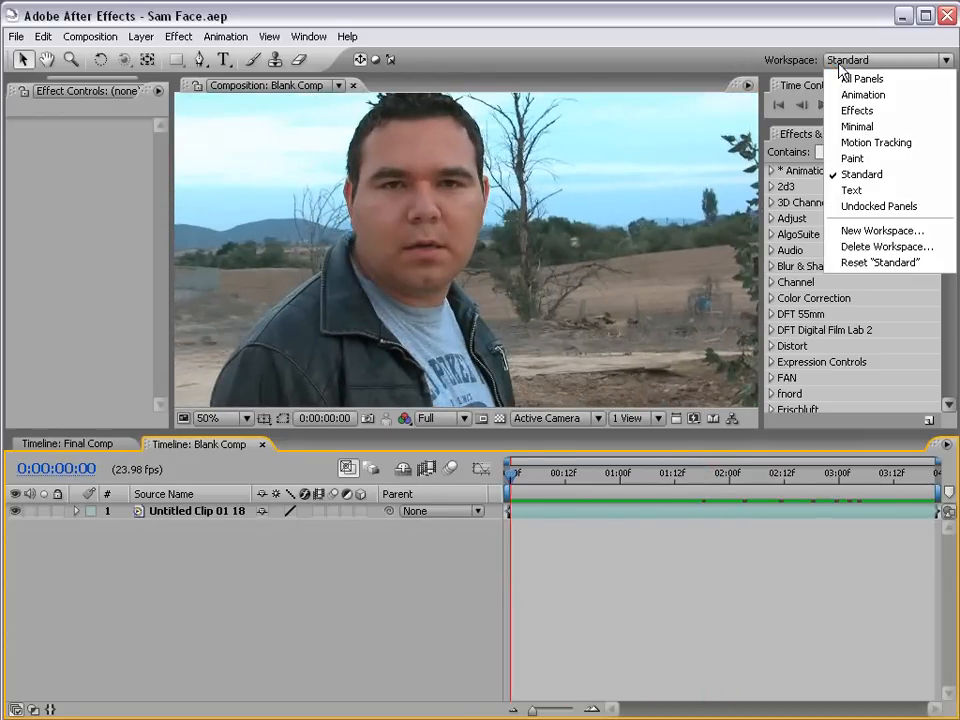
pyautogui.click(570, 513)
pyautogui.click(304, 37)
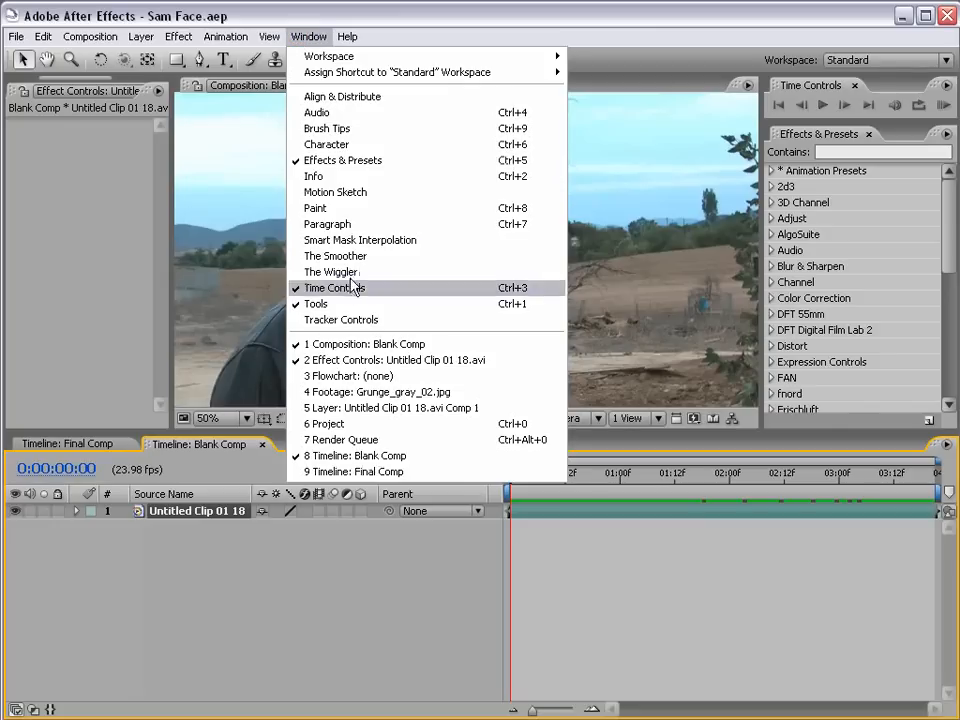
pyautogui.click(408, 321)
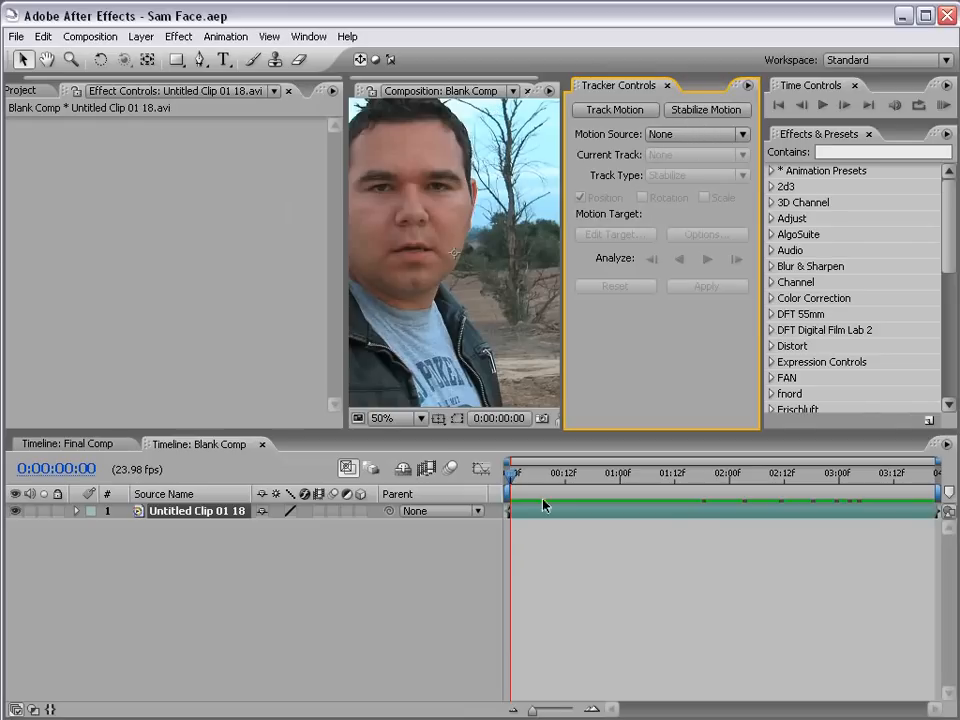
# Start a Stabilize Motion track on the clip, enlarge the layer view and include Rotation in addition to Position
pyautogui.click(700, 110)
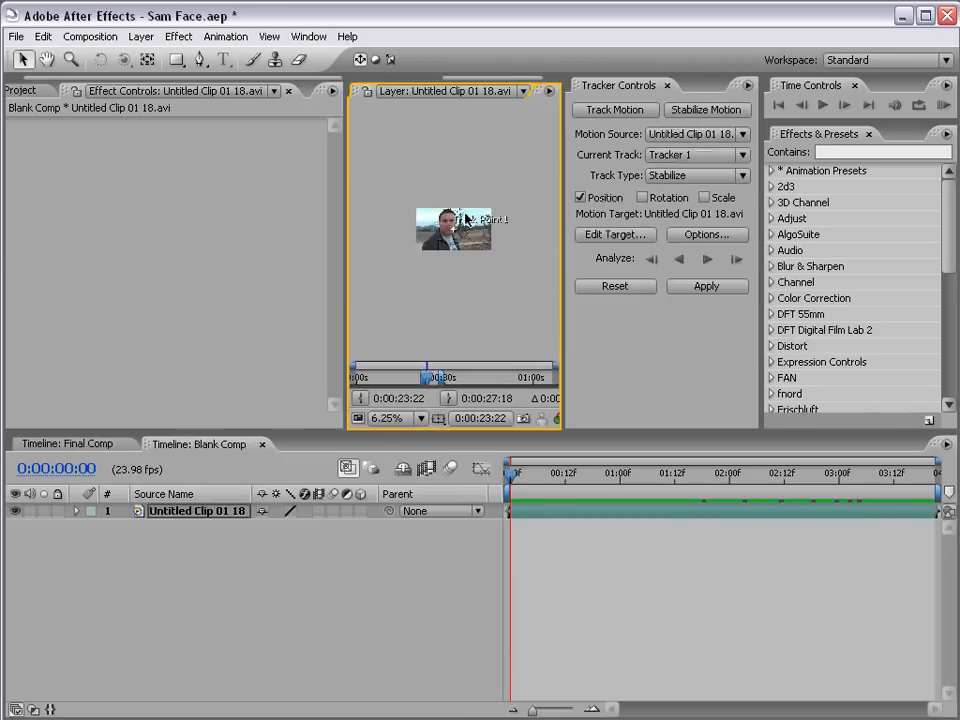
pyautogui.scroll(4, 463, 218)
pyautogui.press('`')
pyautogui.scroll(2, 464, 280)
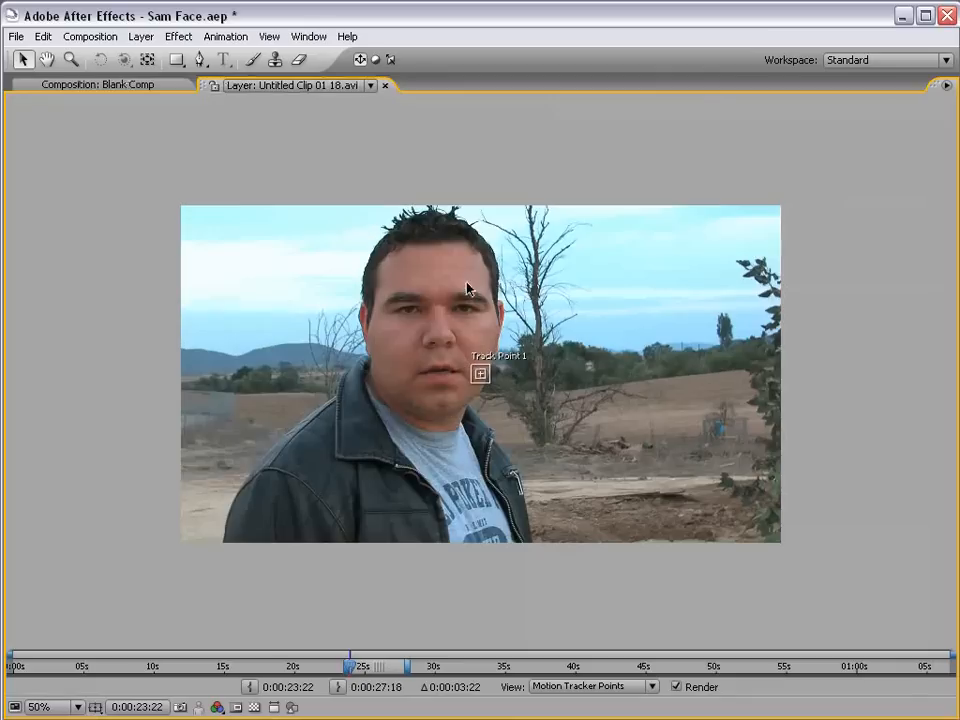
pyautogui.press('`')
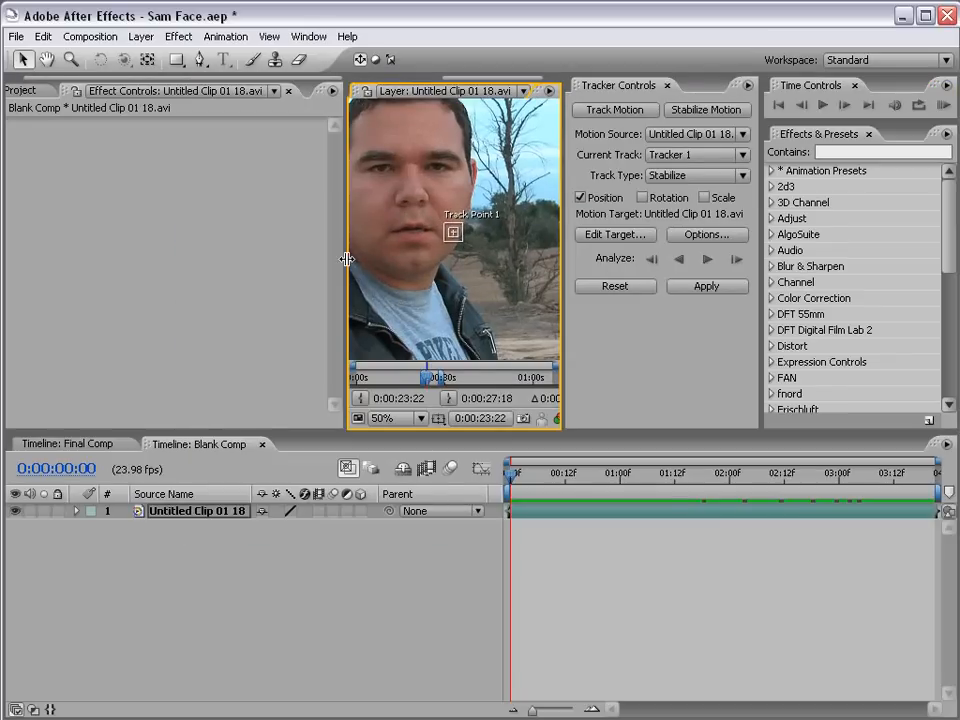
pyautogui.moveTo(346, 259); pyautogui.dragTo(167, 262)
pyautogui.click(642, 197)
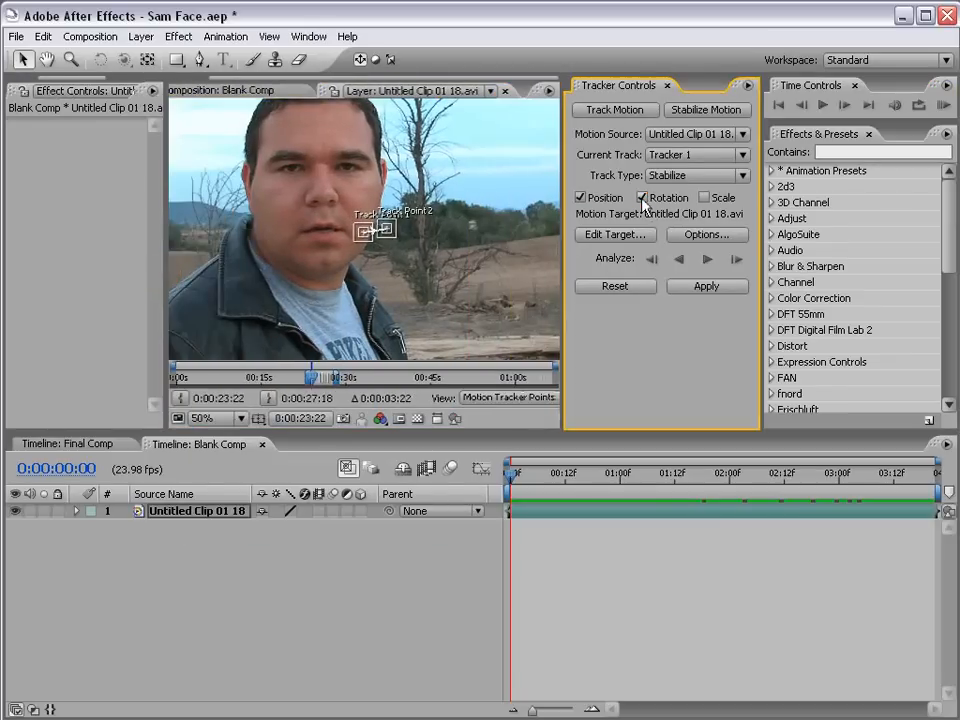
# Place Track Point 1 and Track Point 2 on the outer corners of the man's two eyes
pyautogui.press('h')
pyautogui.moveTo(348, 194); pyautogui.dragTo(390, 253)
pyautogui.scroll(1, 391, 228)
pyautogui.press('v')
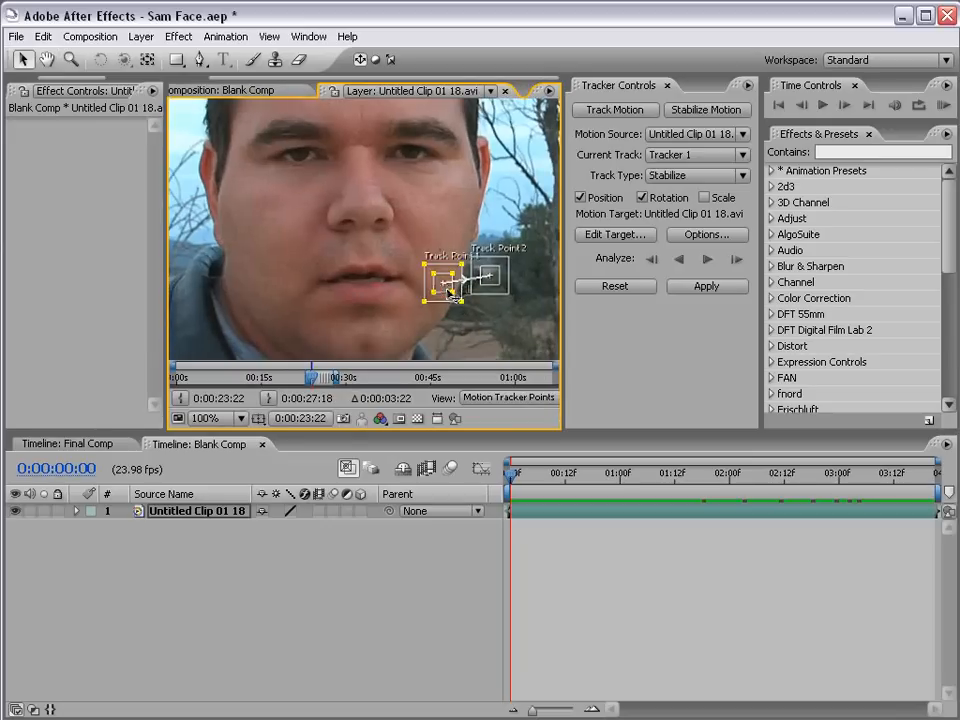
pyautogui.moveTo(449, 293); pyautogui.dragTo(274, 158)
pyautogui.click(490, 288)
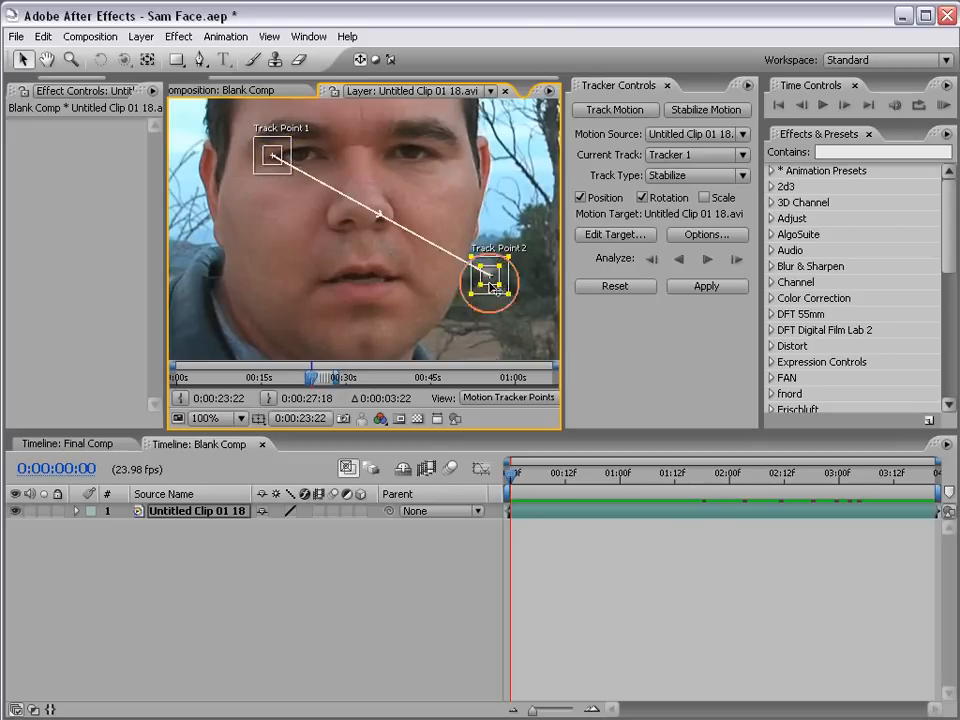
pyautogui.moveTo(490, 284); pyautogui.dragTo(434, 164)
# Enlarge the feature and search regions of both track points around the eye corners and fine-tune their positions
pyautogui.press('`')
pyautogui.scroll(1, 398, 240)
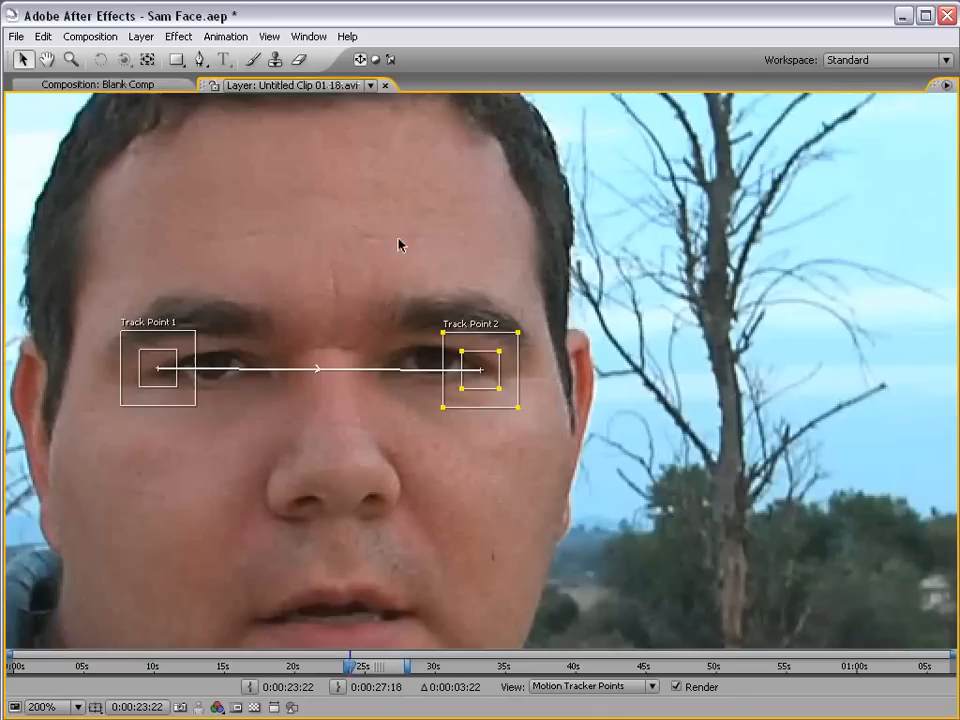
pyautogui.moveTo(400, 360); pyautogui.dragTo(558, 331)
pyautogui.moveTo(334, 357); pyautogui.dragTo(351, 379)
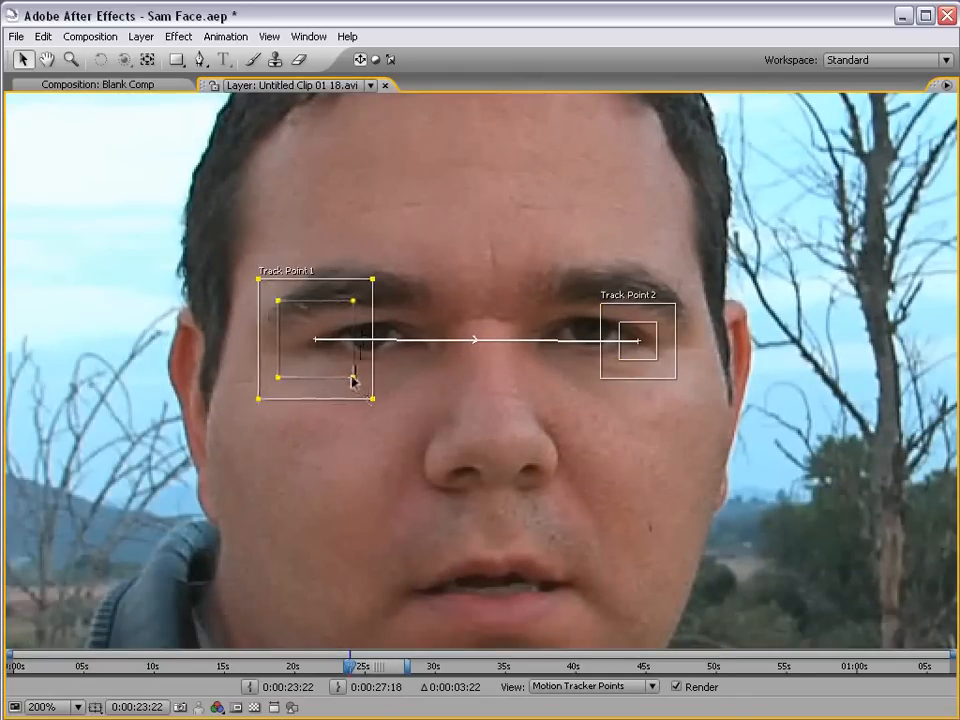
pyautogui.moveTo(651, 360)
pyautogui.mouseDown()
pyautogui.moveTo(701, 399)
pyautogui.moveTo(647, 356)
pyautogui.moveTo(659, 358)
pyautogui.mouseUp()
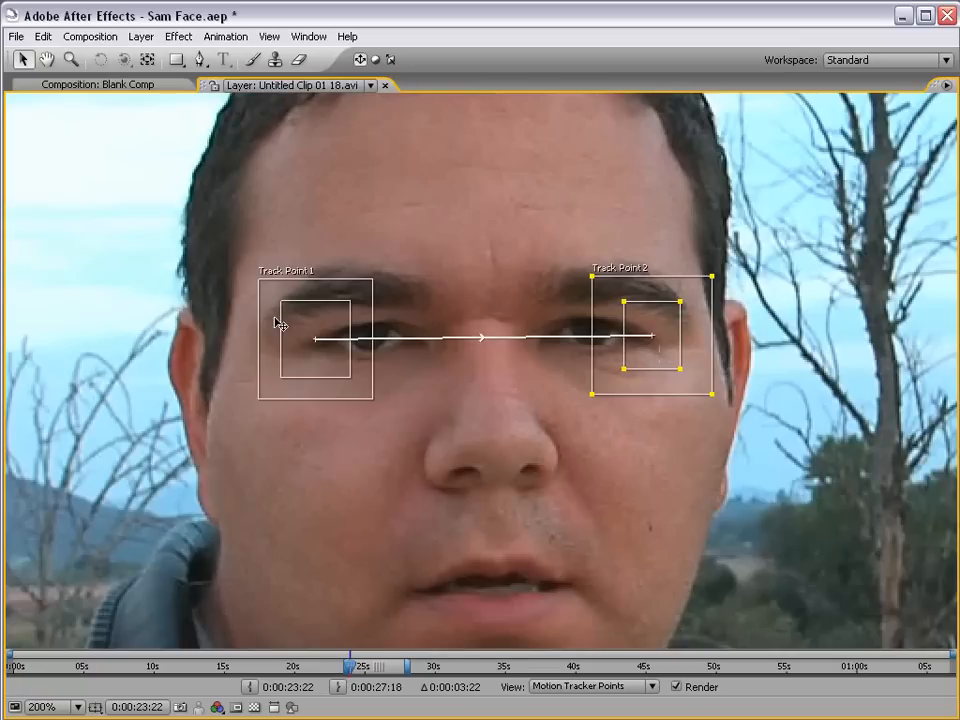
pyautogui.moveTo(315, 354); pyautogui.dragTo(313, 355)
pyautogui.moveTo(646, 368); pyautogui.dragTo(649, 363)
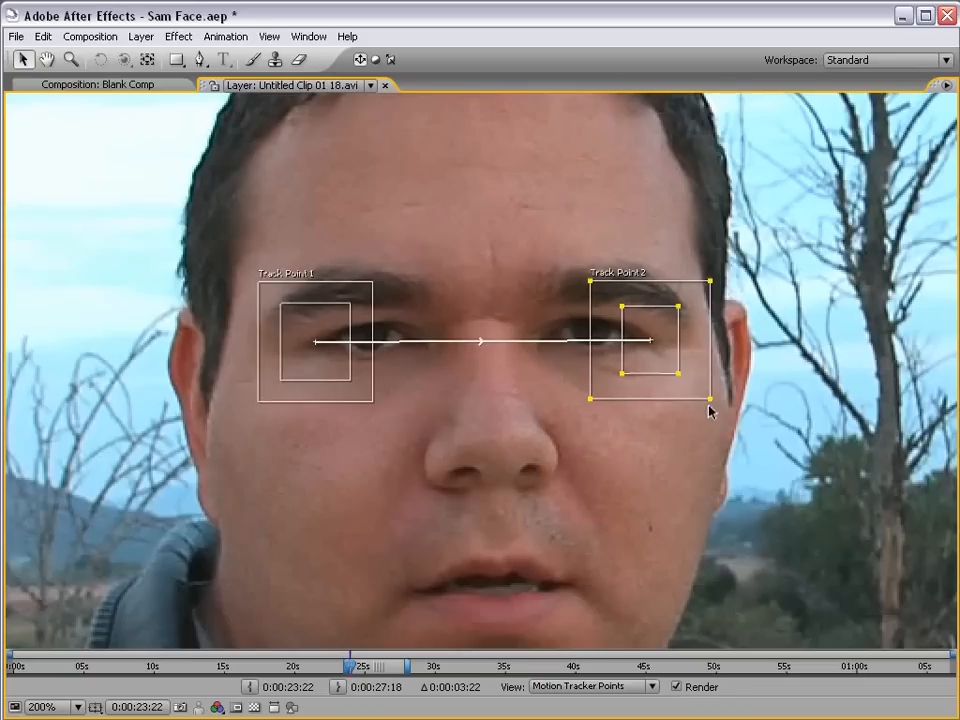
pyautogui.moveTo(372, 403); pyautogui.dragTo(381, 410)
# Analyze the clip's motion forward with both track points
pyautogui.scroll(-1, 484, 422)
pyautogui.press('`')
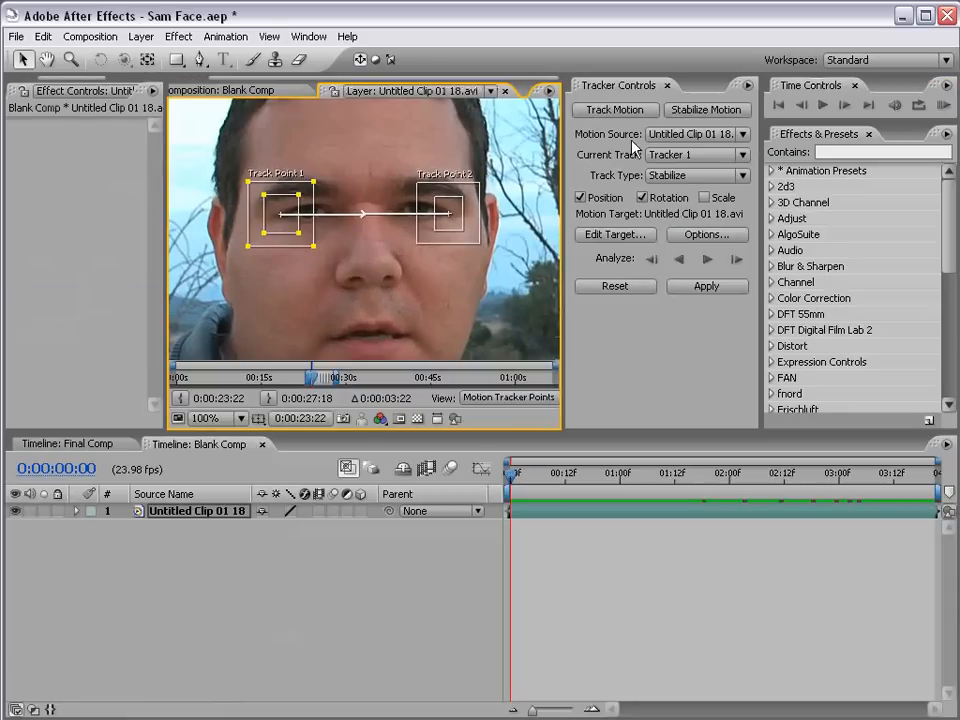
pyautogui.scroll(-1, 394, 272)
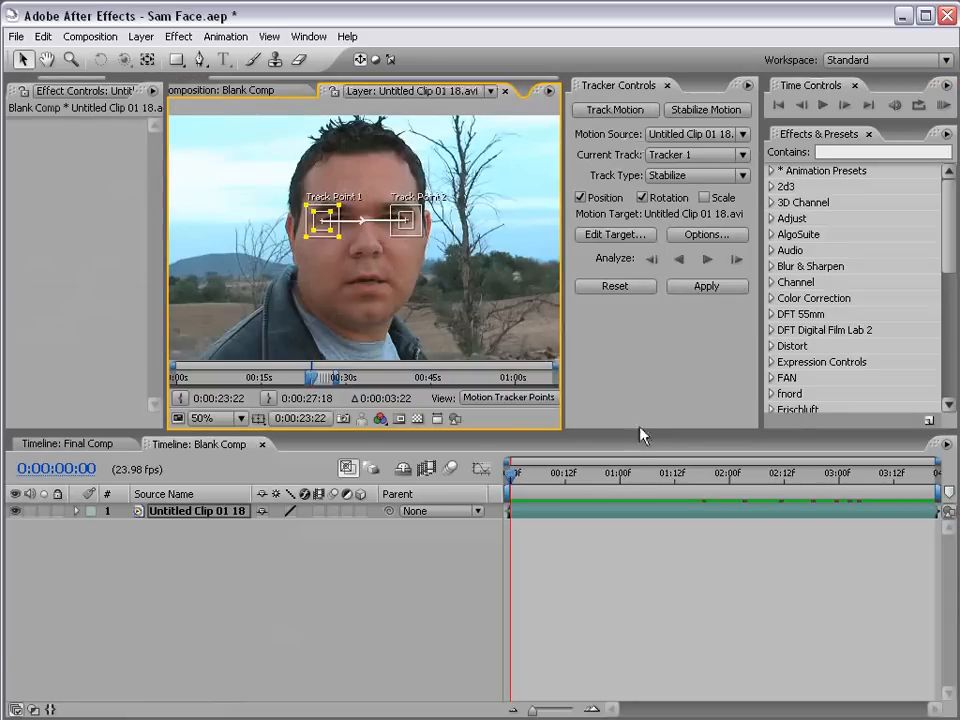
pyautogui.click(707, 259)
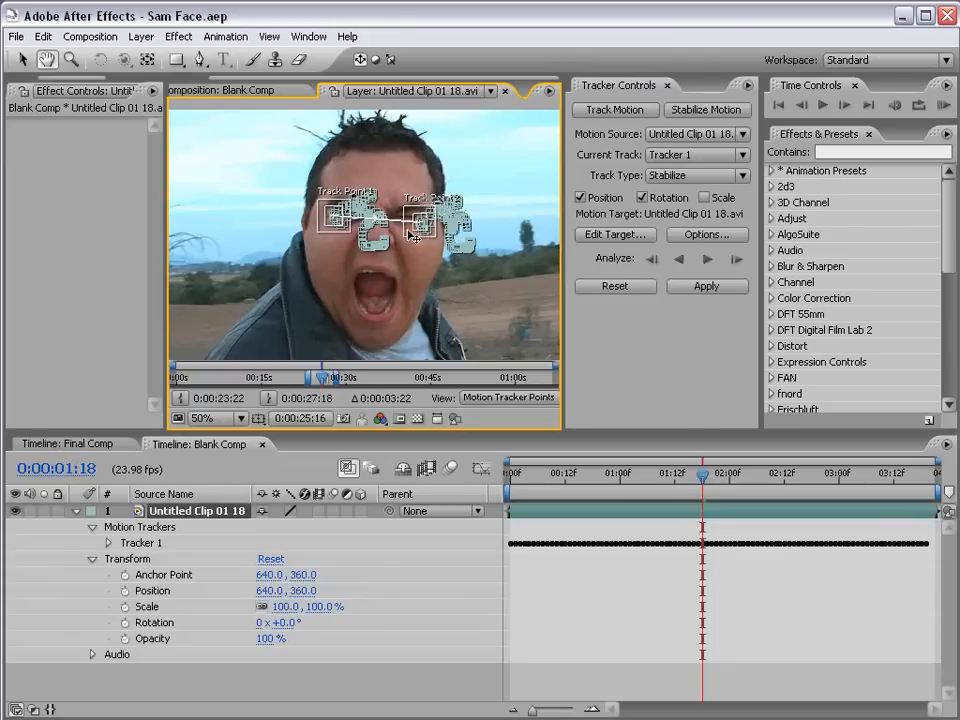
# Inspect the tracked paths of both points closely around the eyes and nose during the scream
pyautogui.scroll(2, 410, 232)
pyautogui.moveTo(306, 193); pyautogui.dragTo(272, 222)
pyautogui.moveTo(518, 196); pyautogui.dragTo(440, 262)
pyautogui.press('space')
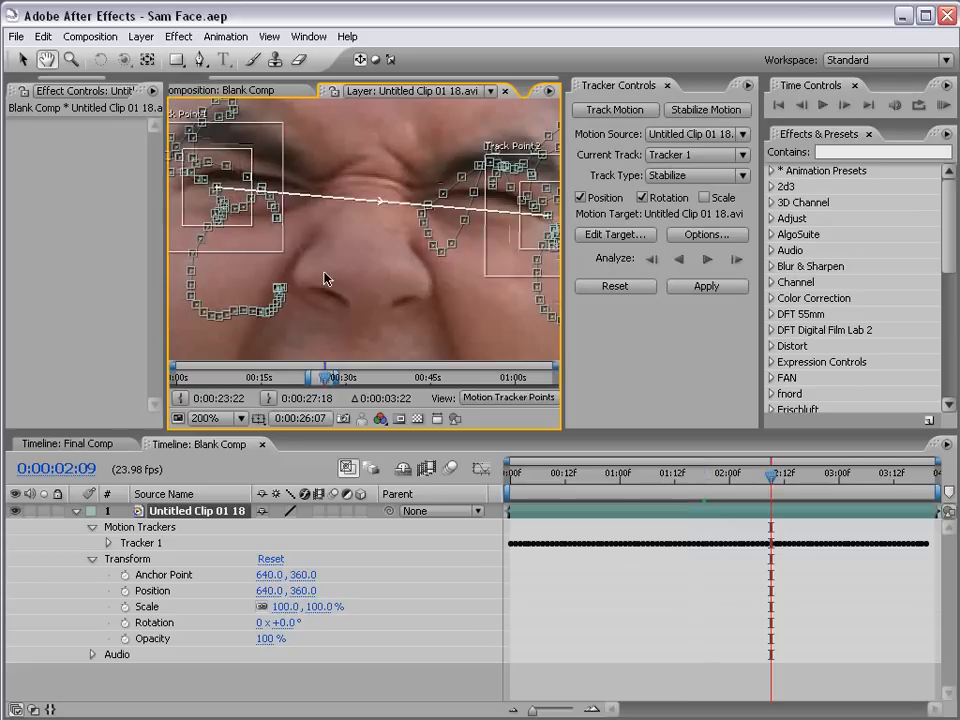
pyautogui.press('space')
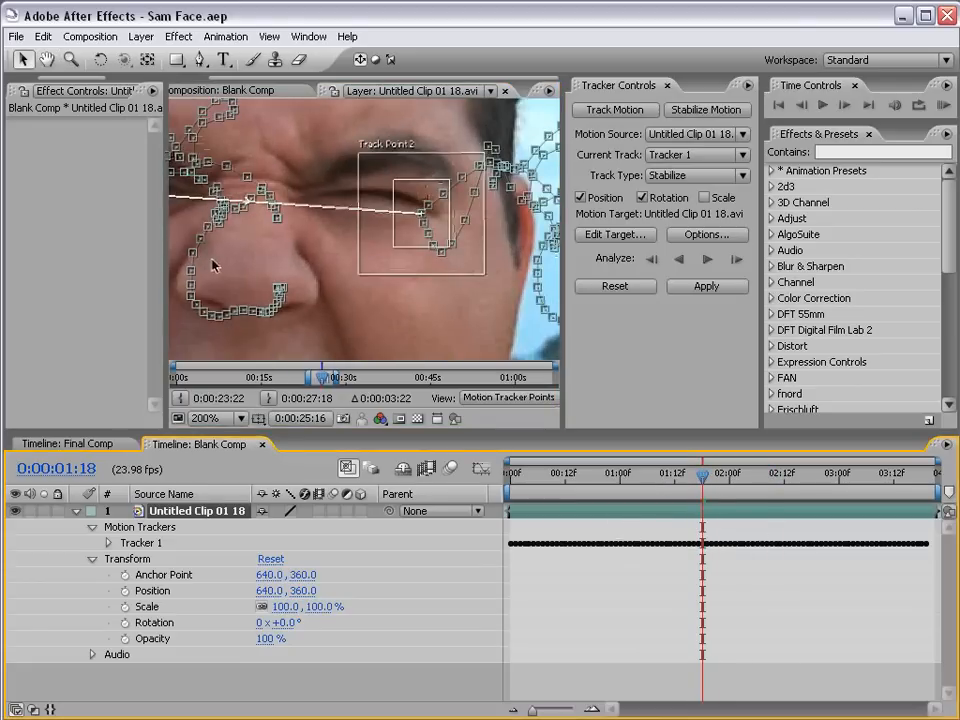
pyautogui.press('space')
pyautogui.moveTo(320, 258); pyautogui.dragTo(385, 248)
pyautogui.scroll(-1, 355, 250)
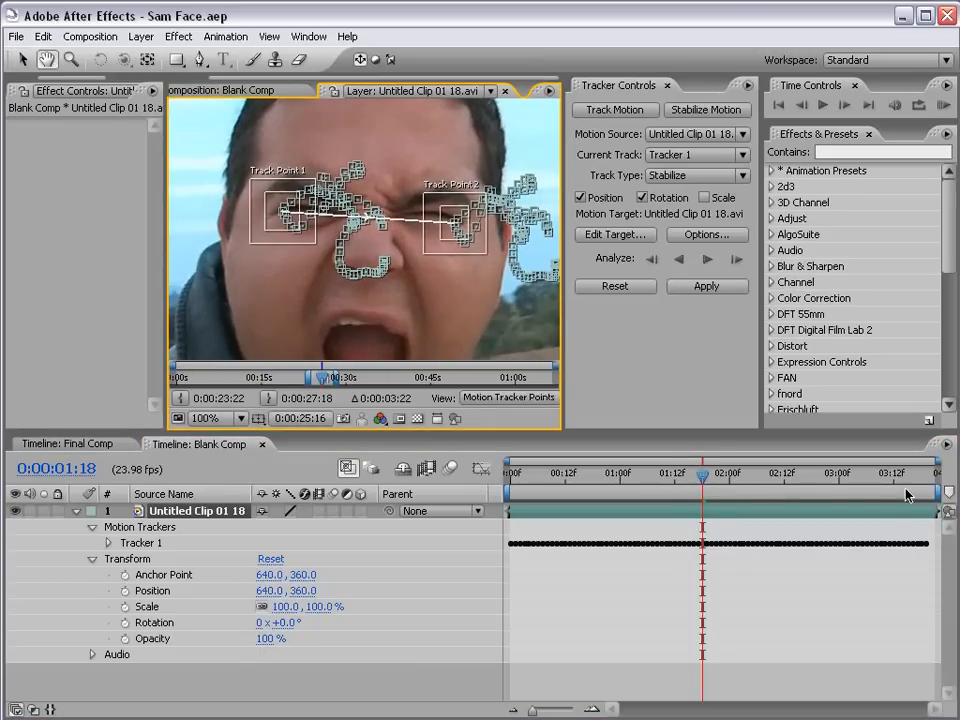
# Scrub the tracked clip between its start and the scream, and apply the stabilization in the X and Y dimensions
pyautogui.moveTo(724, 478); pyautogui.dragTo(514, 495)
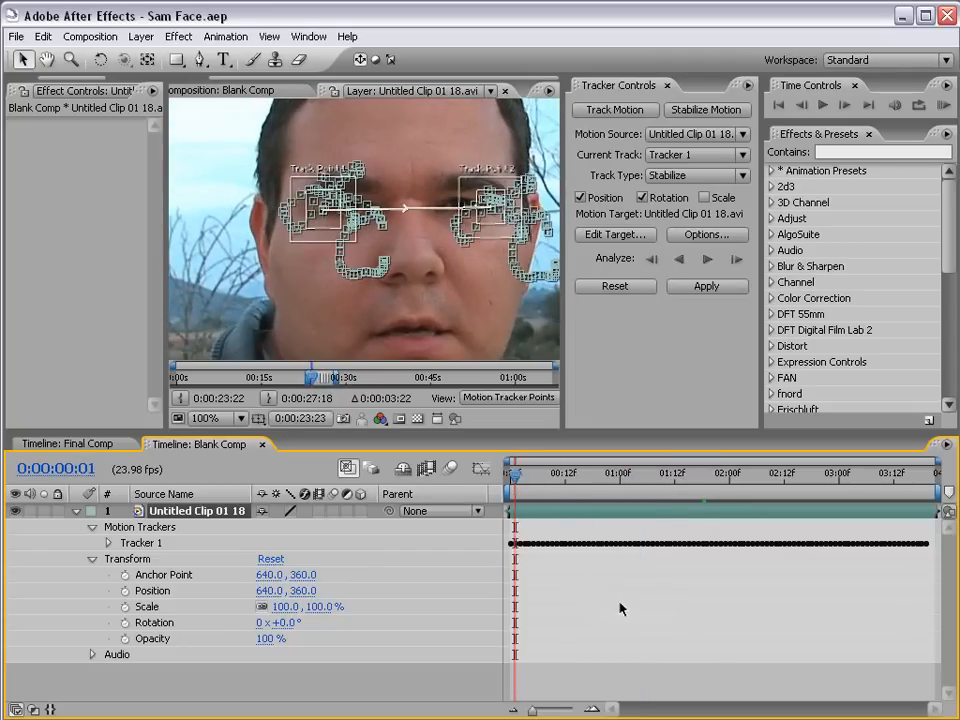
pyautogui.click(703, 477)
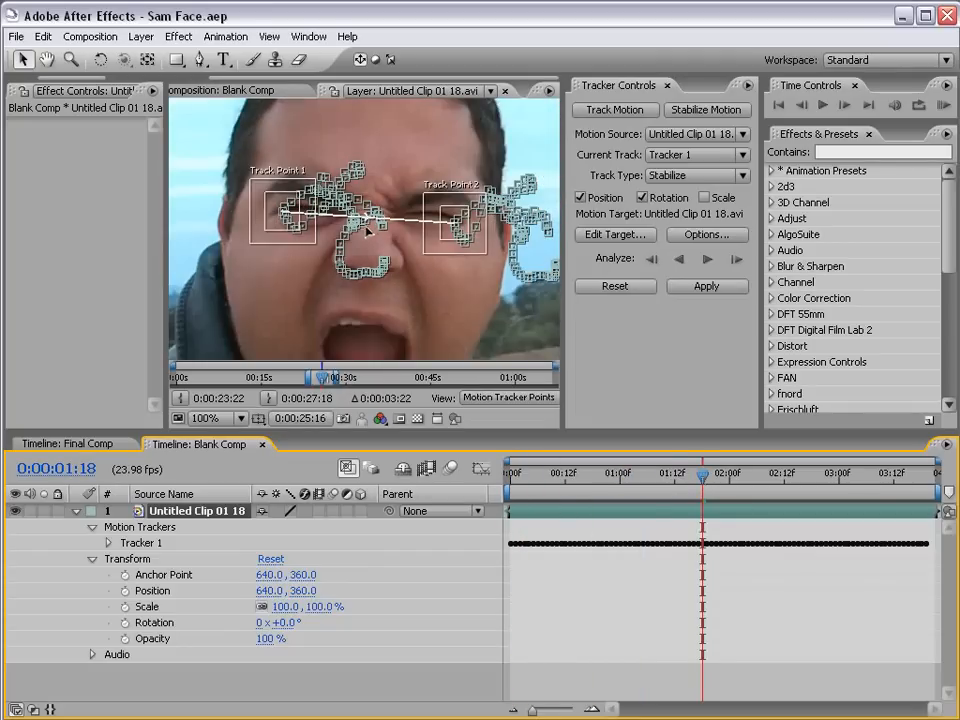
pyautogui.click(710, 288)
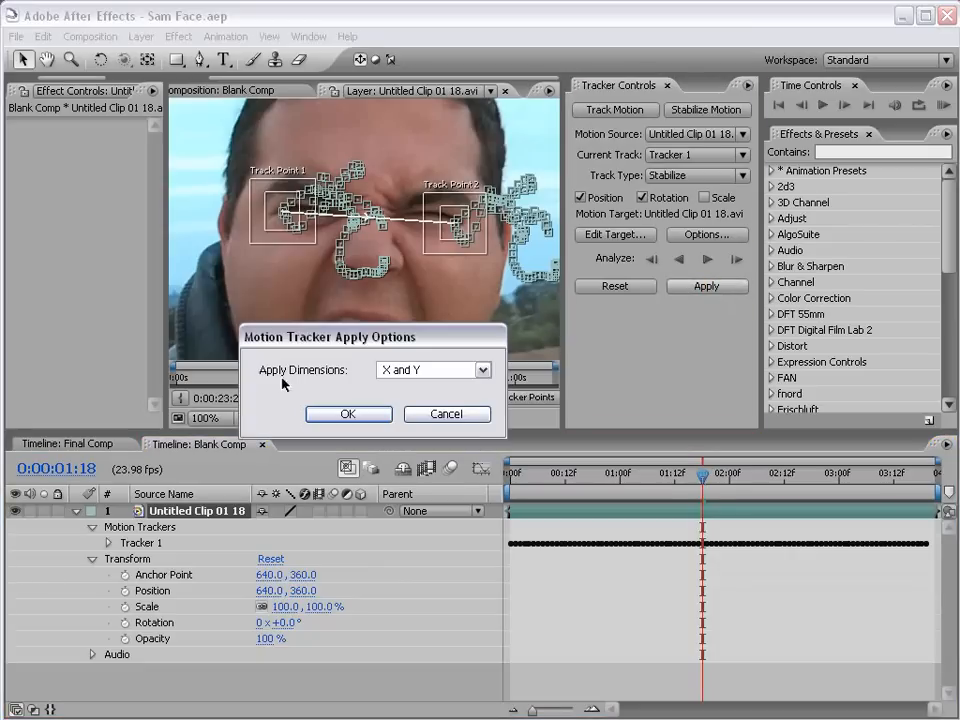
pyautogui.click(350, 414)
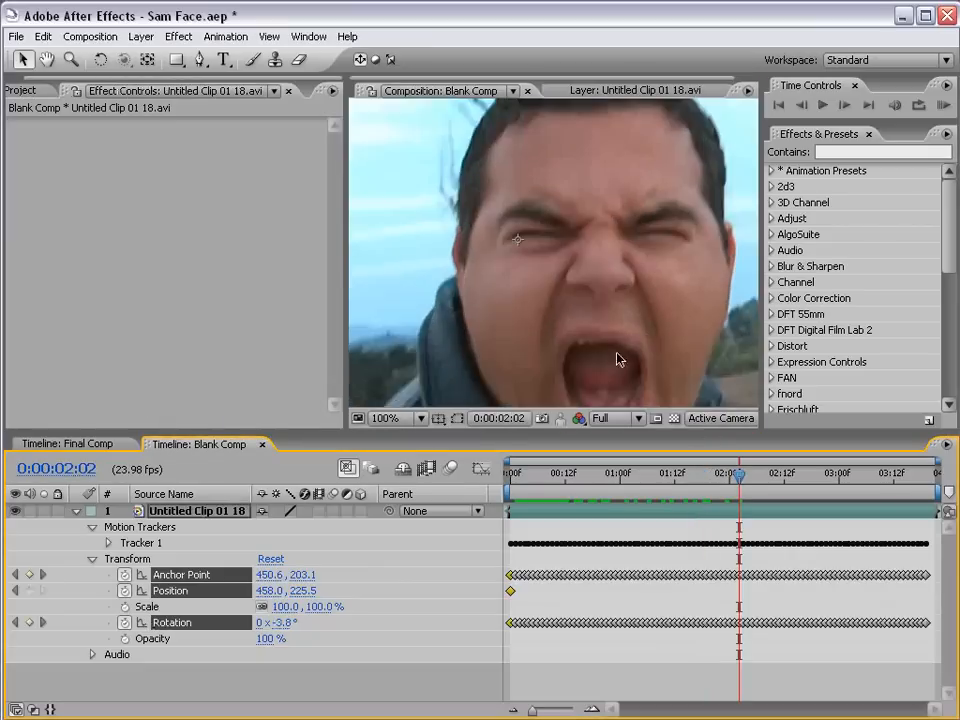
# Review the stabilized face throughout the scream in a widened composition view and return to the first frame
pyautogui.press('`')
pyautogui.press('`')
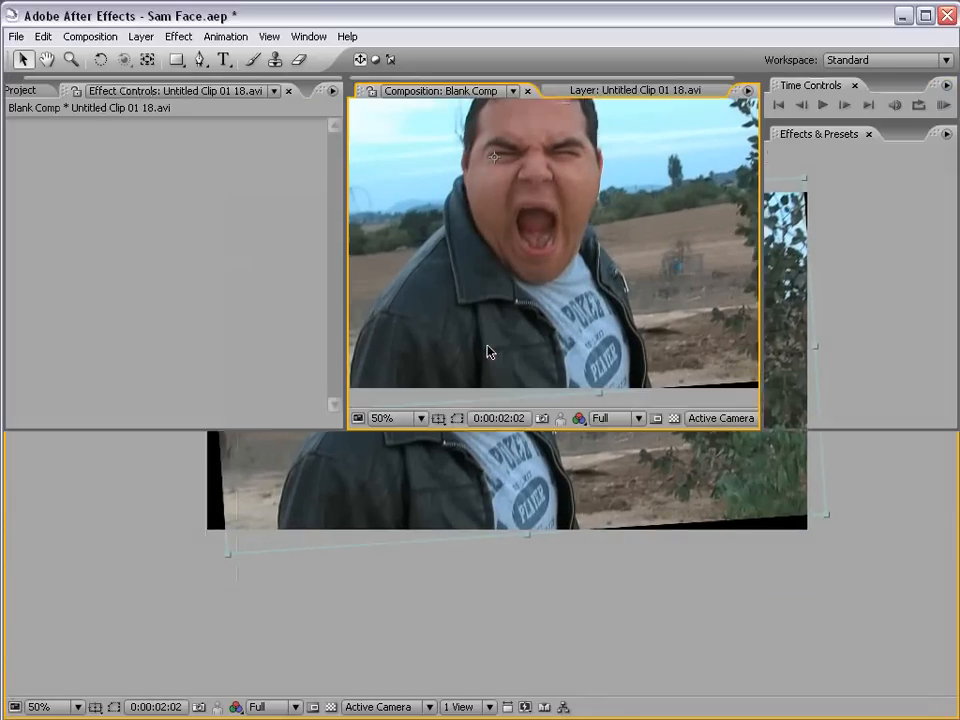
pyautogui.moveTo(341, 322); pyautogui.dragTo(160, 320)
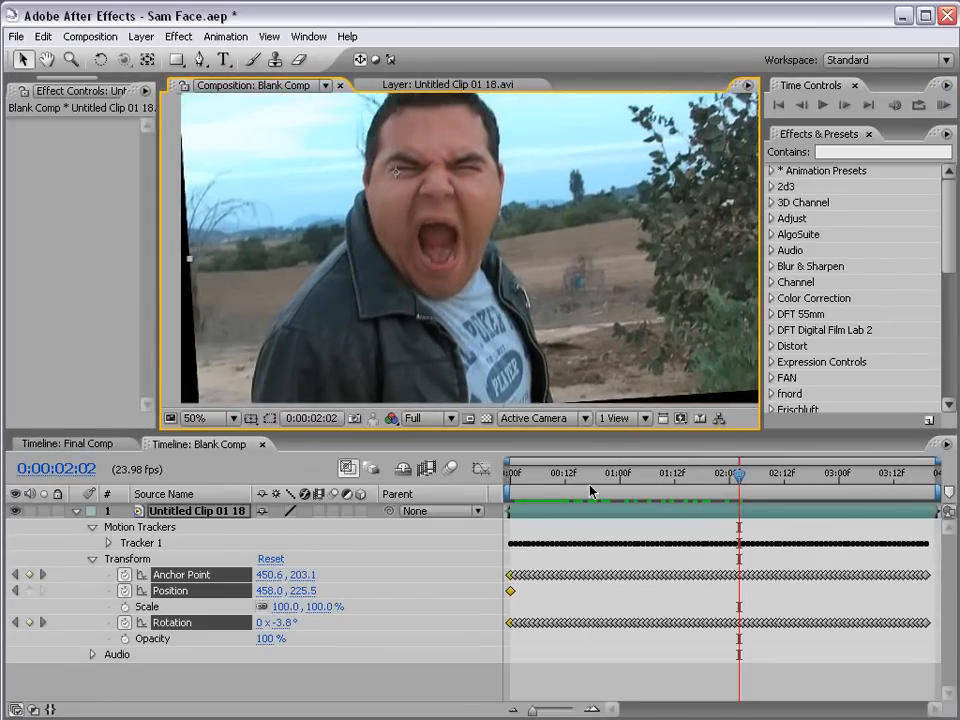
pyautogui.moveTo(589, 478); pyautogui.dragTo(665, 498)
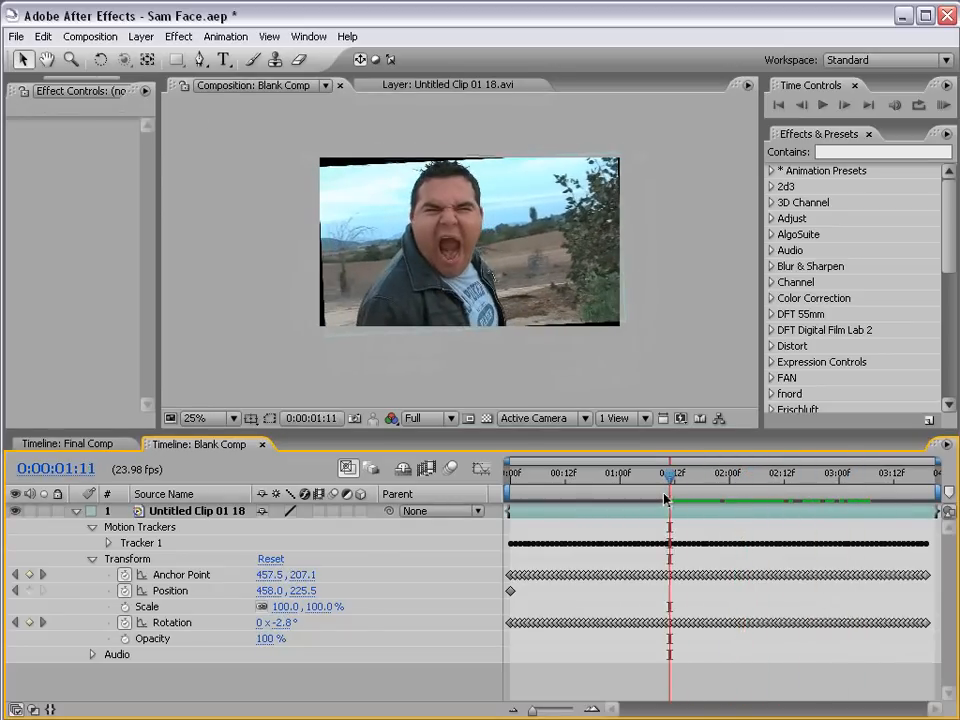
pyautogui.press('.')
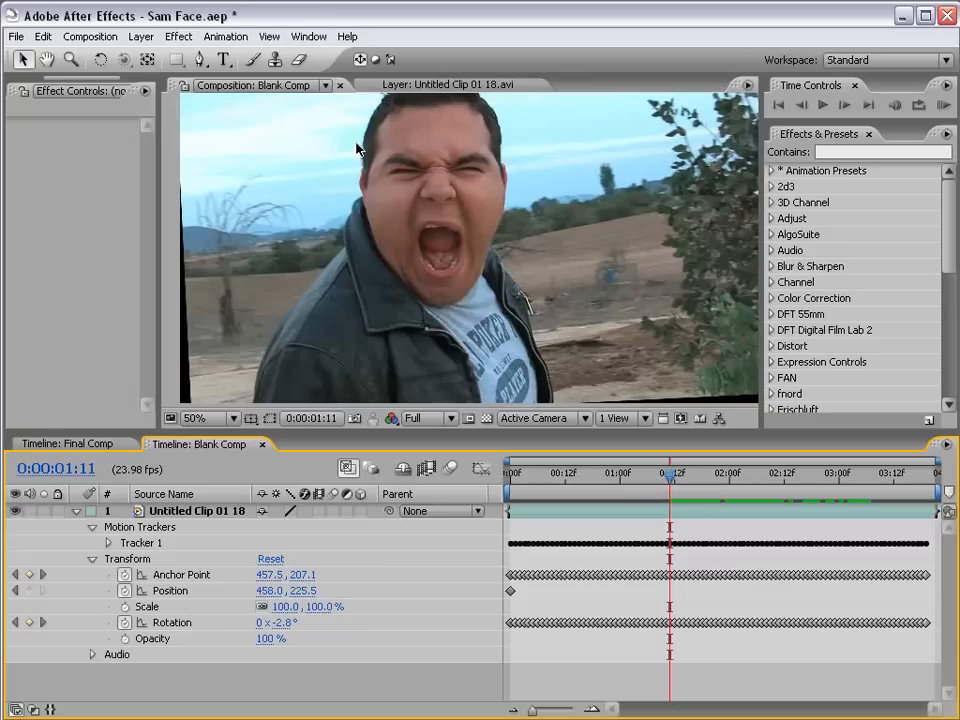
pyautogui.press('space')
pyautogui.moveTo(448, 186); pyautogui.dragTo(449, 205)
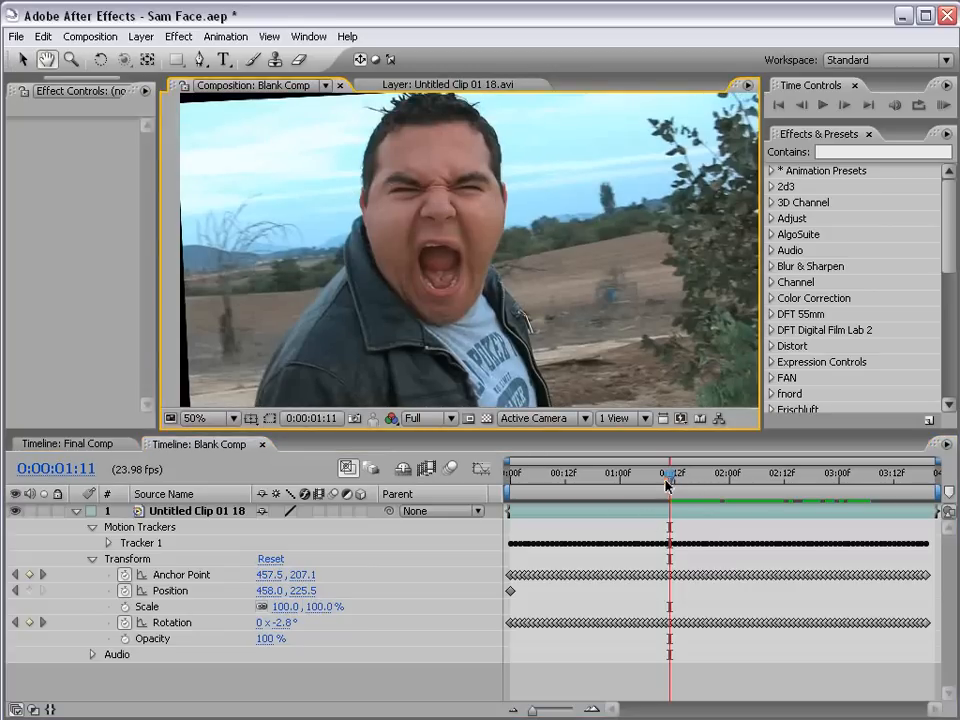
pyautogui.moveTo(667, 482); pyautogui.dragTo(501, 498)
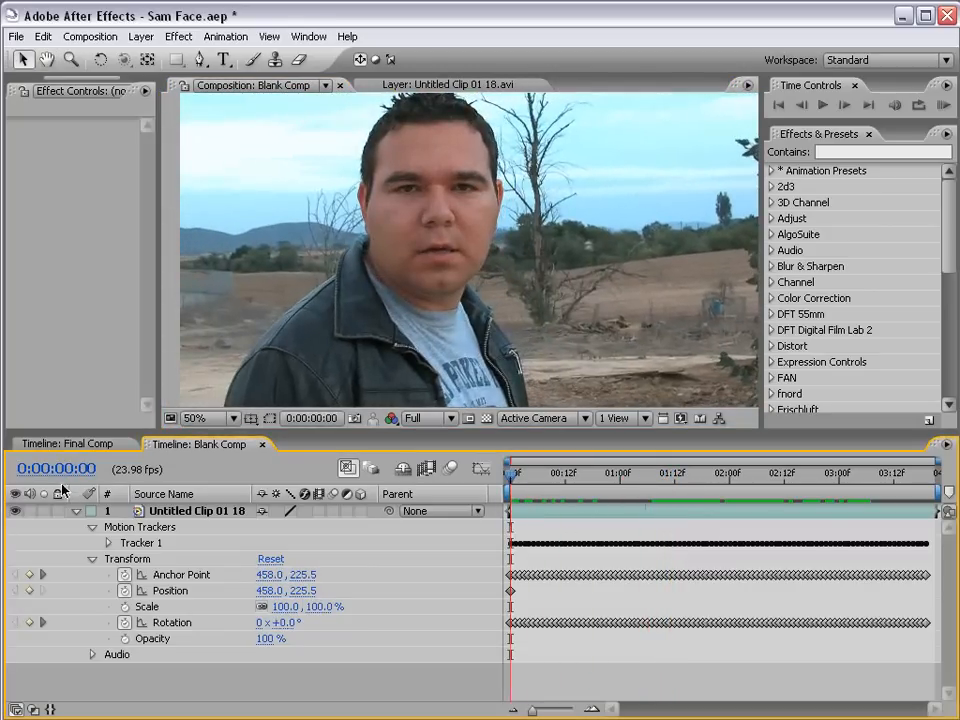
# Pre-compose the stabilized clip layer as PreCompFace, moving all attributes into the new composition
pyautogui.click(79, 514)
pyautogui.click(190, 511)
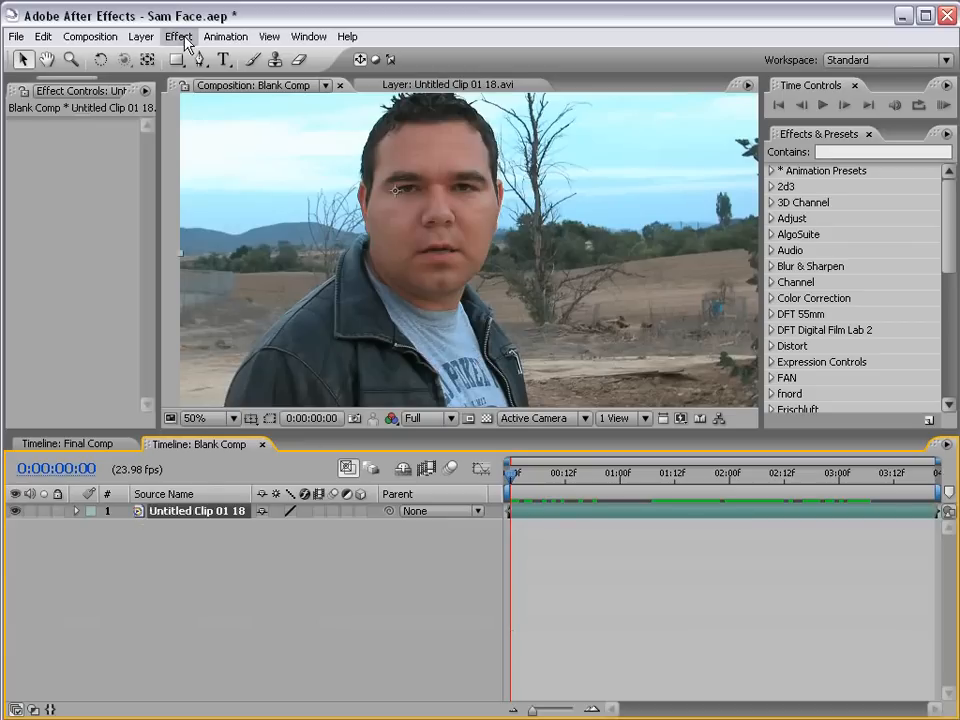
pyautogui.click(141, 37)
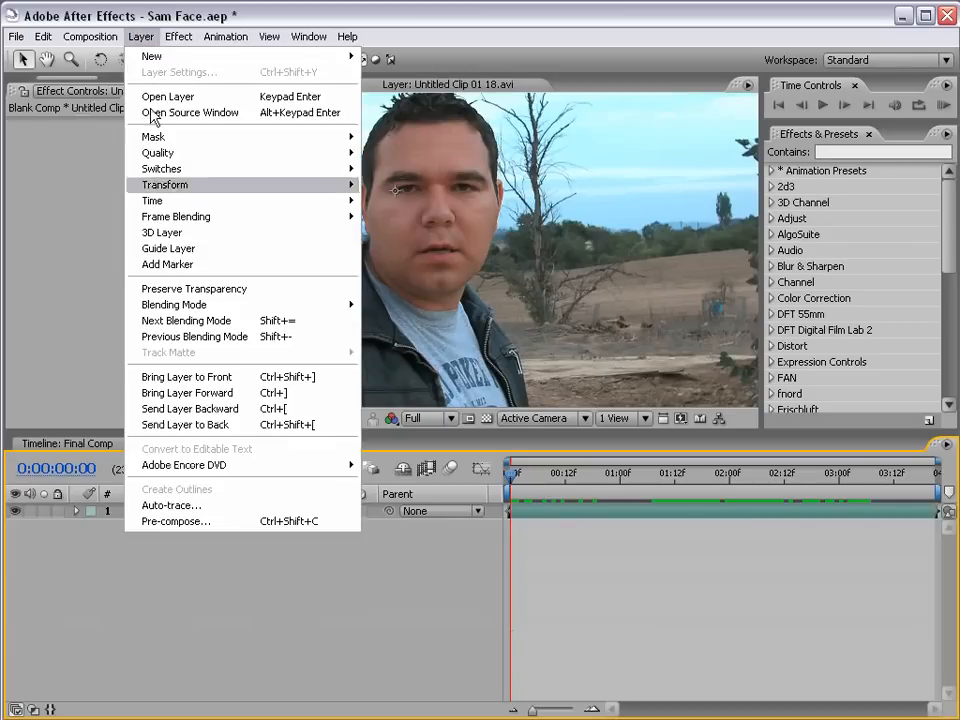
pyautogui.click(168, 521)
pyautogui.click(213, 427)
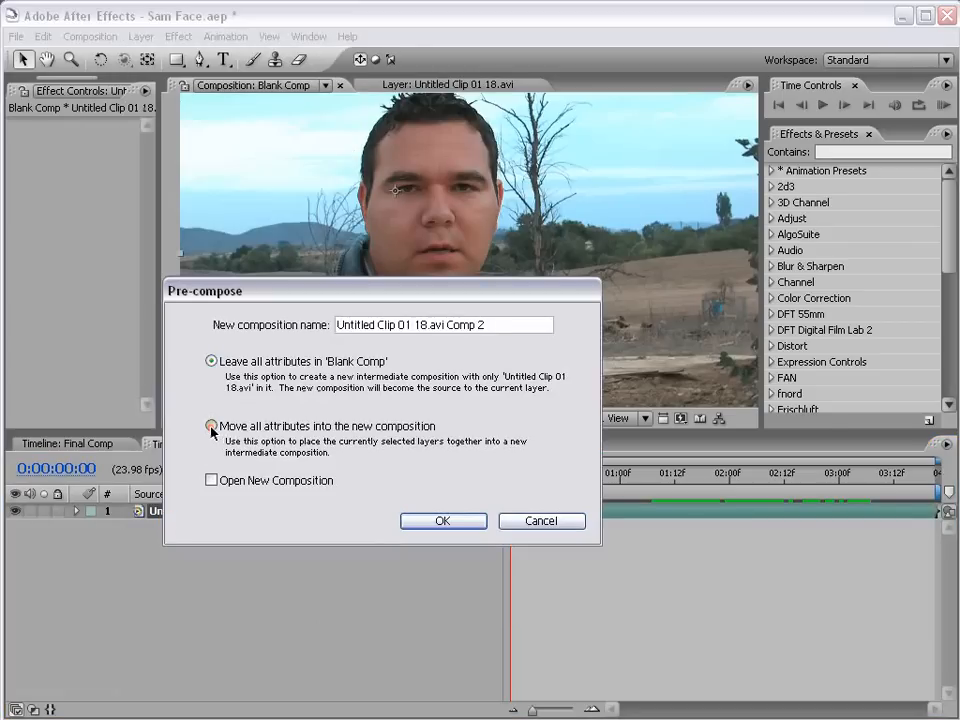
pyautogui.moveTo(504, 328); pyautogui.dragTo(130, 340)
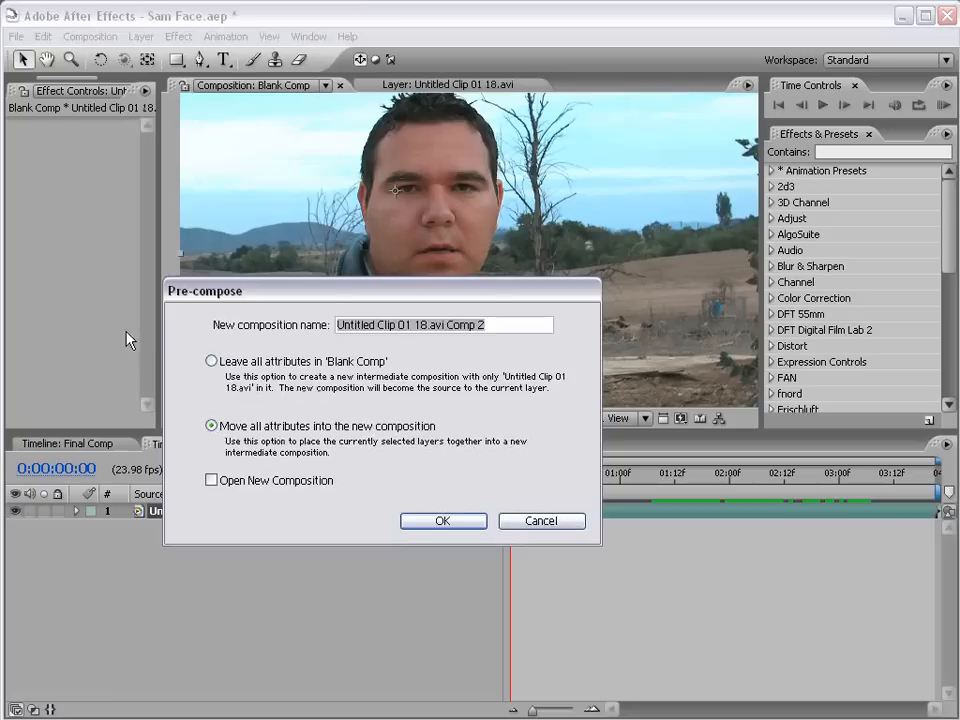
pyautogui.write('PreCompFace')
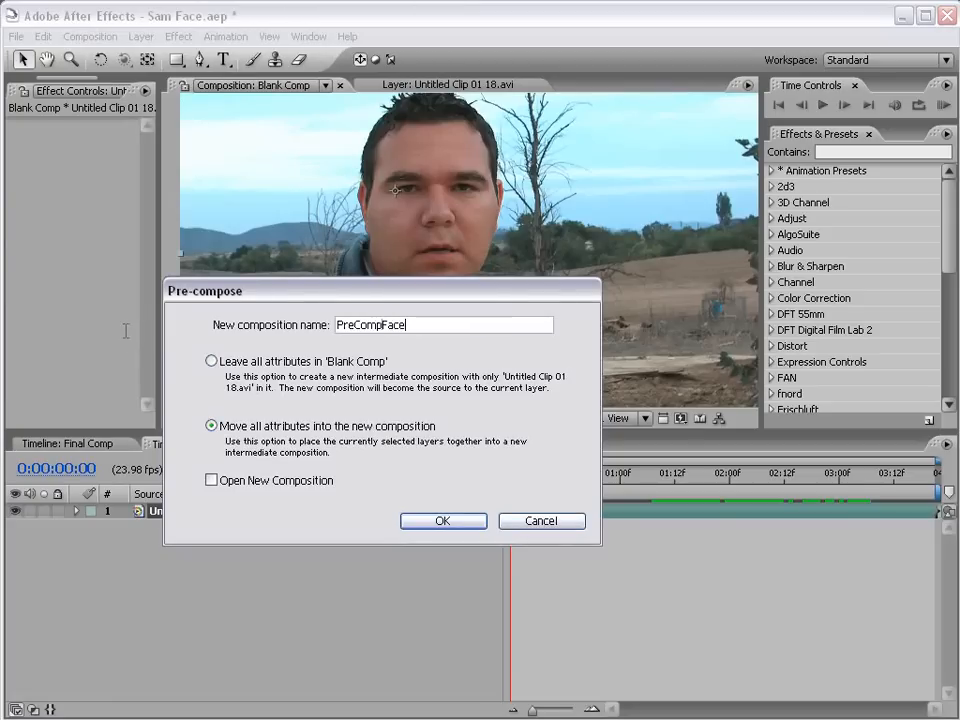
pyautogui.click(443, 520)
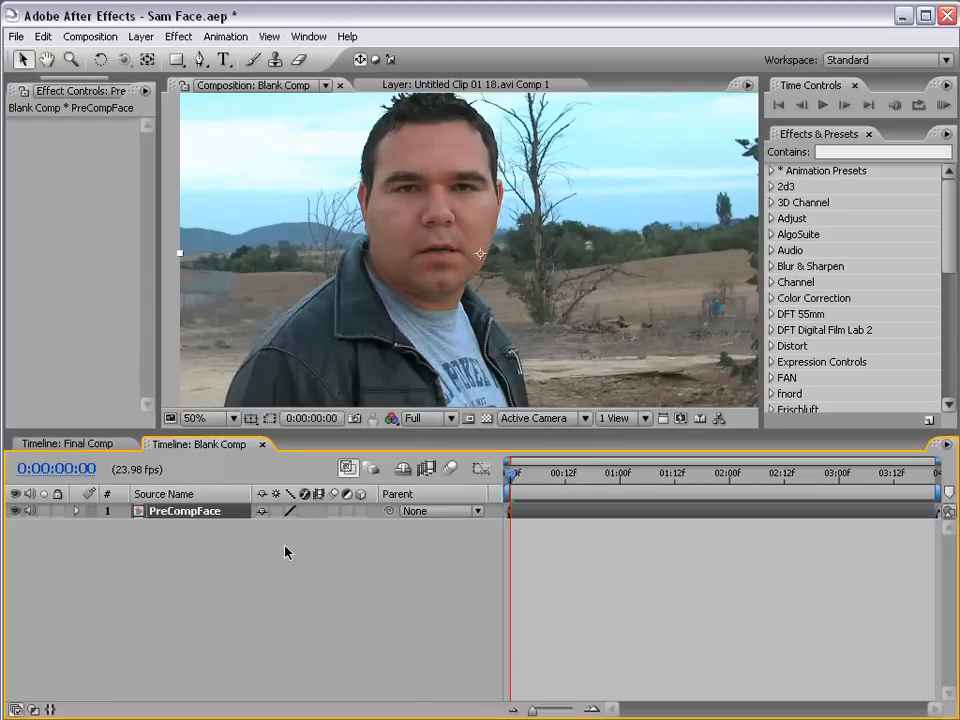
# Open the PreCompFace composition and enlarge its frame to 1700 x 956 with the aspect ratio locked
pyautogui.doubleClick(185, 513)
pyautogui.click(533, 476)
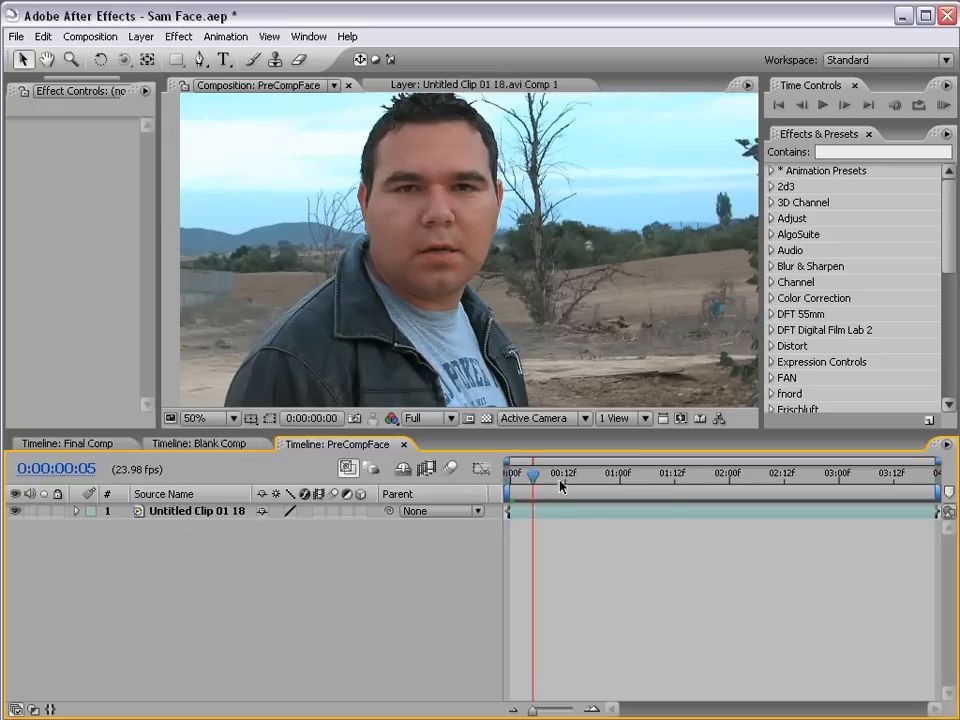
pyautogui.moveTo(560, 486); pyautogui.dragTo(661, 486)
pyautogui.scroll(-1, 468, 229)
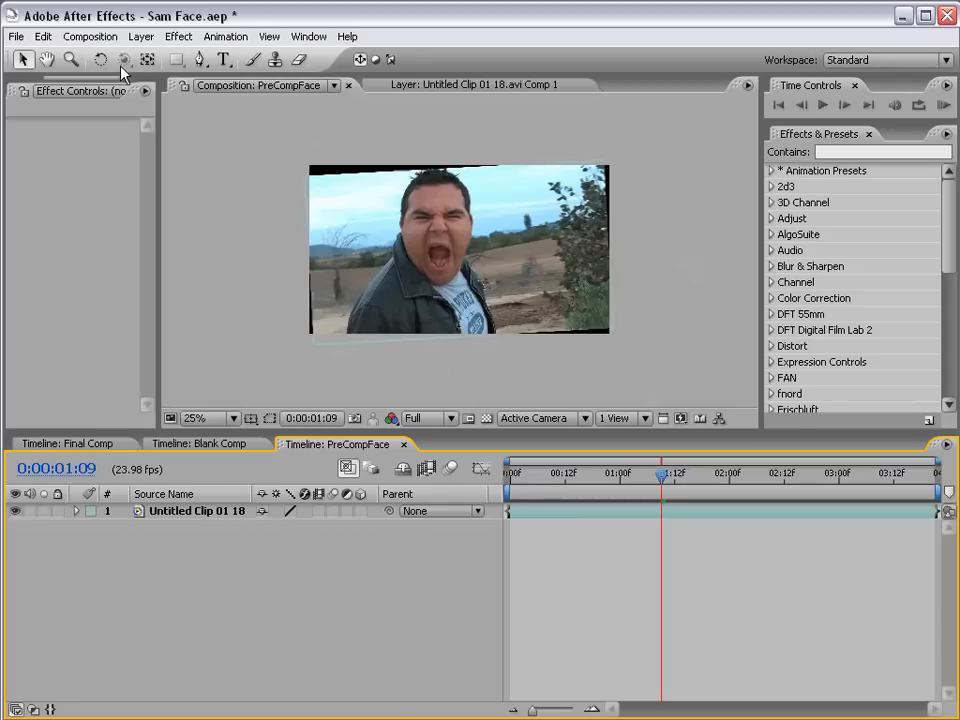
pyautogui.click(94, 37)
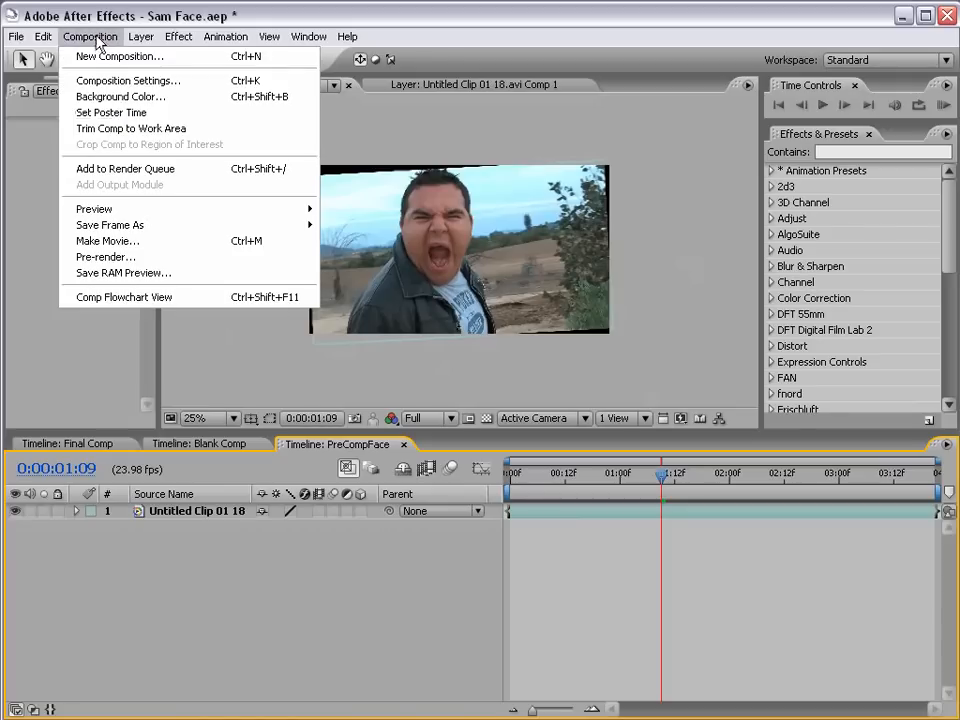
pyautogui.click(215, 88)
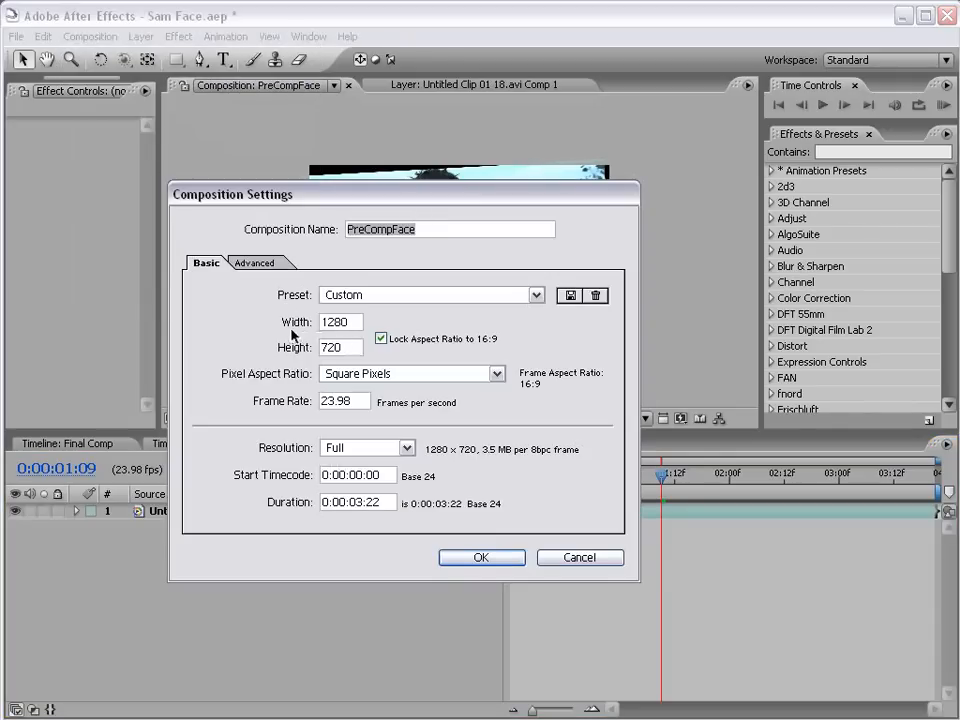
pyautogui.moveTo(356, 324); pyautogui.dragTo(232, 317)
pyautogui.write('1700')
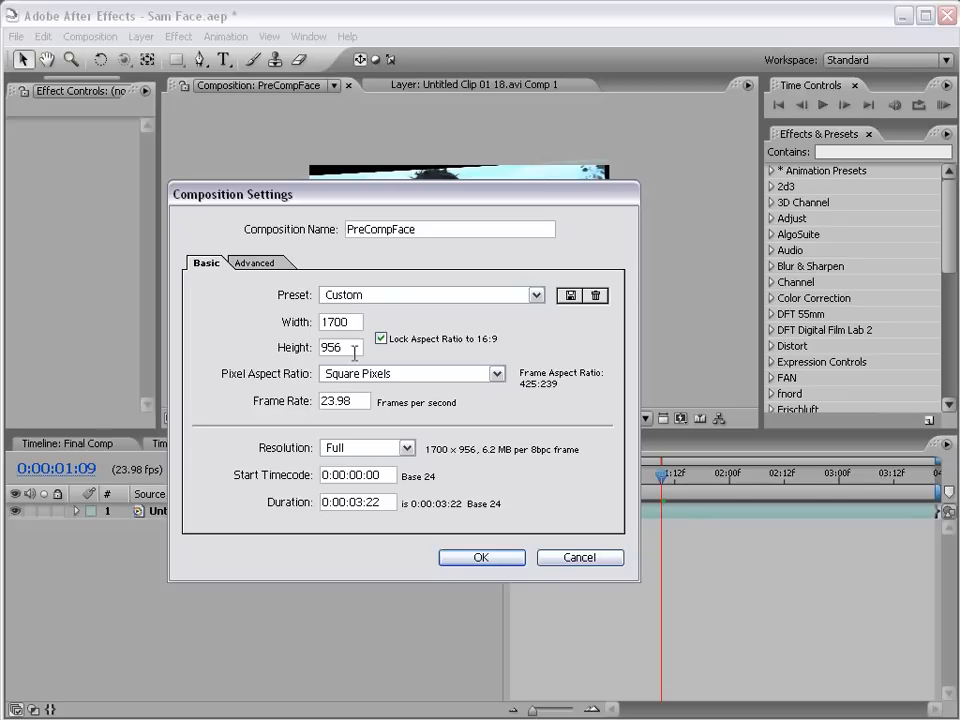
pyautogui.click(470, 557)
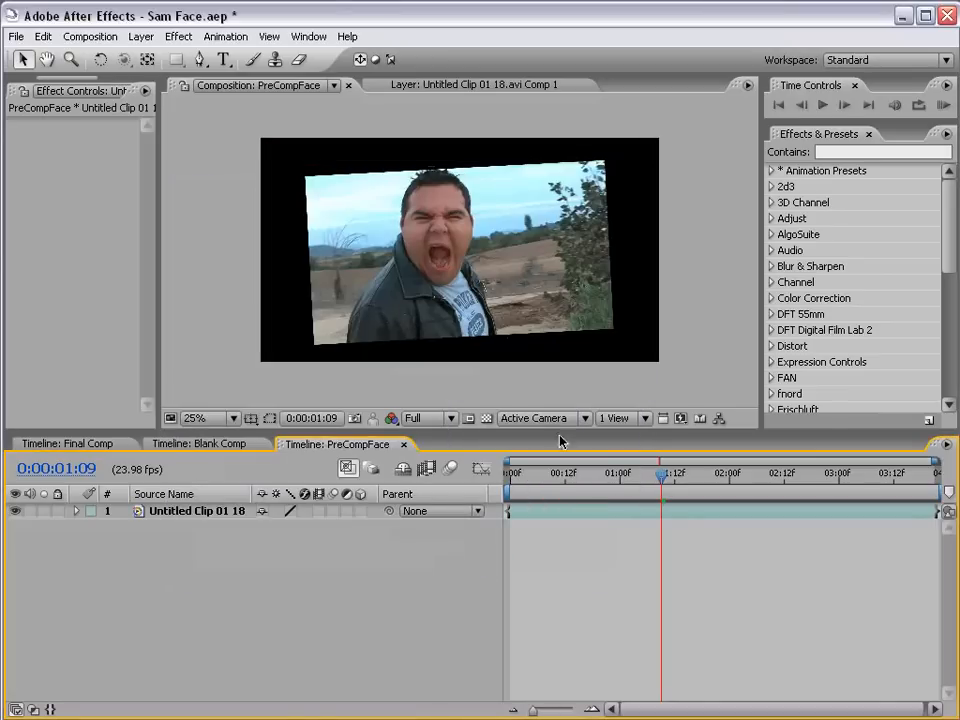
# Check the full rotated clip over time in PreCompFace and compare how it is framed in Blank Comp
pyautogui.click(527, 514)
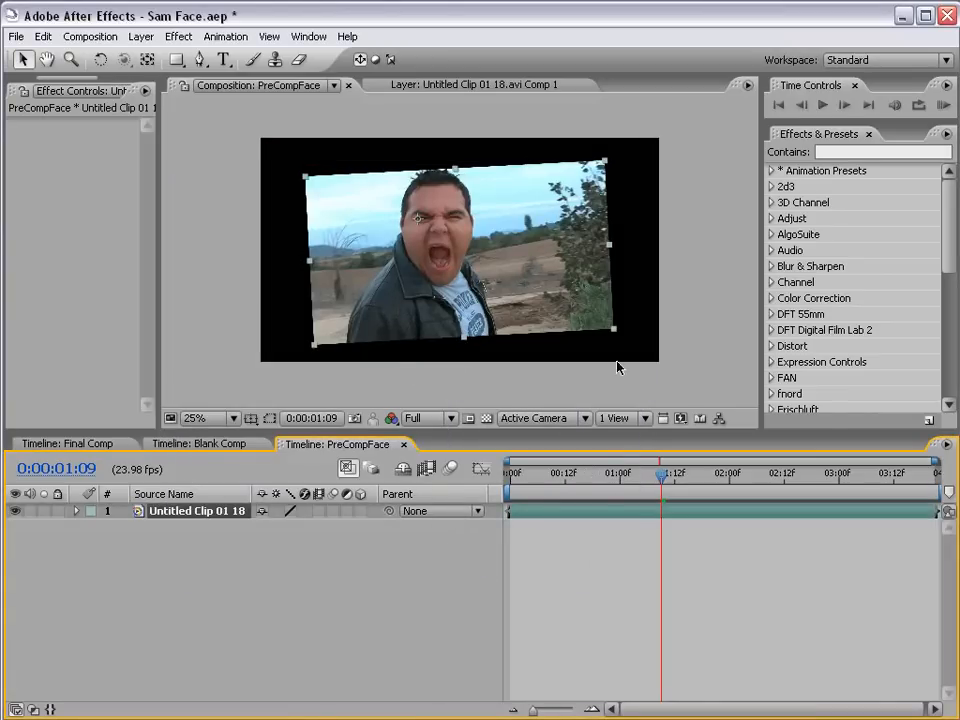
pyautogui.moveTo(610, 483); pyautogui.dragTo(720, 480)
pyautogui.click(516, 378)
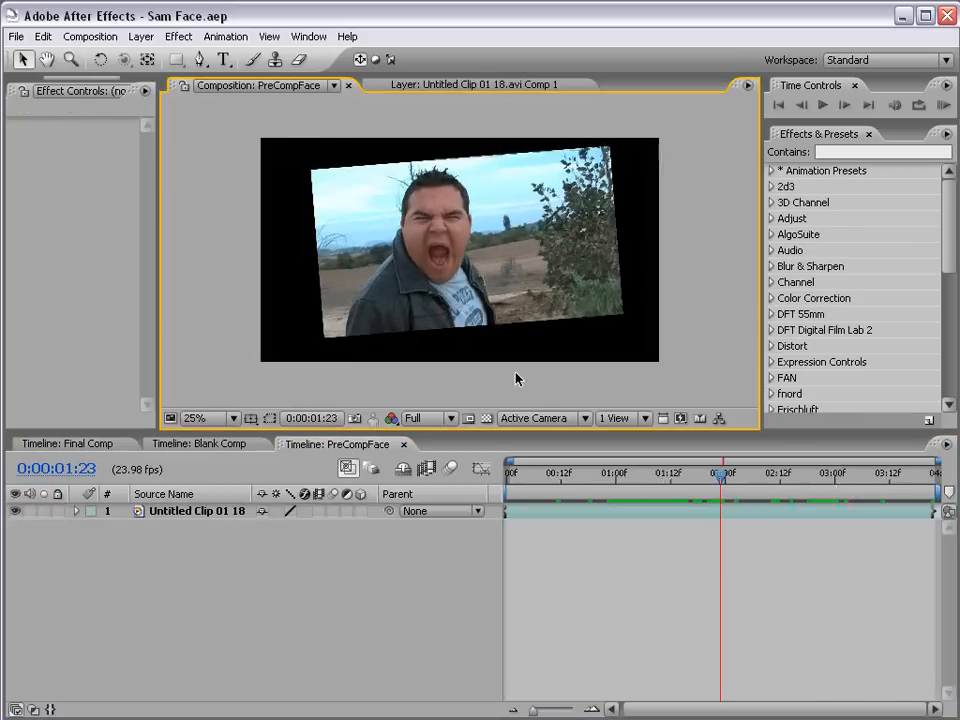
pyautogui.click(200, 444)
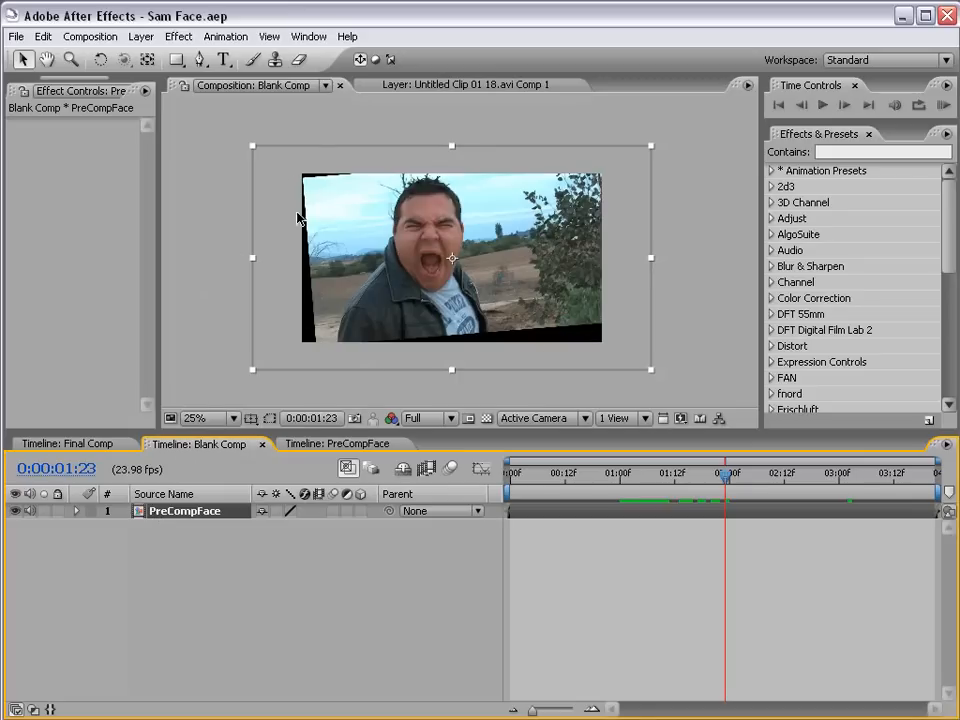
# Dock the PreCompFace timeline separately above the Blank Comp timeline and adjust their heights
pyautogui.moveTo(190, 432); pyautogui.dragTo(190, 503)
pyautogui.click(296, 520)
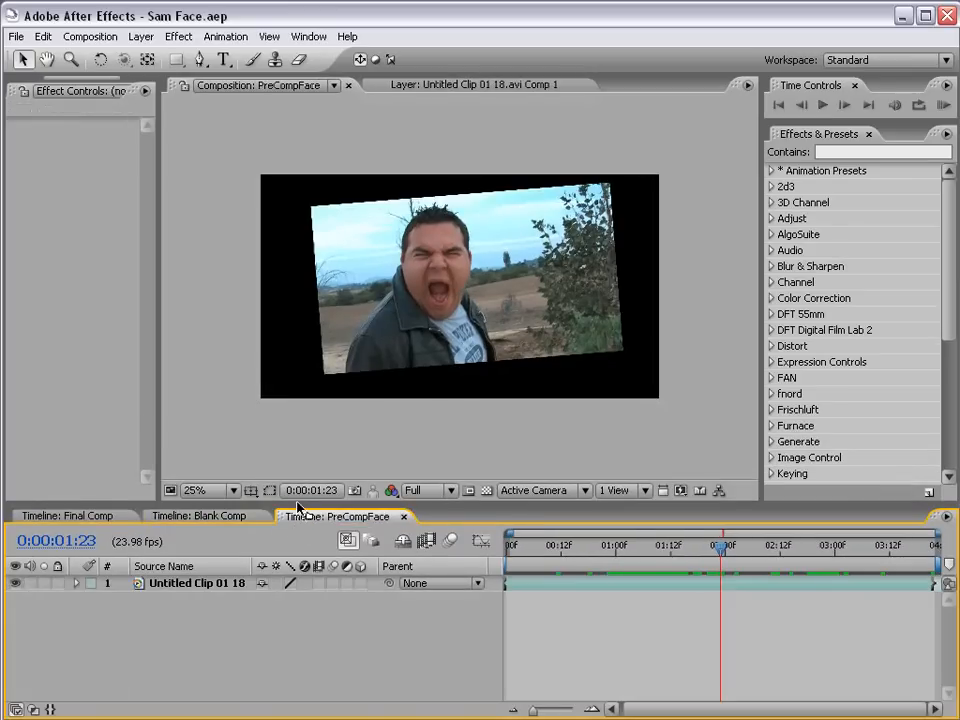
pyautogui.moveTo(175, 543); pyautogui.dragTo(225, 357)
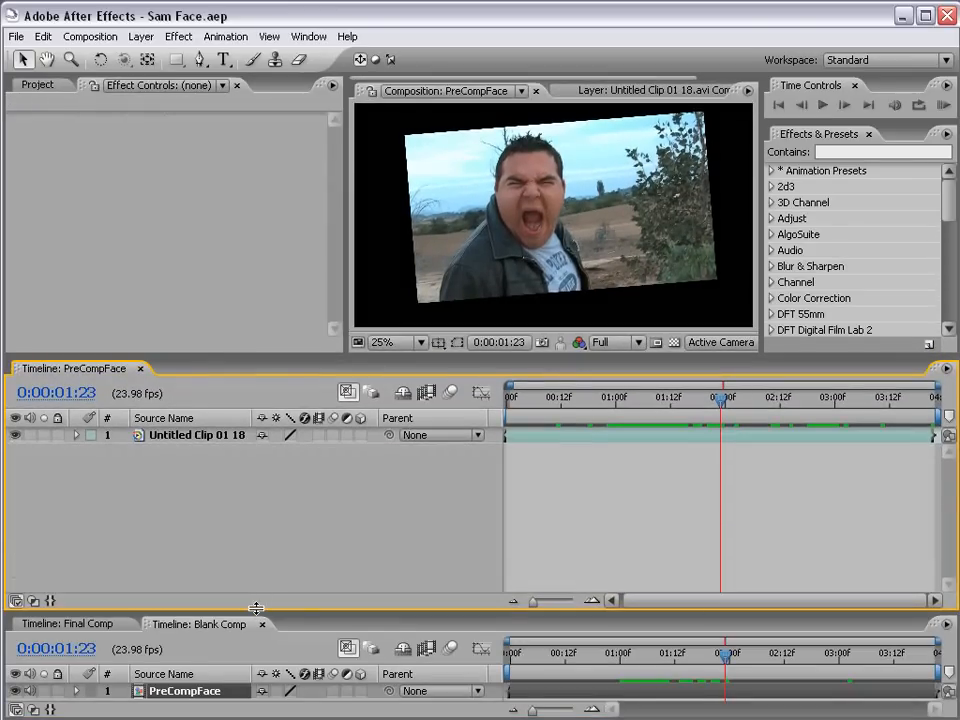
pyautogui.moveTo(256, 608); pyautogui.dragTo(229, 505)
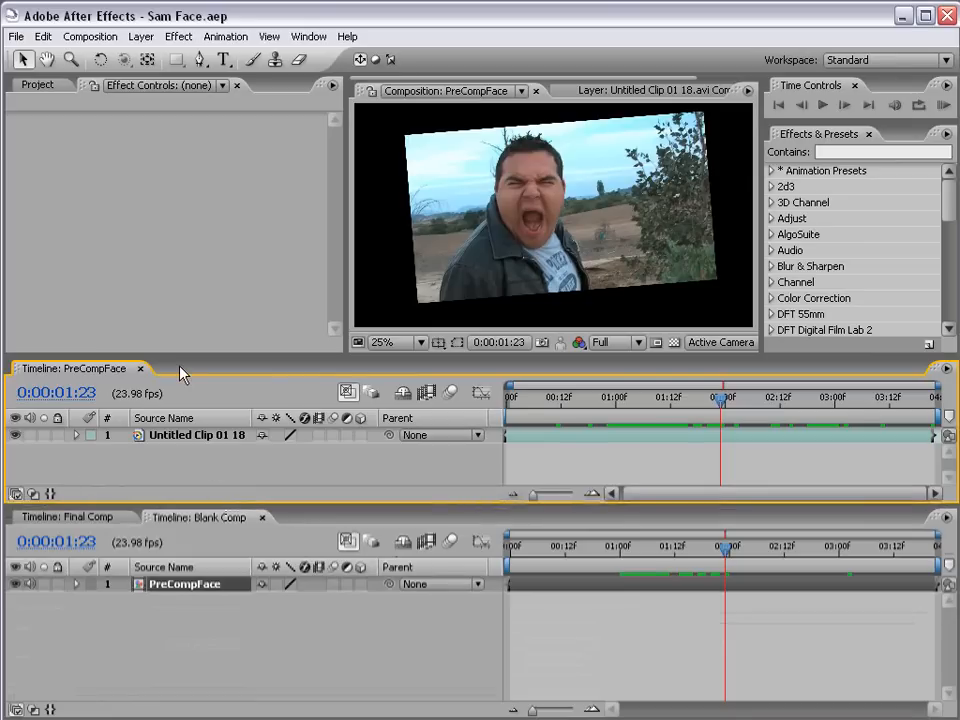
# Reveal the clip's keyframed properties in PreCompFace, enlarge that timeline to show them, and select all Anchor Point keyframes
pyautogui.click(163, 436)
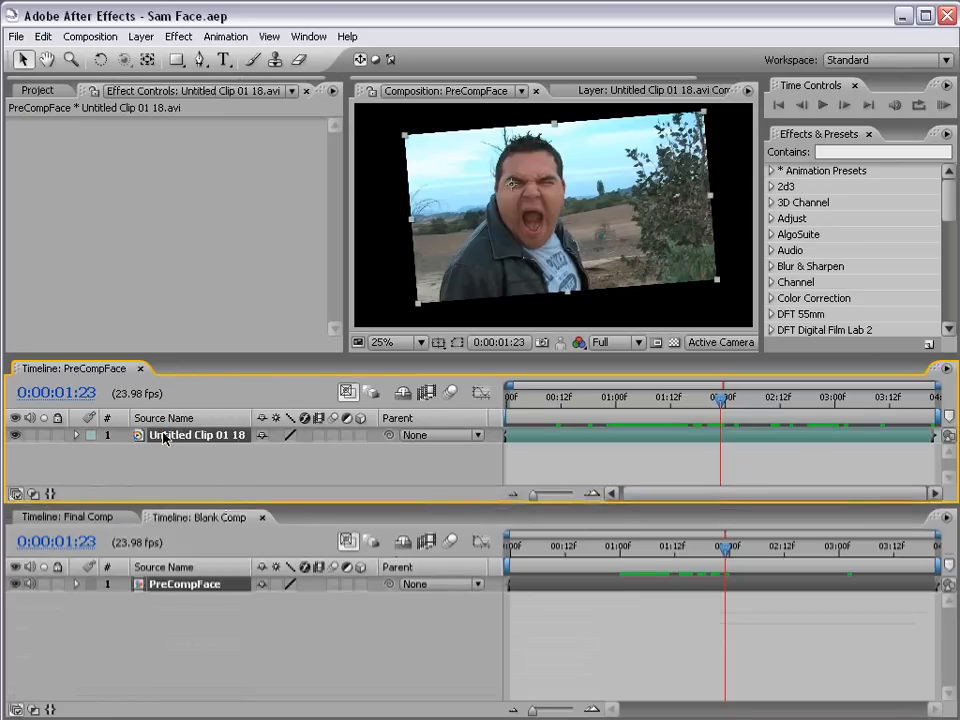
pyautogui.press('u')
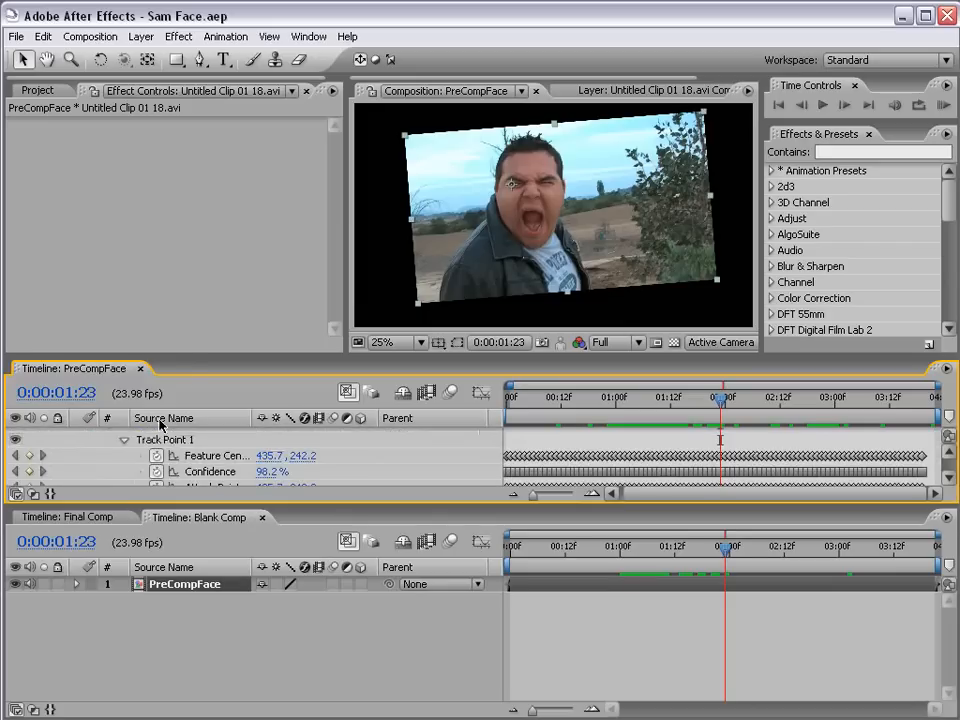
pyautogui.moveTo(182, 354); pyautogui.dragTo(170, 239)
pyautogui.moveTo(217, 354); pyautogui.dragTo(199, 278)
pyautogui.click(181, 447)
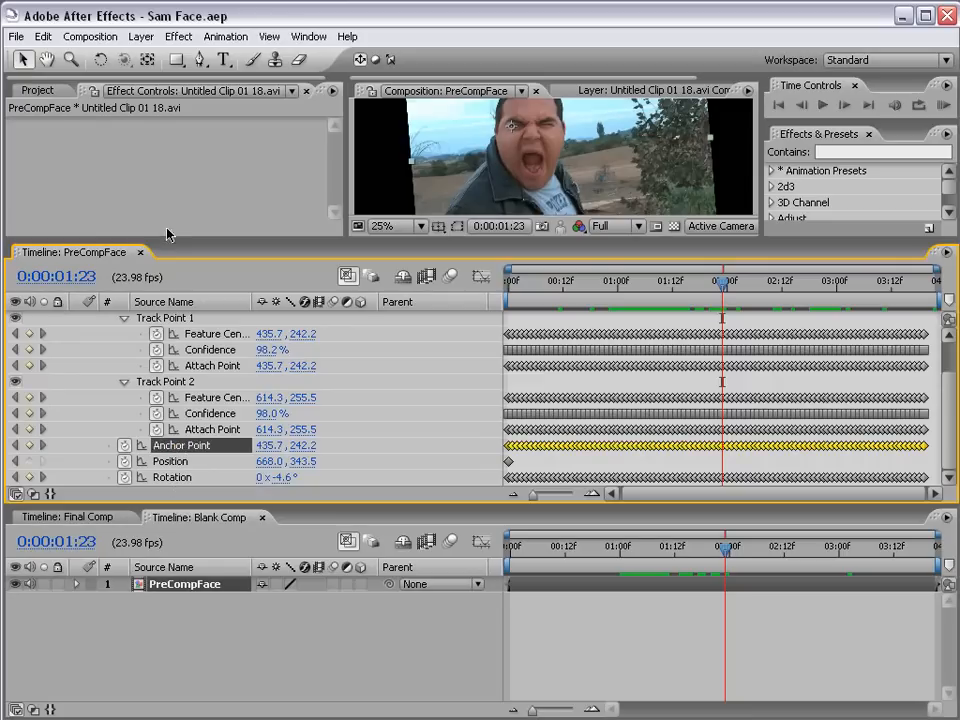
pyautogui.moveTo(167, 240); pyautogui.dragTo(167, 213)
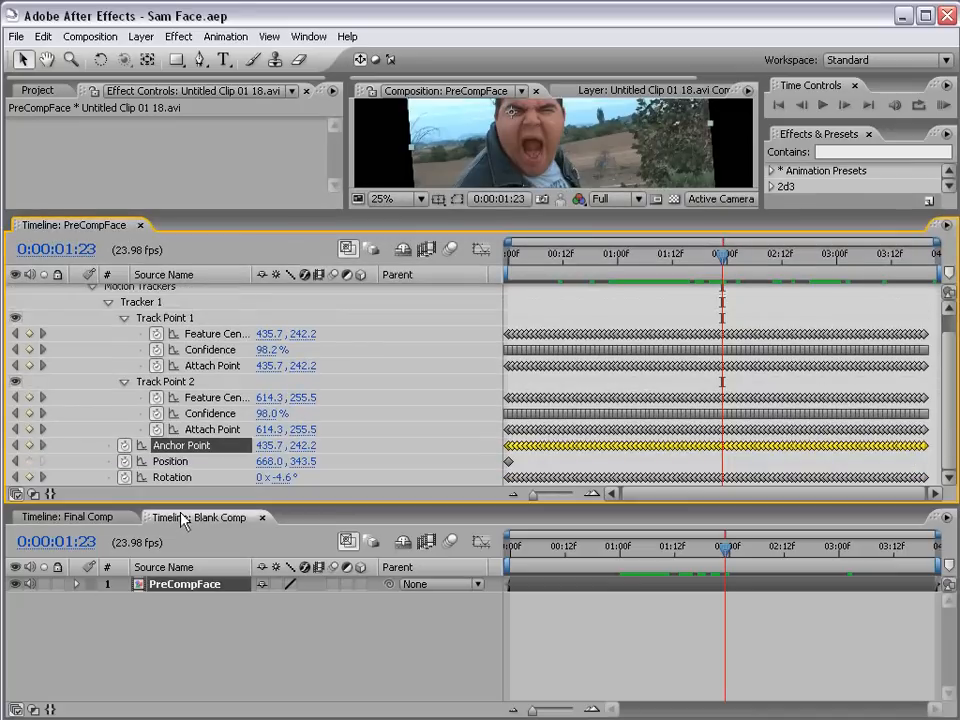
# Display the Position, Rotation and Anchor Point properties of the PreCompFace layer in Blank Comp
pyautogui.click(182, 584)
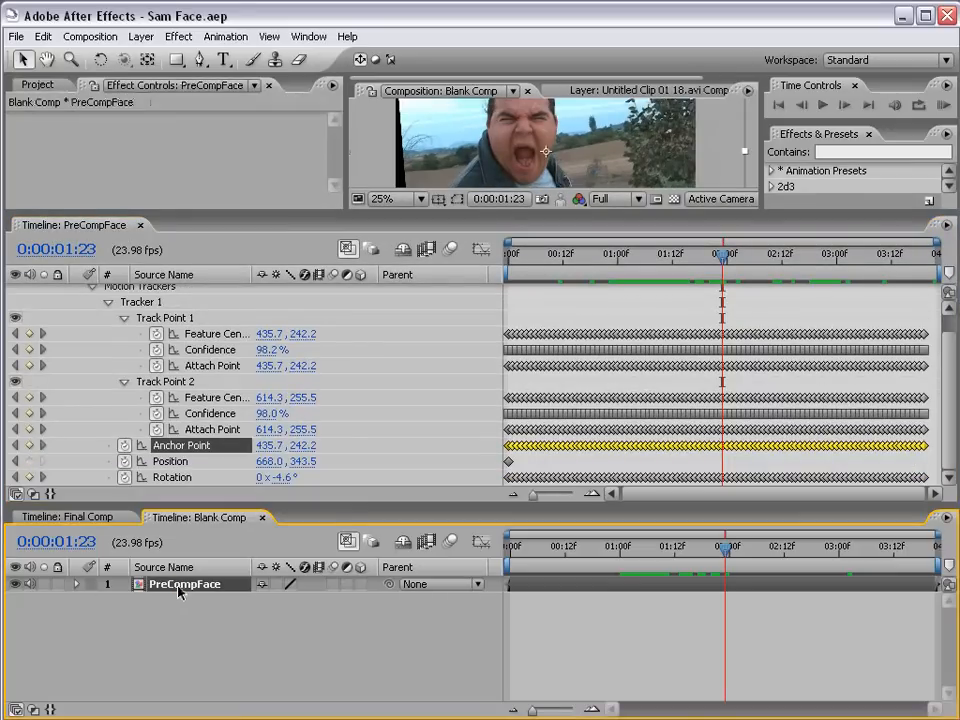
pyautogui.press('p')
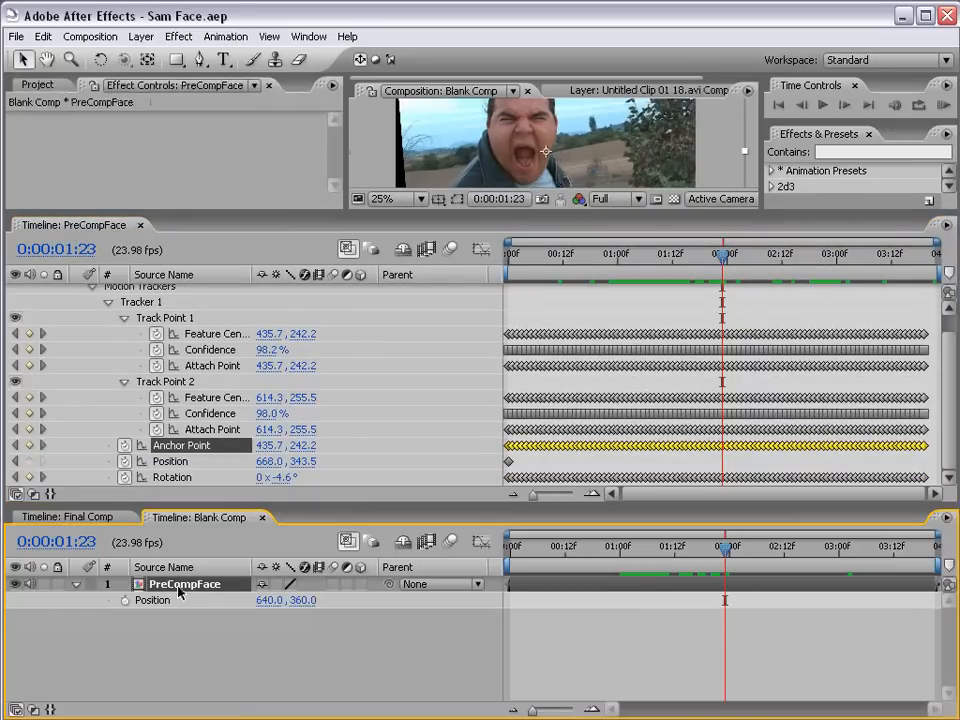
pyautogui.hotkey('shift', 'r')
pyautogui.hotkey('shift', 'a')
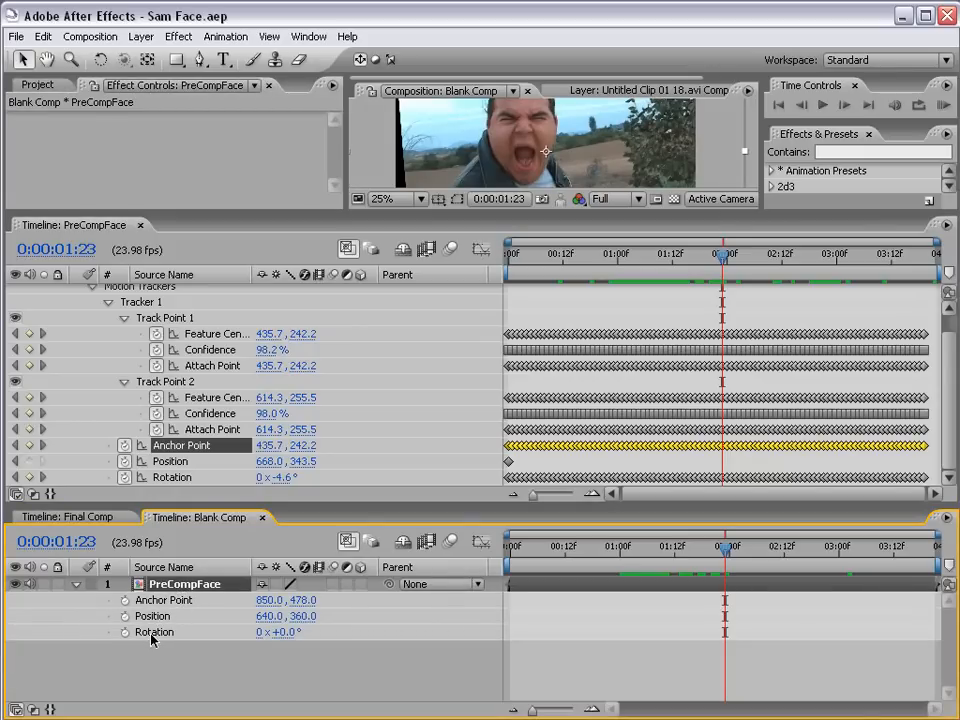
# Collapse the clip's tracker data in the PreCompFace timeline and adjust the heights of both timelines and the composition view
pyautogui.click(124, 318)
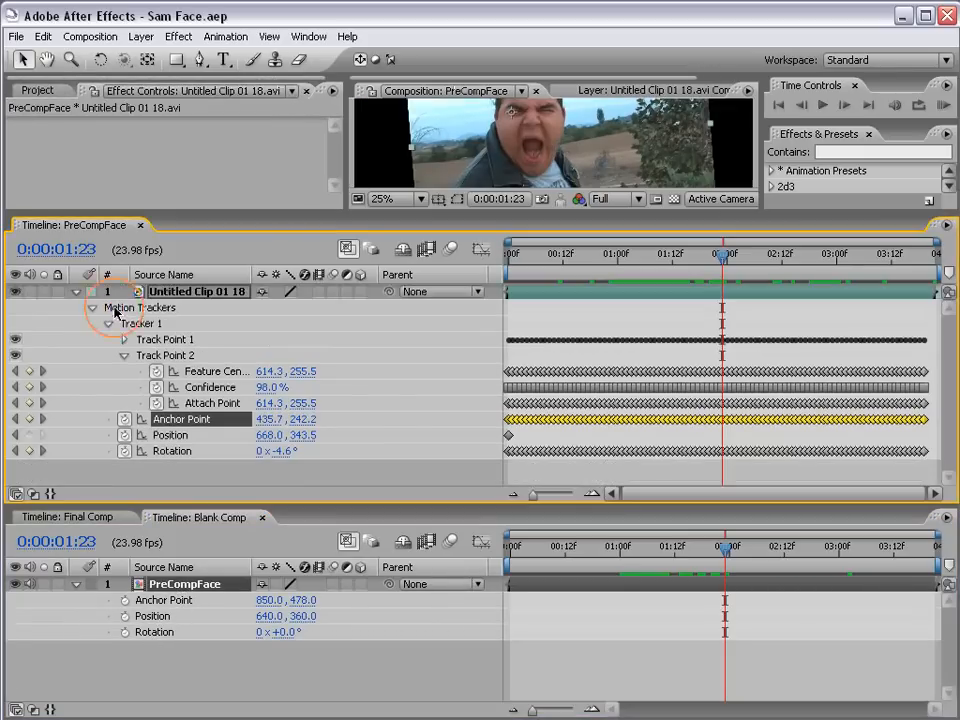
pyautogui.click(108, 323)
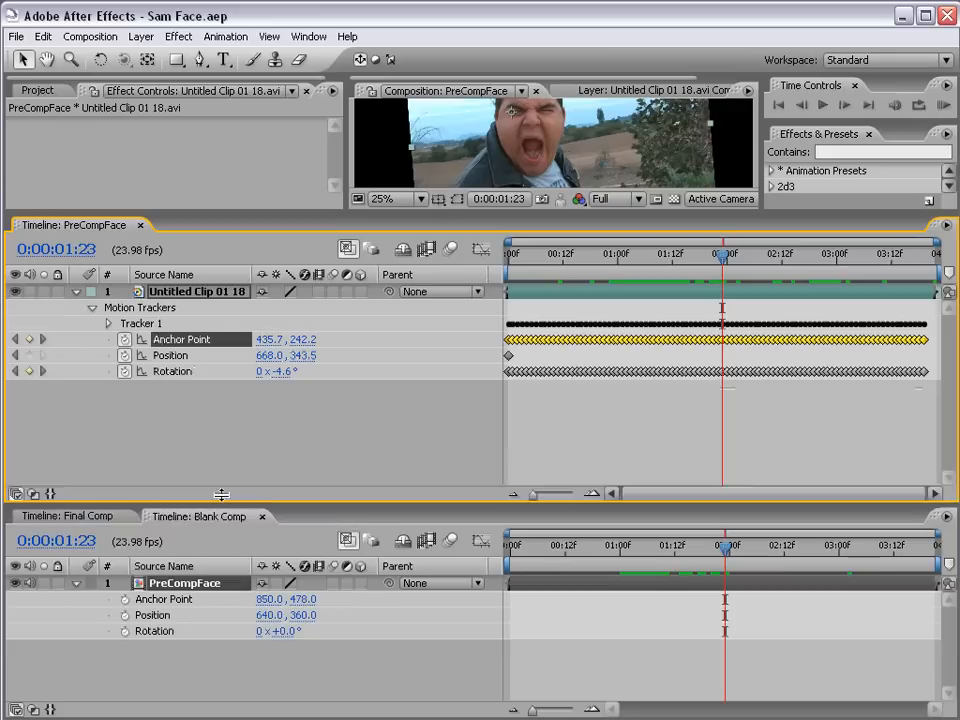
pyautogui.moveTo(225, 506); pyautogui.dragTo(225, 472)
pyautogui.moveTo(204, 212); pyautogui.dragTo(203, 246)
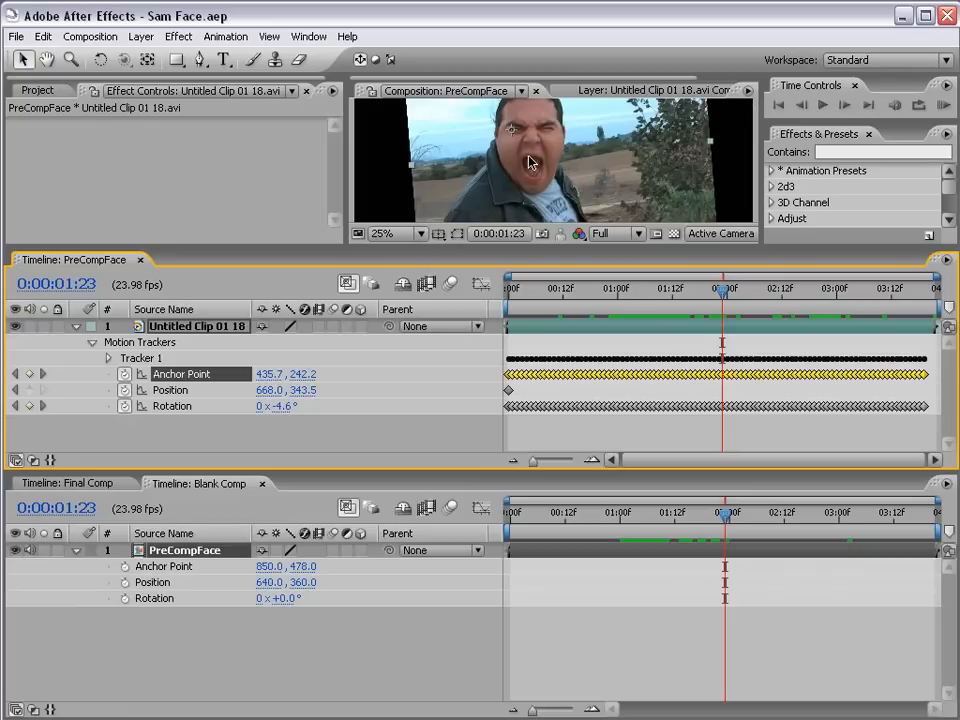
# Add a Position expression to the PreCompFace layer in Blank Comp that links it to the clip's Anchor Point in PreCompFace
pyautogui.click(121, 672)
pyautogui.keyDown('alt'); pyautogui.click(124, 582); pyautogui.keyUp('alt')
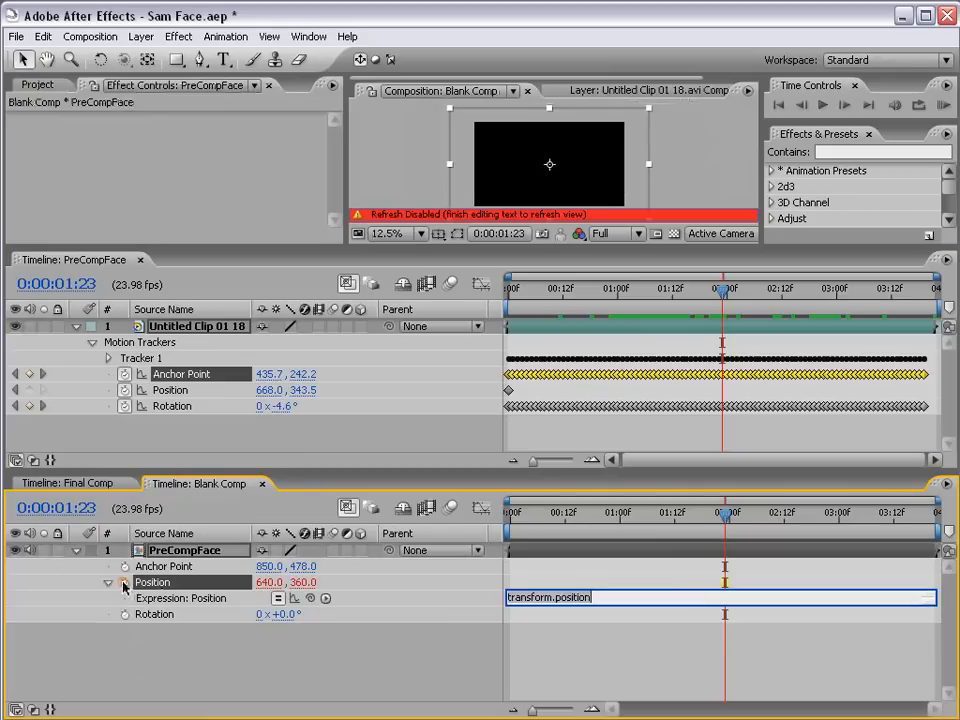
pyautogui.moveTo(310, 598); pyautogui.dragTo(172, 378)
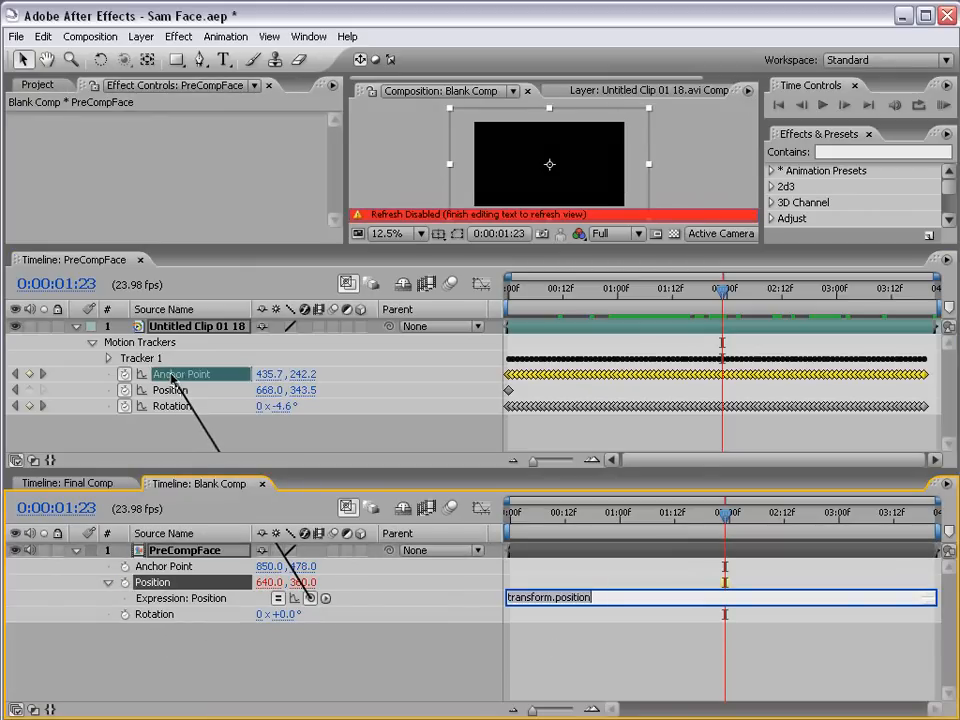
pyautogui.moveTo(171, 372); pyautogui.dragTo(168, 378)
pyautogui.click(557, 646)
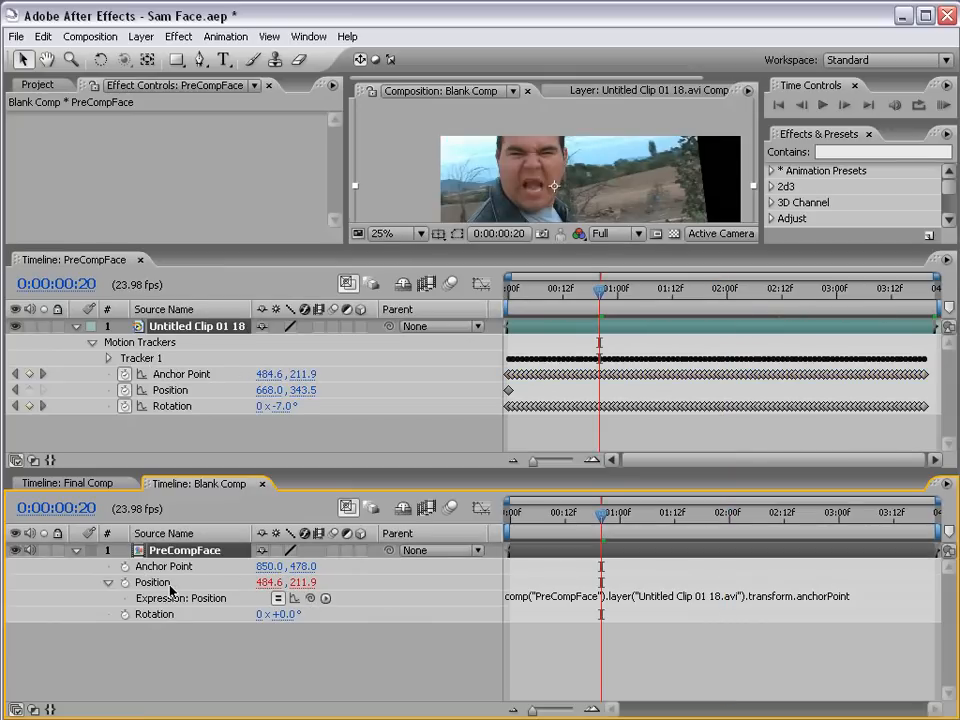
# Add a Rotation expression to the PreCompFace layer that links it to the clip's Rotation in PreCompFace, and scrub to check it
pyautogui.moveTo(211, 247); pyautogui.dragTo(211, 258)
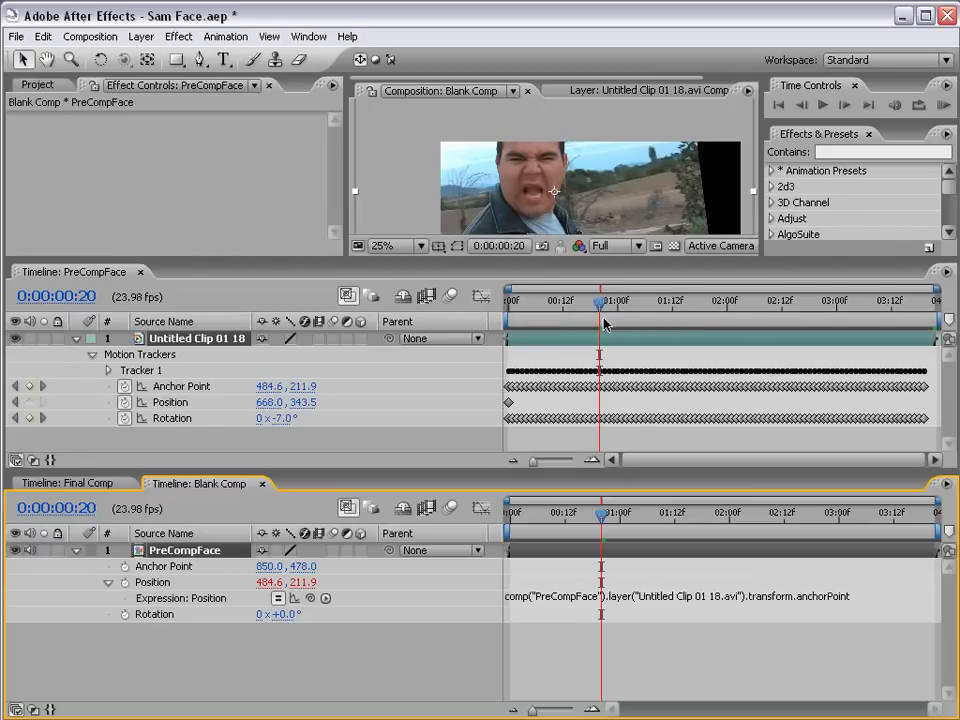
pyautogui.moveTo(602, 309)
pyautogui.mouseDown()
pyautogui.moveTo(648, 305)
pyautogui.moveTo(573, 316)
pyautogui.moveTo(636, 315)
pyautogui.moveTo(590, 316)
pyautogui.moveTo(603, 312)
pyautogui.mouseUp()
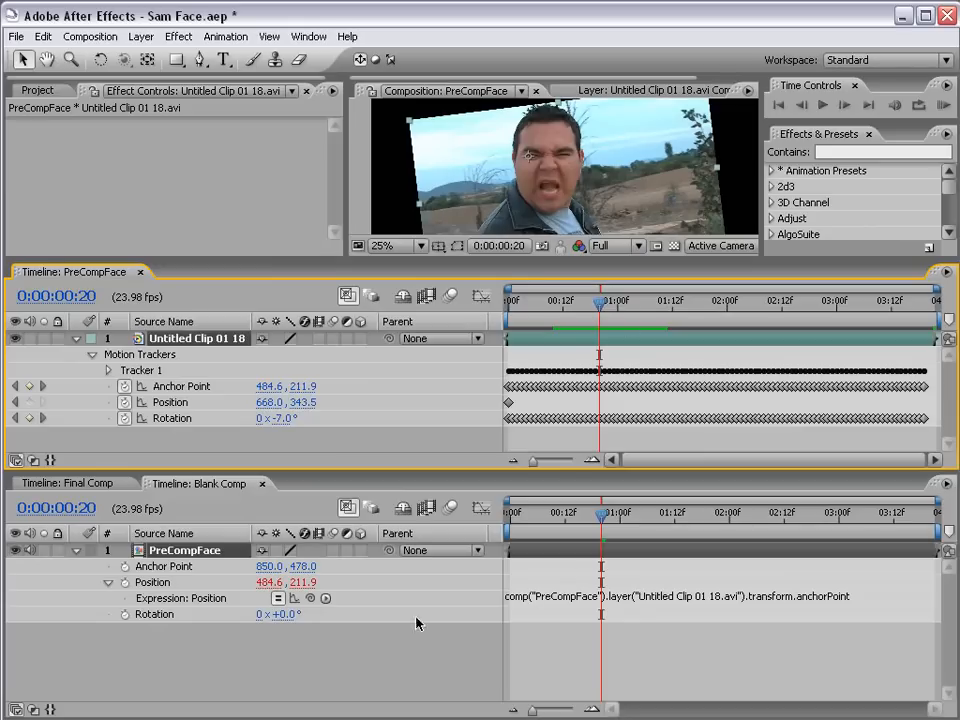
pyautogui.keyDown('alt'); pyautogui.click(125, 614); pyautogui.keyUp('alt')
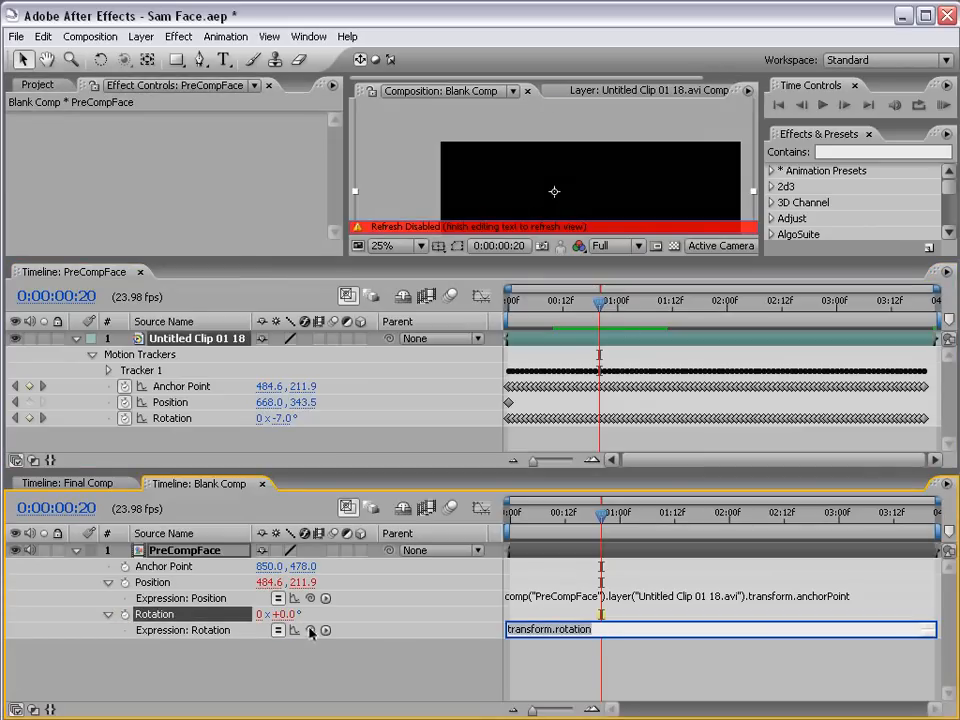
pyautogui.moveTo(310, 630); pyautogui.dragTo(162, 420)
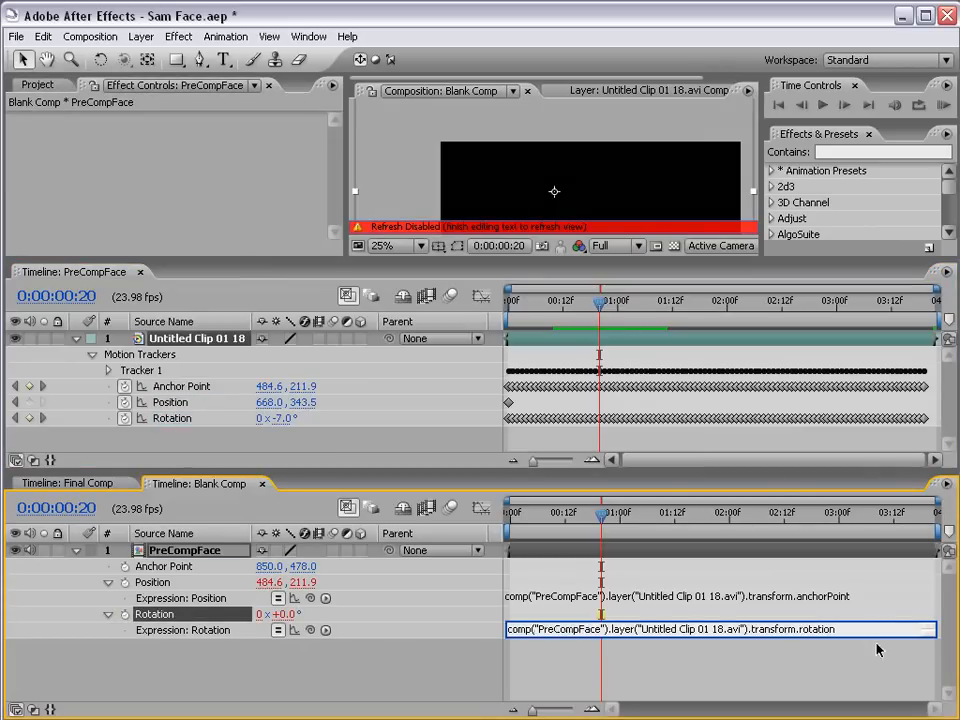
pyautogui.click(555, 677)
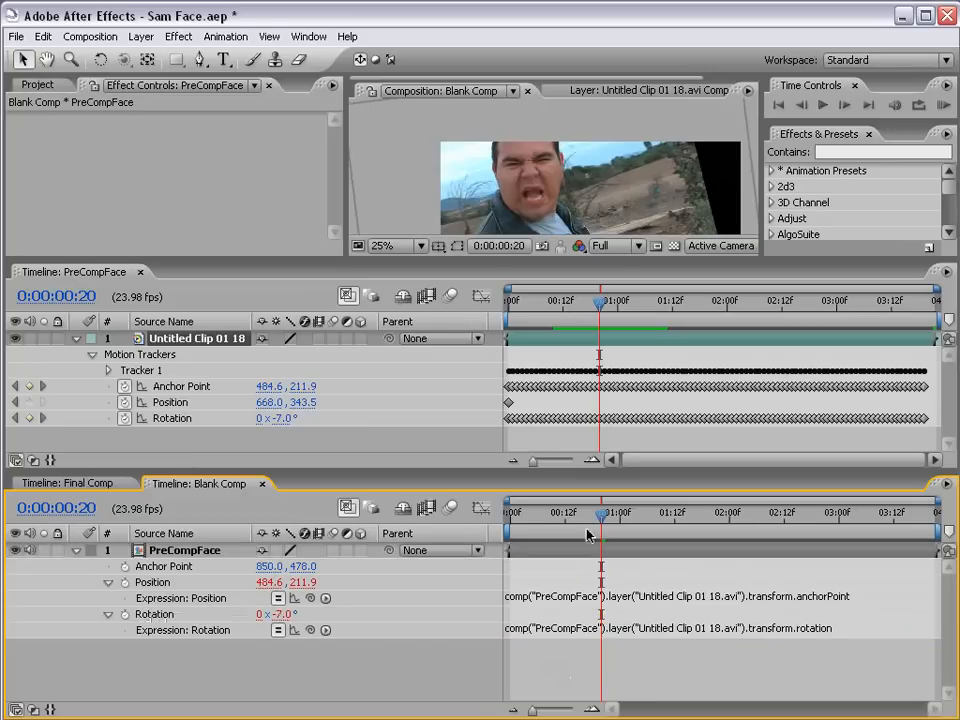
pyautogui.moveTo(583, 522); pyautogui.dragTo(593, 545)
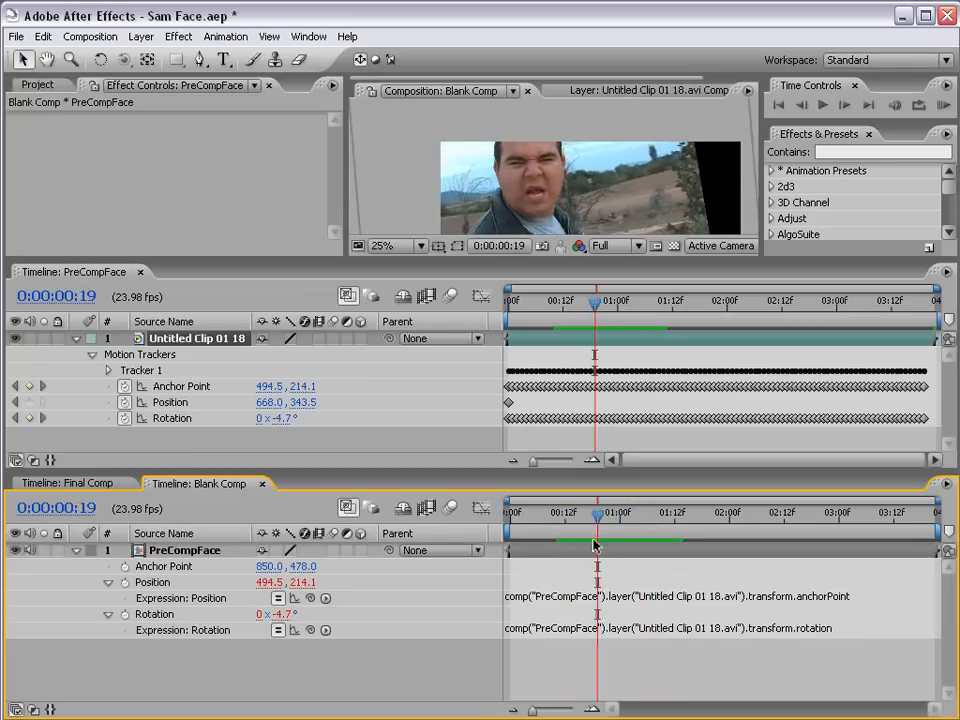
# Invert the linked rotation by appending *-1 to the PreCompFace layer's Rotation expression, and check another frame of the clip
pyautogui.click(536, 630)
pyautogui.click(846, 629)
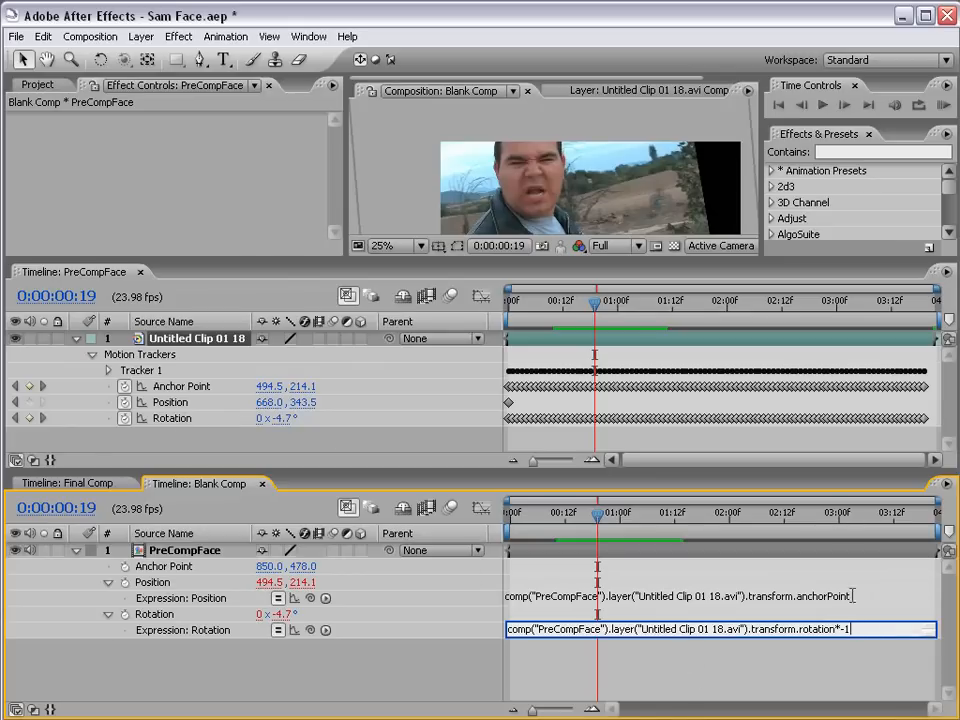
pyautogui.click(679, 672)
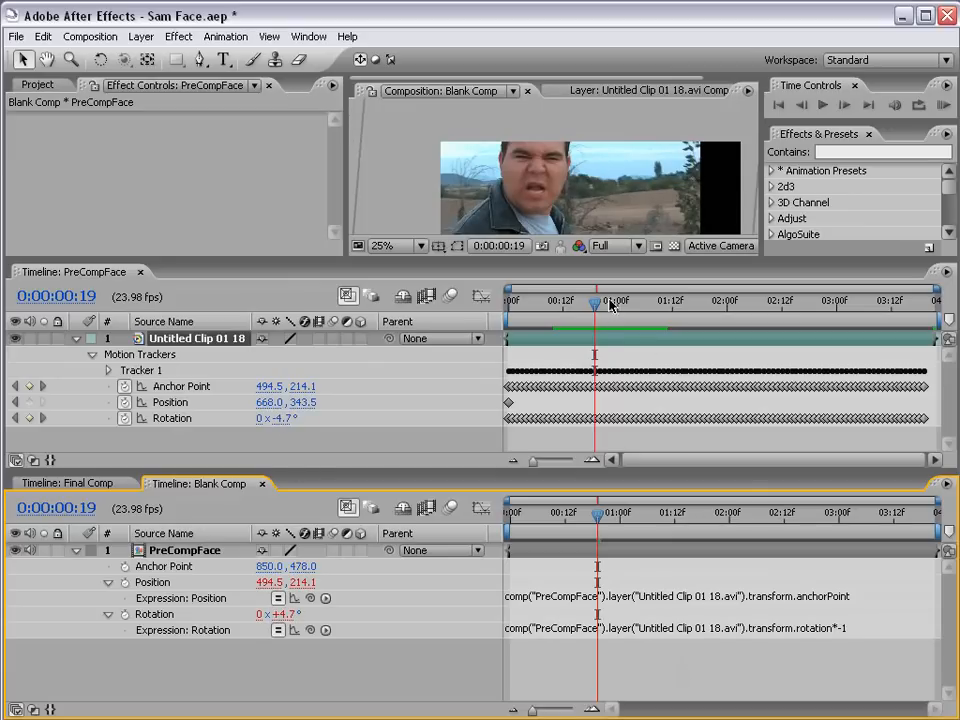
pyautogui.moveTo(610, 305); pyautogui.dragTo(667, 307)
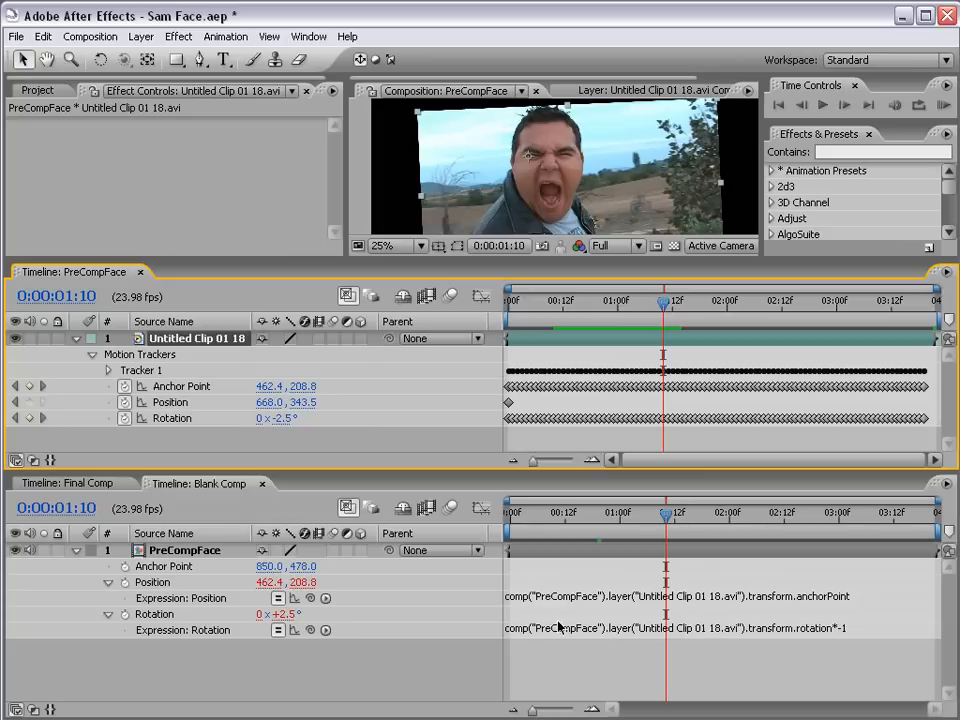
# Add an Anchor Point expression to the PreCompFace layer in Blank Comp that links it to the clip's Position in PreCompFace
pyautogui.click(160, 567)
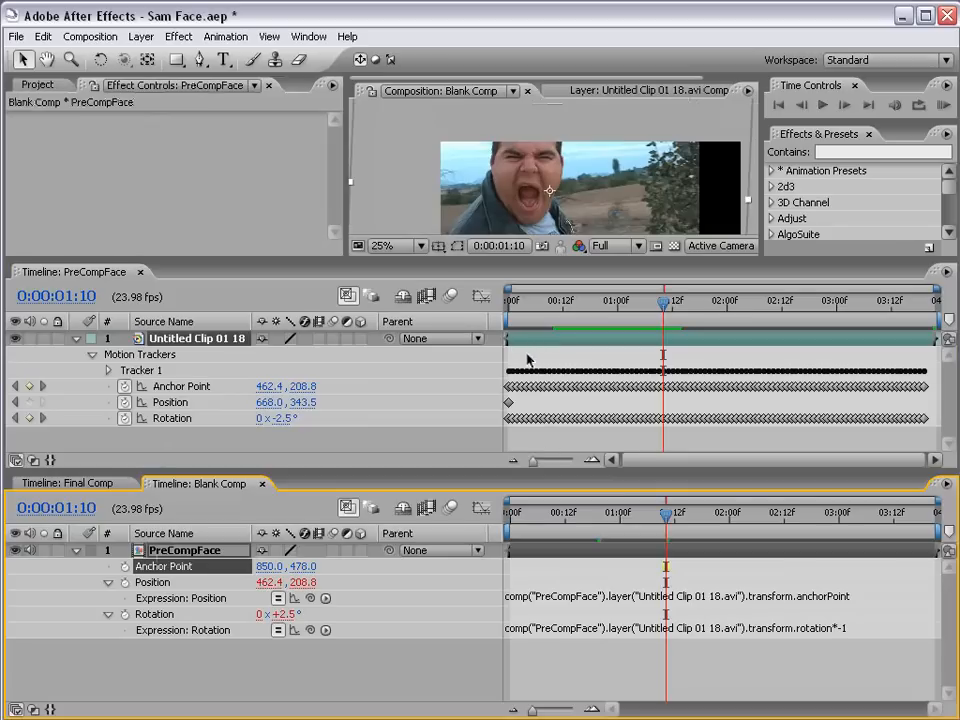
pyautogui.click(528, 354)
pyautogui.click(576, 304)
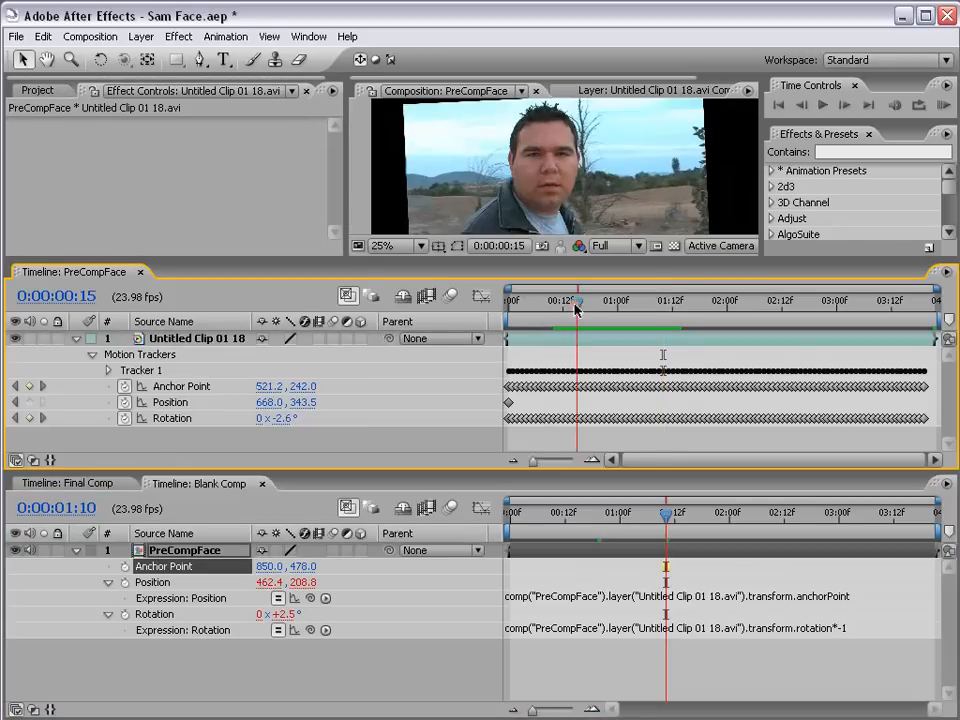
pyautogui.keyDown('alt'); pyautogui.click(125, 566); pyautogui.keyUp('alt')
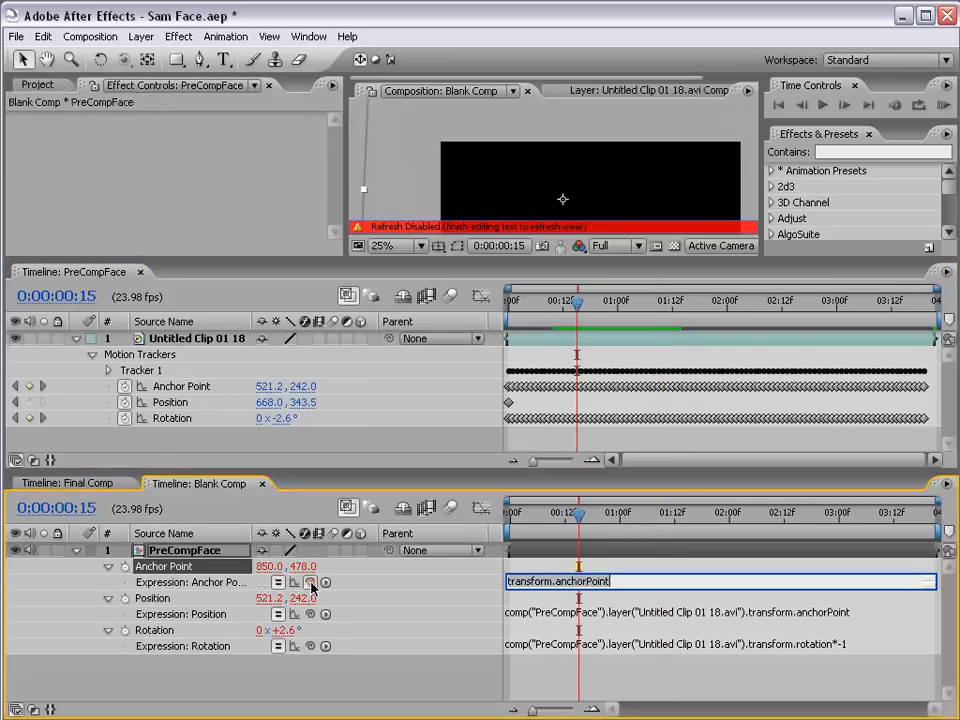
pyautogui.moveTo(310, 582); pyautogui.dragTo(165, 403)
pyautogui.click(535, 682)
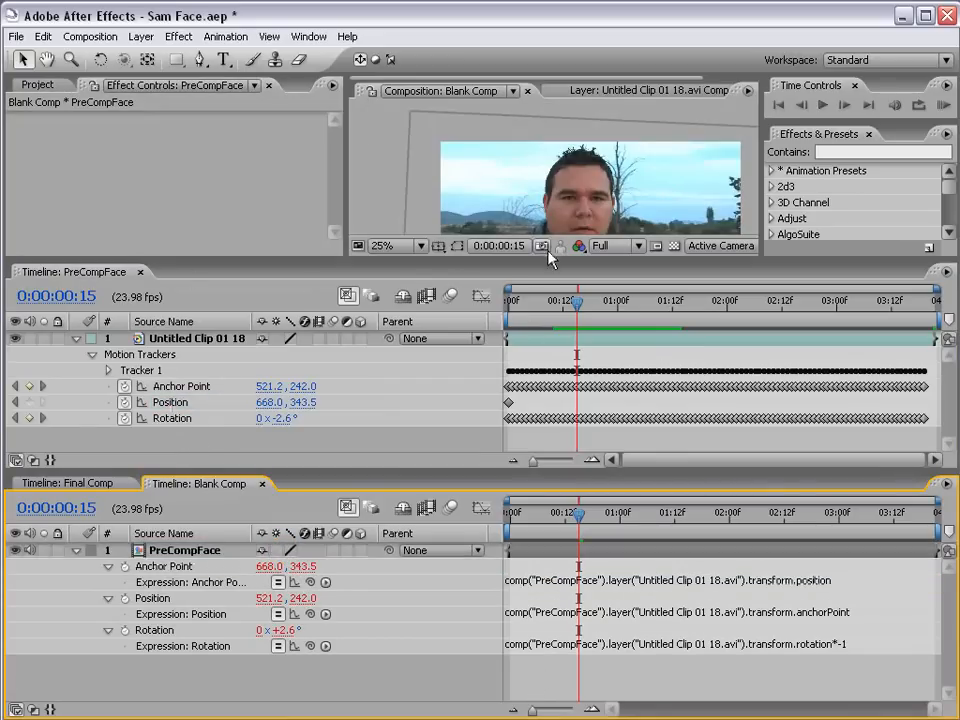
# Enlarge the Blank Comp view and scrub through time to check that the linked layer follows the original camera motion
pyautogui.moveTo(543, 259); pyautogui.dragTo(545, 329)
pyautogui.moveTo(625, 225); pyautogui.dragTo(587, 157)
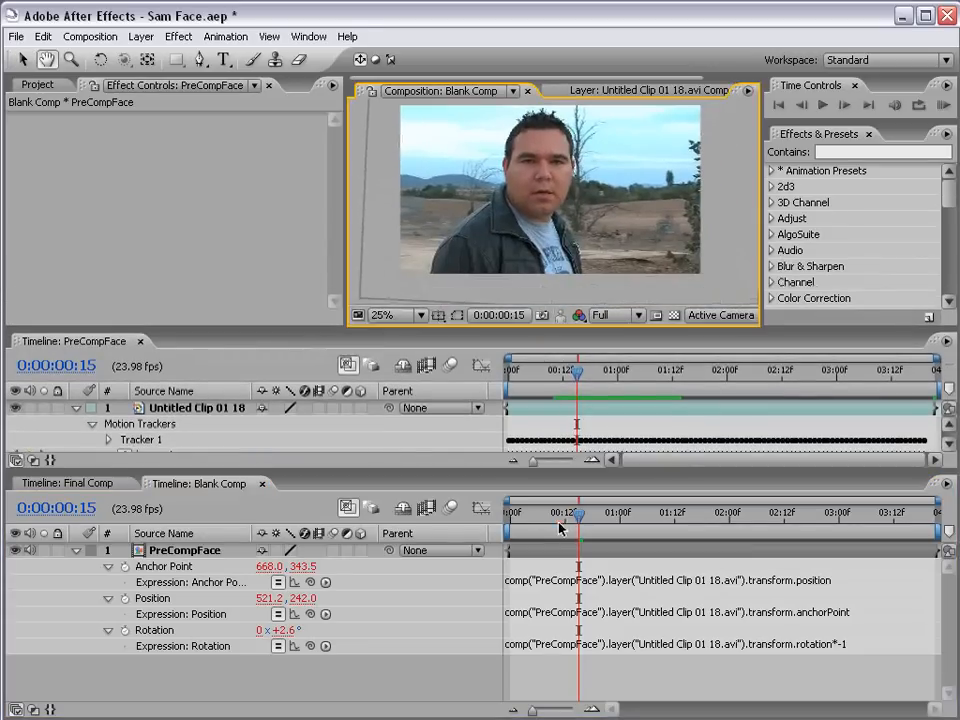
pyautogui.moveTo(576, 514); pyautogui.dragTo(778, 527)
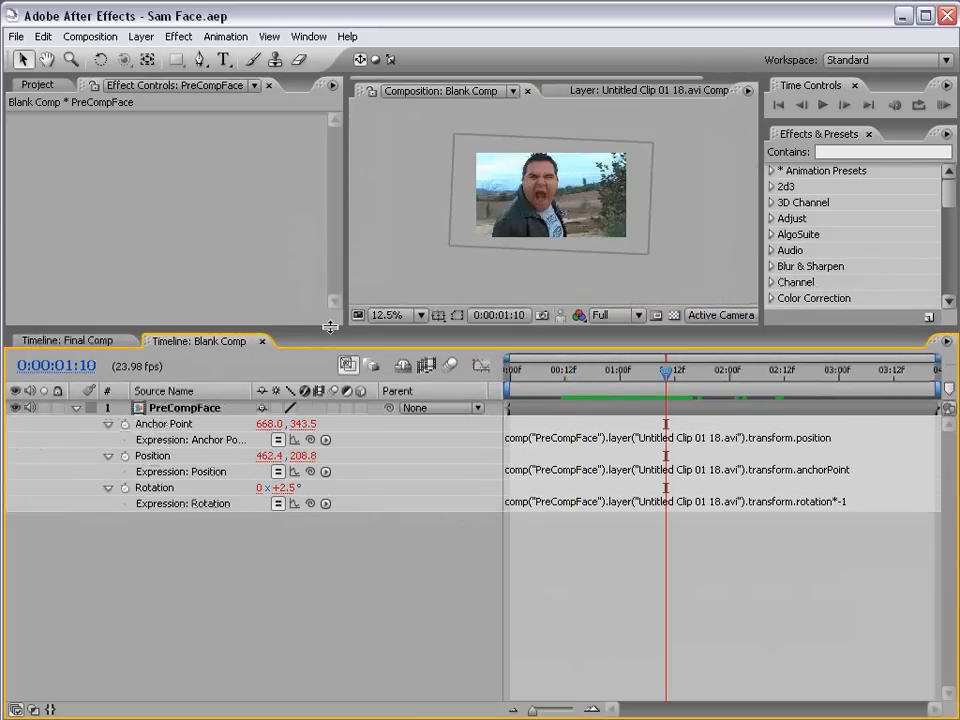
pyautogui.moveTo(326, 341); pyautogui.dragTo(326, 459)
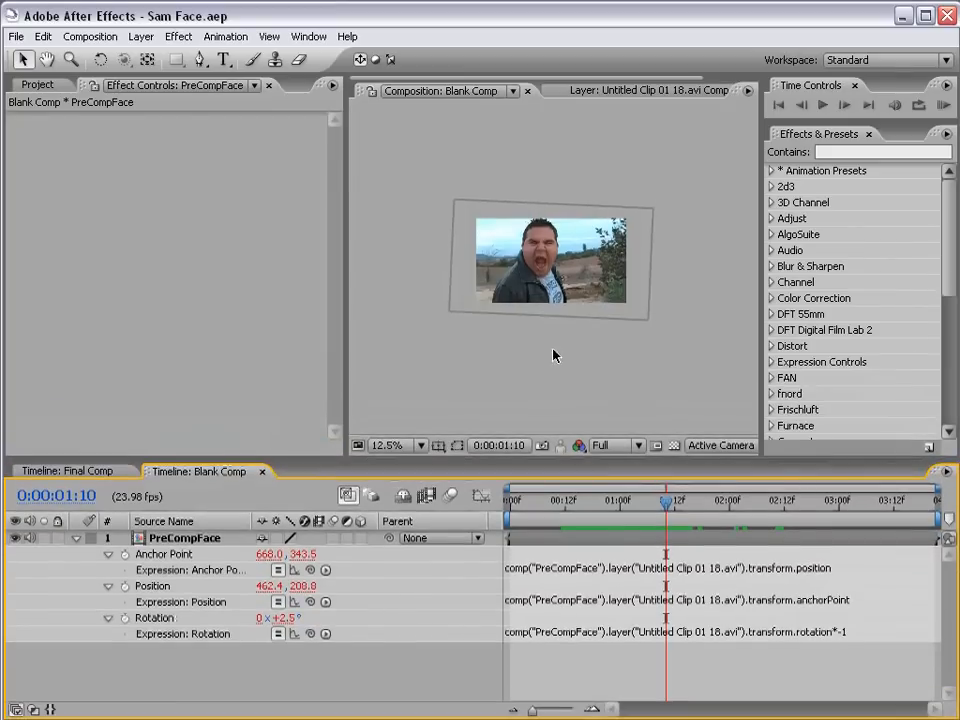
pyautogui.scroll(1, 535, 338)
pyautogui.moveTo(489, 303); pyautogui.dragTo(502, 322)
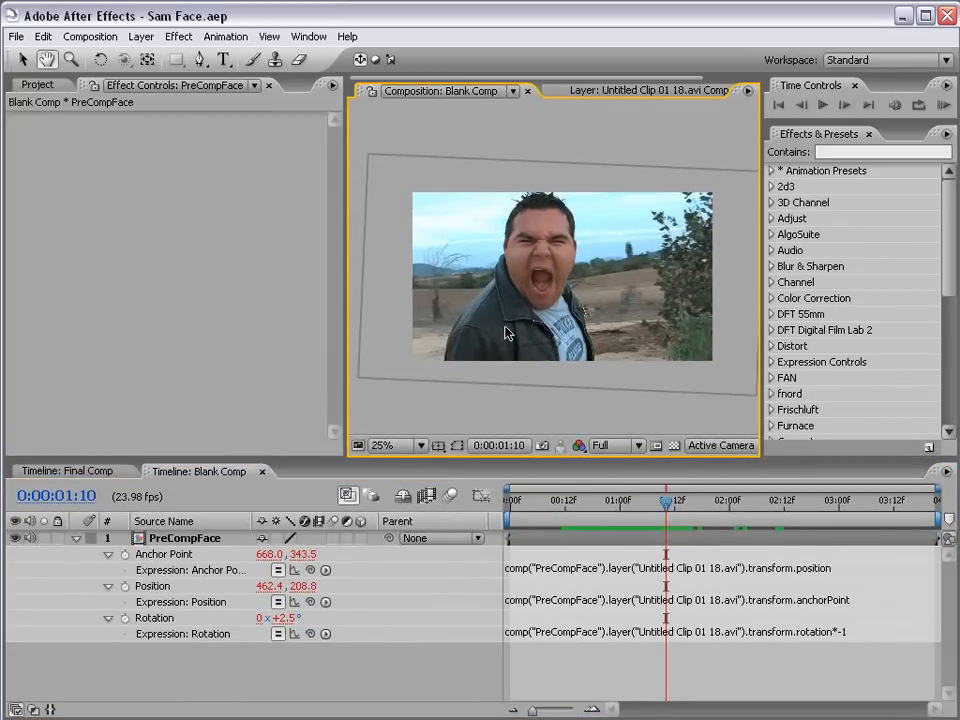
# Copy the Glasses layer from Final Comp into Blank Comp above PreCompFace and scrub to see how it sits on the face
pyautogui.click(68, 470)
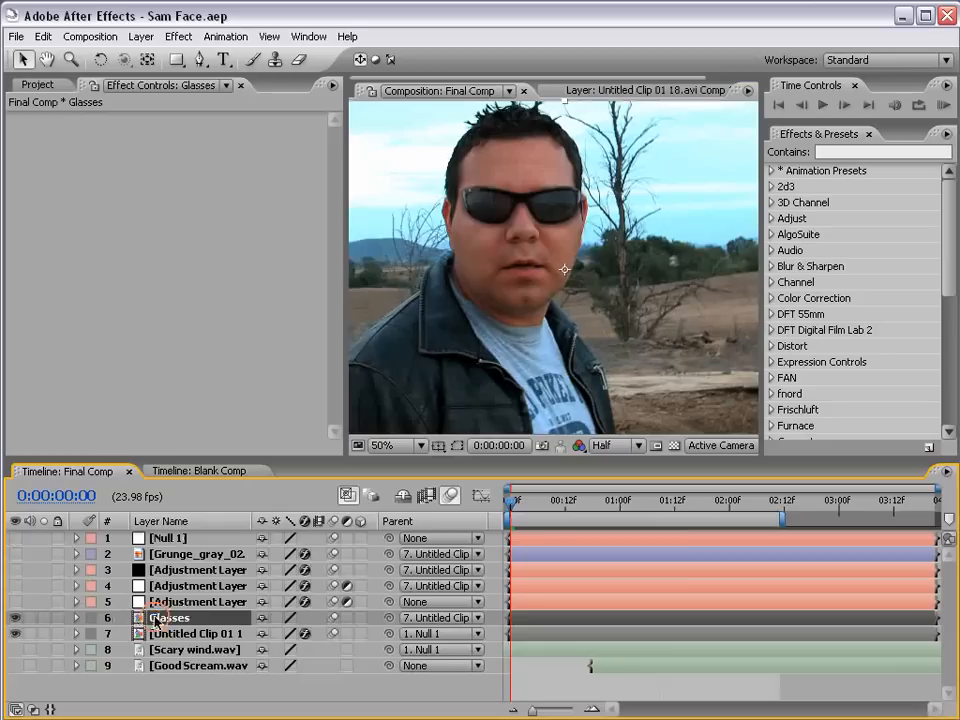
pyautogui.click(185, 471)
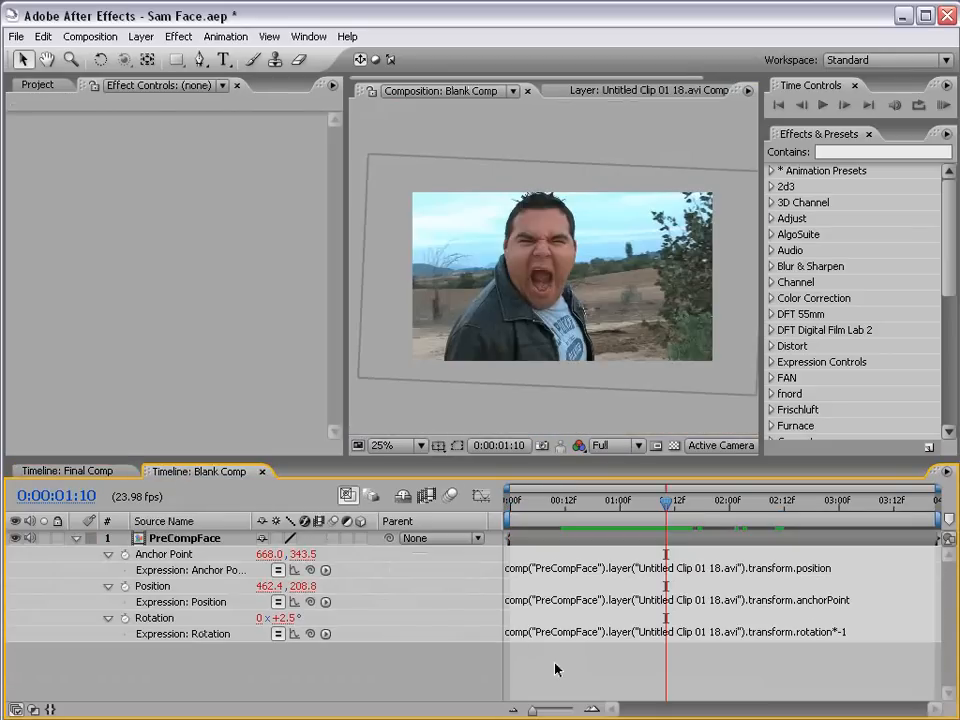
pyautogui.hotkey('ctrl', 'v')
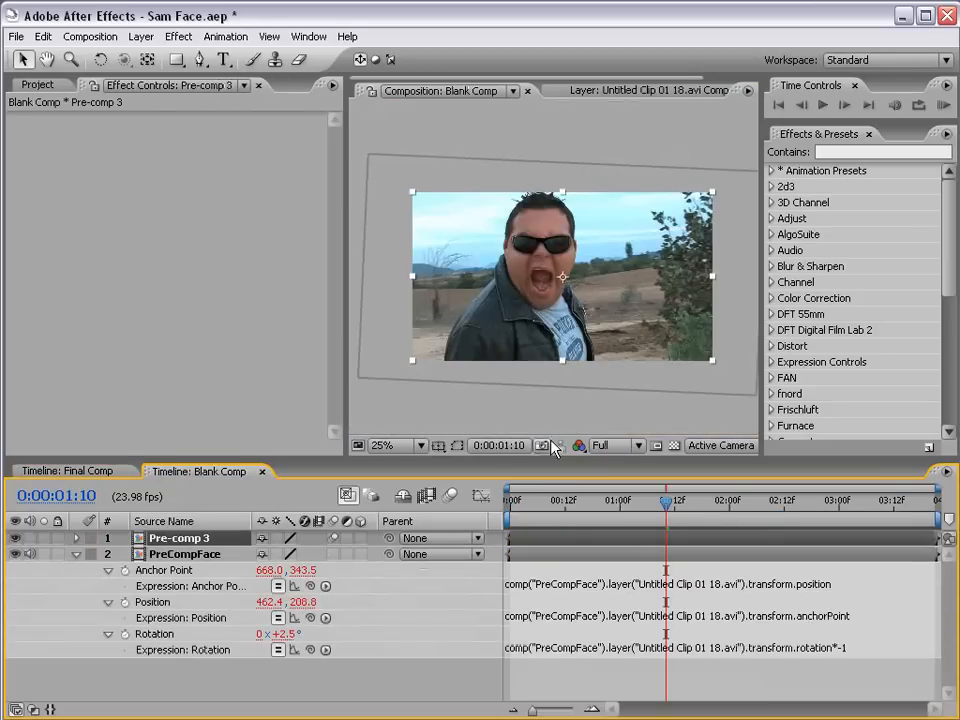
pyautogui.moveTo(666, 502); pyautogui.dragTo(614, 510)
pyautogui.press('space')
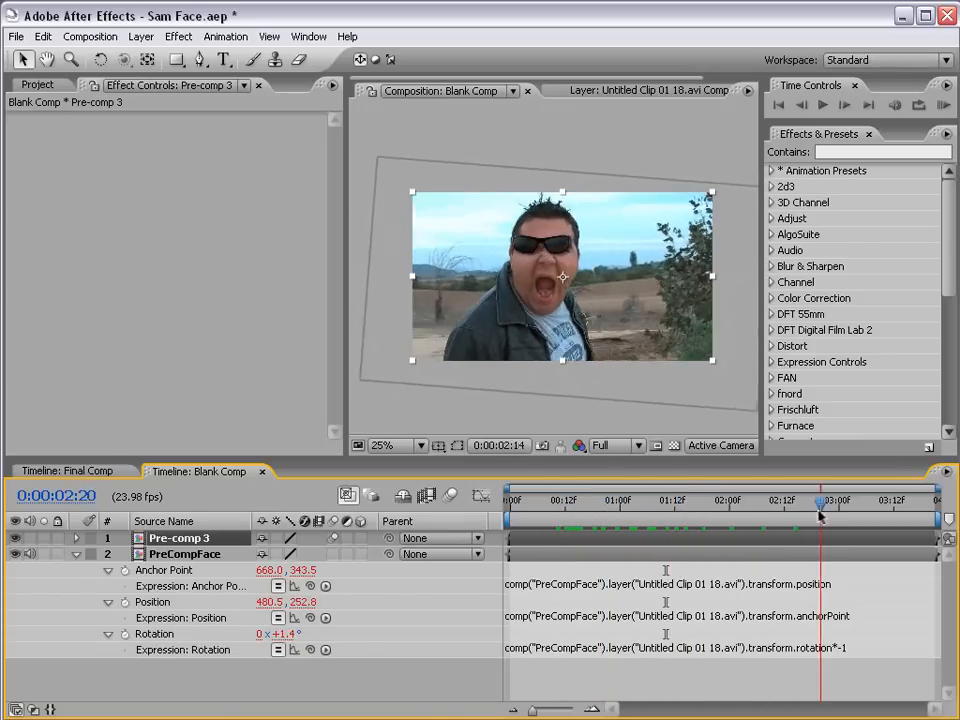
# At 0:00:00:03, parent the glasses layer Pre-comp 3 to PreCompFace and scrub to check that the glasses follow the face
pyautogui.moveTo(699, 537); pyautogui.dragTo(524, 556)
pyautogui.press('.')
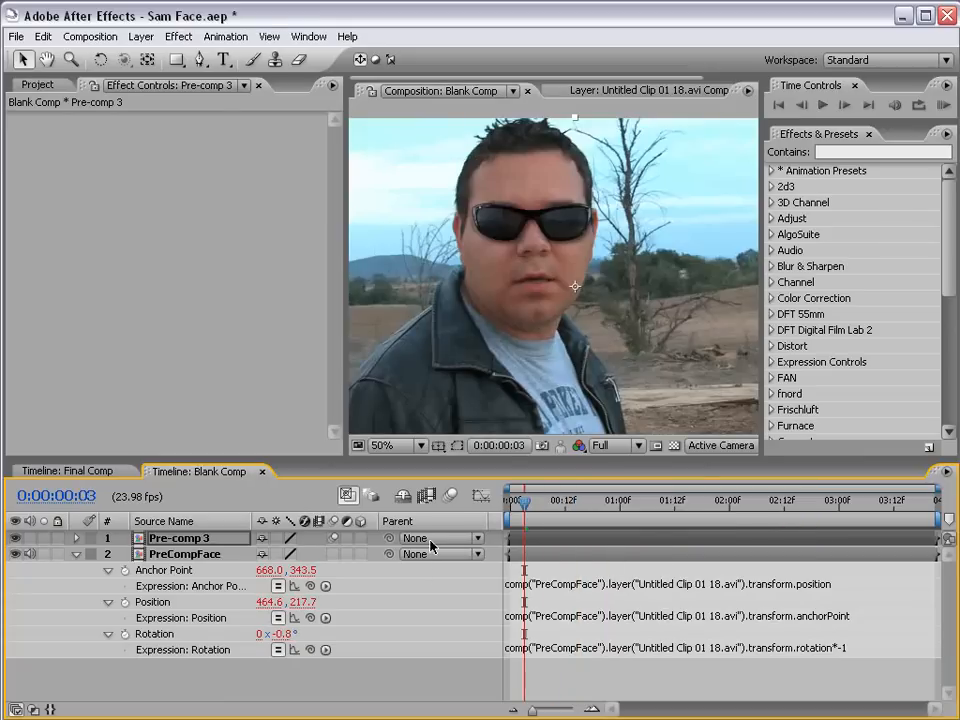
pyautogui.moveTo(389, 538); pyautogui.dragTo(167, 560)
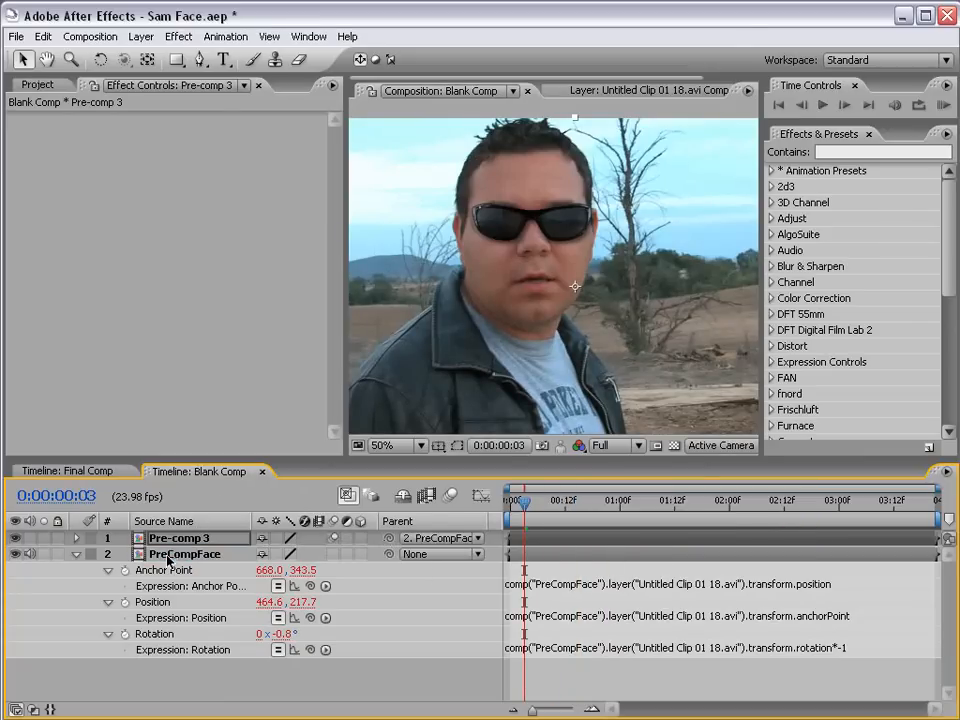
pyautogui.click(543, 697)
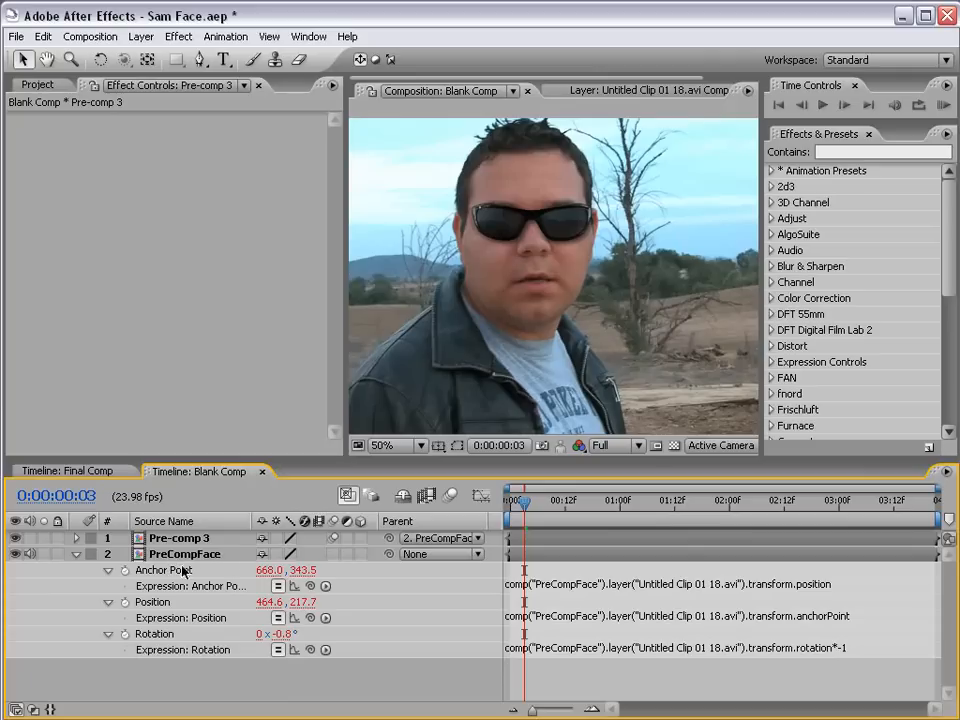
pyautogui.moveTo(524, 500); pyautogui.dragTo(719, 510)
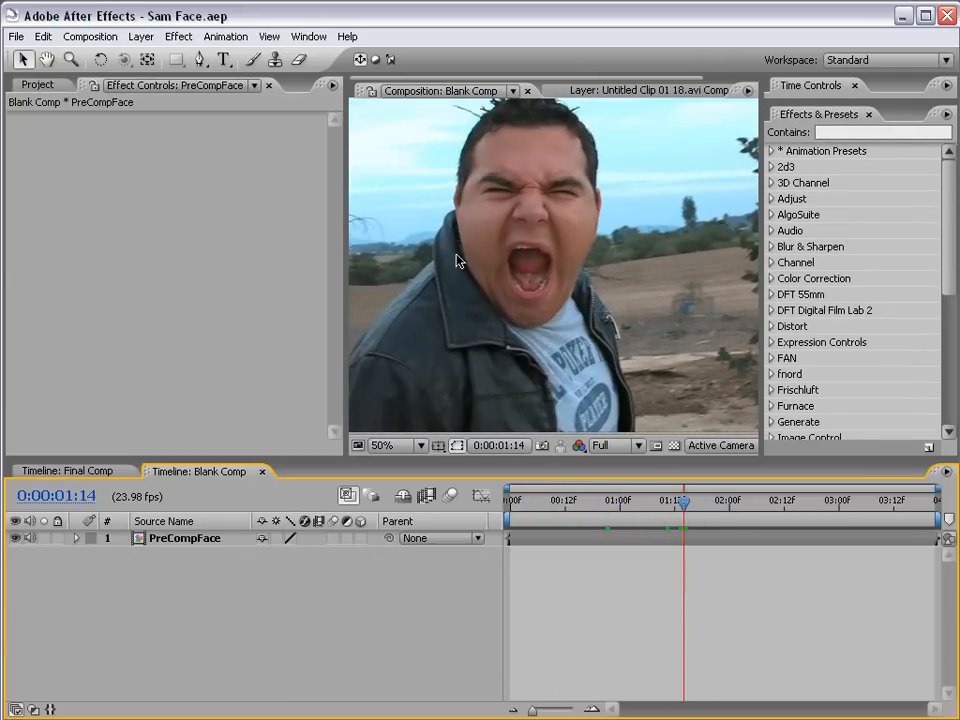
# Apply the Liquify distort effect to the PreCompFace layer in Blank Comp and show the whole layer in the view
pyautogui.click(603, 543)
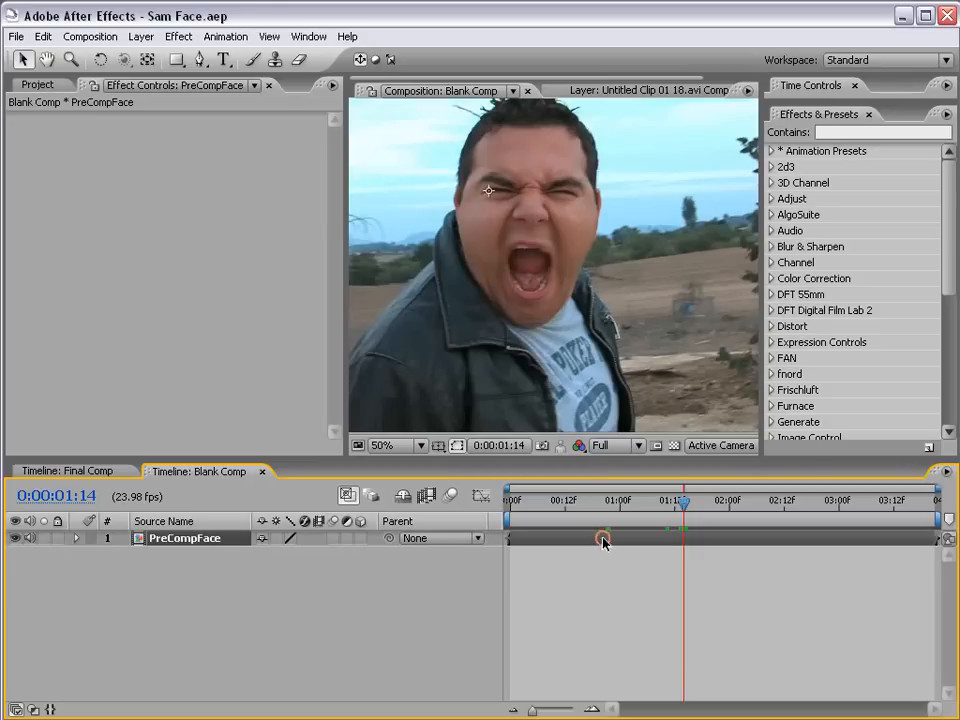
pyautogui.click(180, 37)
pyautogui.moveTo(195, 272)
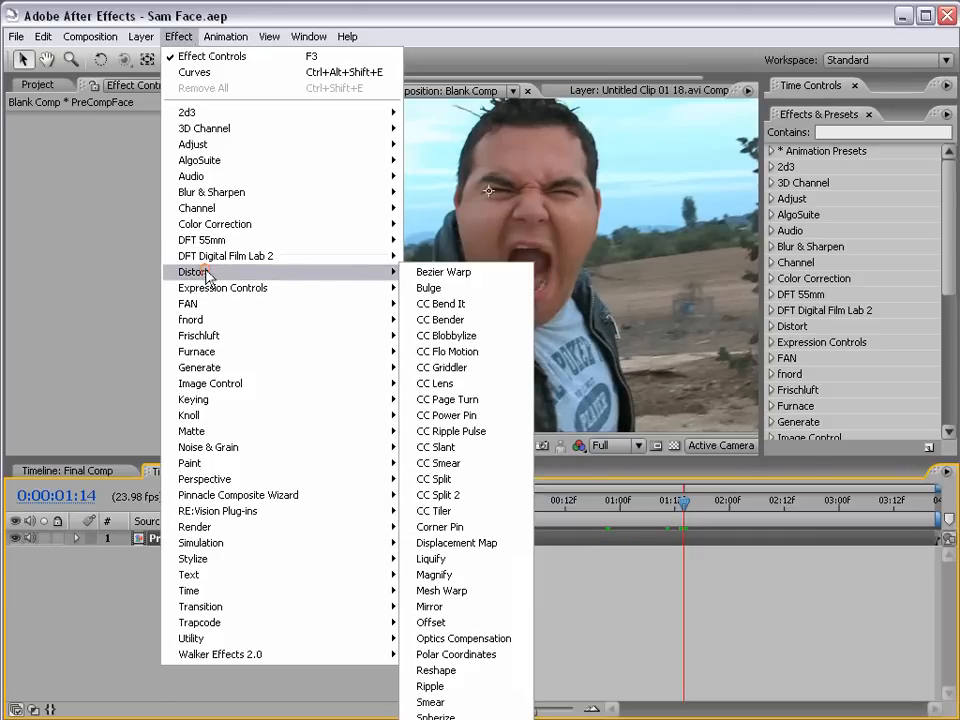
pyautogui.click(470, 568)
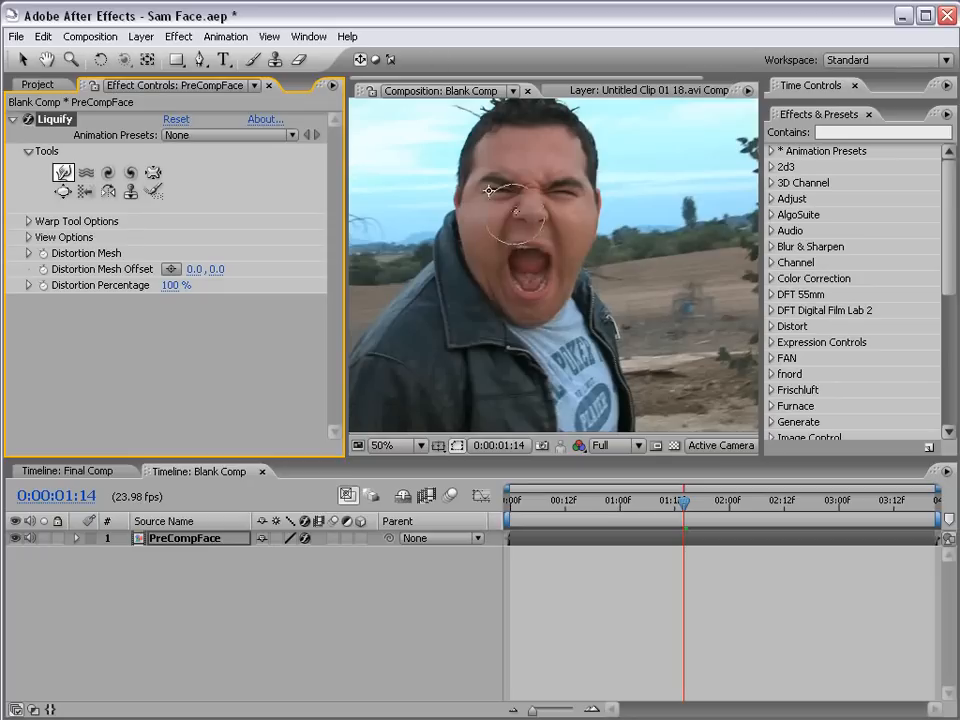
pyautogui.press(',')
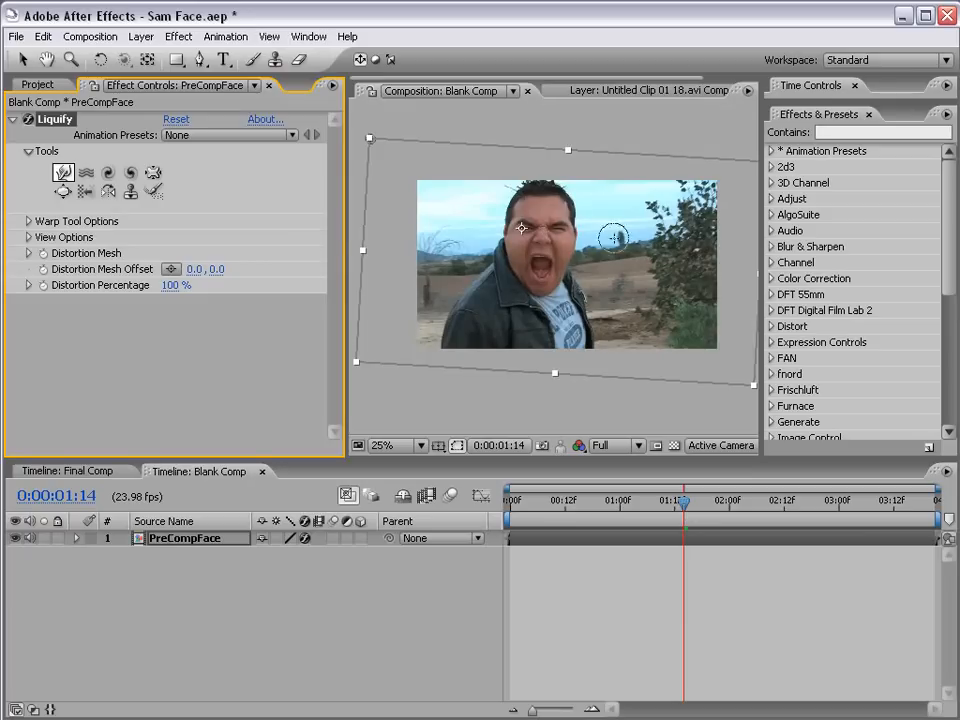
# Pucker the nose on PreCompFace using Liquify's Pucker tool with brush size 74 and pressure 71, and deselect the layer
pyautogui.press('.')
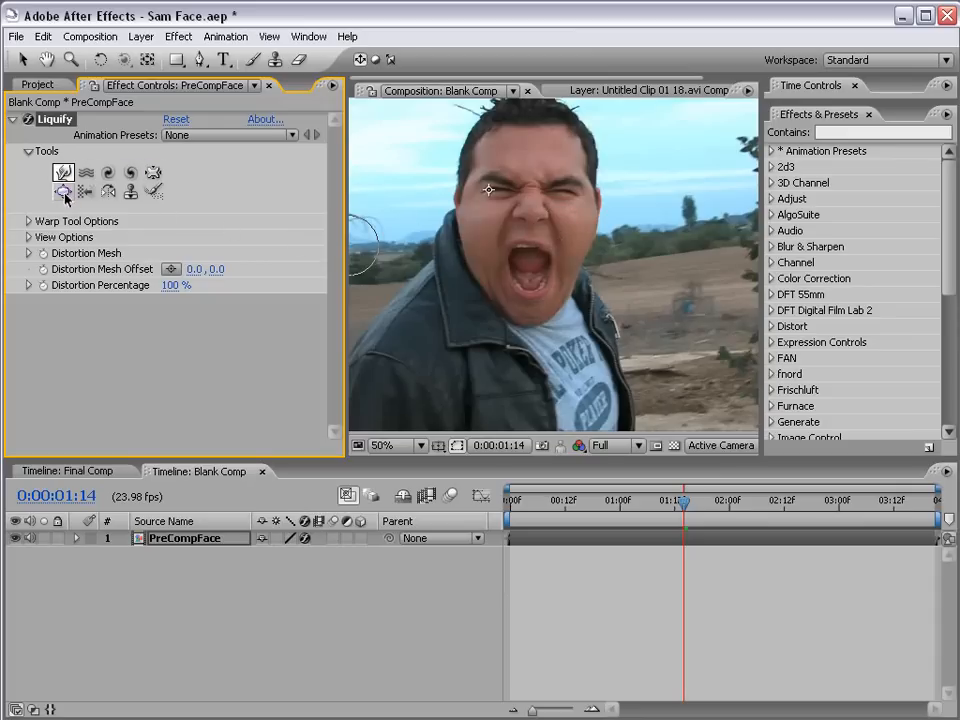
pyautogui.click(153, 172)
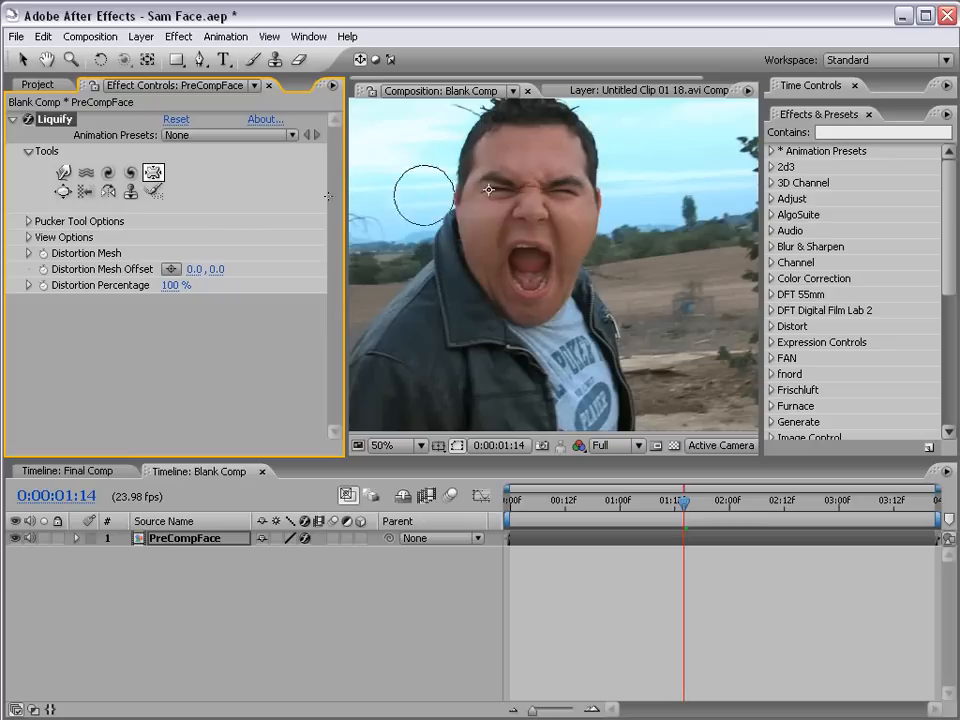
pyautogui.press('.')
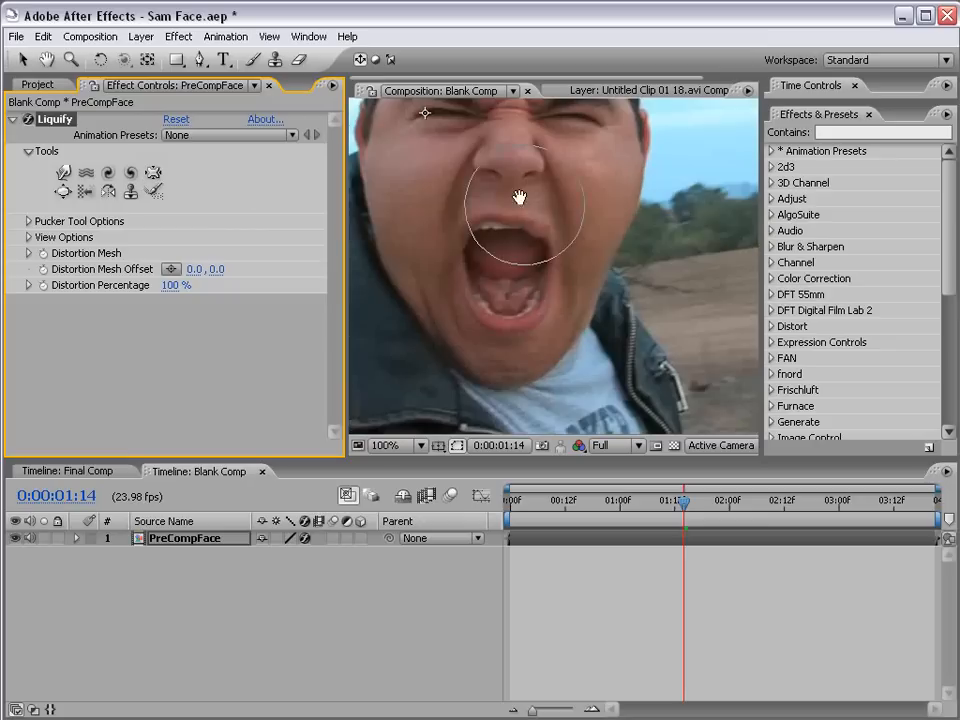
pyautogui.moveTo(519, 197); pyautogui.dragTo(557, 289)
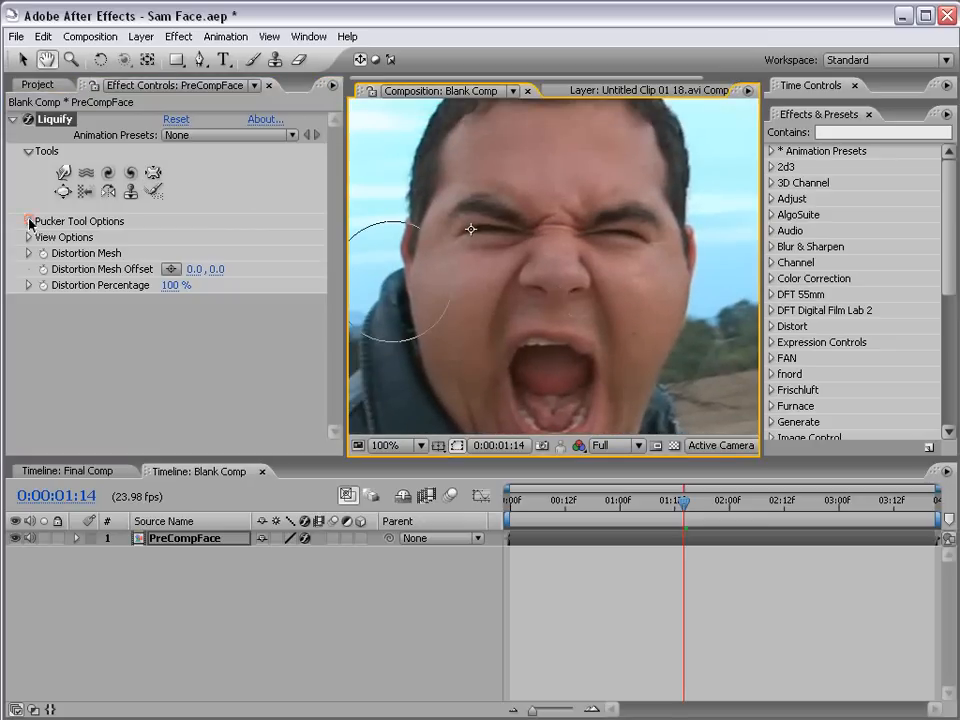
pyautogui.click(30, 222)
pyautogui.moveTo(165, 242); pyautogui.dragTo(240, 253)
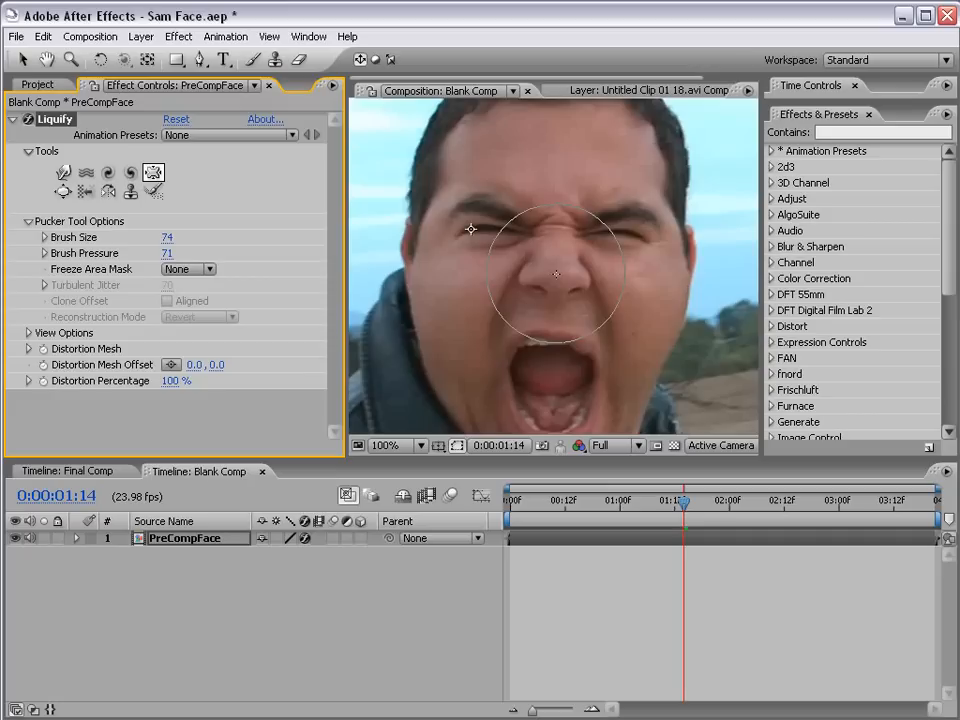
pyautogui.click(556, 273)
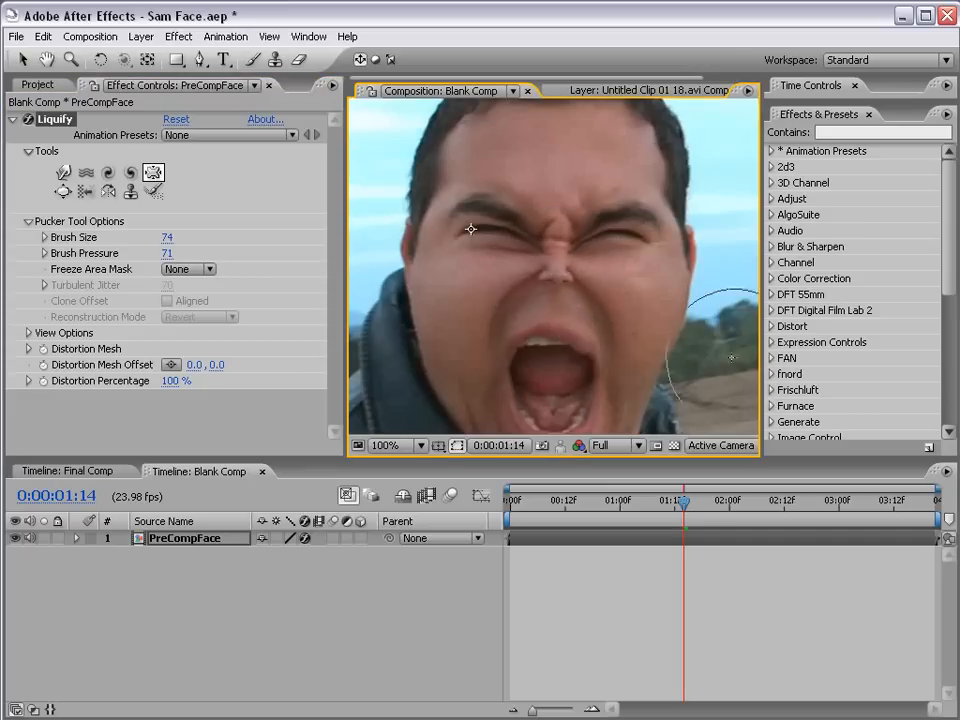
pyautogui.click(583, 567)
# Scrub to 0:00:01:02 and run a RAM preview of Blank Comp to check that the puckered nose follows the face
pyautogui.scroll(-1, 613, 288)
pyautogui.moveTo(598, 348); pyautogui.dragTo(607, 300)
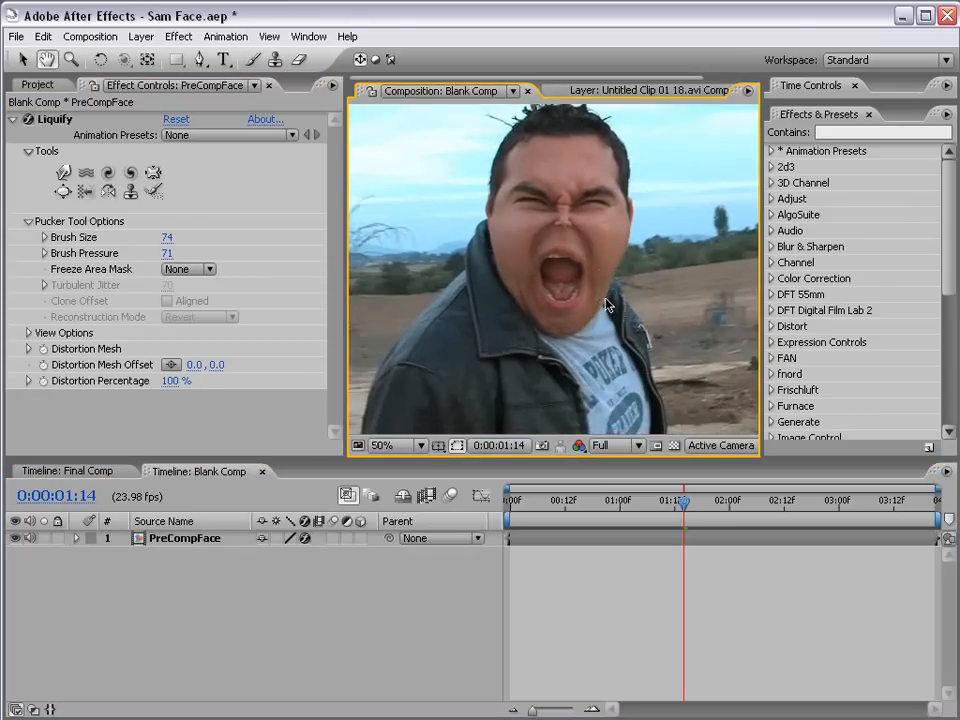
pyautogui.scroll(1, 606, 303)
pyautogui.moveTo(511, 221); pyautogui.dragTo(508, 294)
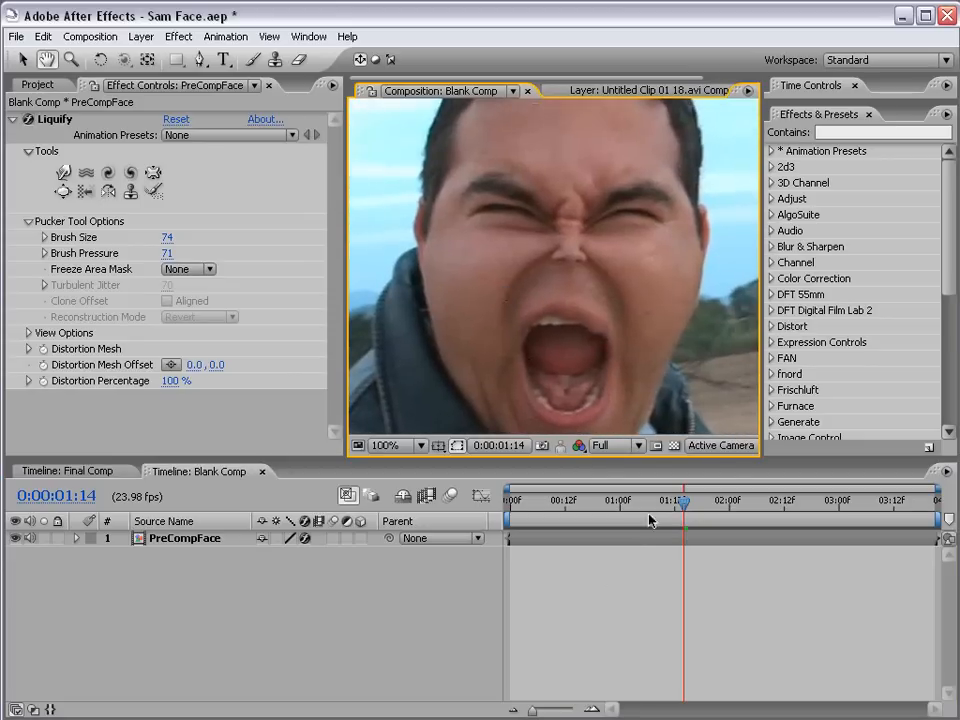
pyautogui.moveTo(681, 511); pyautogui.dragTo(629, 514)
pyautogui.scroll(-1, 590, 375)
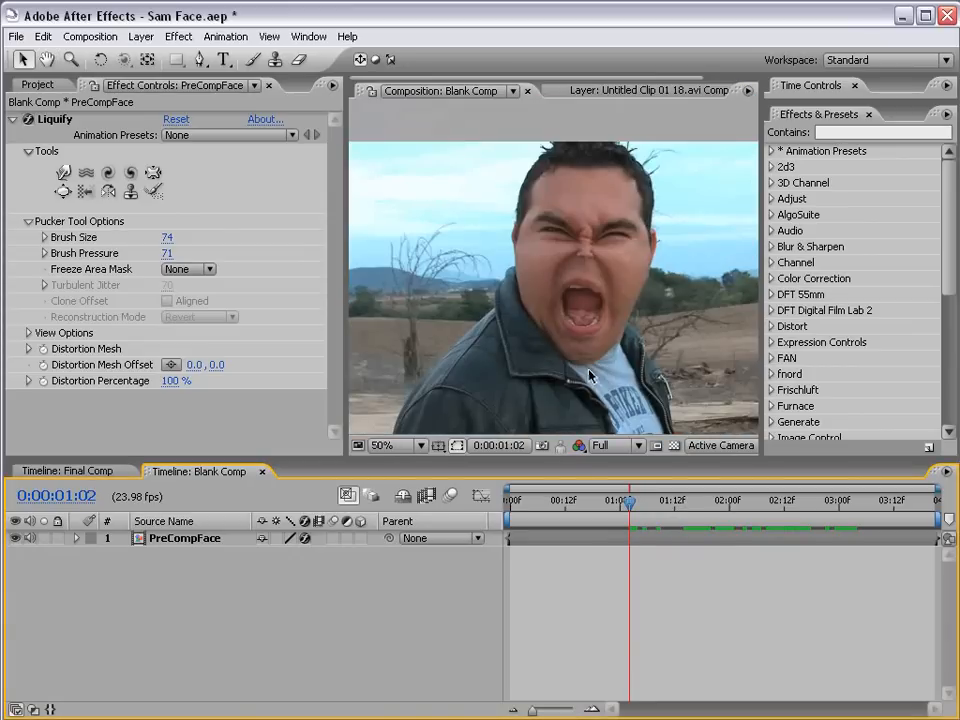
pyautogui.press('KP_0')
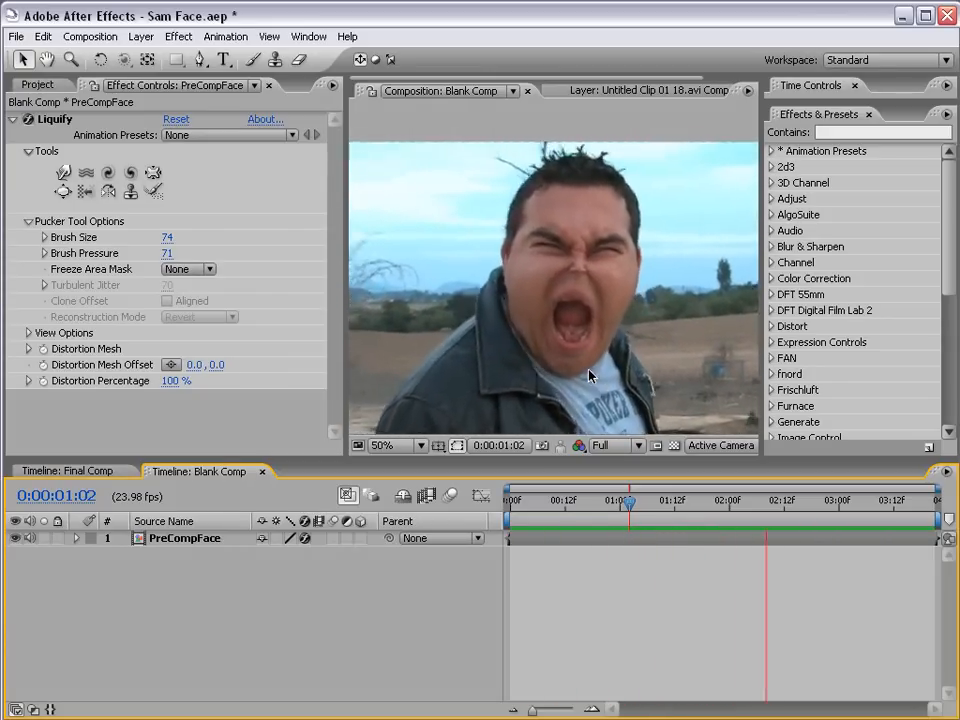
pyautogui.press('space')
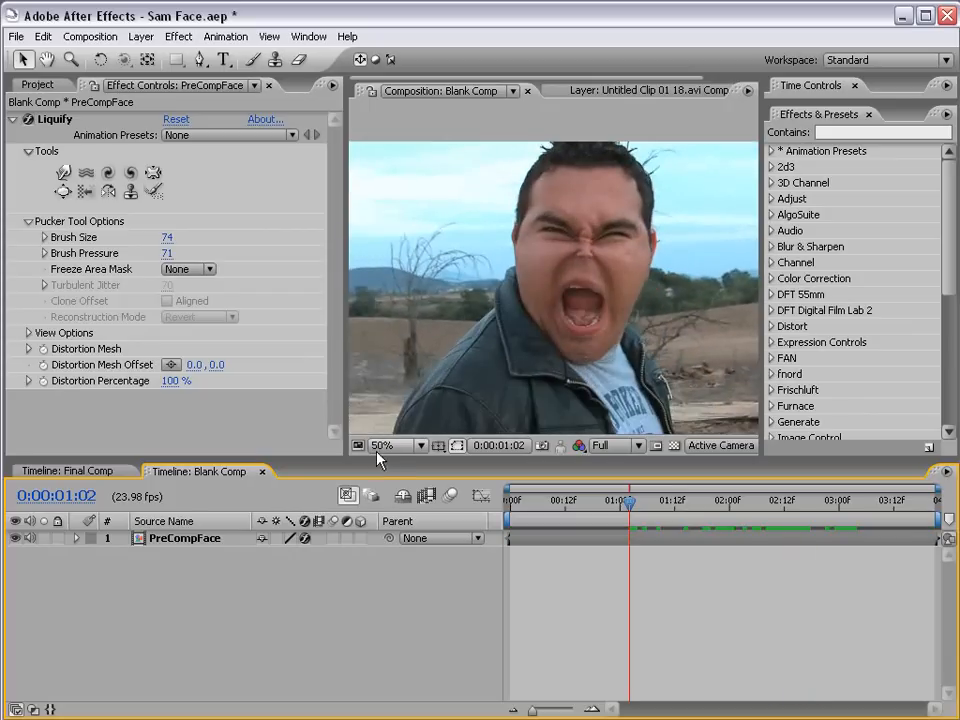
# Turn off Liquify on PreCompFace and add a new adjustment layer above it in Blank Comp
pyautogui.click(26, 121)
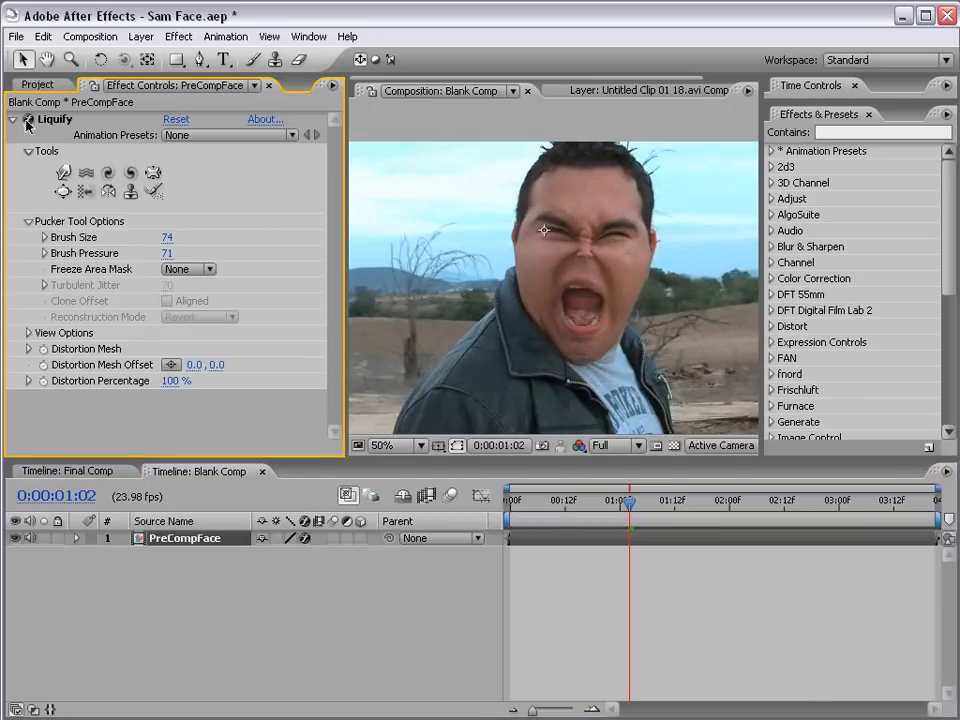
pyautogui.click(141, 37)
pyautogui.moveTo(348, 57)
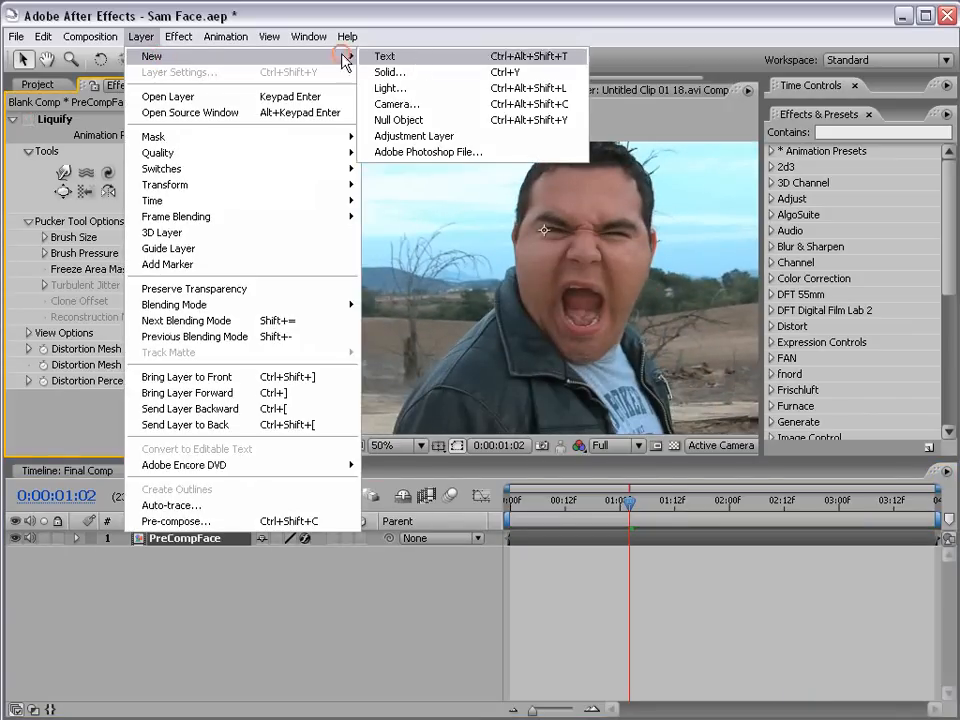
pyautogui.click(408, 137)
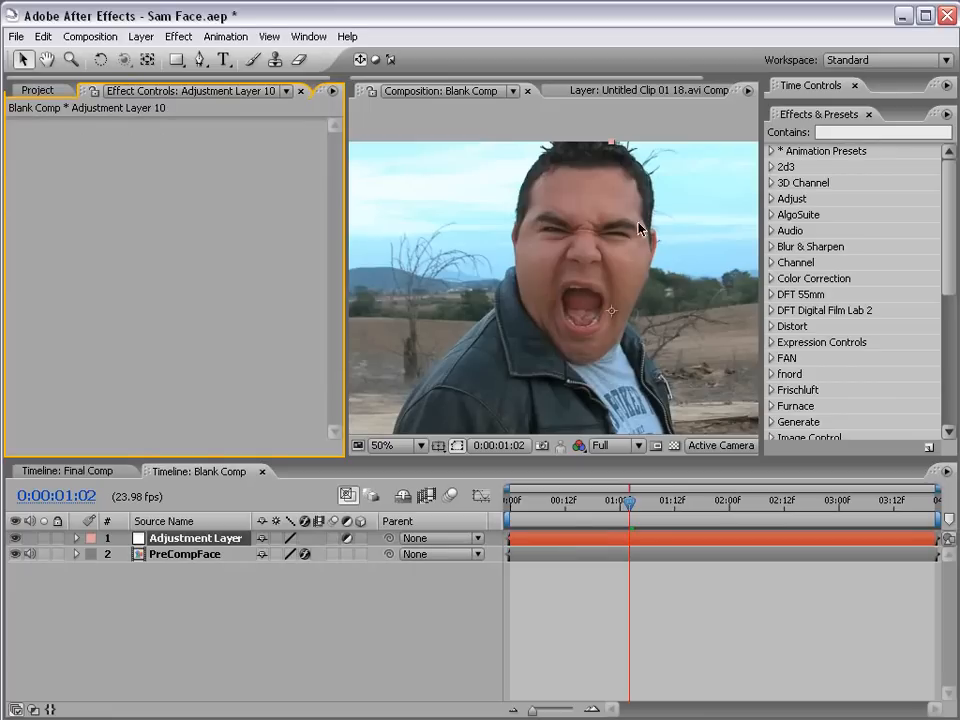
# Find the Liquify effect and apply it to the adjustment layer in Blank Comp
pyautogui.click(853, 133)
pyautogui.write('lg')
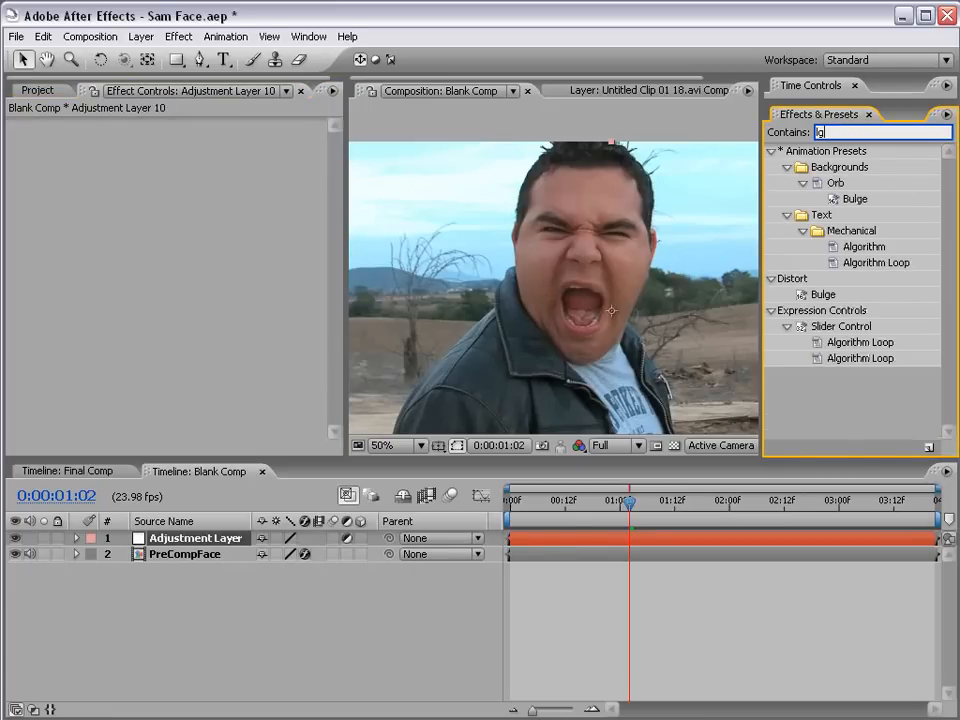
pyautogui.press('BackSpace')
pyautogui.write('iqui')
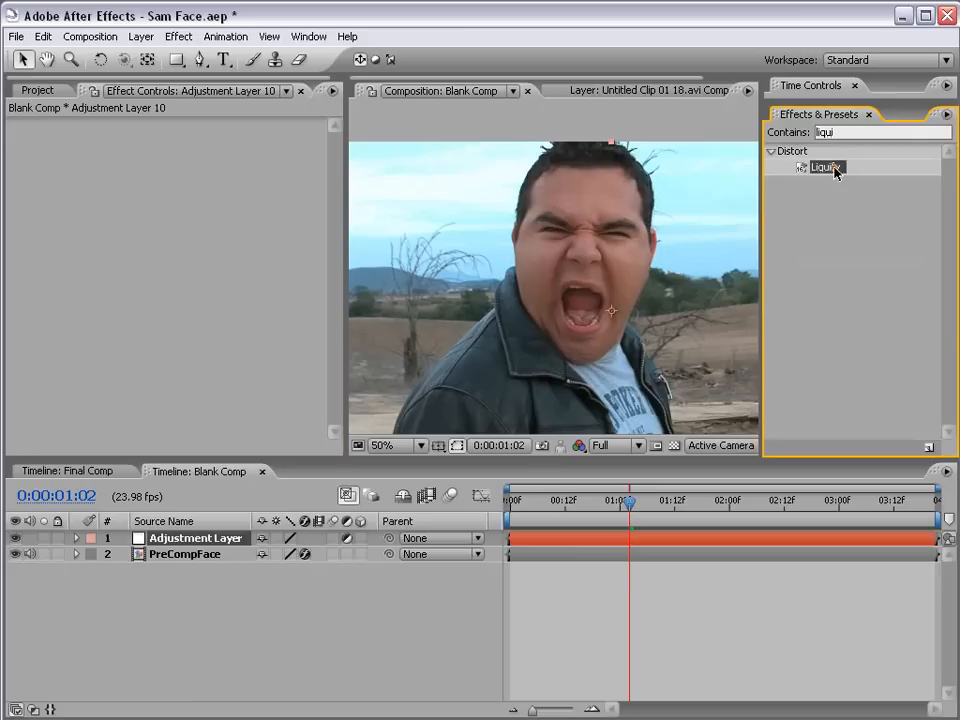
pyautogui.moveTo(836, 167)
pyautogui.mouseDown()
pyautogui.moveTo(606, 551)
pyautogui.moveTo(592, 538)
pyautogui.mouseUp()
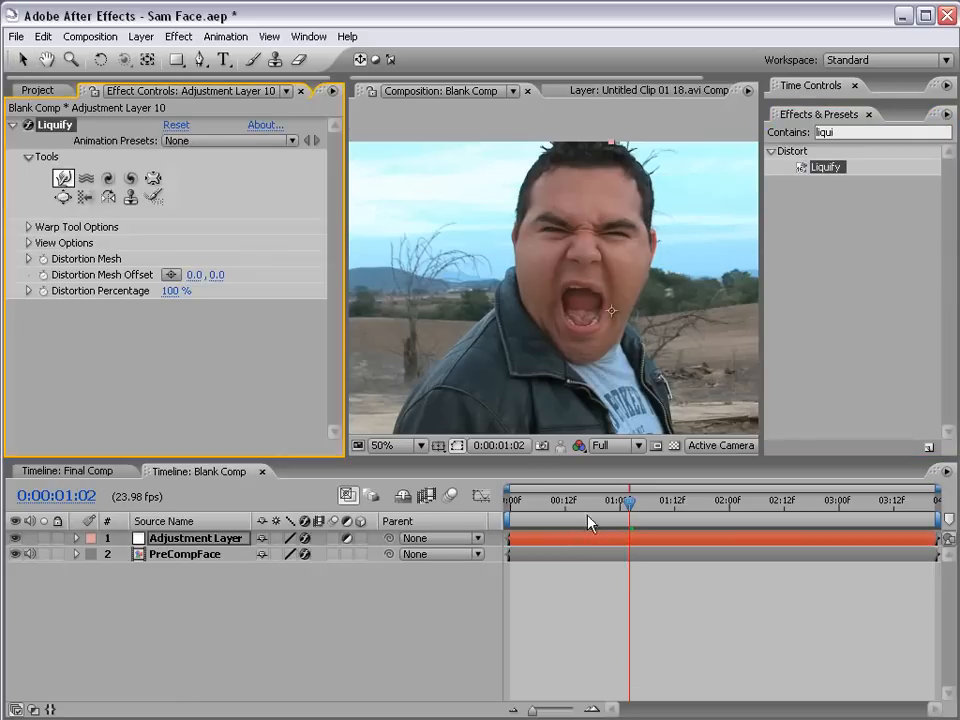
# Pucker the nose with Liquify's Pucker tool on the adjustment layer at 0:00:01:02 and deselect the layer
pyautogui.click(152, 179)
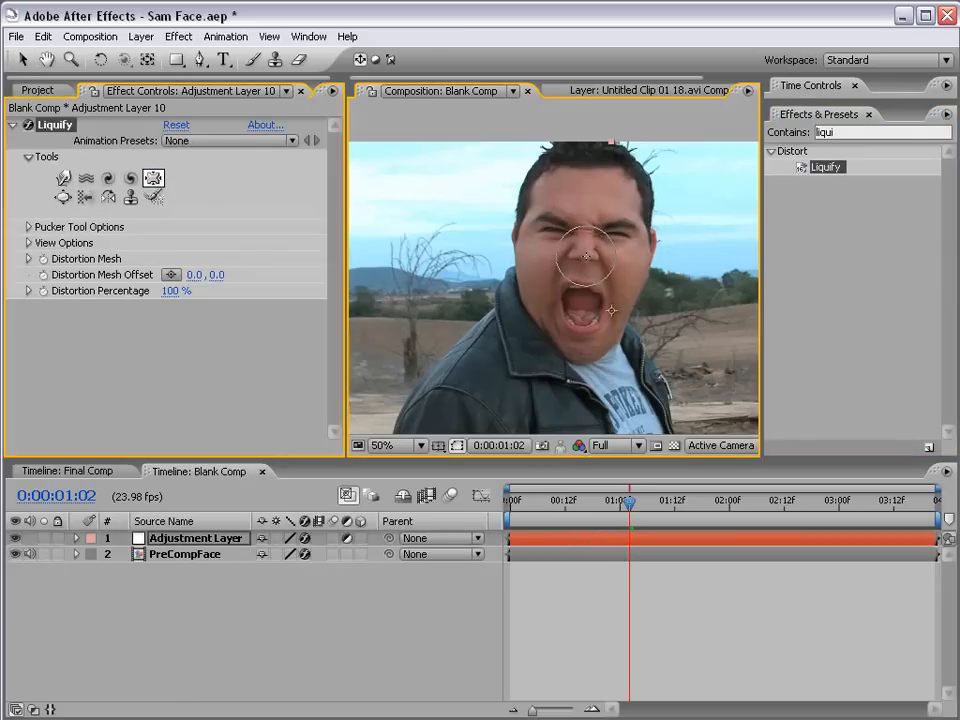
pyautogui.moveTo(587, 256); pyautogui.dragTo(583, 272)
pyautogui.click(611, 583)
# Scrub back to 0:00:00:05 and examine whether the adjustment layer's distortion stays on the nose
pyautogui.scroll(1, 606, 248)
pyautogui.press('h')
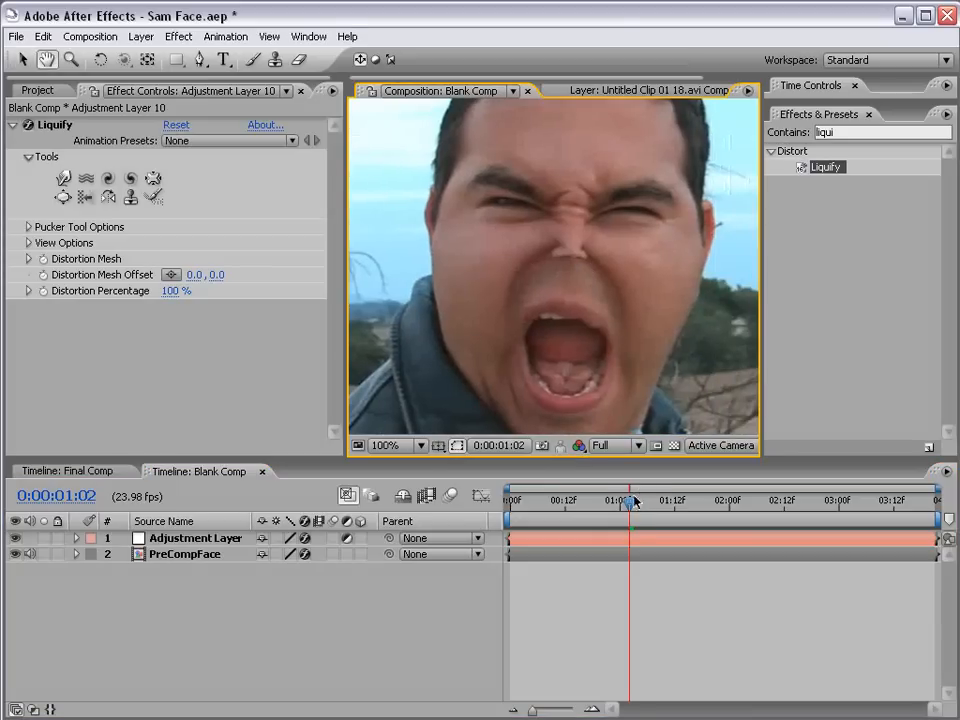
pyautogui.moveTo(633, 499); pyautogui.dragTo(534, 512)
pyautogui.press('v')
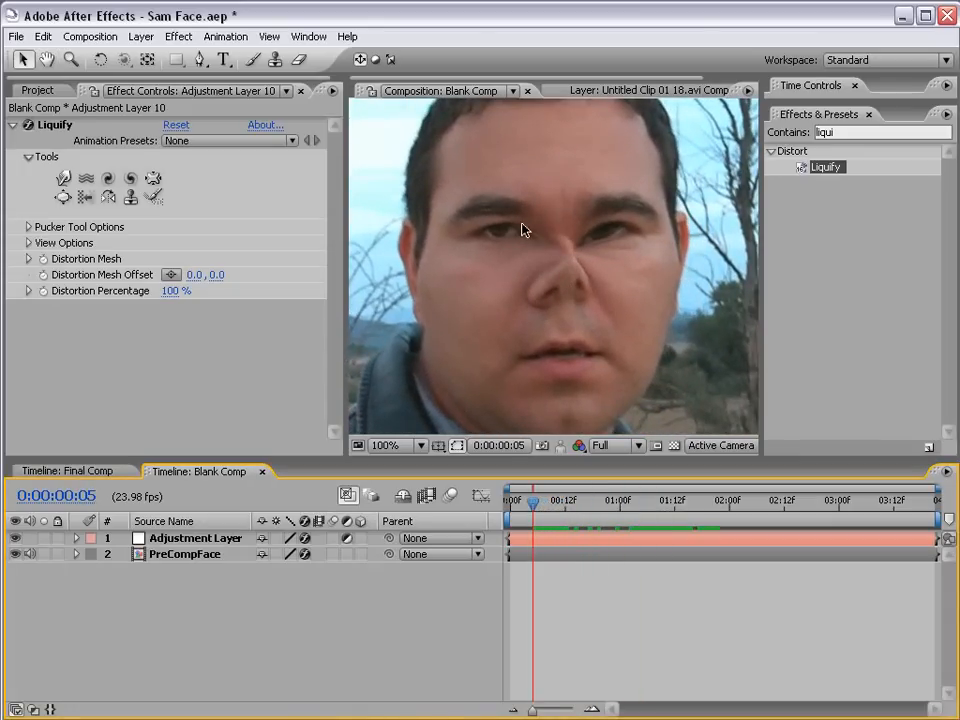
pyautogui.press(',')
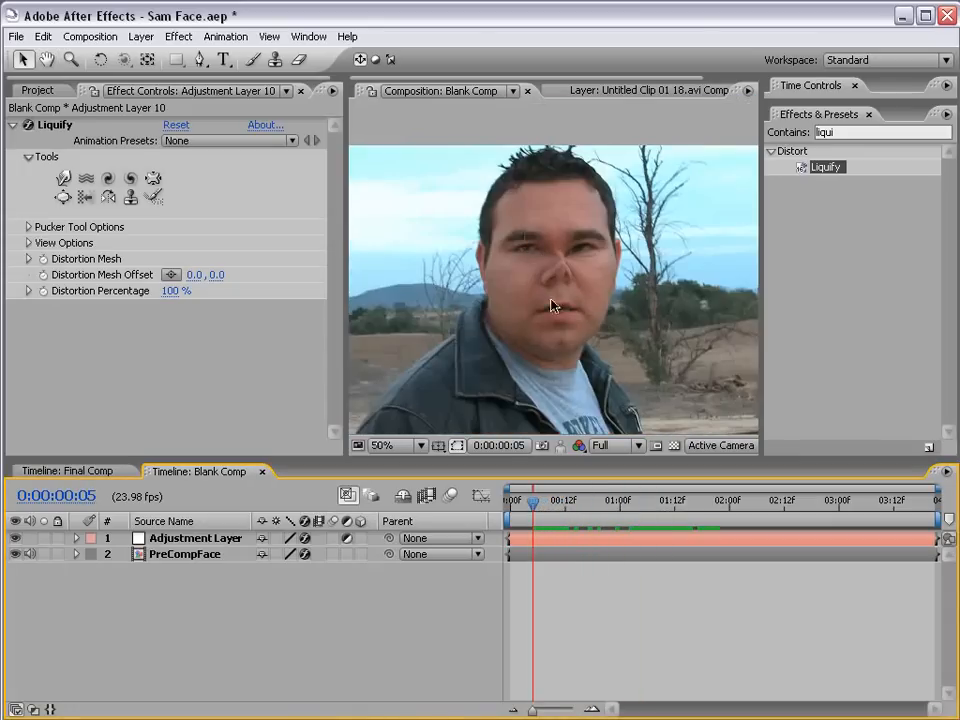
pyautogui.press('h')
pyautogui.moveTo(555, 305); pyautogui.dragTo(556, 295)
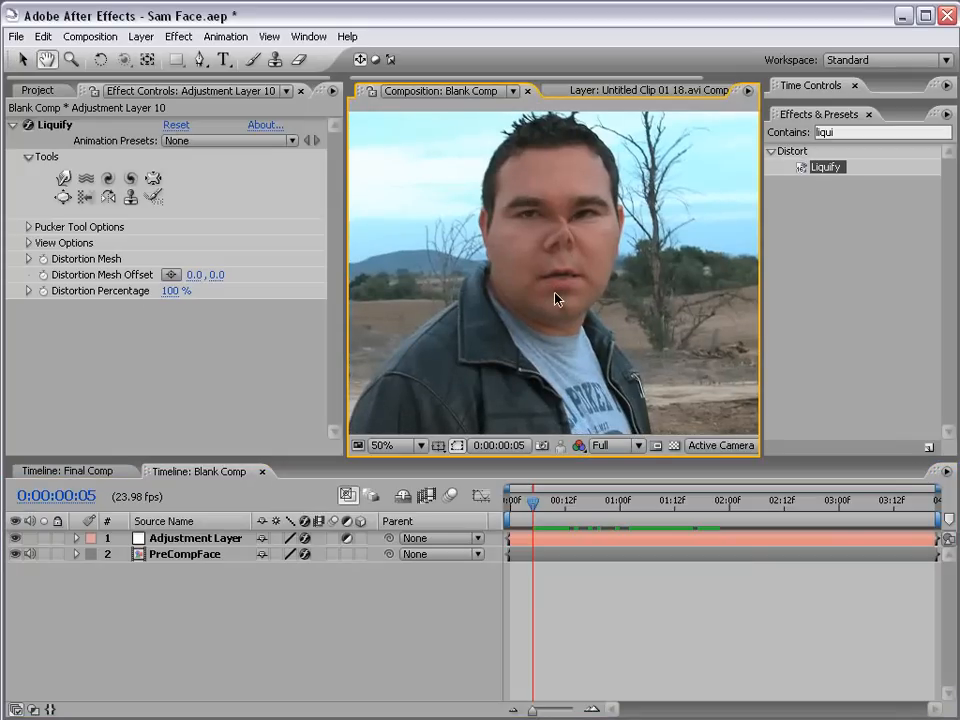
# Delete the Liquify effect and its adjustment layer, and turn Liquify back on for PreCompFace
pyautogui.click(50, 127)
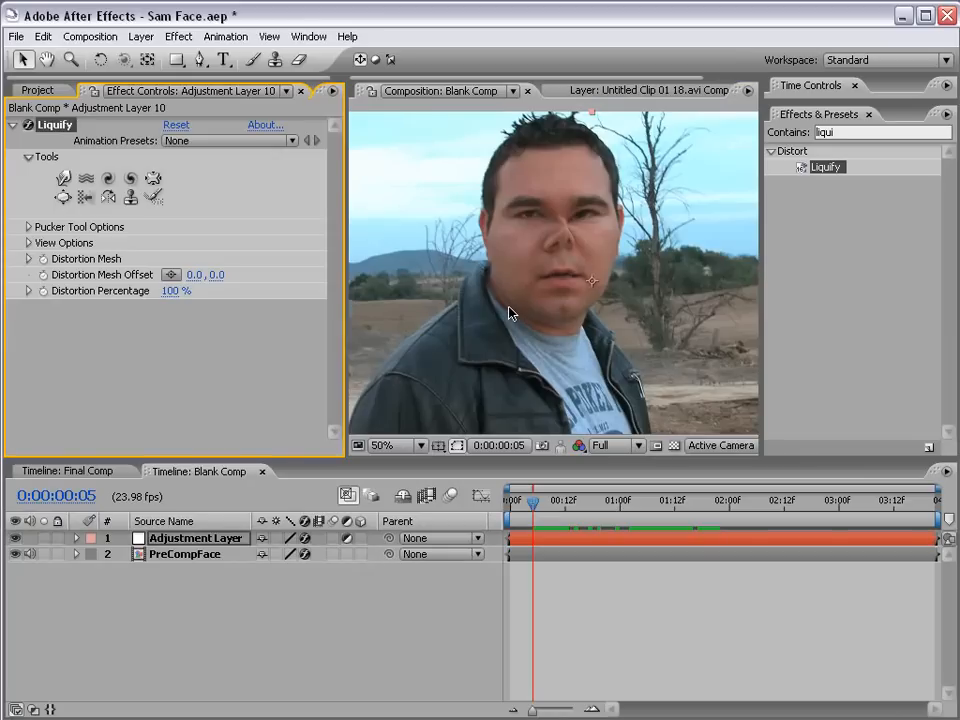
pyautogui.press('Delete')
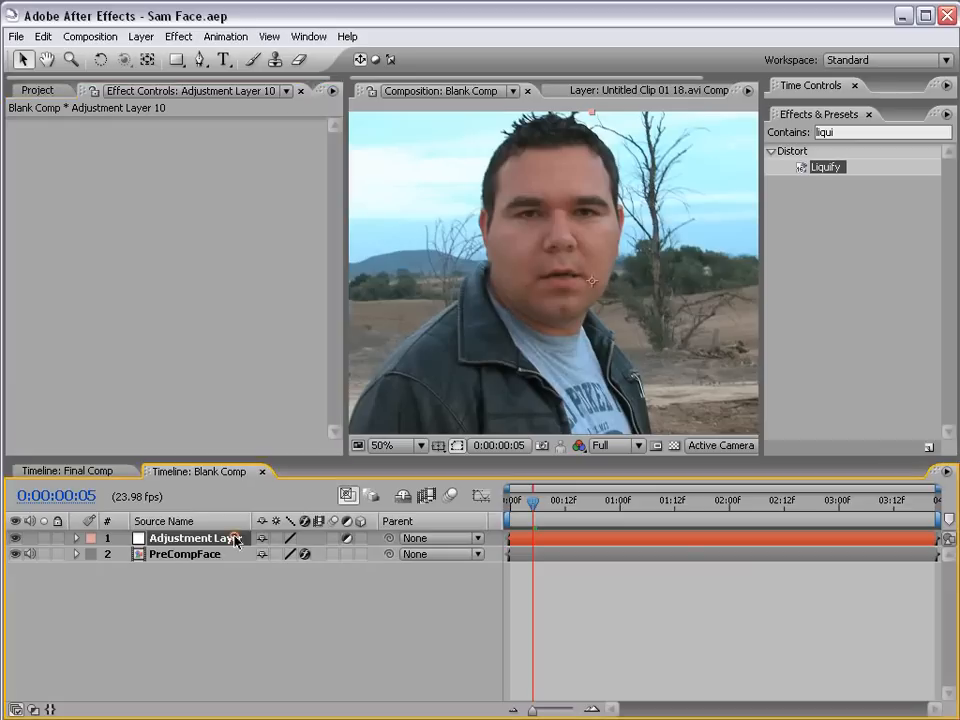
pyautogui.press('Delete')
pyautogui.click(188, 540)
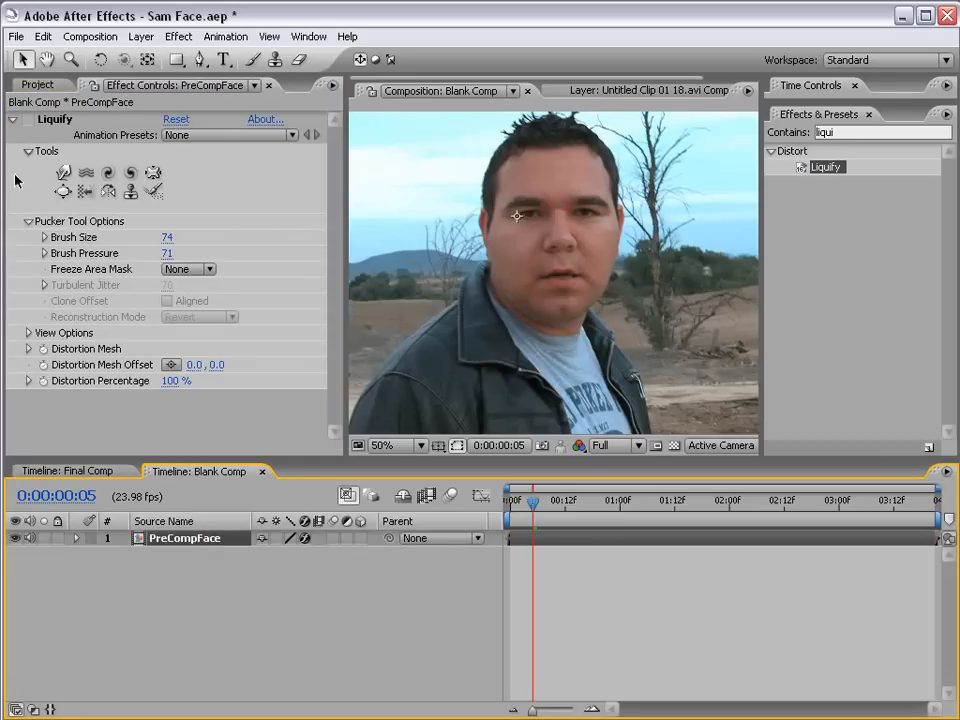
pyautogui.click(27, 121)
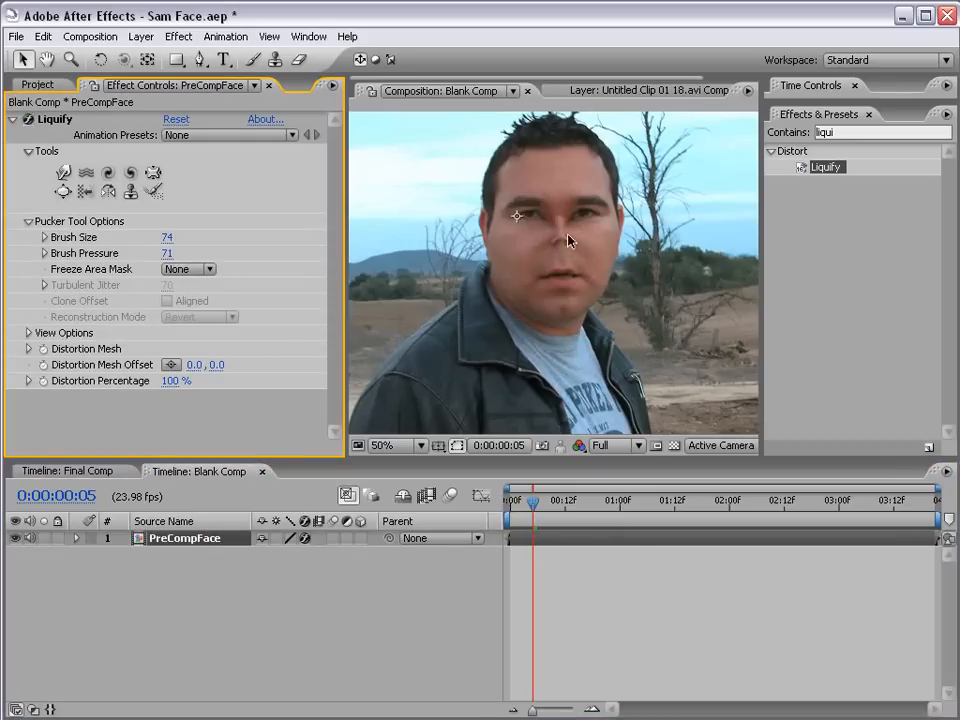
# Scrub to 0:00:01:15 and inspect the puckered nose on PreCompFace up close and in the wider view
pyautogui.moveTo(575, 507); pyautogui.dragTo(691, 512)
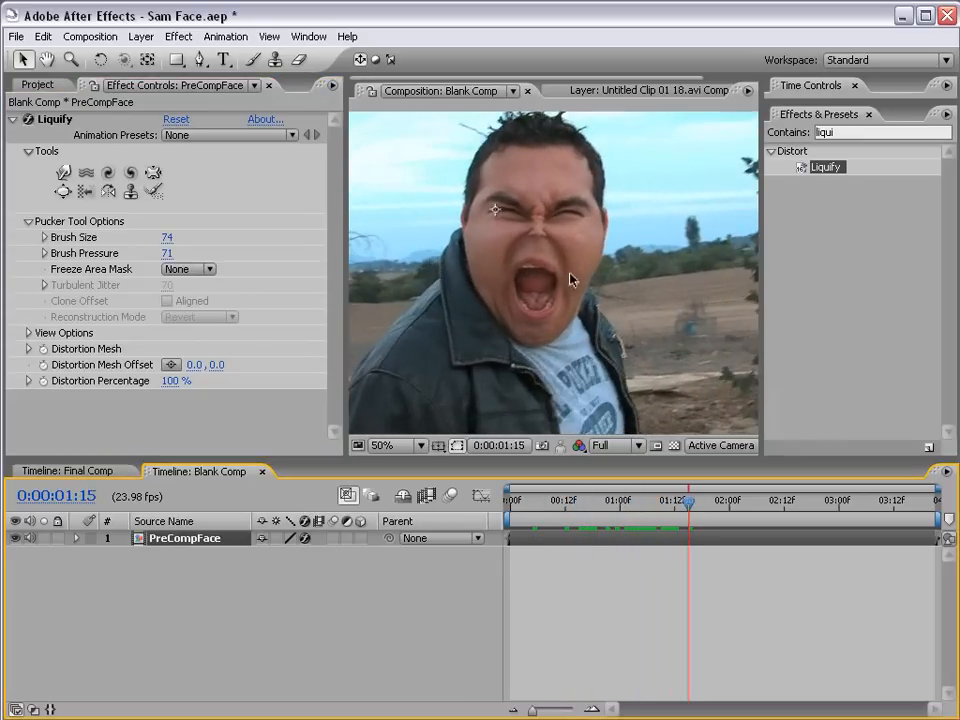
pyautogui.scroll(2, 570, 274)
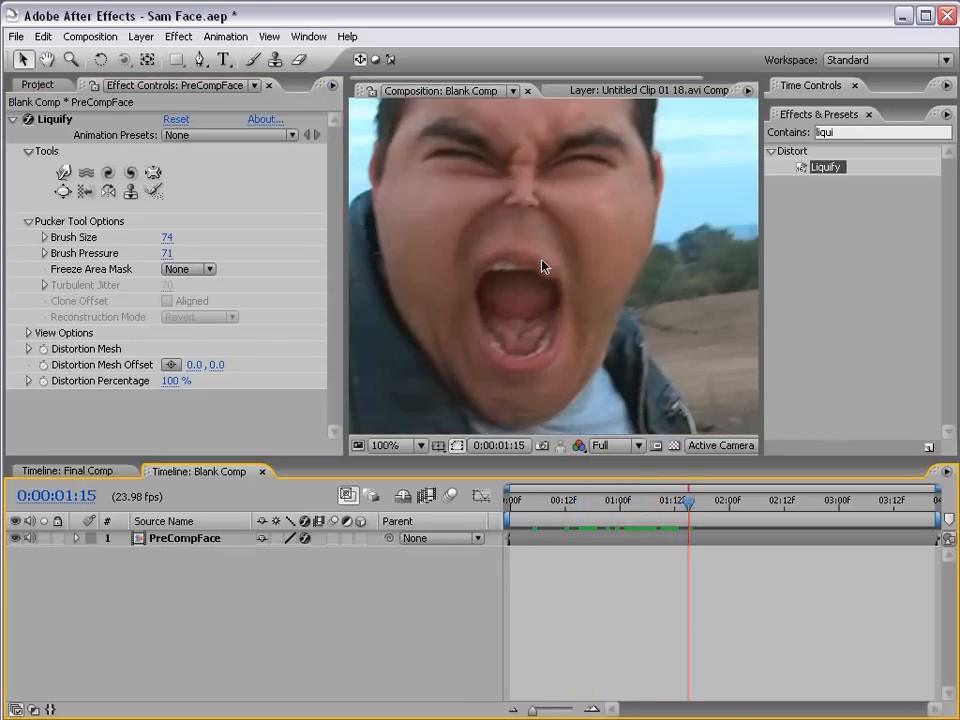
pyautogui.scroll(-2, 544, 264)
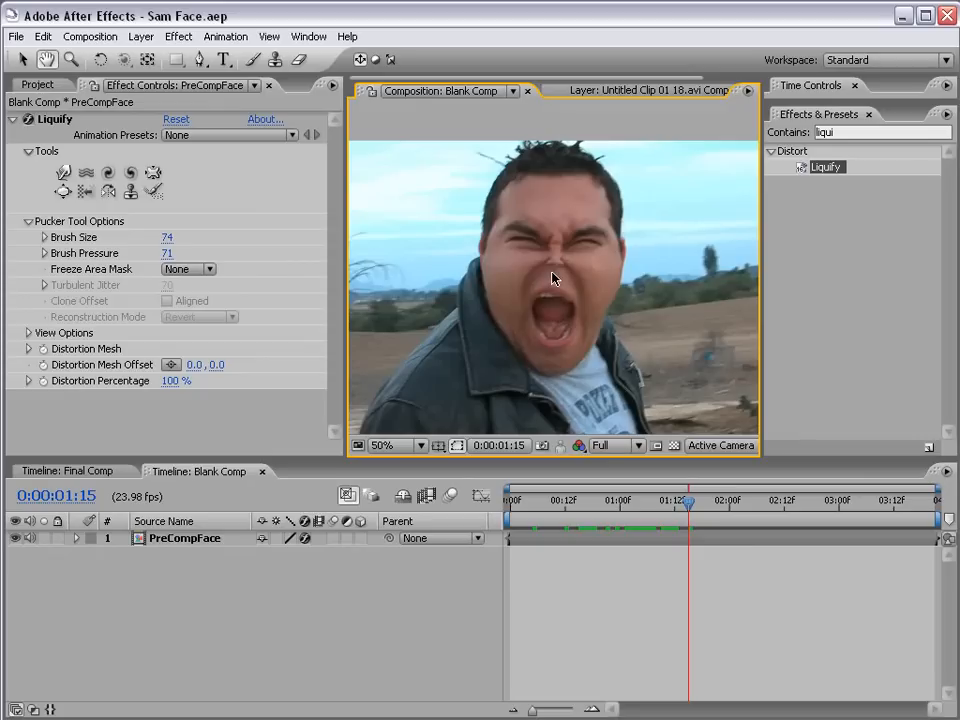
# Reset Liquify on PreCompFace, choose its Warp tool and set the brush pressure to 88
pyautogui.click(177, 120)
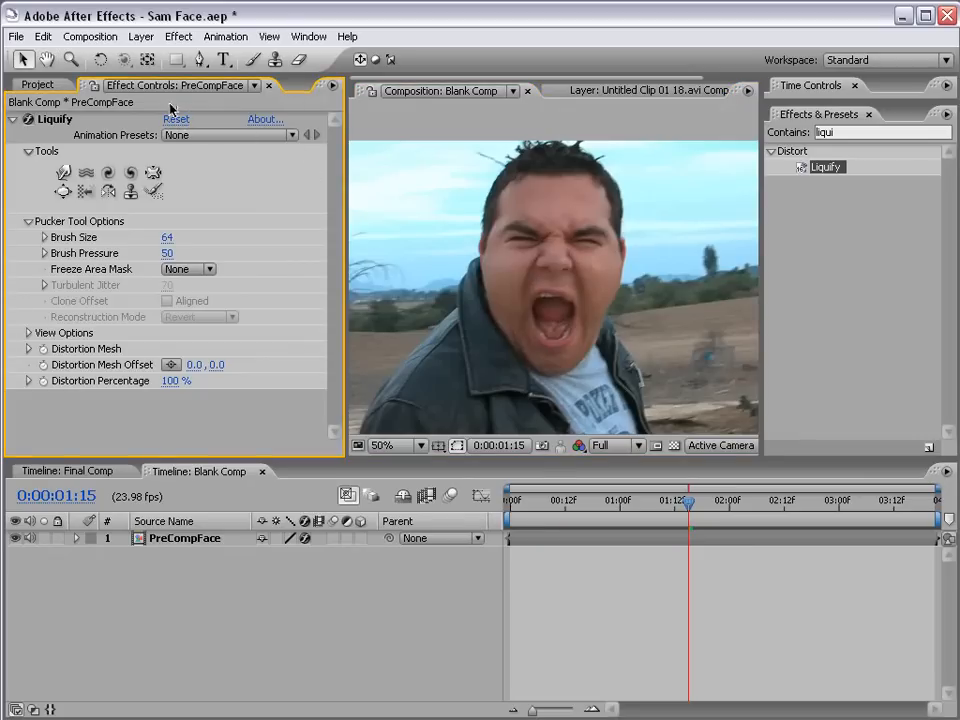
pyautogui.press('.')
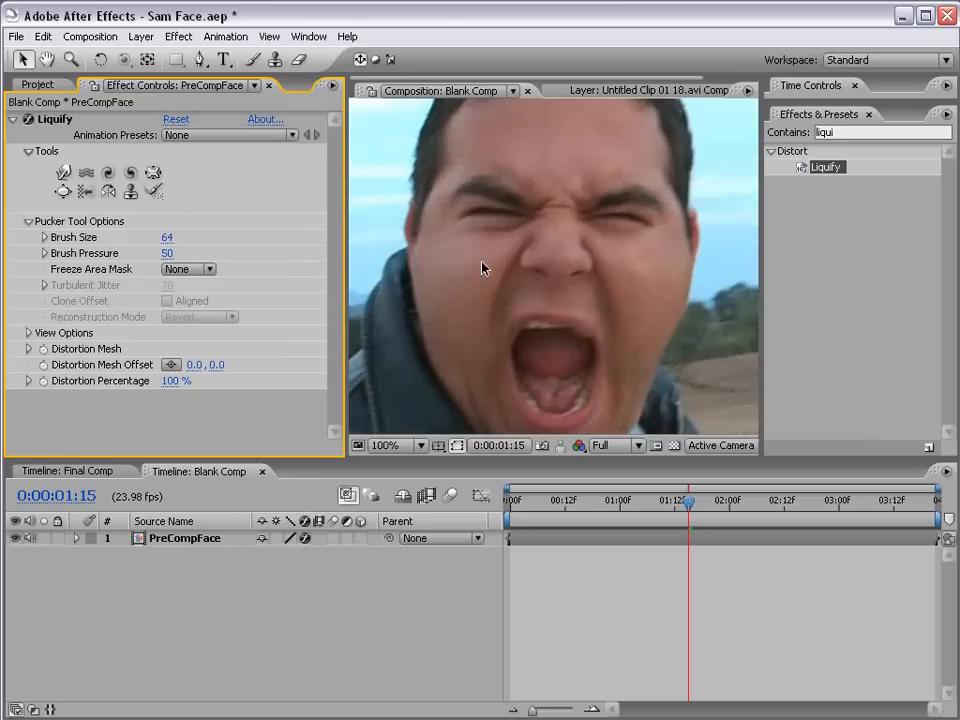
pyautogui.click(63, 173)
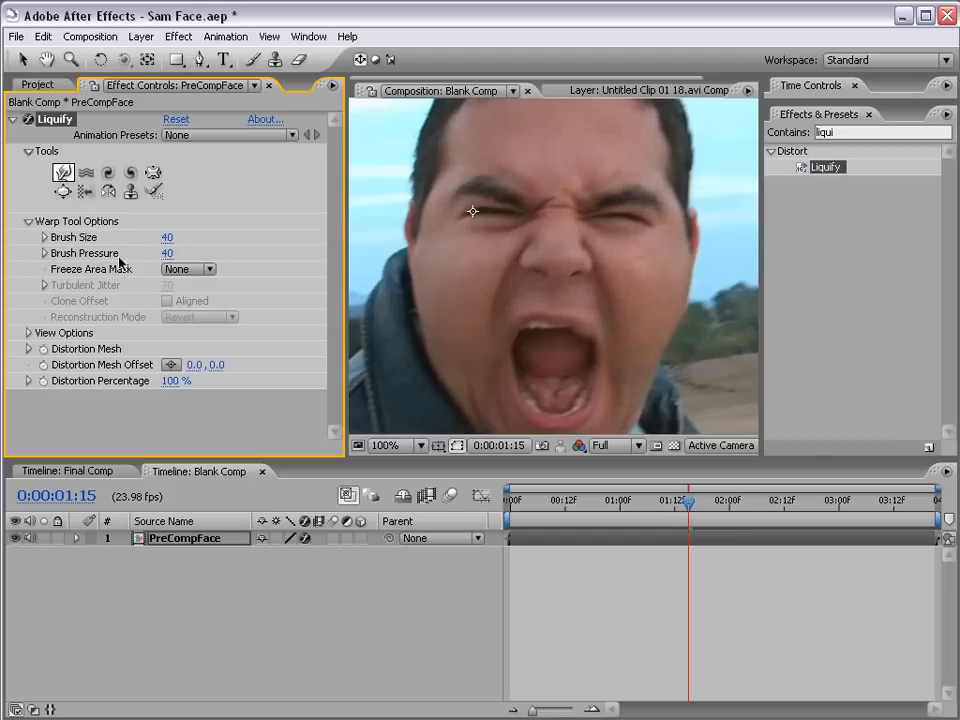
pyautogui.moveTo(166, 253); pyautogui.dragTo(125, 253)
pyautogui.click(404, 201)
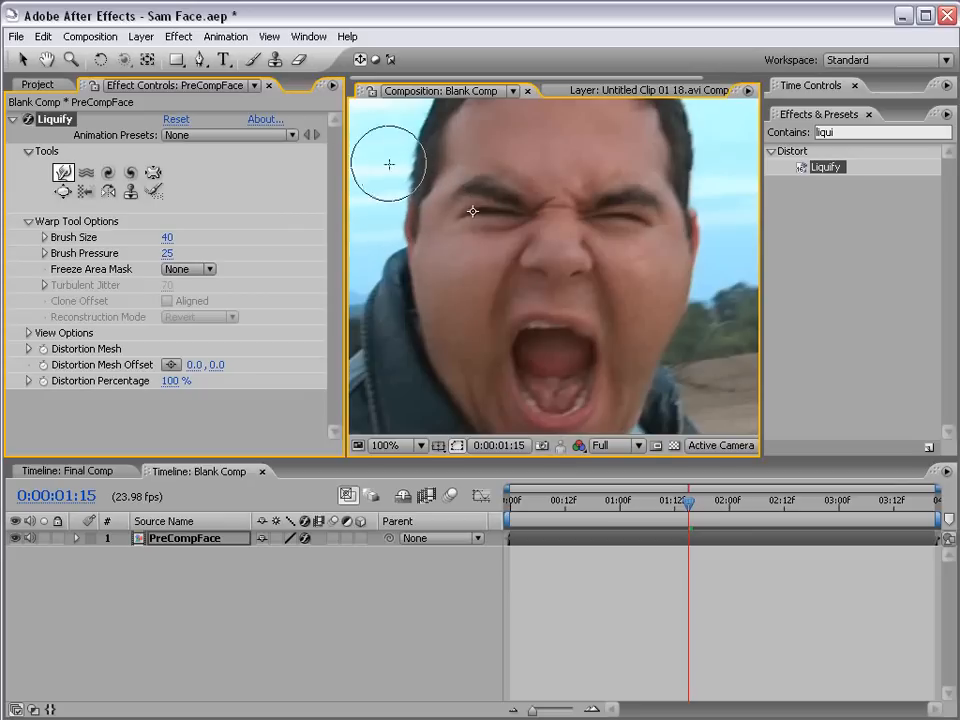
pyautogui.moveTo(167, 255); pyautogui.dragTo(194, 252)
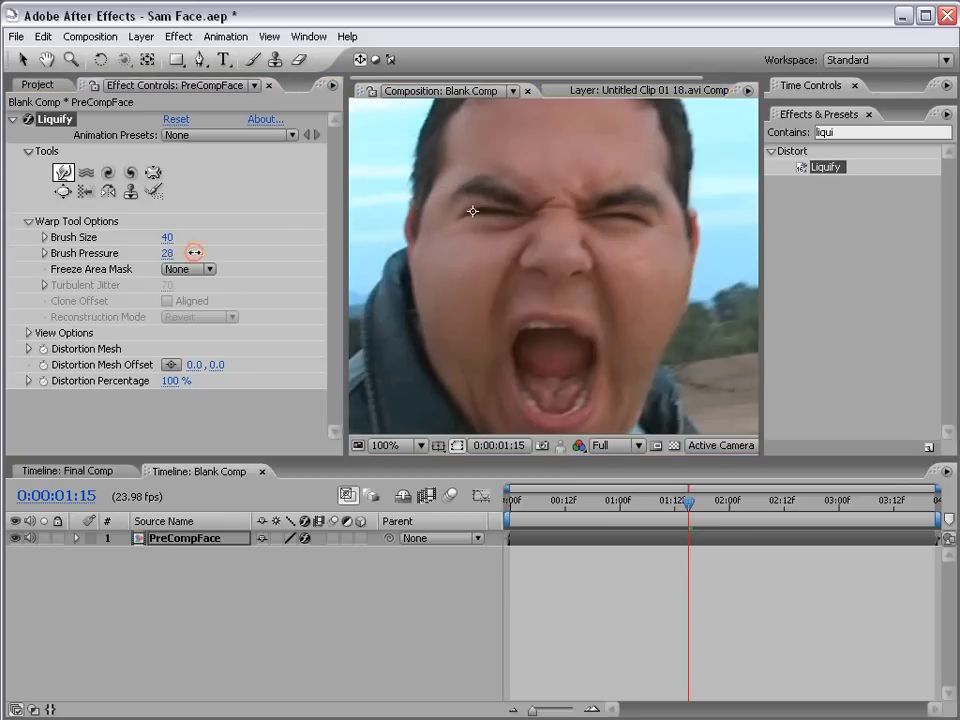
pyautogui.moveTo(619, 258); pyautogui.dragTo(696, 264)
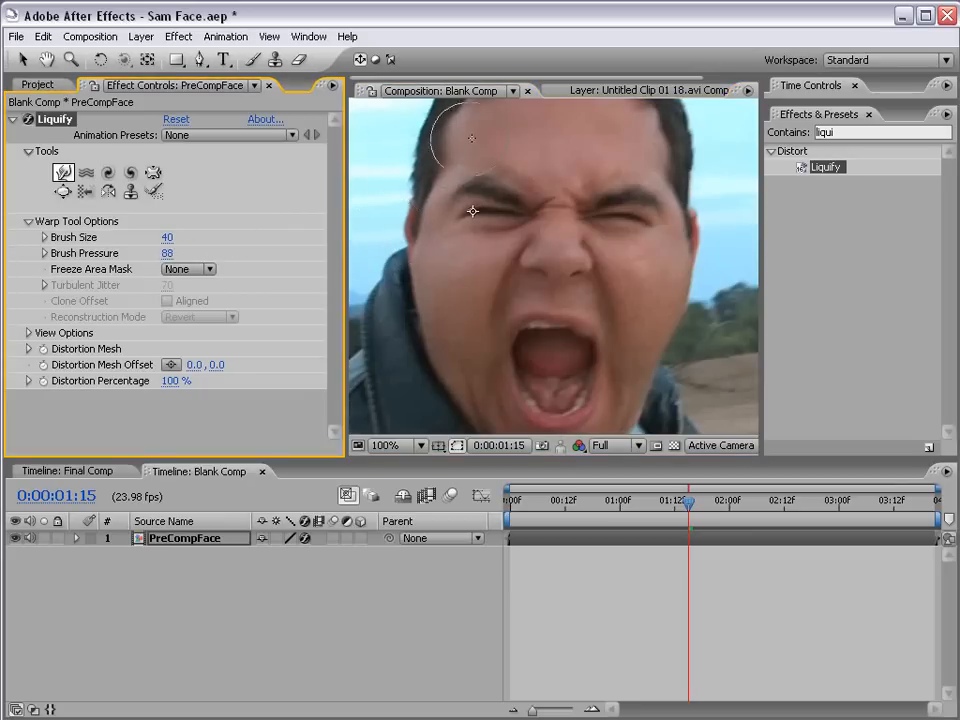
# Pull the side of the head out into a pointed ear with Liquify's Warp tool and scrub to 0:00:02:07 to check it
pyautogui.moveTo(438, 207); pyautogui.dragTo(372, 152)
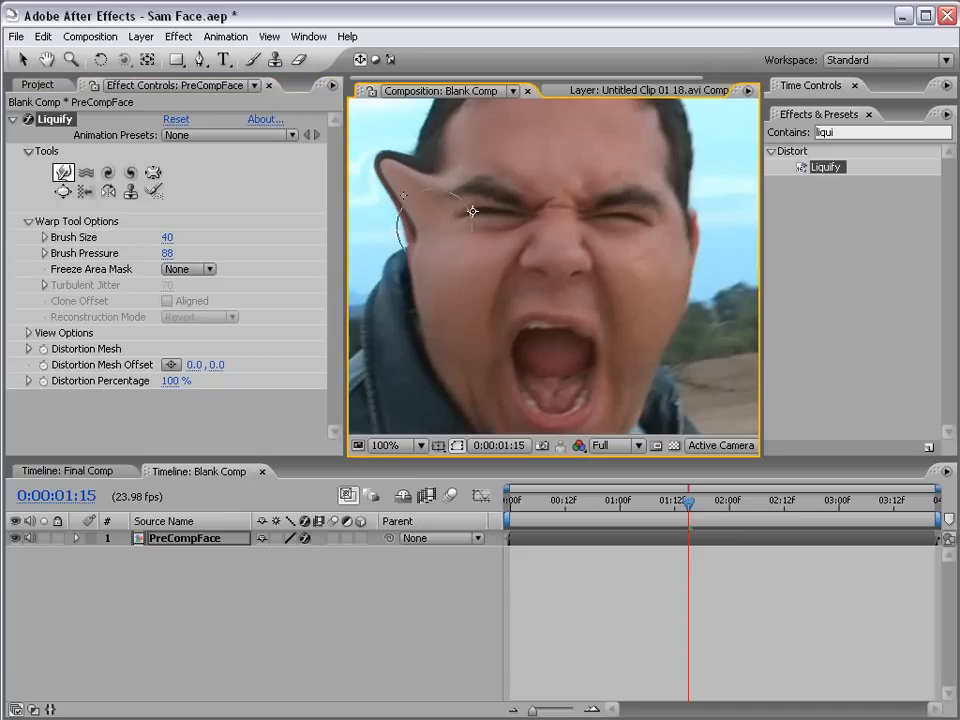
pyautogui.press(',')
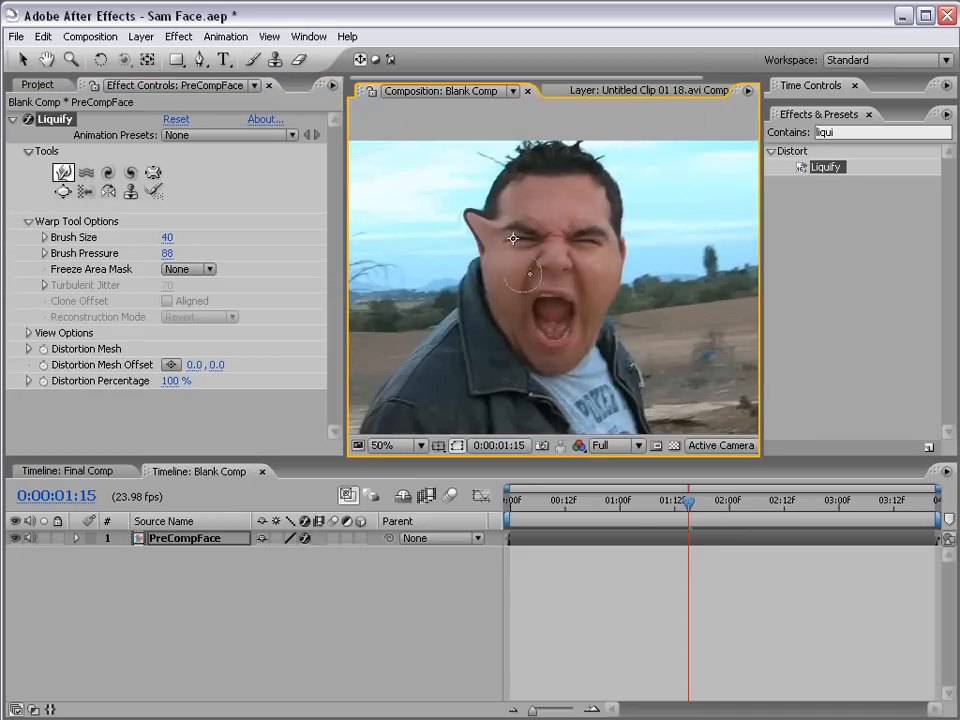
pyautogui.moveTo(689, 502); pyautogui.dragTo(762, 512)
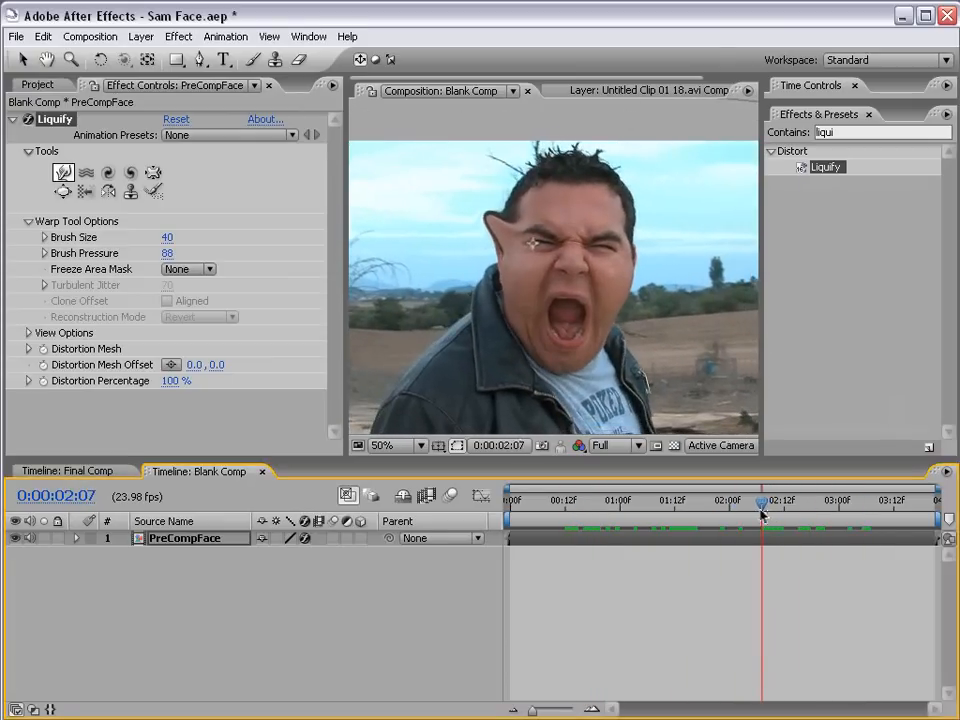
# Undo the pointed-ear warp on PreCompFace and deselect the layer
pyautogui.press('v')
pyautogui.hotkey('ctrl', 'z')
pyautogui.click(567, 575)
# Twirl the two eyes in opposite directions with Liquify's Twirl tools at brush size 67 and pressure 88
pyautogui.press('.')
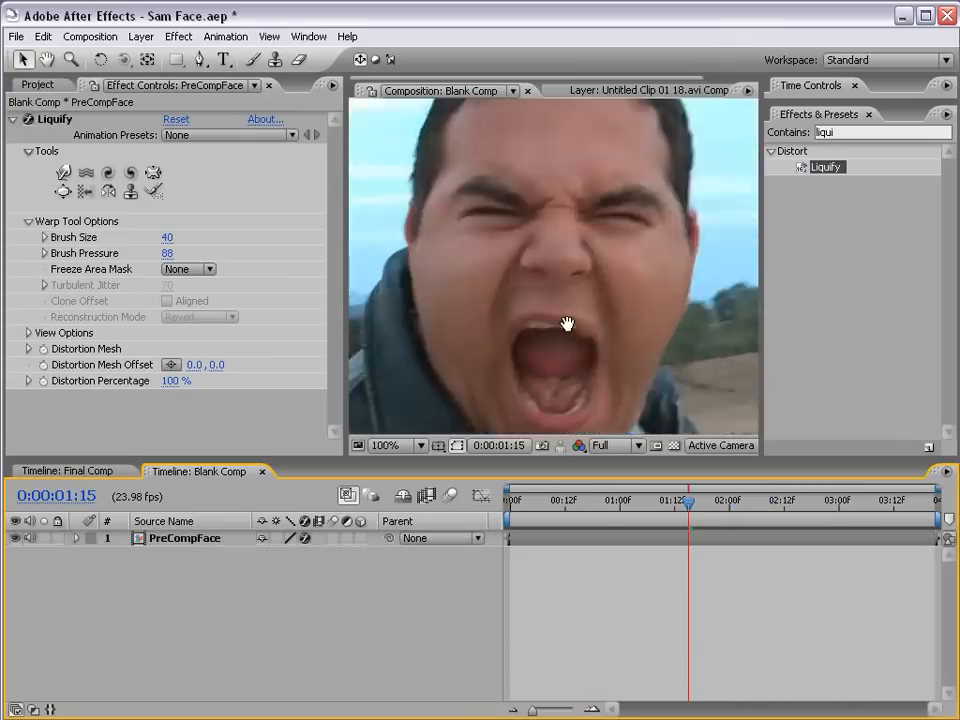
pyautogui.click(109, 173)
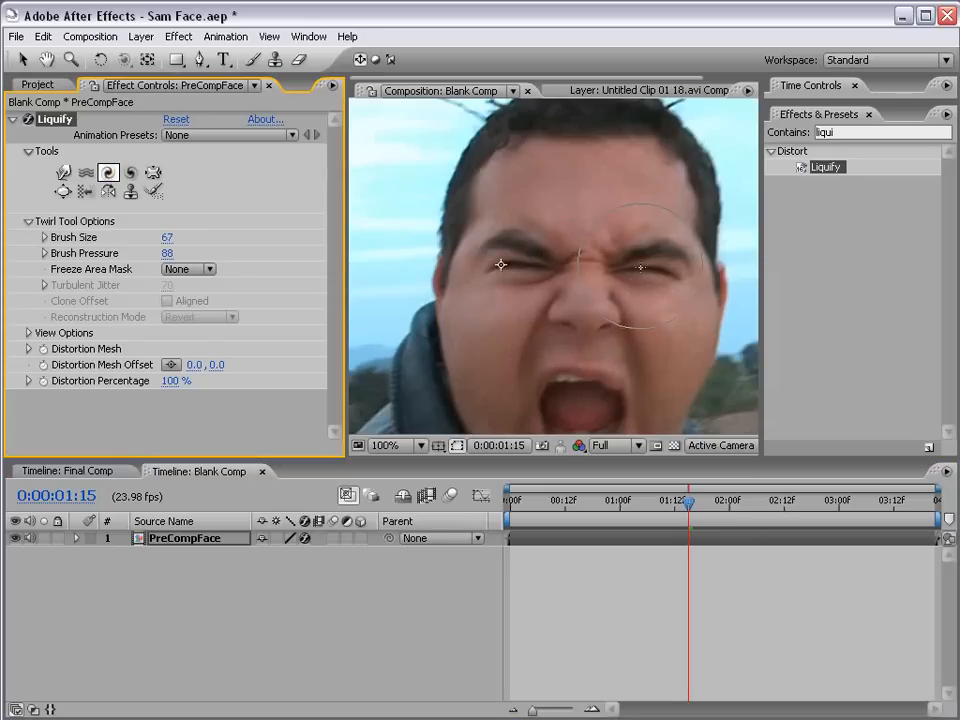
pyautogui.click(638, 267)
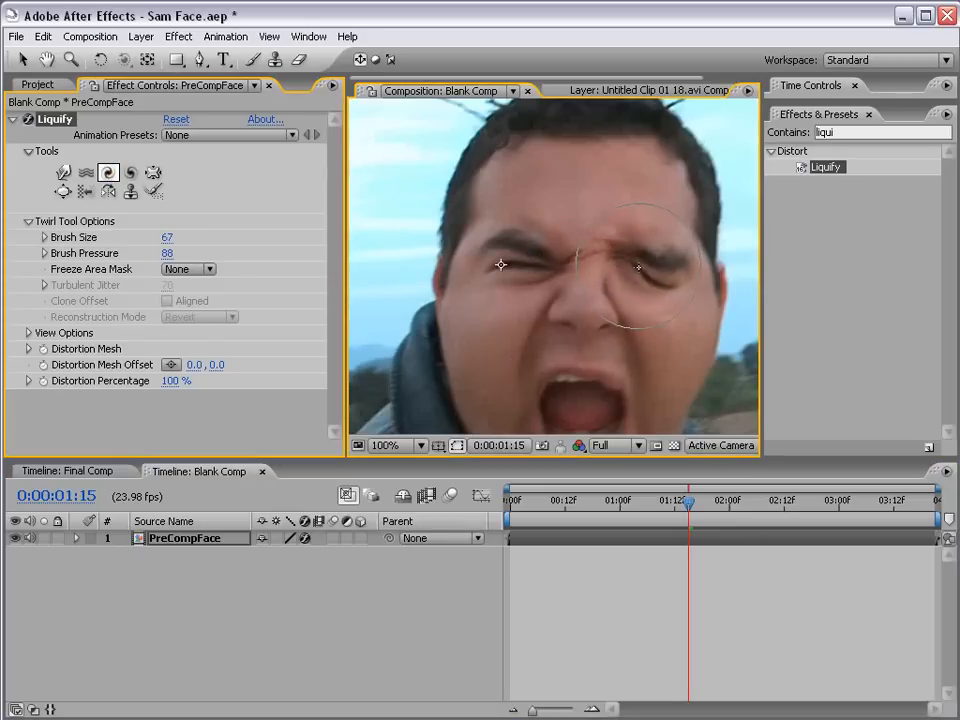
pyautogui.click(130, 173)
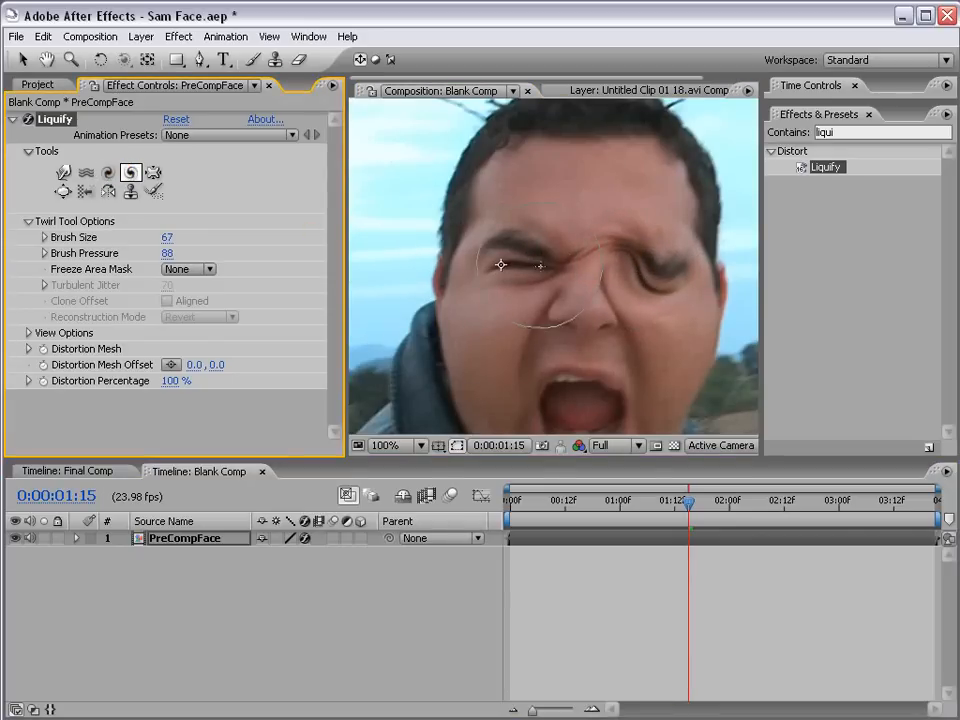
pyautogui.click(500, 262)
pyautogui.scroll(-1, 638, 384)
pyautogui.click(690, 580)
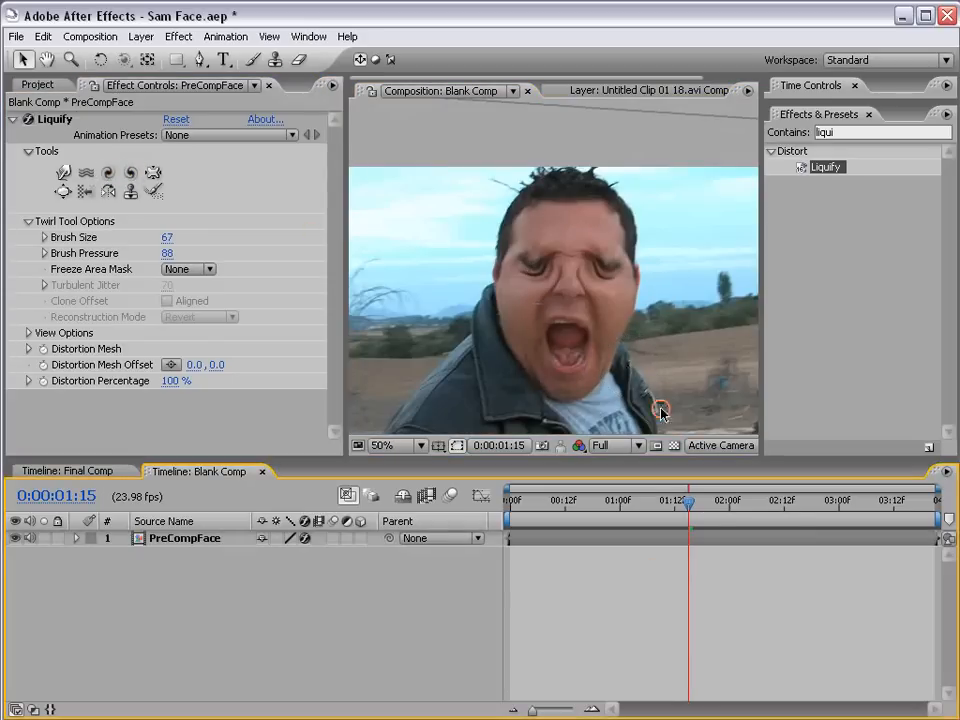
# Scrub to 0:00:03:13 and inspect the twirled eyes up close
pyautogui.moveTo(716, 505); pyautogui.dragTo(898, 506)
pyautogui.scroll(1, 606, 339)
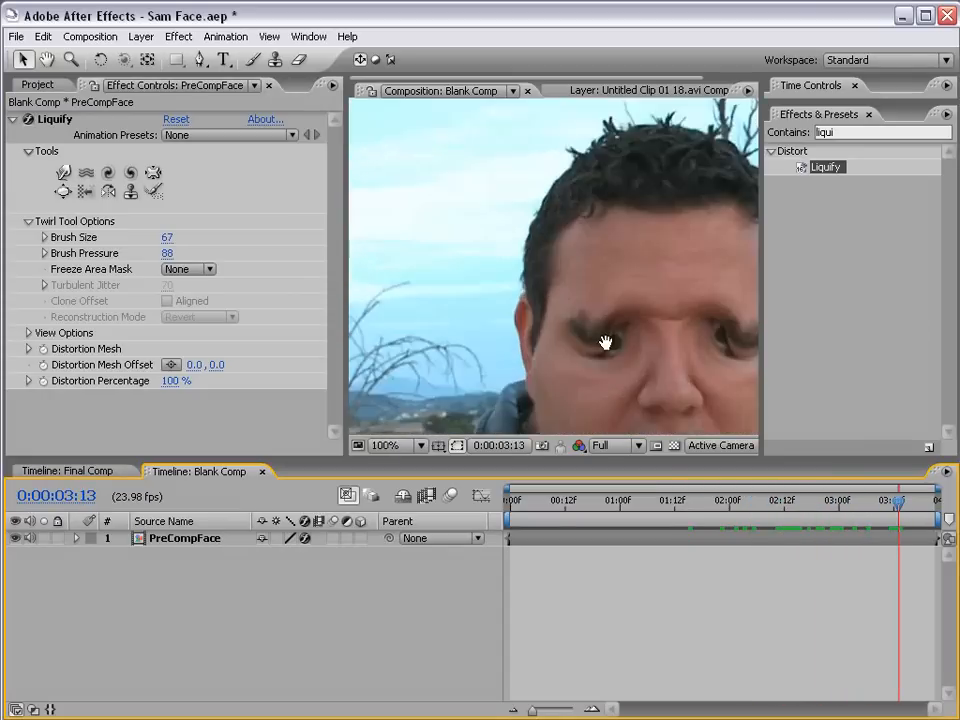
pyautogui.moveTo(606, 339); pyautogui.dragTo(520, 271)
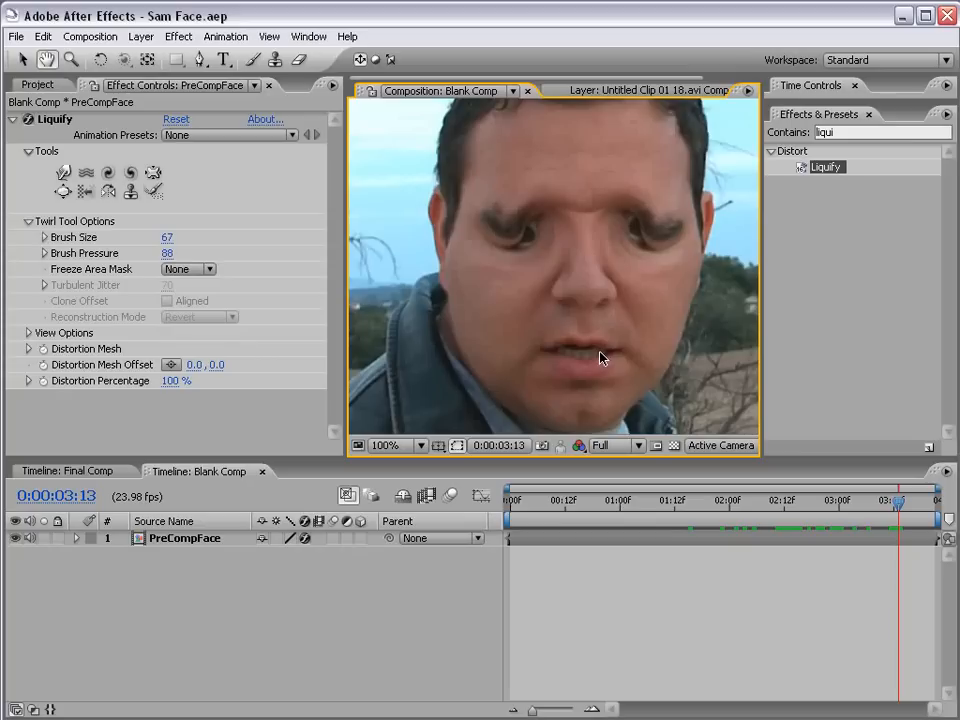
# Reset Liquify on PreCompFace and set the Warp brush to size 26 and pressure 78 for work around the eye
pyautogui.click(176, 119)
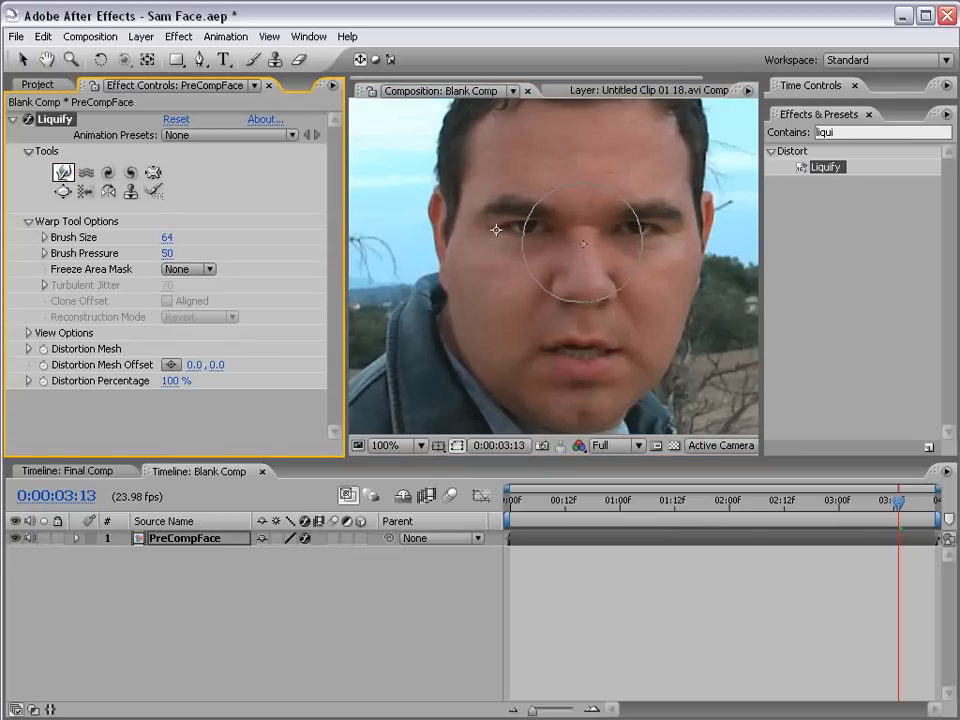
pyautogui.moveTo(613, 249); pyautogui.dragTo(586, 271)
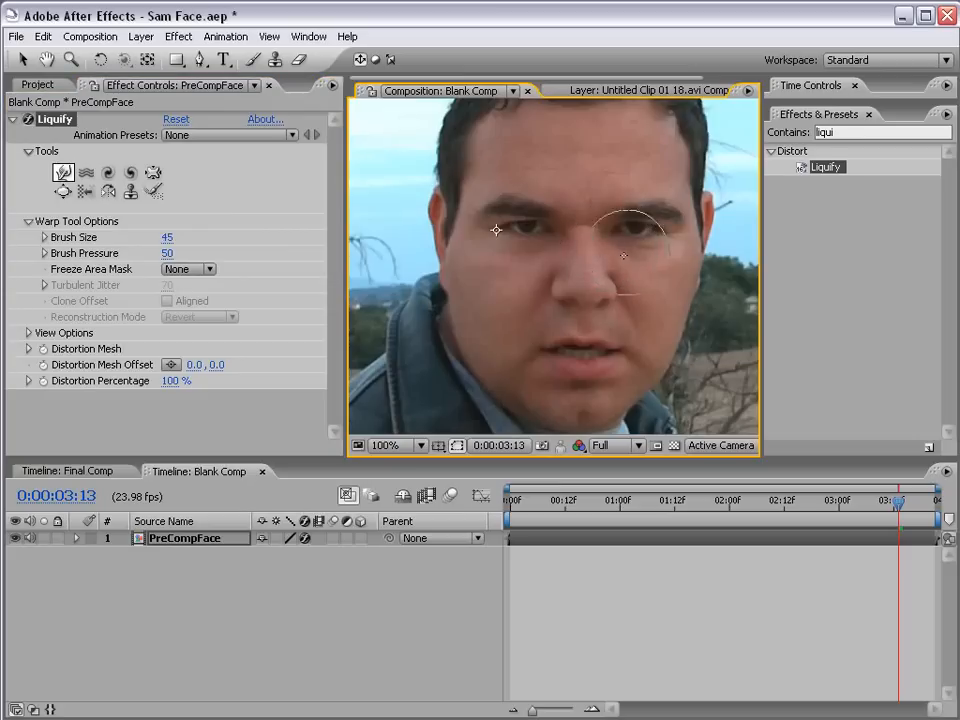
pyautogui.moveTo(649, 221); pyautogui.dragTo(516, 300)
pyautogui.scroll(1, 565, 272)
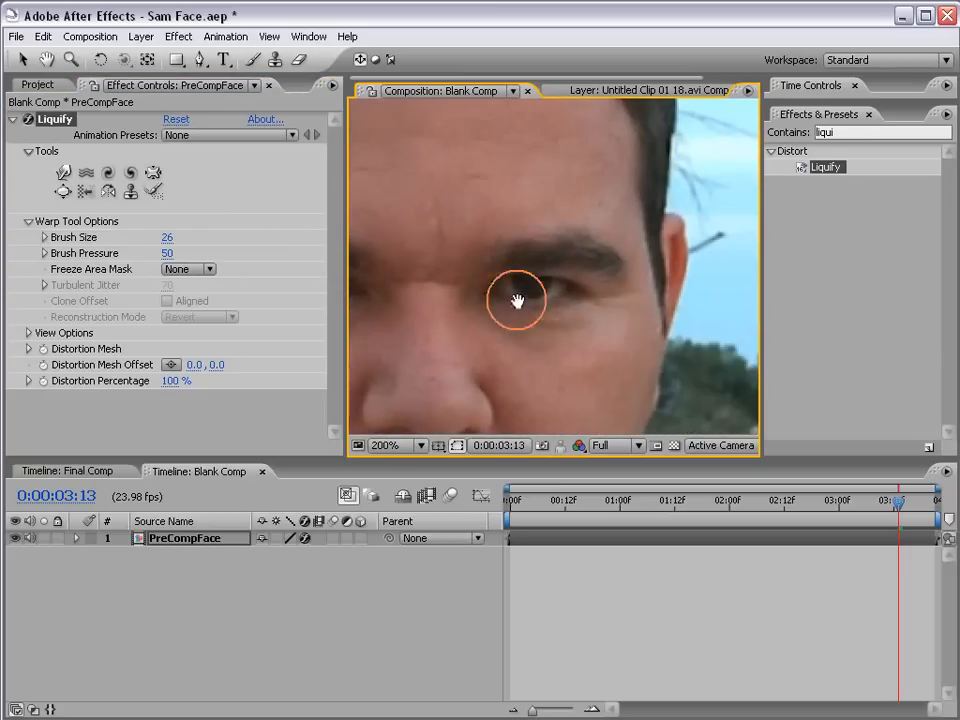
pyautogui.moveTo(166, 256); pyautogui.dragTo(258, 254)
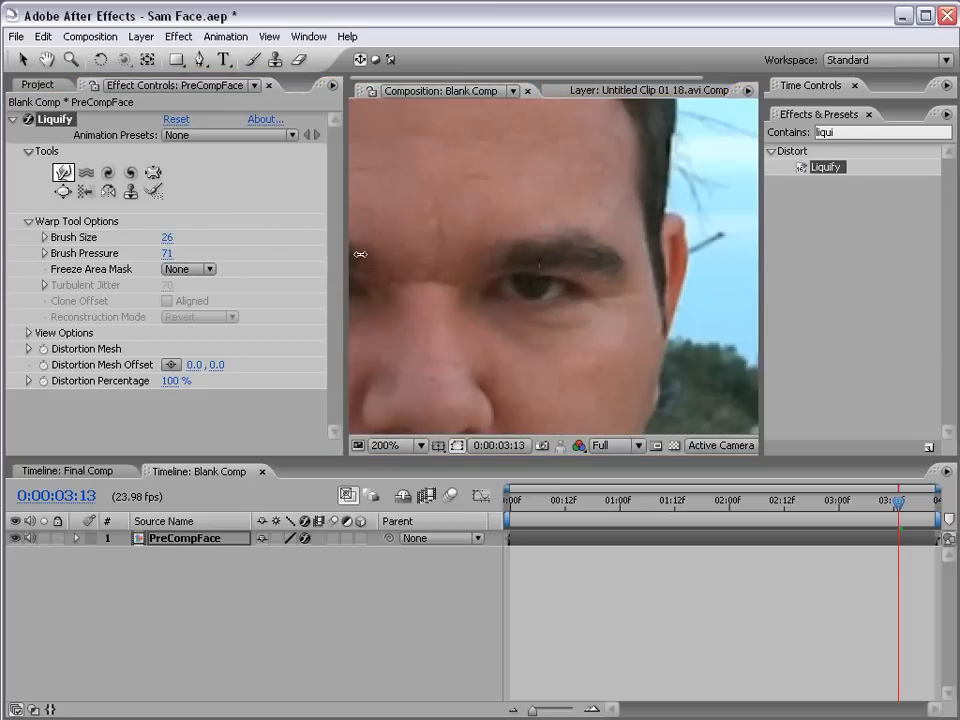
pyautogui.moveTo(360, 254); pyautogui.dragTo(418, 253)
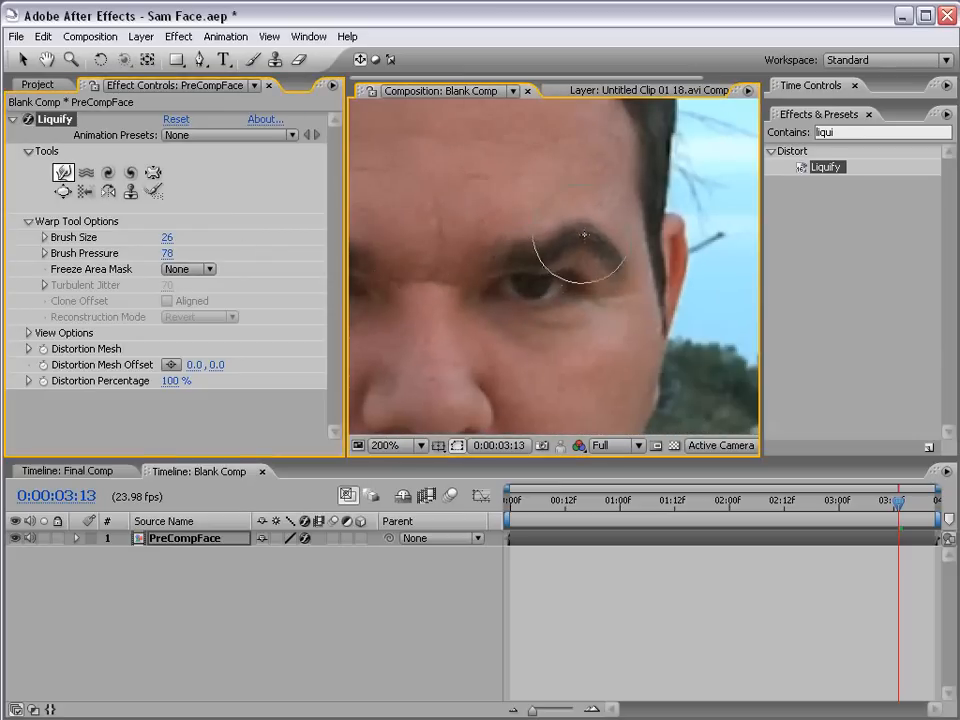
# Warp the outer parts of both eyebrows into raised arches and rework the bridge of the nose with a size 53 brush
pyautogui.moveTo(584, 235)
pyautogui.mouseDown()
pyautogui.moveTo(547, 264)
pyautogui.moveTo(613, 267)
pyautogui.moveTo(631, 242)
pyautogui.mouseUp()
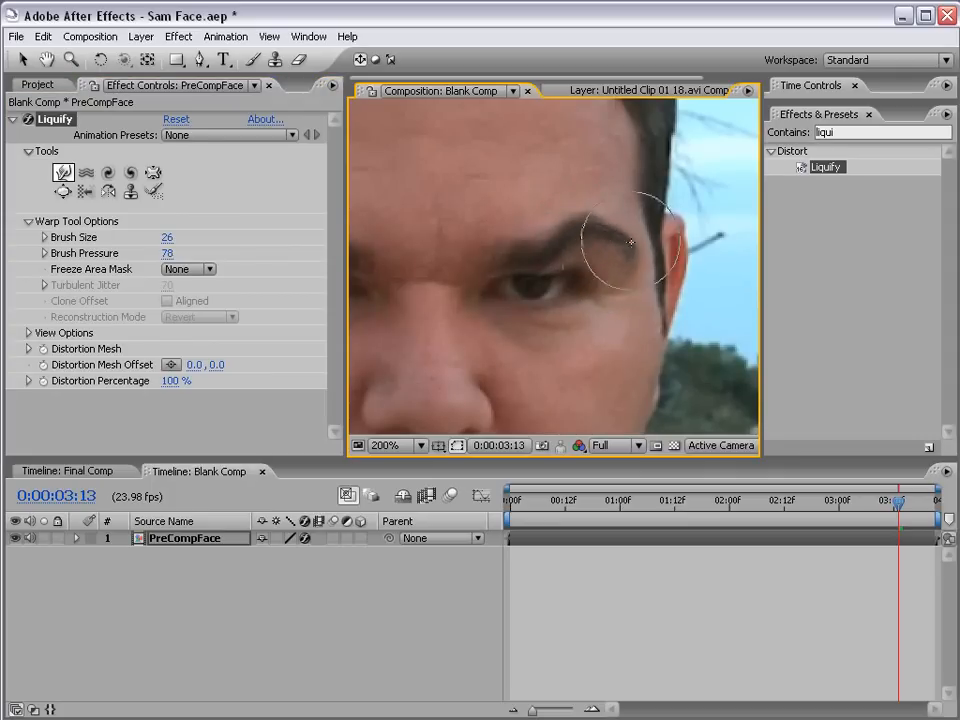
pyautogui.scroll(-1, 531, 272)
pyautogui.moveTo(502, 313); pyautogui.dragTo(554, 299)
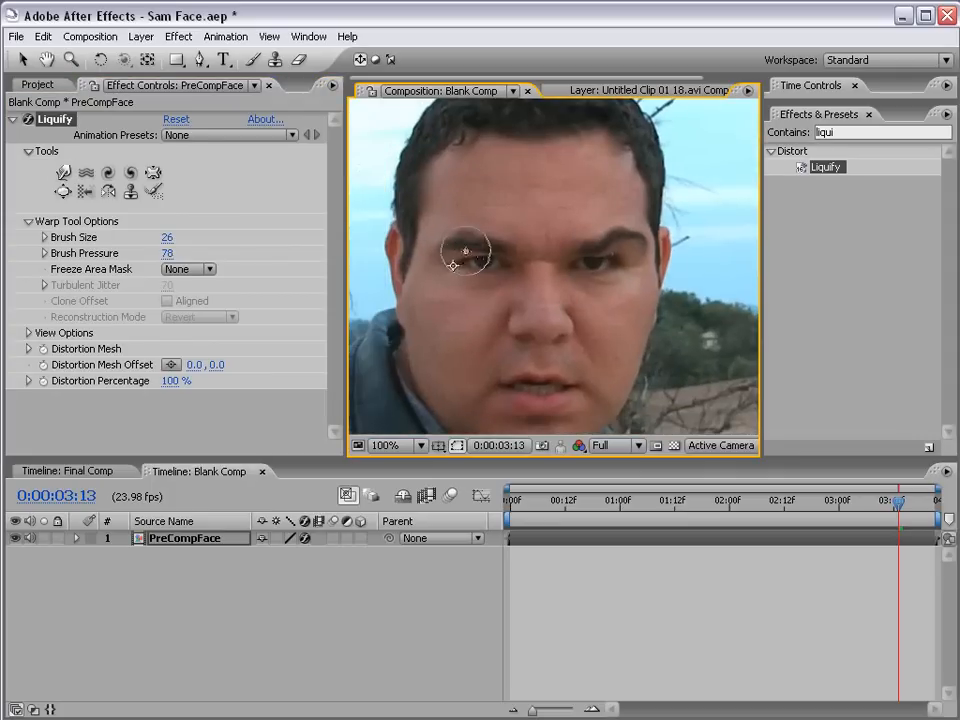
pyautogui.moveTo(466, 251)
pyautogui.mouseDown()
pyautogui.moveTo(457, 237)
pyautogui.moveTo(431, 252)
pyautogui.mouseUp()
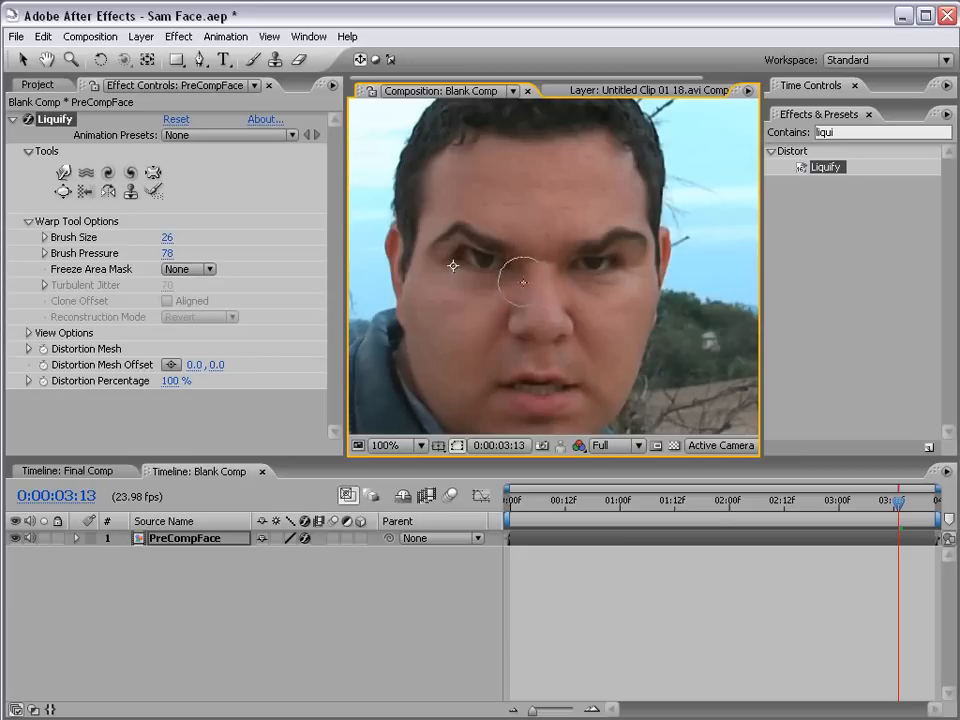
pyautogui.moveTo(523, 282)
pyautogui.mouseDown()
pyautogui.moveTo(537, 262)
pyautogui.moveTo(521, 285)
pyautogui.moveTo(494, 294)
pyautogui.moveTo(512, 294)
pyautogui.moveTo(501, 296)
pyautogui.moveTo(541, 281)
pyautogui.mouseUp()
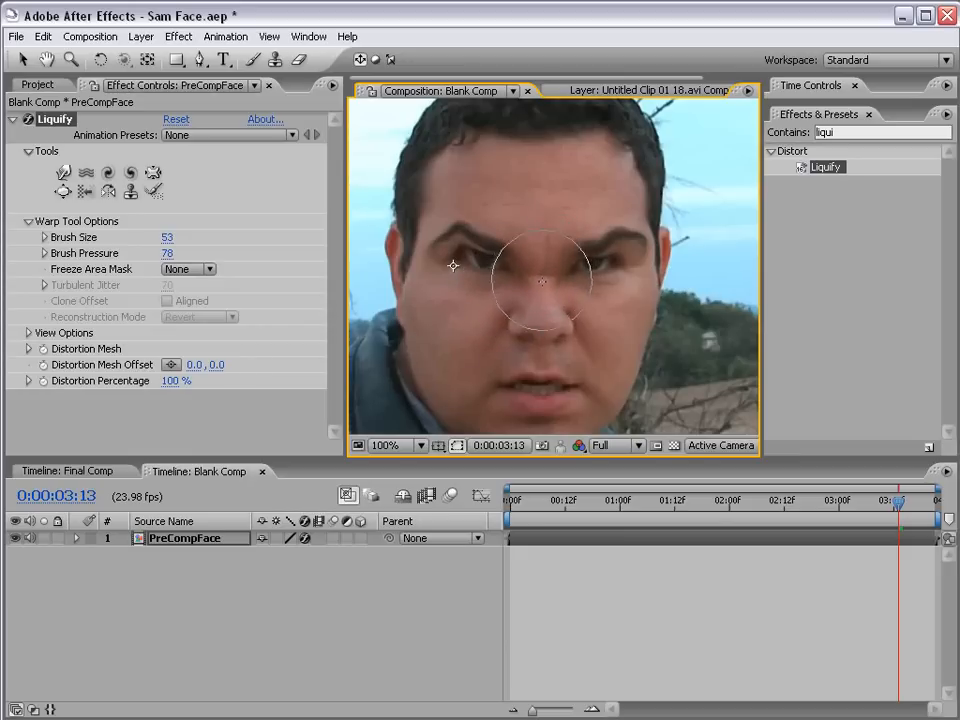
pyautogui.hotkey('ctrl', 'z')
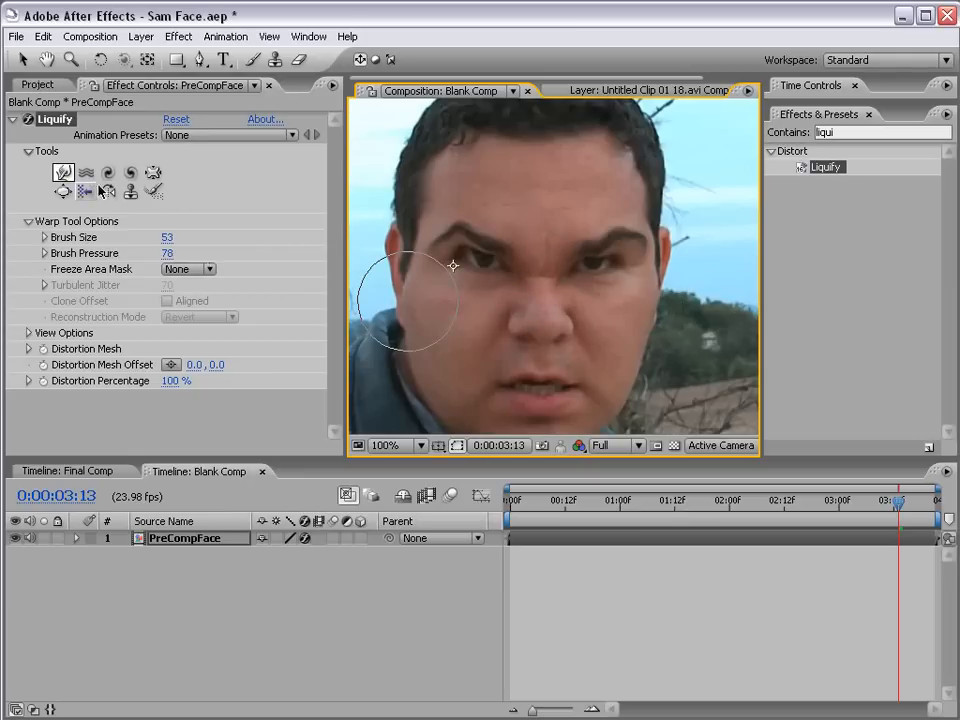
# Enlarge the nose with Liquify's Bloat tool at brush size 71, undoing strokes that go too far
pyautogui.click(60, 193)
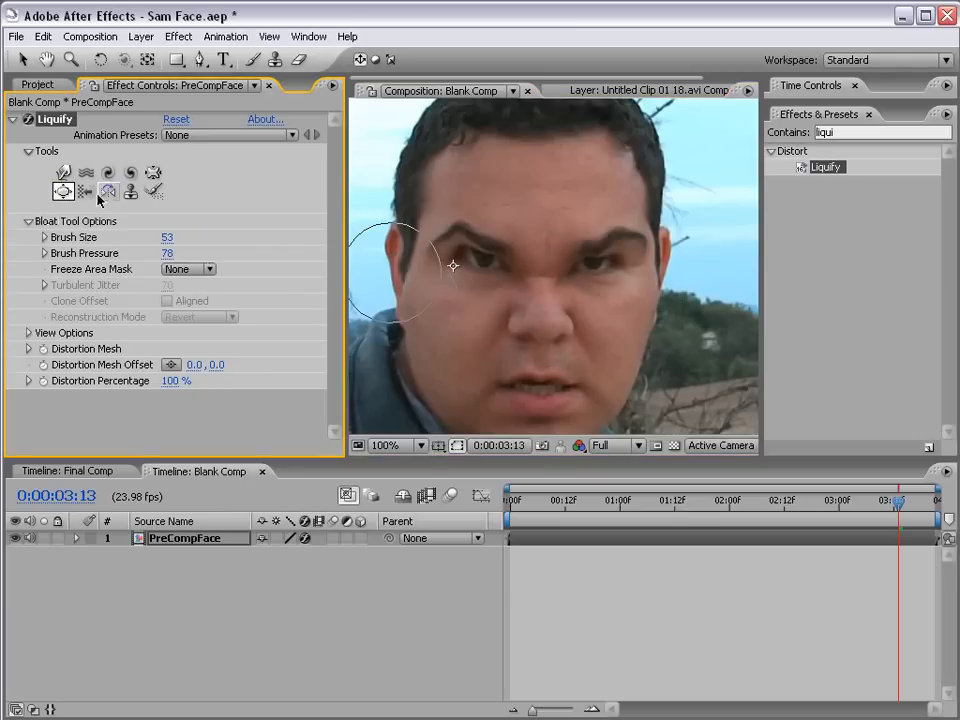
pyautogui.moveTo(568, 321); pyautogui.dragTo(586, 321)
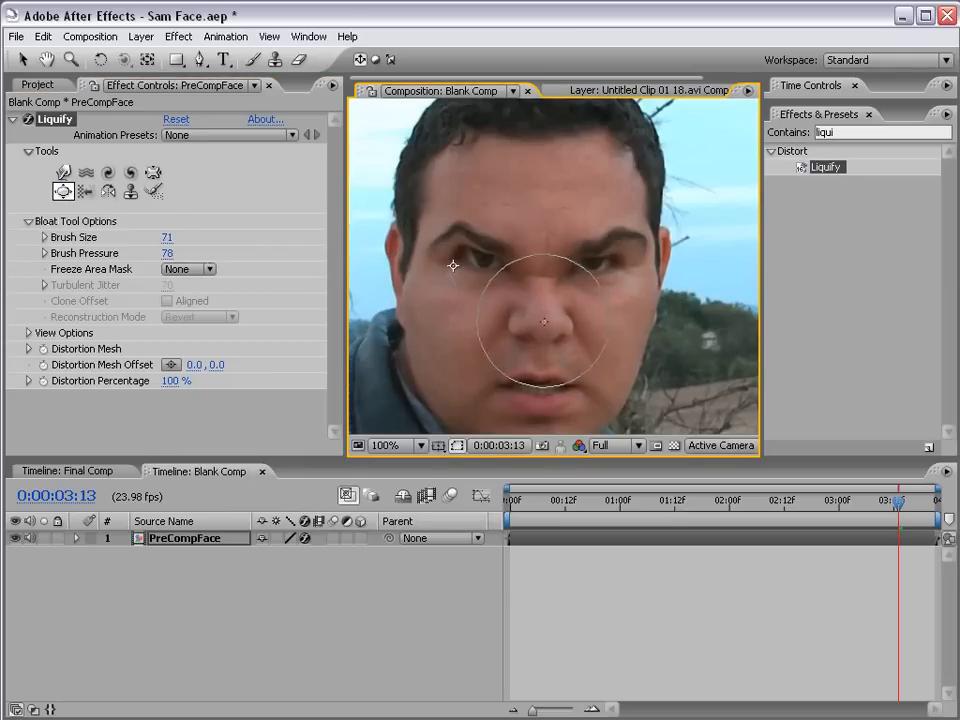
pyautogui.click(541, 319)
pyautogui.hotkey('ctrl', 'z')
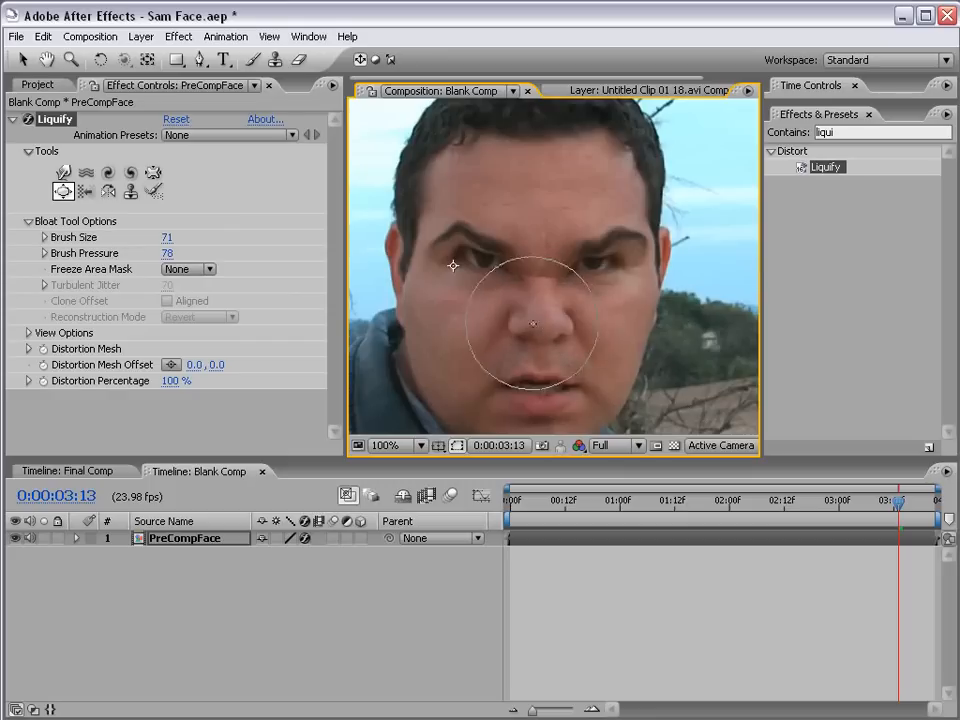
pyautogui.click(541, 321)
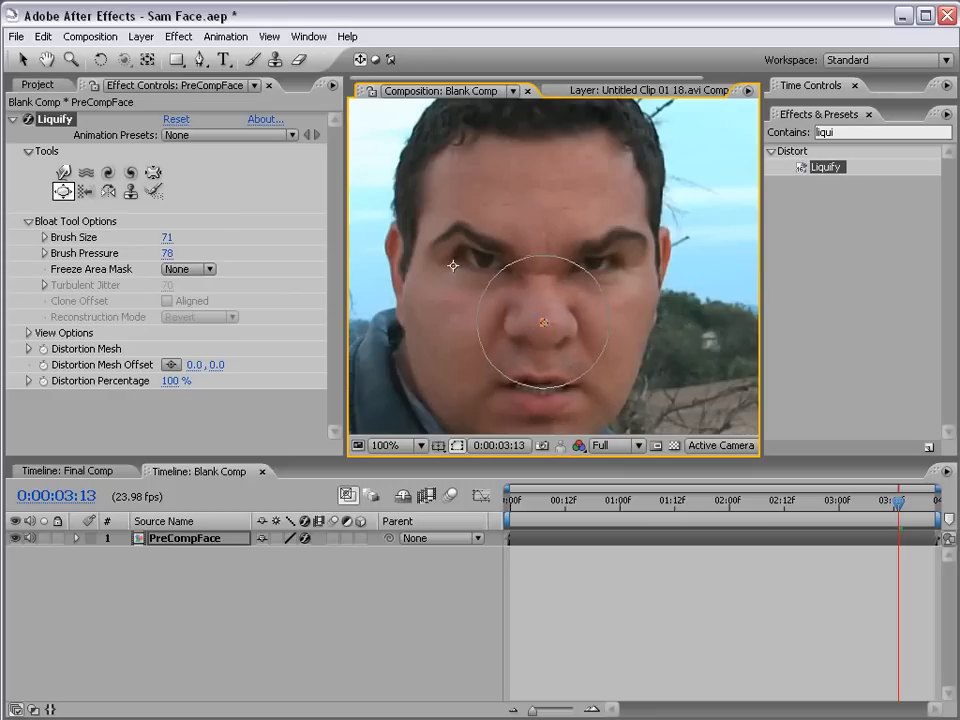
pyautogui.hotkey('ctrl', 'z')
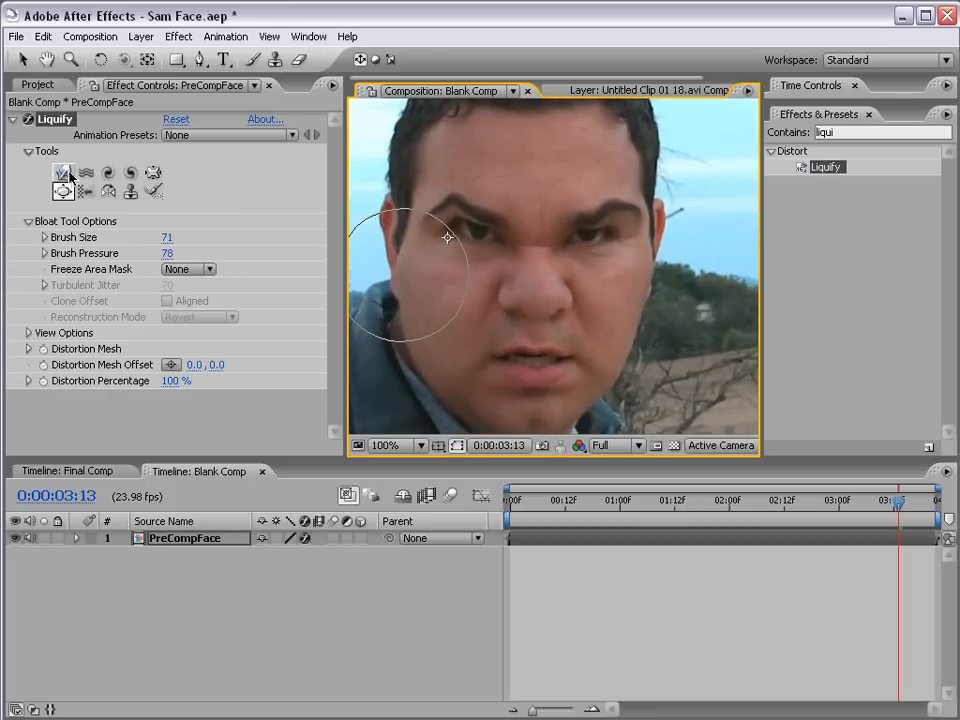
# Push the nose upward into a snout shape with Liquify's Warp tool, starting at brush size 71
pyautogui.click(64, 173)
pyautogui.click(531, 290)
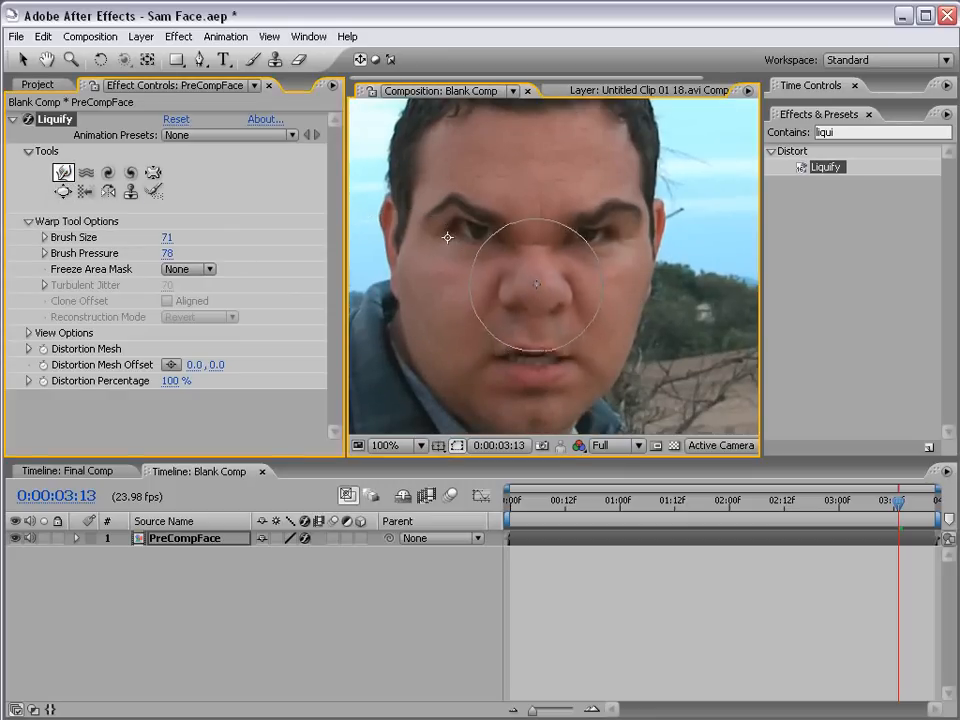
pyautogui.moveTo(537, 284); pyautogui.dragTo(535, 274)
pyautogui.moveTo(545, 323)
pyautogui.mouseDown()
pyautogui.moveTo(524, 333)
pyautogui.moveTo(555, 310)
pyautogui.moveTo(498, 300)
pyautogui.mouseUp()
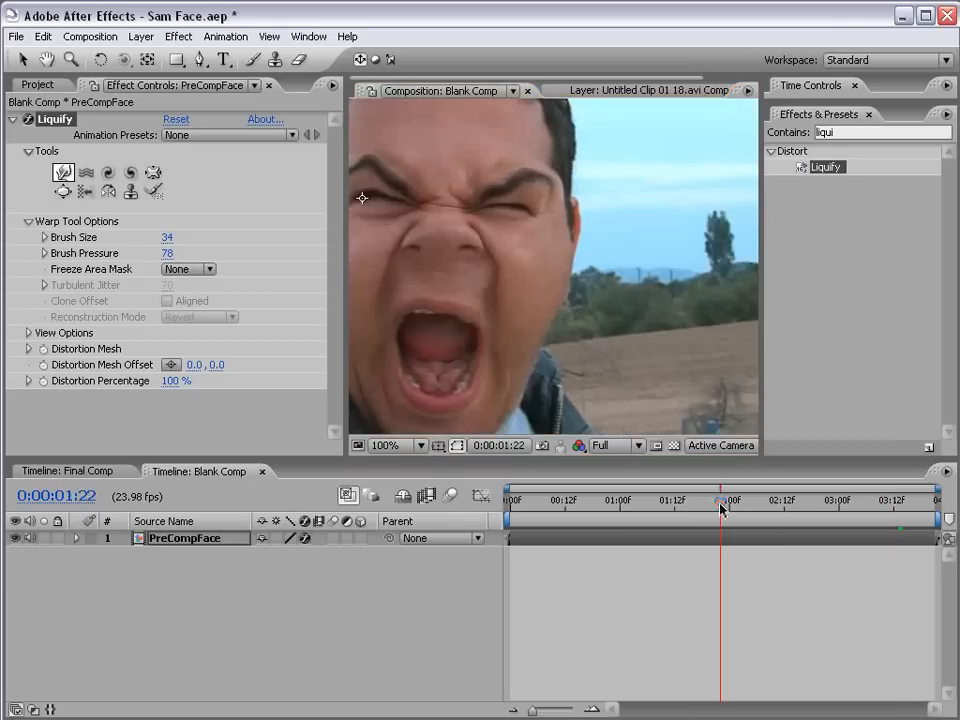
# Go to 0:00:01:20 and restore the distorted creases around the nose with the Reconstruction tool in Revert mode at brush size 34
pyautogui.press('pageup')
pyautogui.press('pageup')
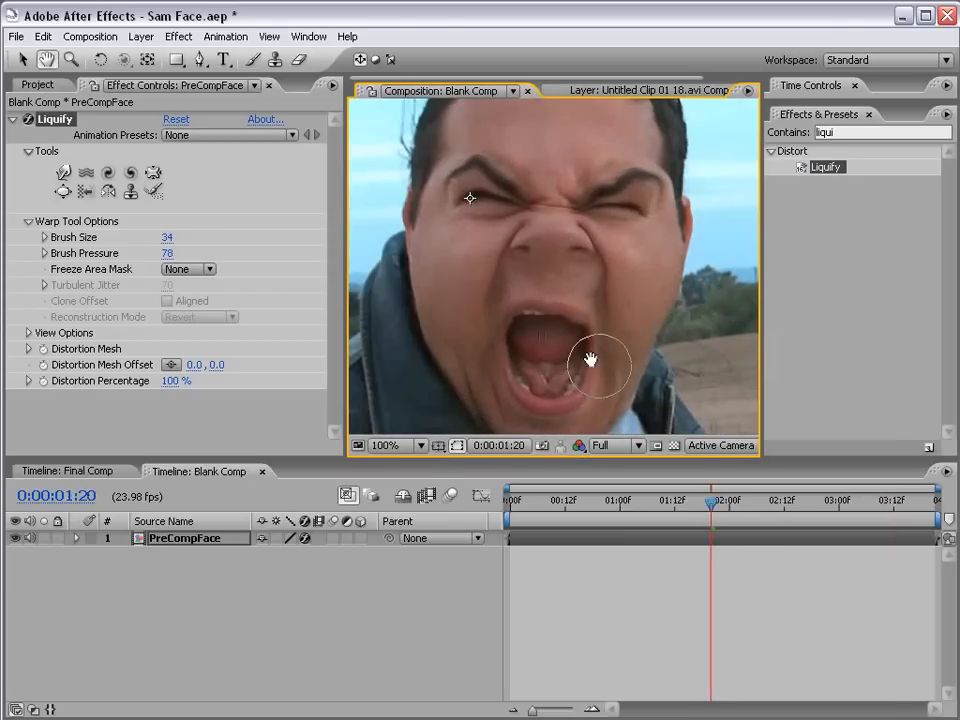
pyautogui.moveTo(592, 357); pyautogui.dragTo(588, 320)
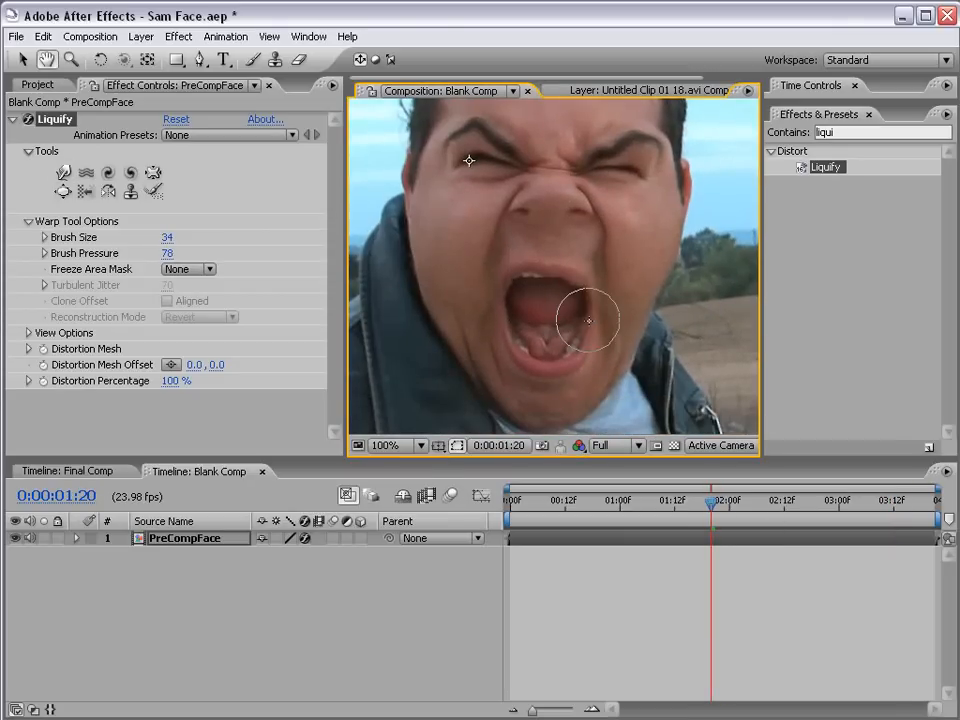
pyautogui.click(155, 197)
pyautogui.moveTo(603, 210)
pyautogui.mouseDown()
pyautogui.moveTo(493, 207)
pyautogui.moveTo(522, 234)
pyautogui.moveTo(585, 232)
pyautogui.moveTo(497, 251)
pyautogui.moveTo(508, 273)
pyautogui.moveTo(622, 268)
pyautogui.mouseUp()
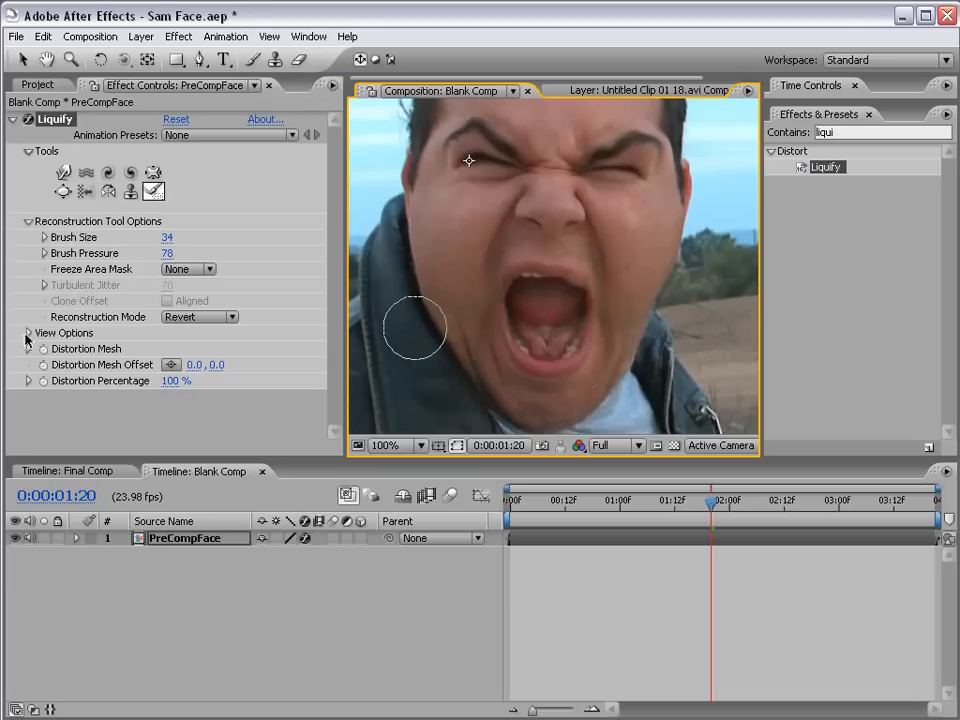
# Display Liquify's distortion mesh over the face to examine it, and hide it again
pyautogui.click(28, 333)
pyautogui.click(167, 349)
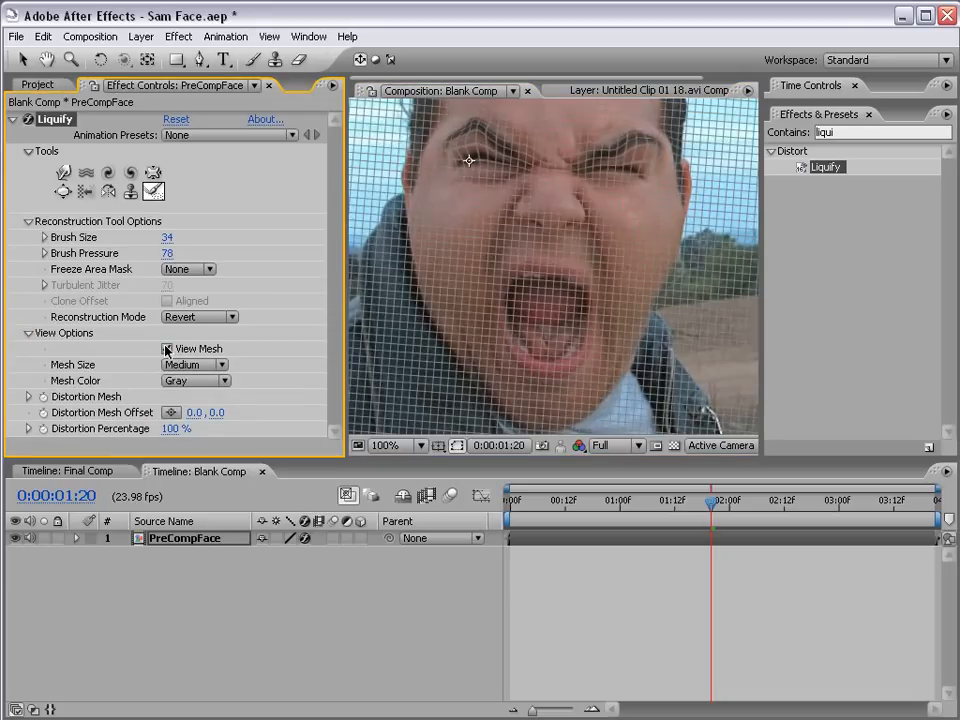
pyautogui.click(164, 349)
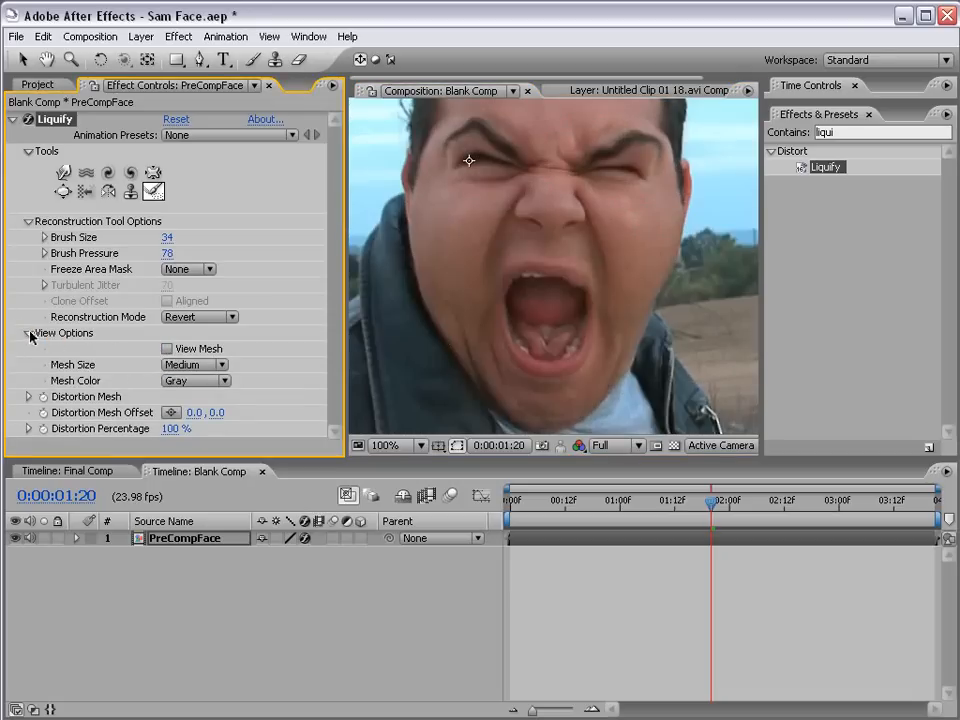
pyautogui.click(28, 333)
# Widen the nose with the Warp tool and enlarge the open mouth with the Bloat tool at brush size 88
pyautogui.press('space')
pyautogui.moveTo(555, 190); pyautogui.dragTo(562, 250)
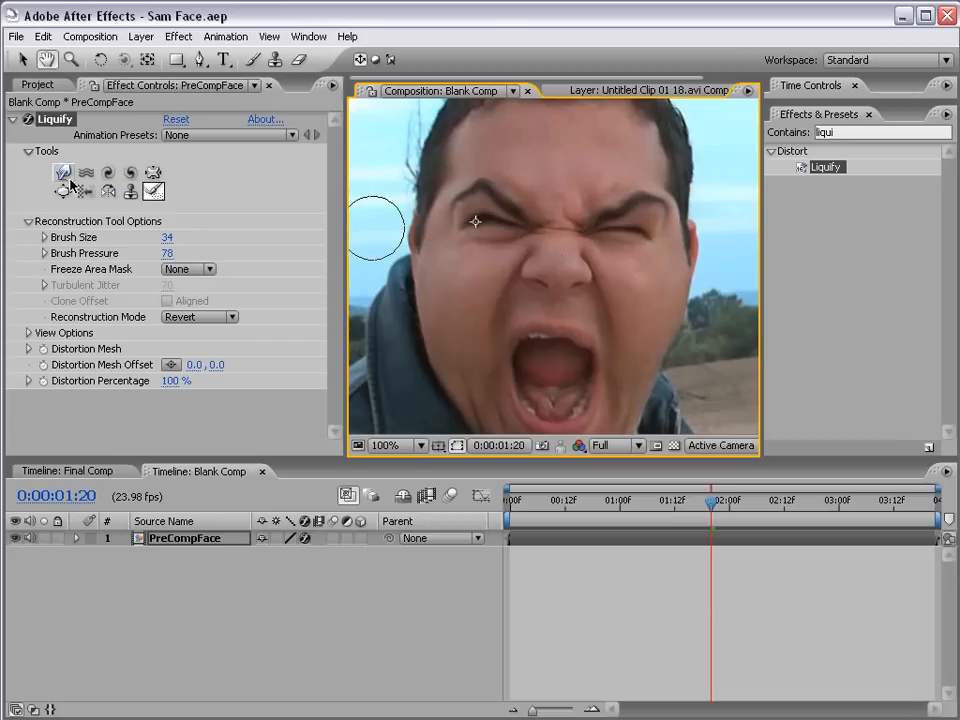
pyautogui.click(64, 174)
pyautogui.moveTo(580, 282)
pyautogui.mouseDown()
pyautogui.moveTo(508, 270)
pyautogui.moveTo(511, 278)
pyautogui.mouseUp()
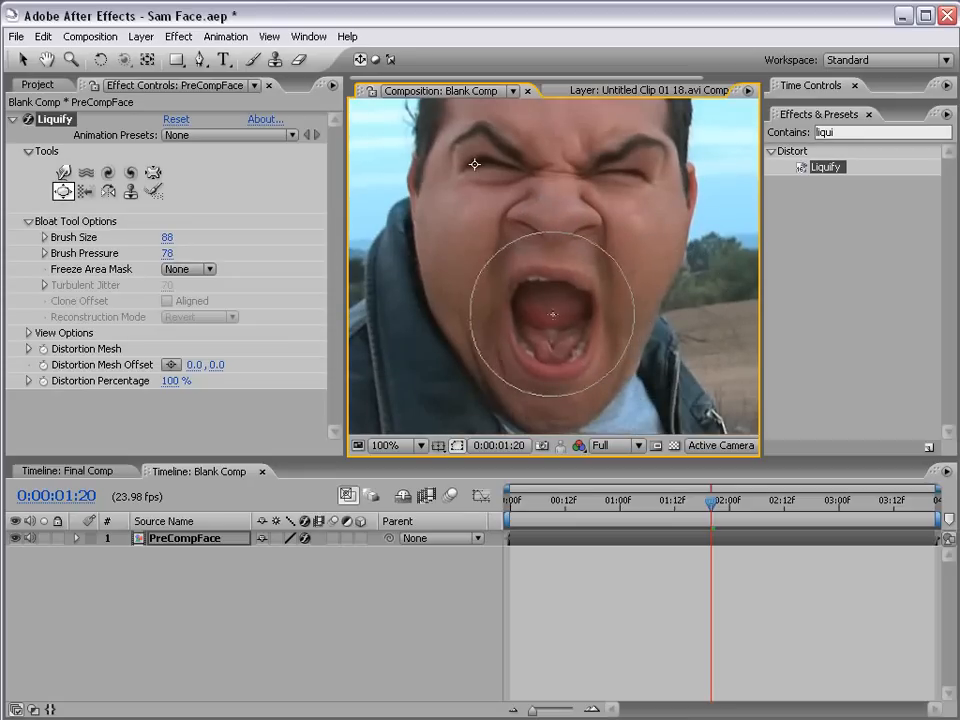
pyautogui.moveTo(551, 314); pyautogui.dragTo(551, 314)
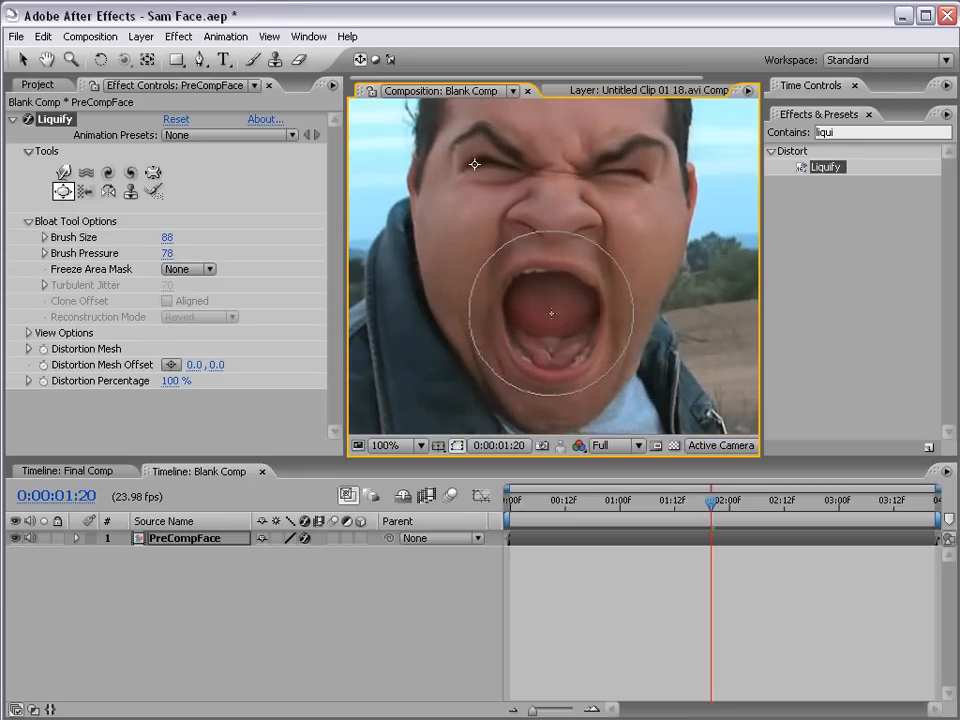
# Bloat the area beside the nostril with the Bloat tool at brush size 88 and deselect the layer
pyautogui.moveTo(589, 229)
pyautogui.mouseDown()
pyautogui.moveTo(563, 280)
pyautogui.moveTo(578, 246)
pyautogui.mouseUp()
pyautogui.click(615, 617)
pyautogui.scroll(-1, 573, 291)
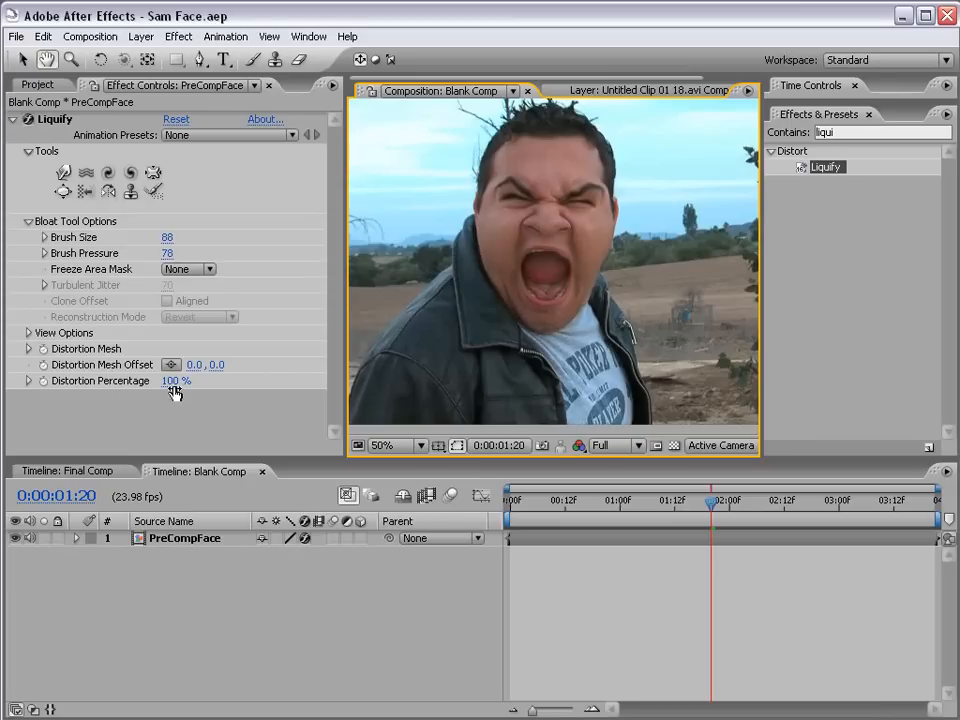
# Set Liquify's Distortion Percentage to 0% and enable keyframing for it at 0:00:00:17 on PreCompFace
pyautogui.moveTo(173, 390); pyautogui.dragTo(72, 421)
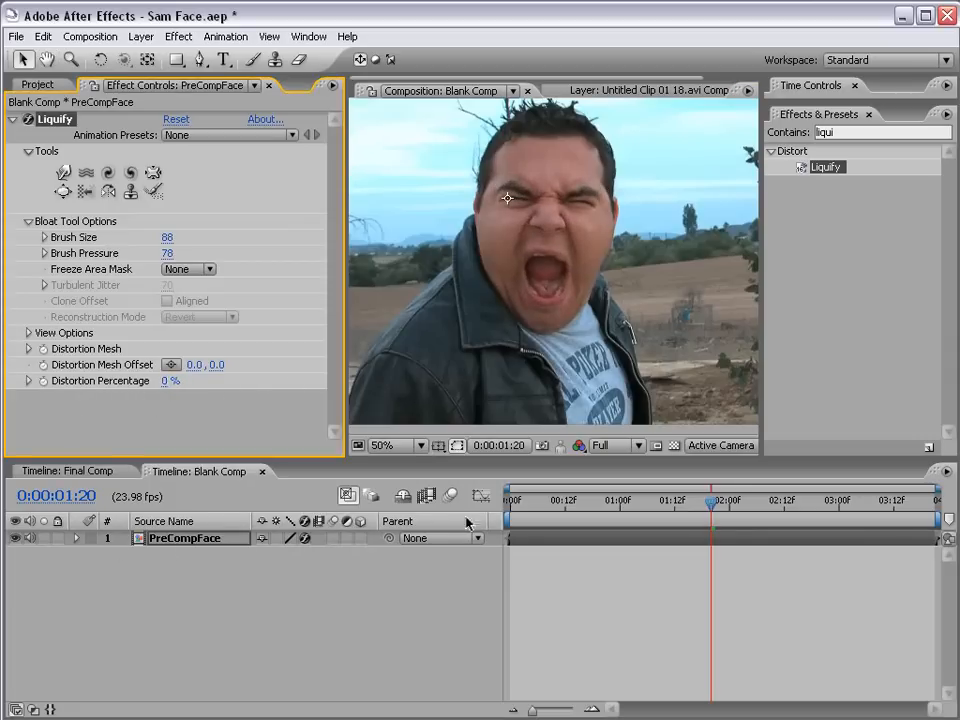
pyautogui.moveTo(580, 503); pyautogui.dragTo(590, 507)
pyautogui.click(196, 540)
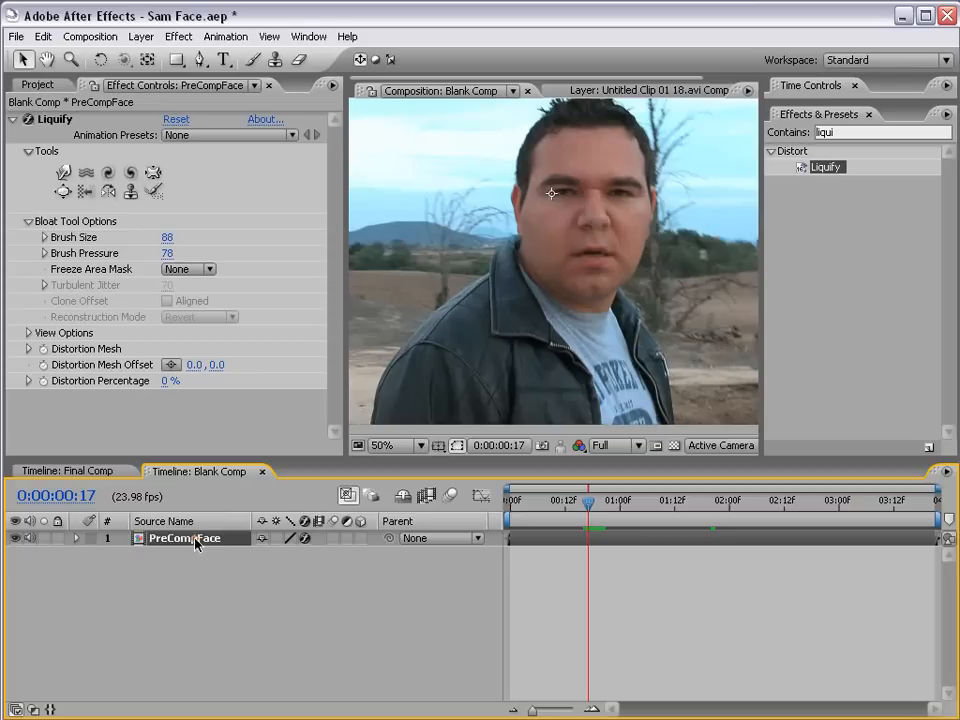
pyautogui.click(43, 382)
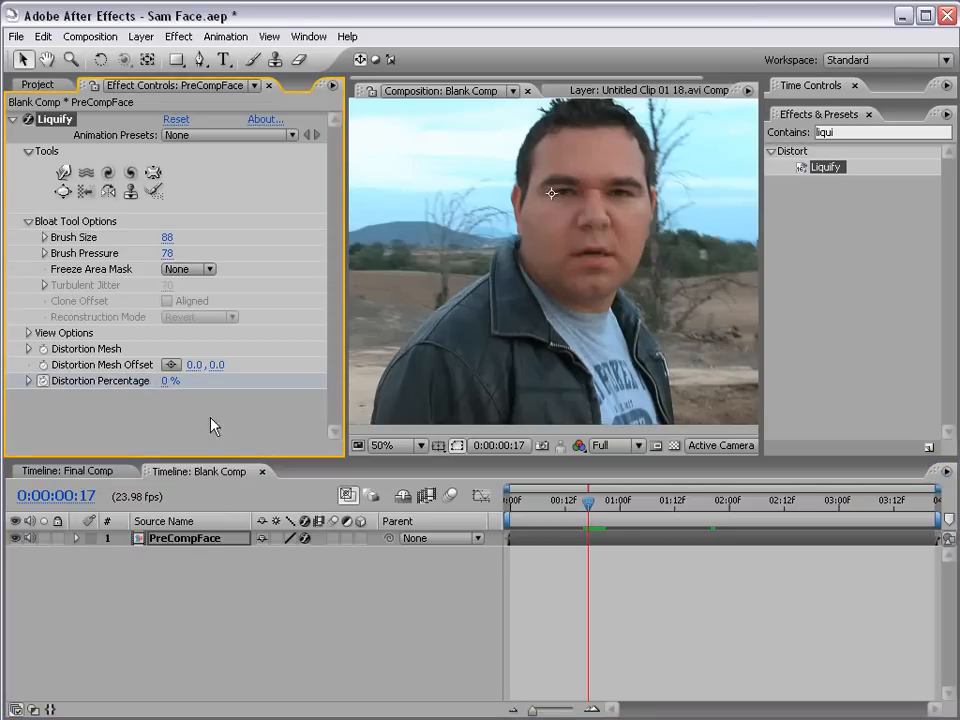
# Set Liquify's Distortion Percentage to 100% at 0:00:01:00
pyautogui.moveTo(588, 512); pyautogui.dragTo(620, 507)
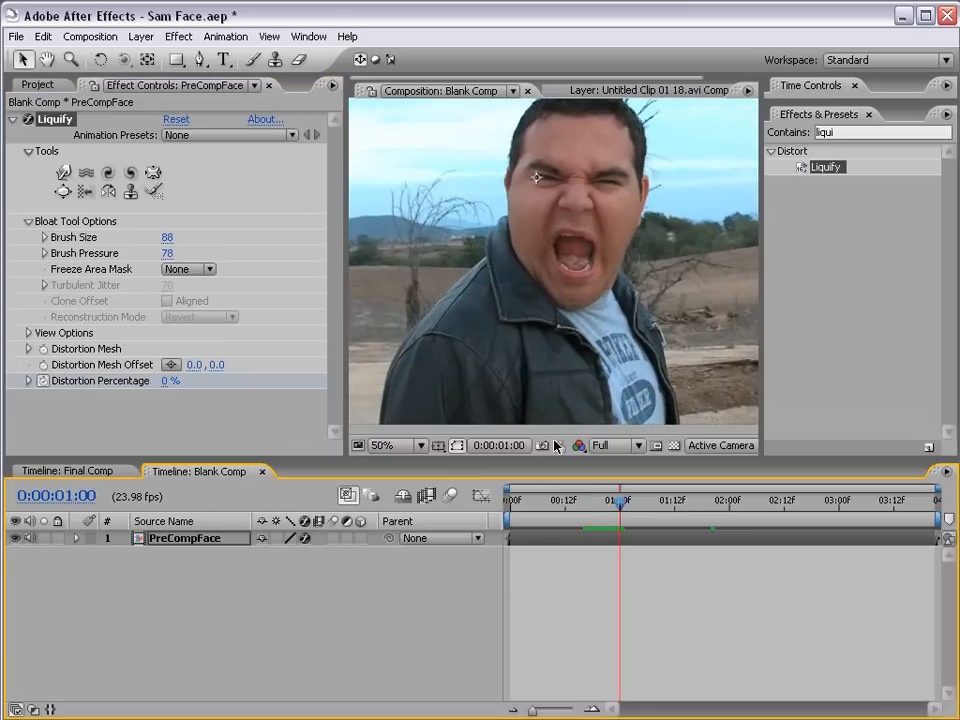
pyautogui.click(164, 384)
pyautogui.write('10')
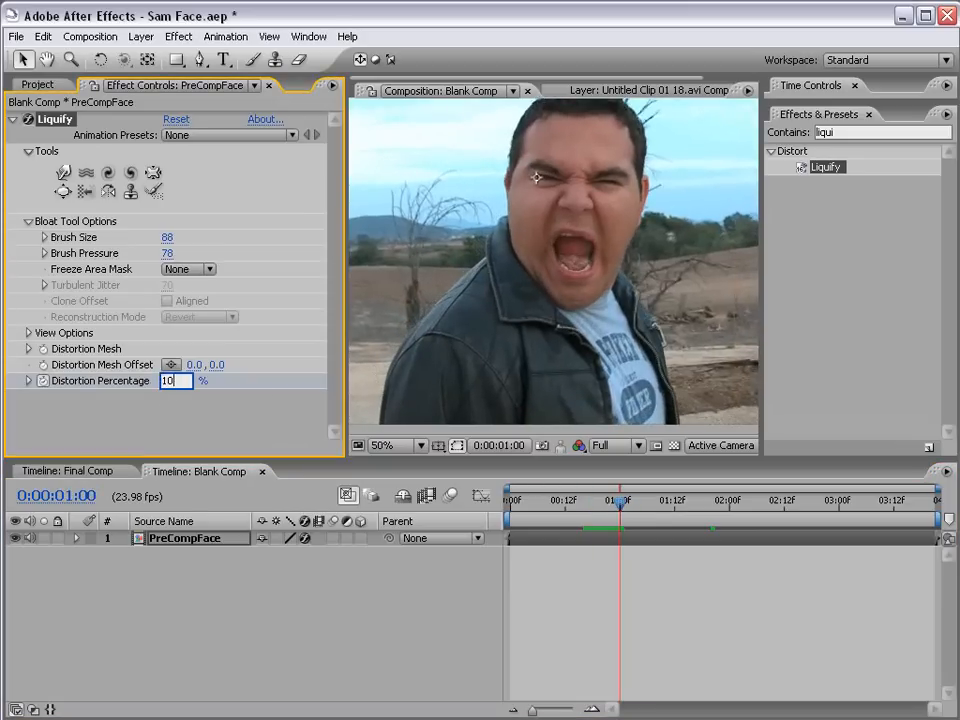
pyautogui.write('0')
pyautogui.press('Return')
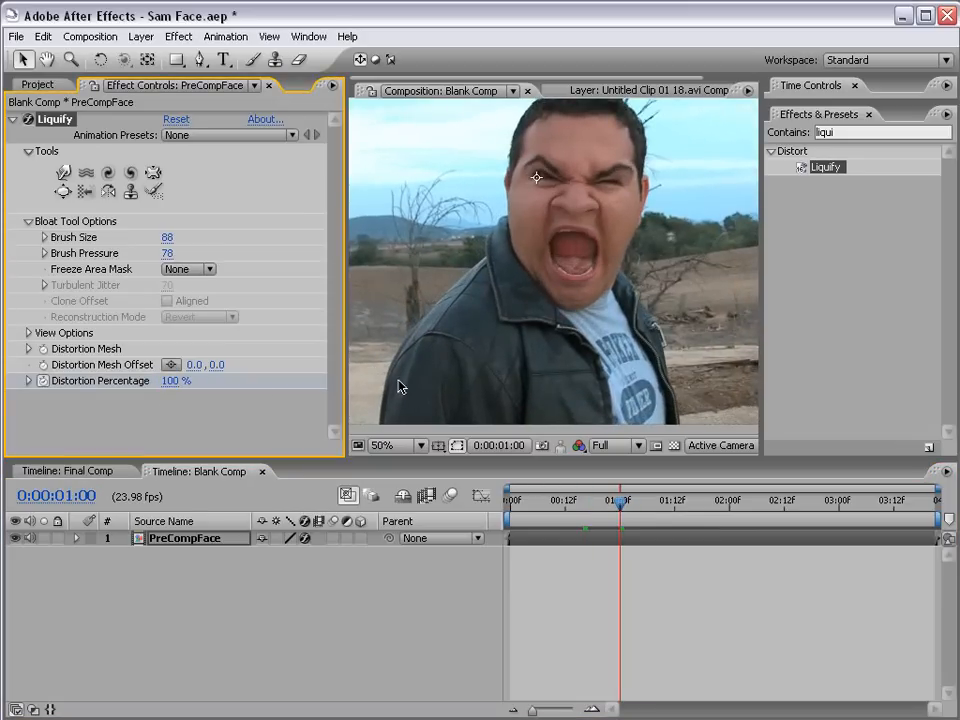
# Reveal PreCompFace's animated properties and add a Distortion Percentage keyframe at 100% at 0:00:02:17
pyautogui.press('u')
pyautogui.moveTo(586, 517); pyautogui.dragTo(808, 522)
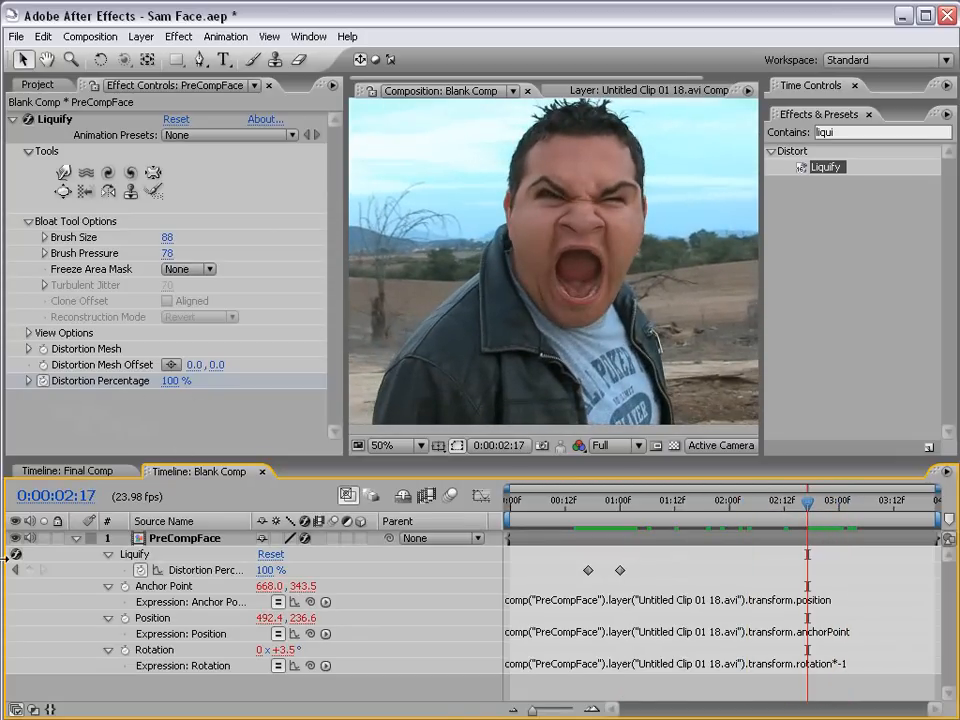
pyautogui.click(30, 570)
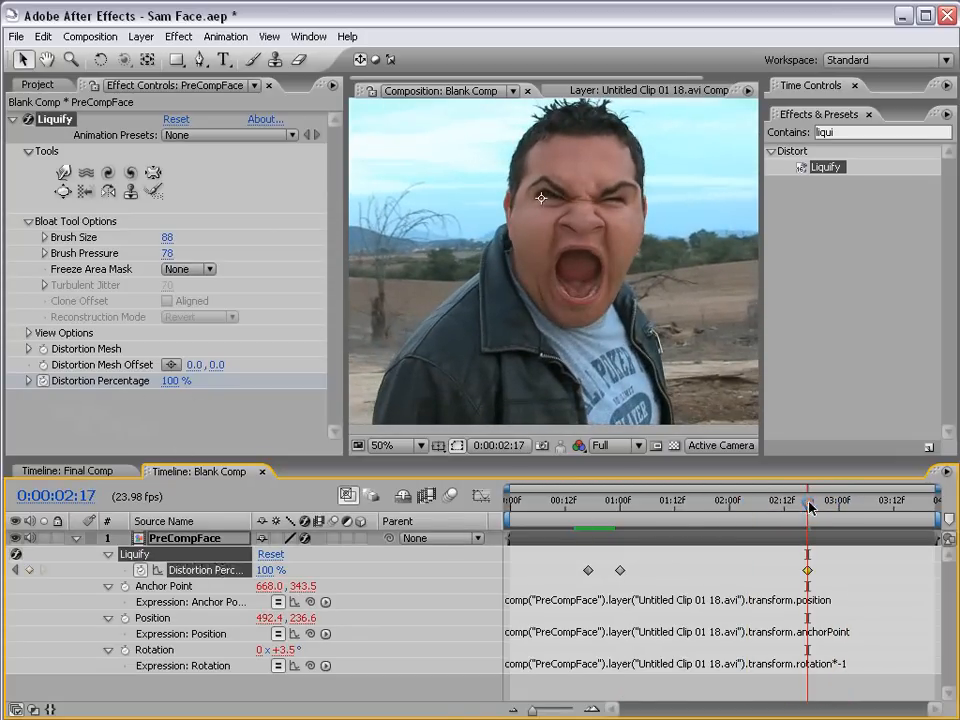
# Set the Distortion Percentage to 0% at 0:00:02:23 and scrub through the clip to review the transformation
pyautogui.moveTo(810, 508); pyautogui.dragTo(829, 508)
pyautogui.click(268, 570)
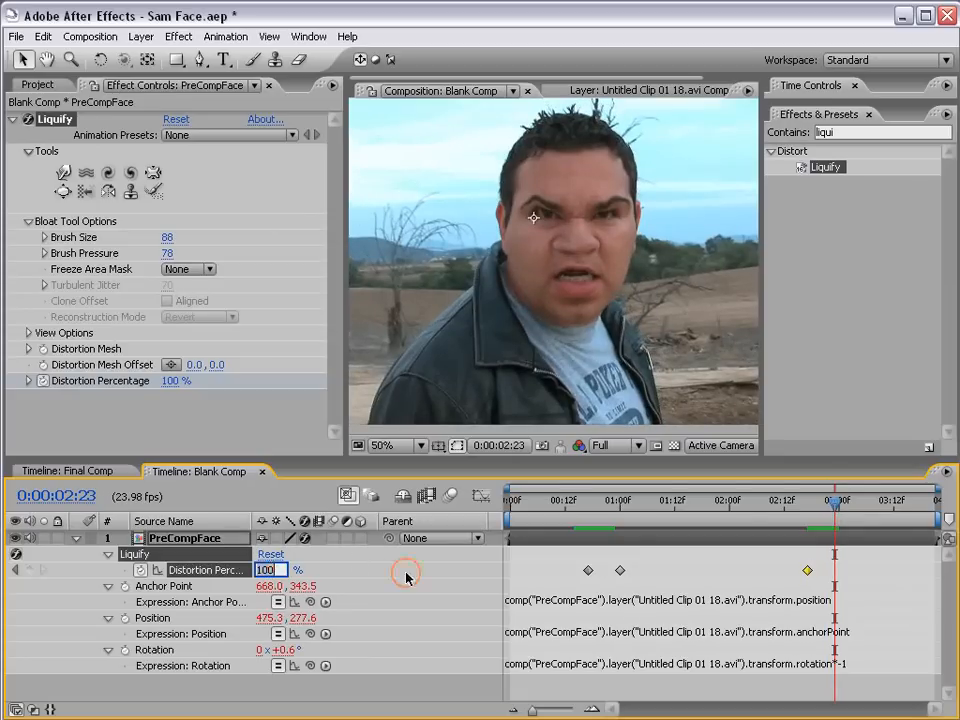
pyautogui.write('0')
pyautogui.press('Return')
pyautogui.moveTo(549, 508); pyautogui.dragTo(856, 523)
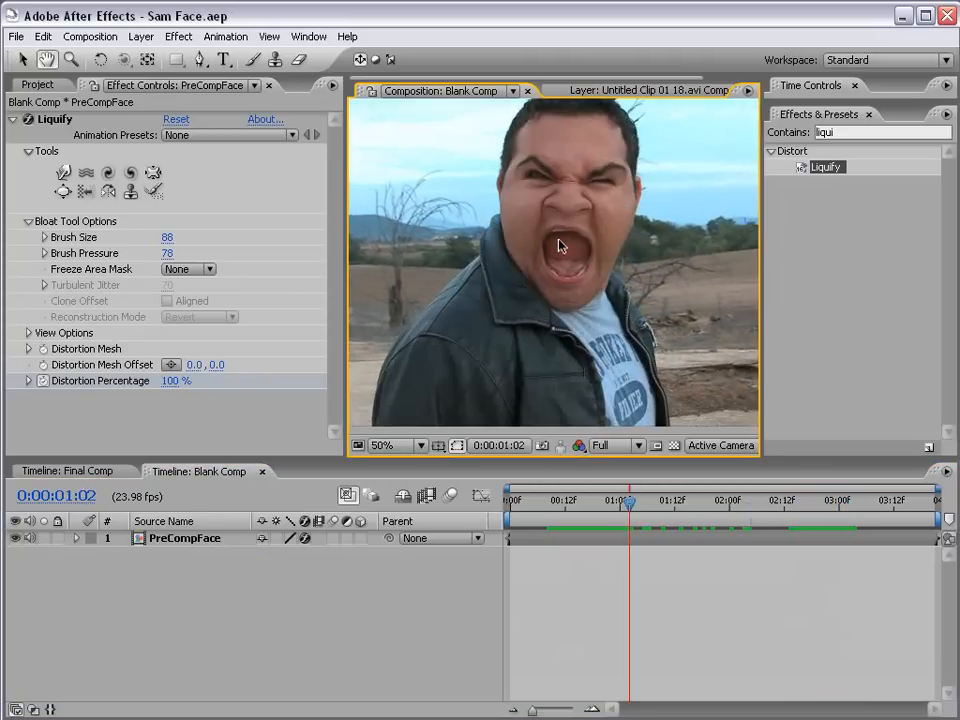
# Revert the face with the Reconstruction tool at 0:00:01:02 and exaggerate the nose and mouth with the Bloat tool at brush size 88
pyautogui.click(153, 191)
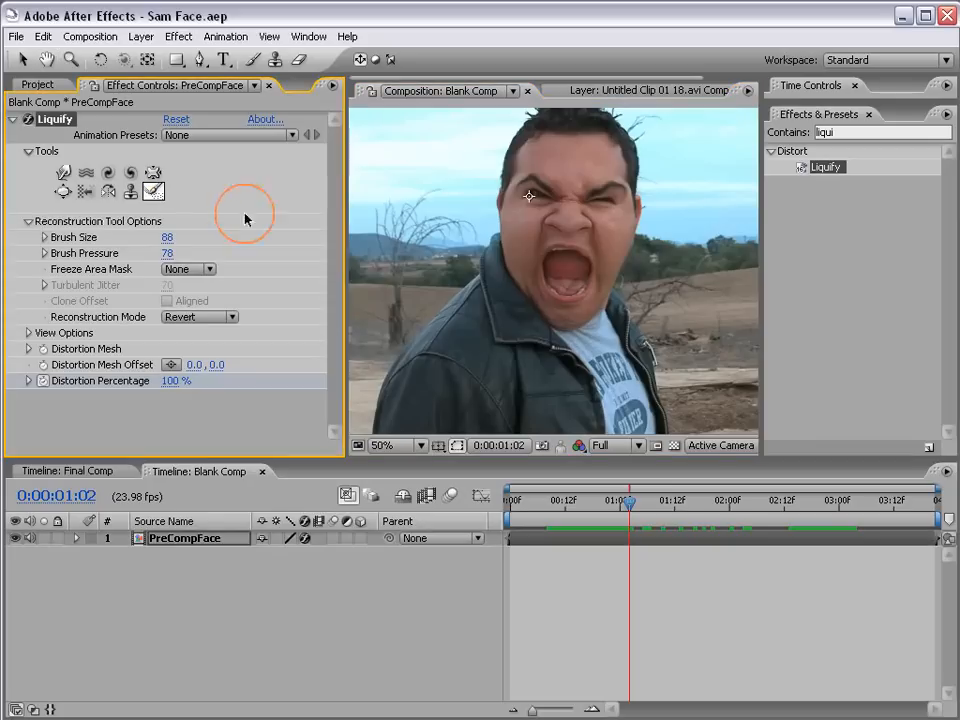
pyautogui.moveTo(490, 225)
pyautogui.mouseDown()
pyautogui.moveTo(607, 203)
pyautogui.moveTo(544, 270)
pyautogui.moveTo(550, 230)
pyautogui.moveTo(546, 296)
pyautogui.moveTo(603, 234)
pyautogui.moveTo(516, 280)
pyautogui.mouseUp()
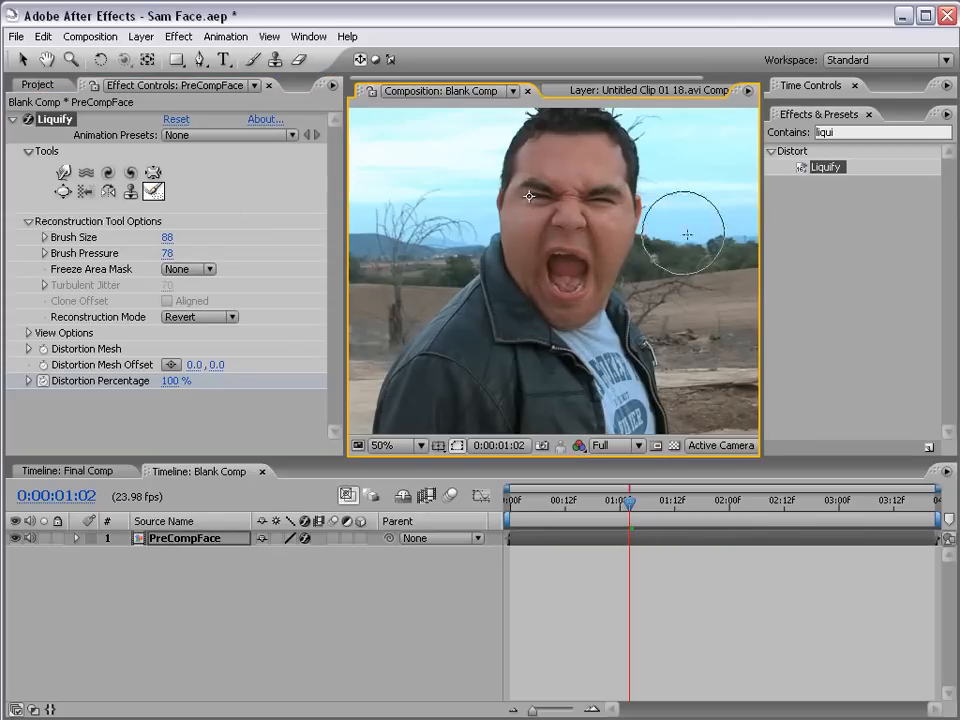
pyautogui.click(62, 191)
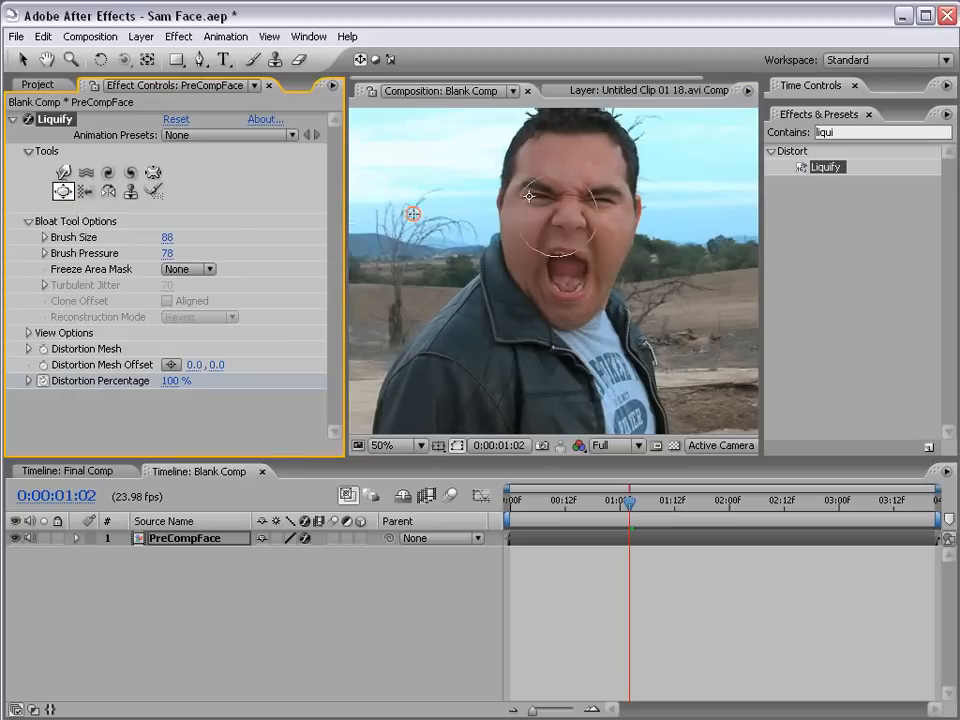
pyautogui.moveTo(560, 200); pyautogui.dragTo(564, 205)
pyautogui.moveTo(581, 286); pyautogui.dragTo(580, 280)
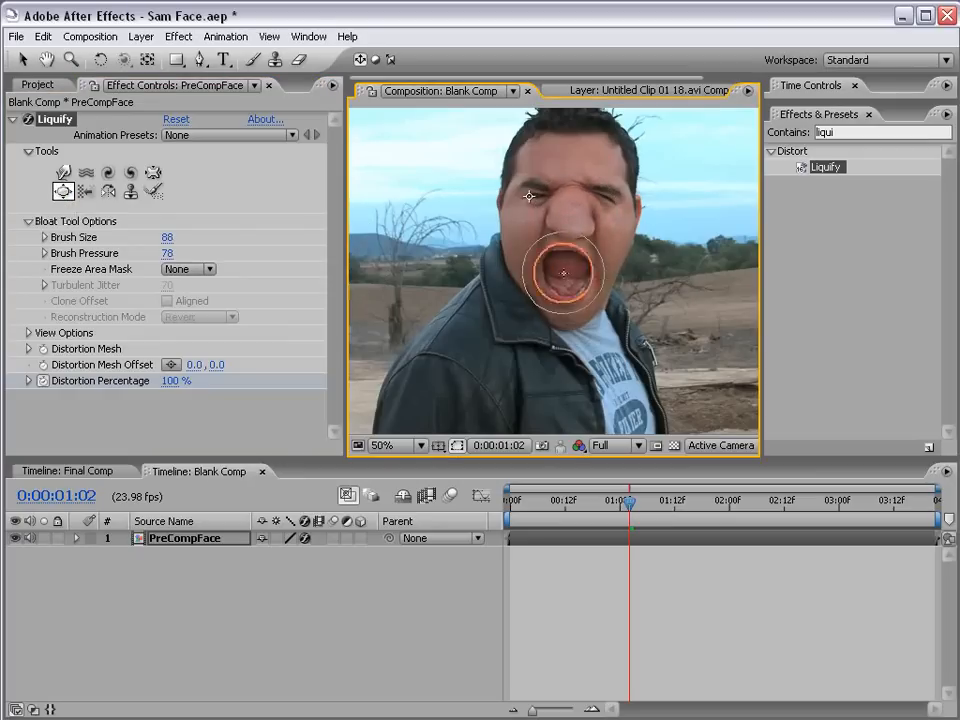
# Review the animated distortion around 0:00:00:20, and revert the face at 0:00:01:05 with the Reconstruction tool at brush size 88
pyautogui.moveTo(570, 500); pyautogui.dragTo(602, 505)
pyautogui.moveTo(176, 381); pyautogui.dragTo(88, 402)
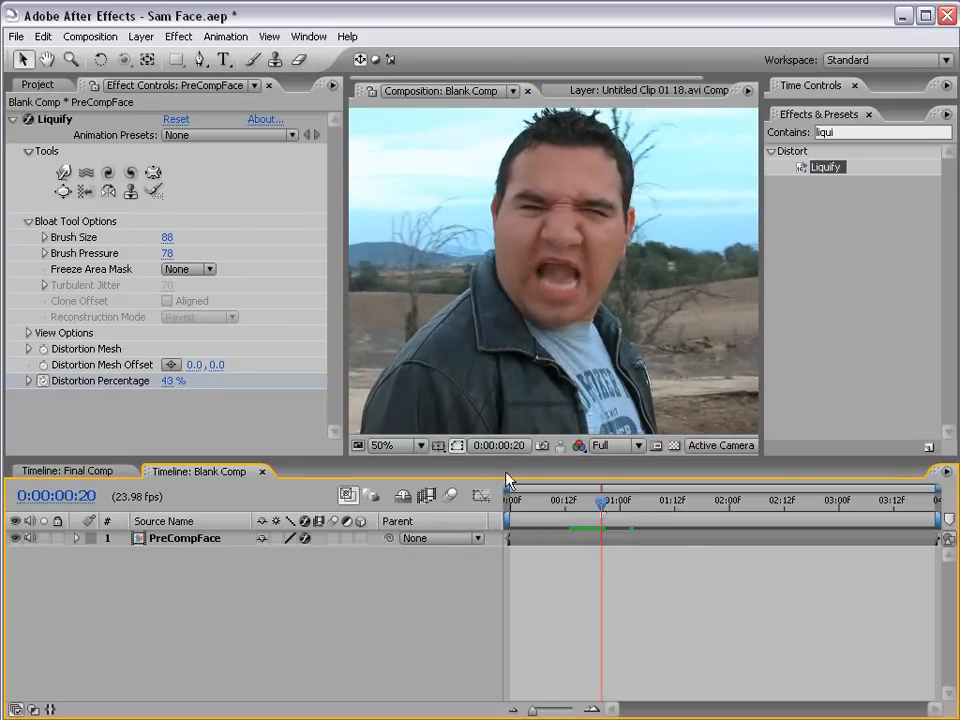
pyautogui.moveTo(597, 503); pyautogui.dragTo(643, 502)
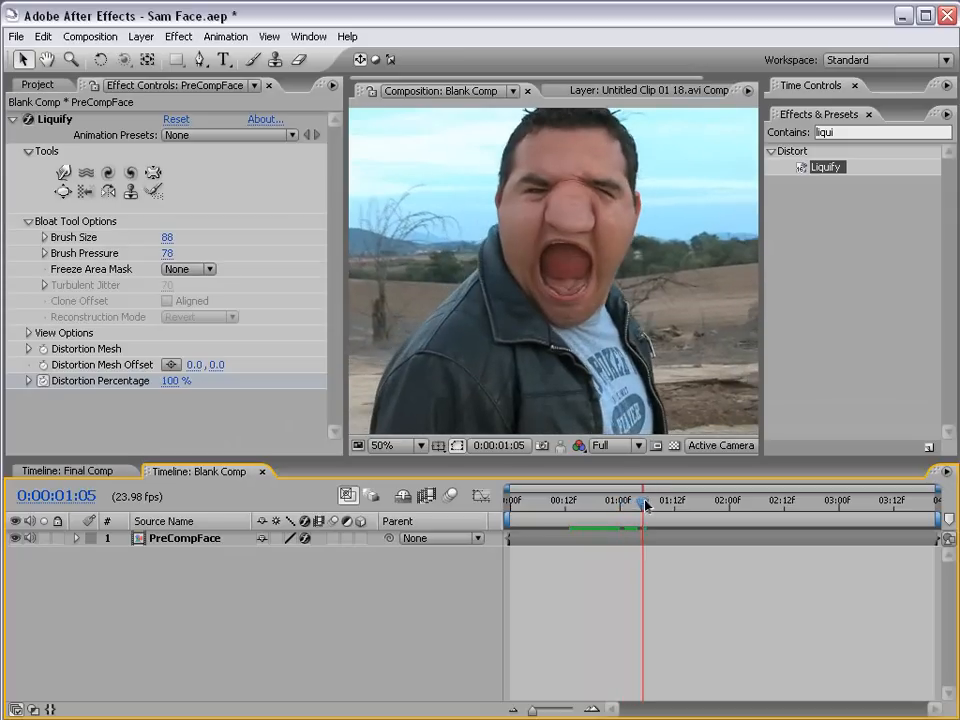
pyautogui.click(153, 190)
pyautogui.moveTo(514, 195)
pyautogui.mouseDown()
pyautogui.moveTo(530, 194)
pyautogui.moveTo(566, 318)
pyautogui.moveTo(544, 306)
pyautogui.mouseUp()
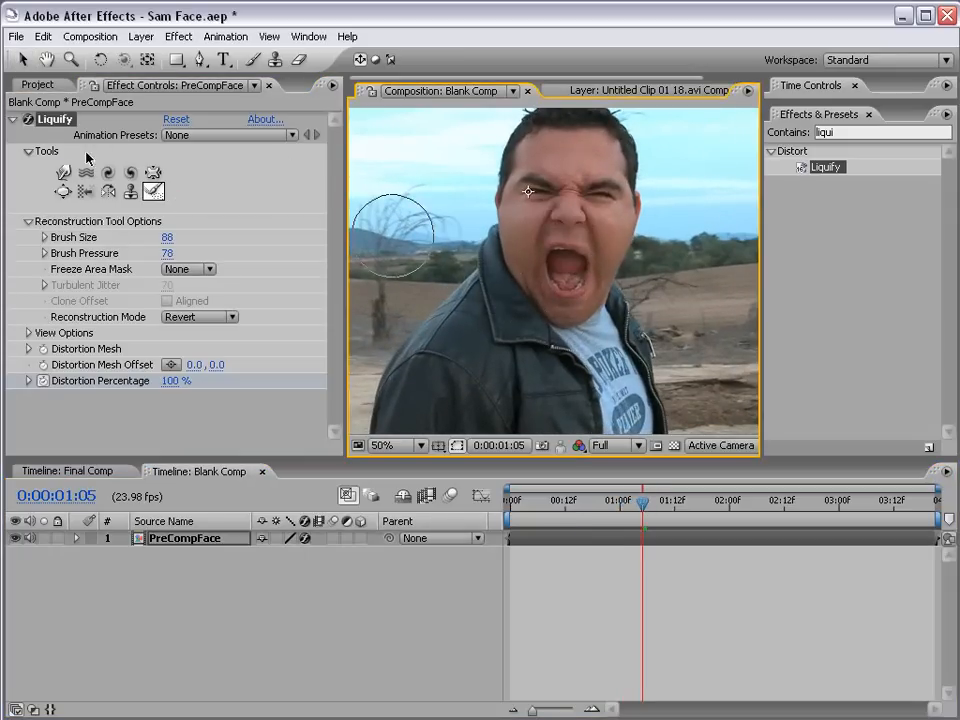
# Raise the eyebrows and pull the nose downward with Liquify's Warp tool at brush size 88
pyautogui.click(63, 172)
pyautogui.moveTo(654, 204); pyautogui.dragTo(614, 192)
pyautogui.moveTo(530, 188); pyautogui.dragTo(536, 176)
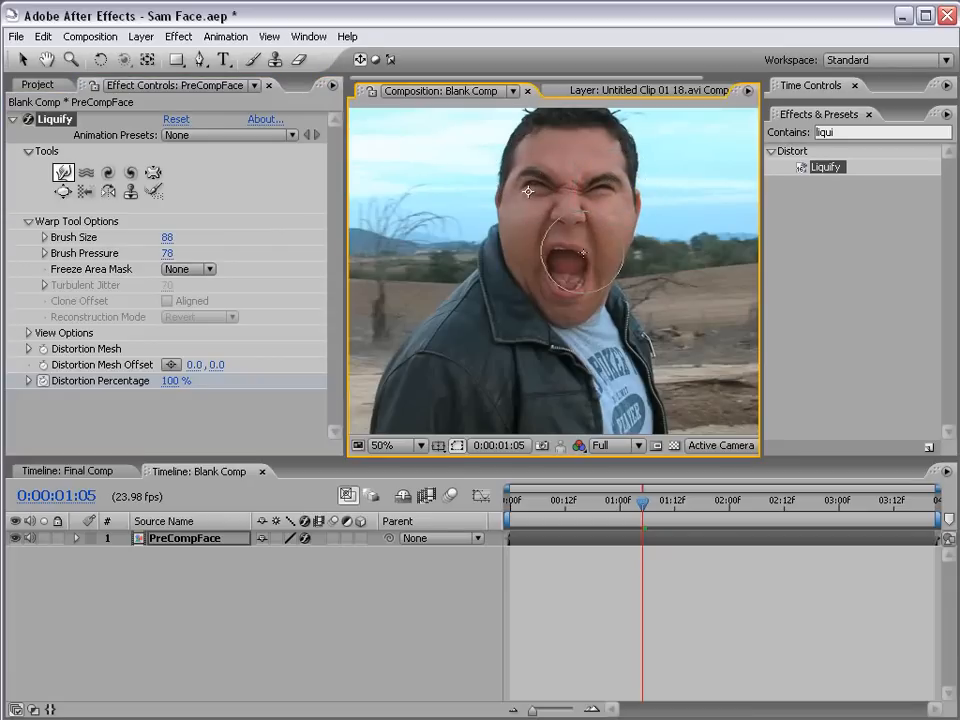
pyautogui.moveTo(567, 225); pyautogui.dragTo(567, 234)
# Enlarge the nose and the open mouth with Liquify's Bloat tool at brush size 88
pyautogui.click(63, 191)
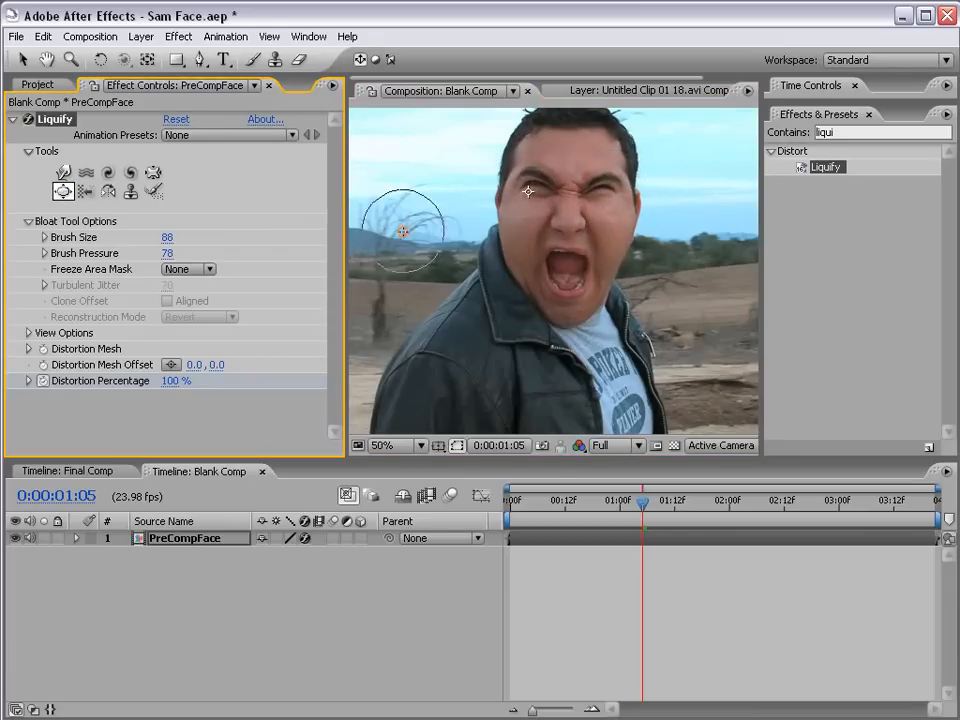
pyautogui.click(567, 230)
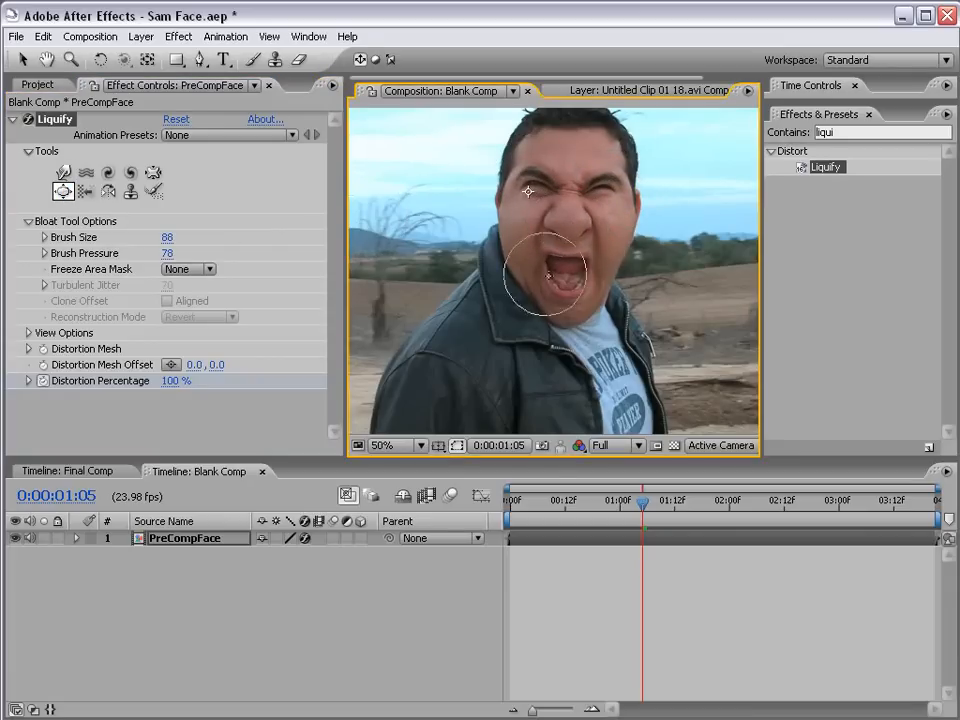
pyautogui.click(567, 271)
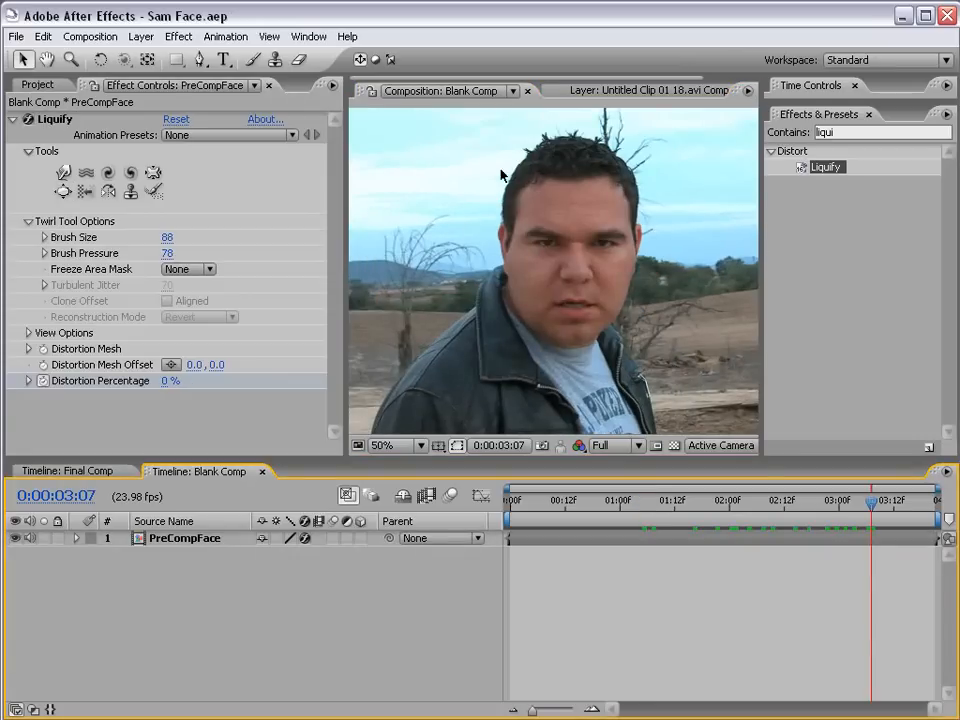
# Add a new adjustment layer above PreCompFace in Blank Comp
pyautogui.click(141, 36)
pyautogui.moveTo(151, 56)
pyautogui.click(418, 137)
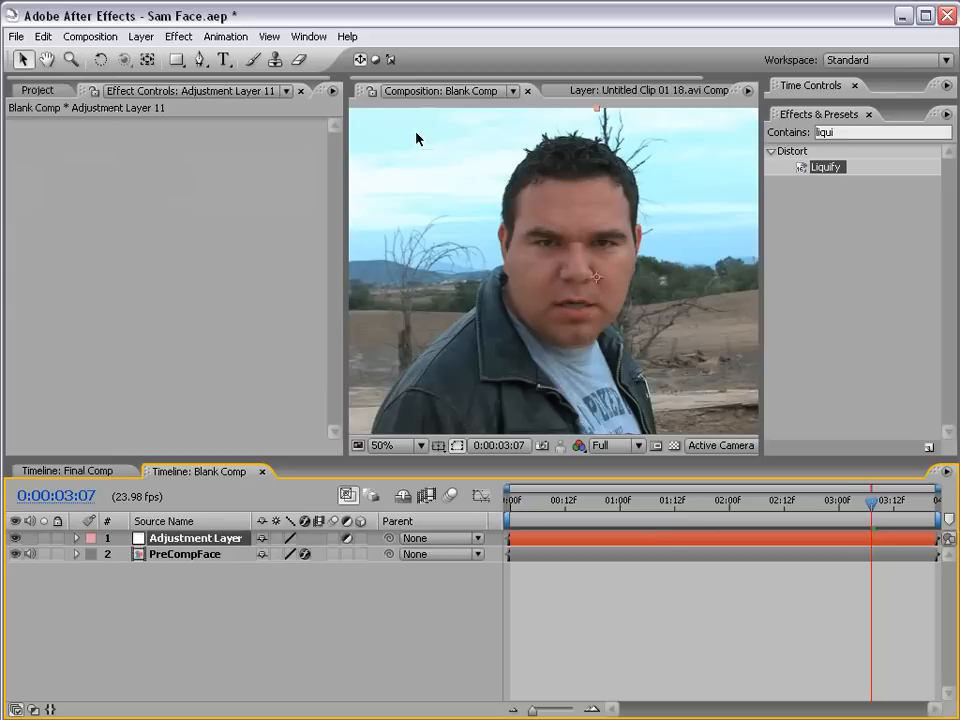
# At 0:00:01:15, draw a closed Pen mask on the adjustment layer around the face, from chin to hairline
pyautogui.moveTo(661, 508); pyautogui.dragTo(689, 505)
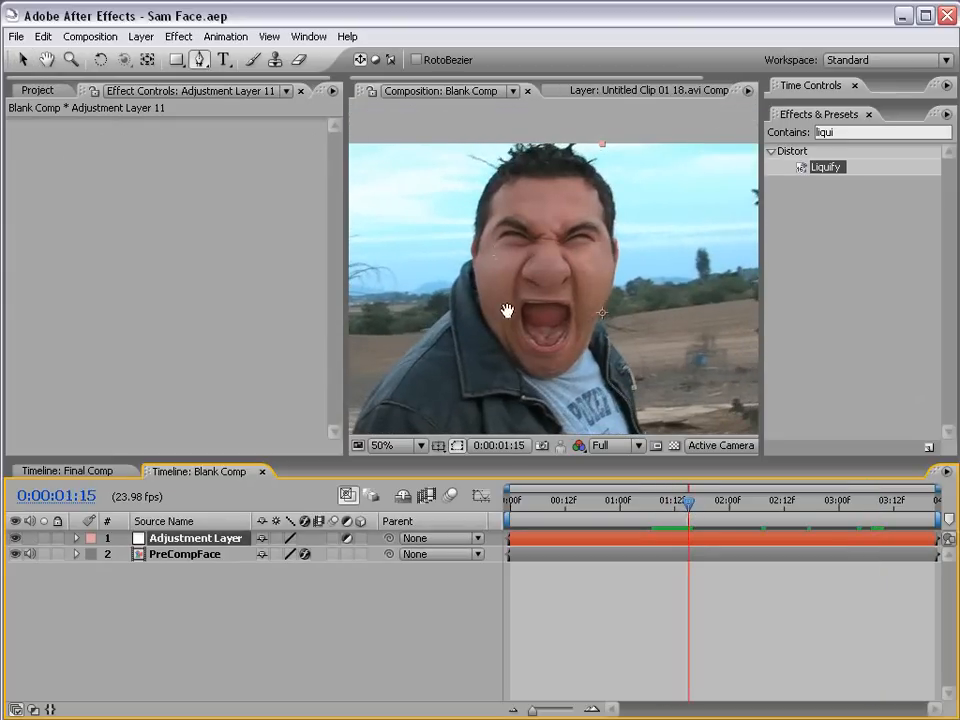
pyautogui.press('space')
pyautogui.moveTo(508, 311); pyautogui.dragTo(497, 253)
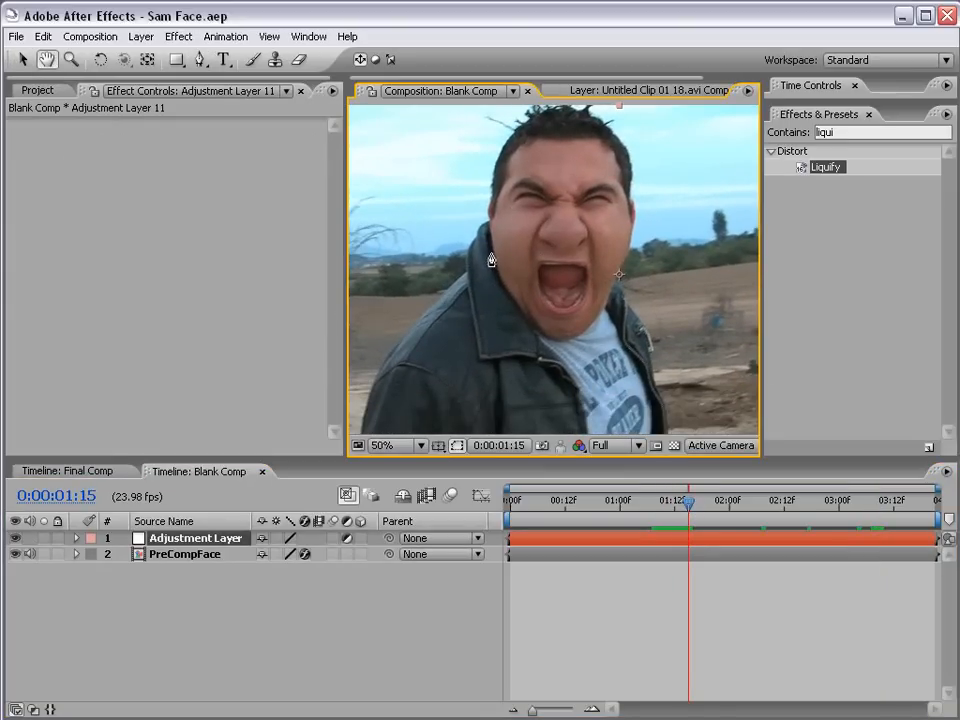
pyautogui.click(199, 59)
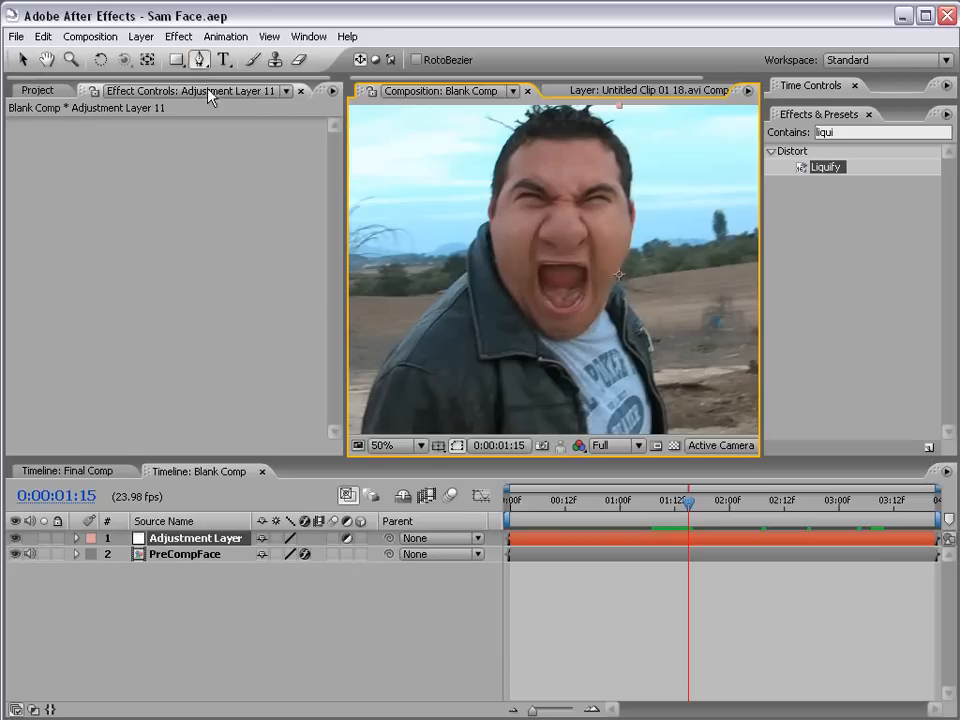
pyautogui.click(487, 240)
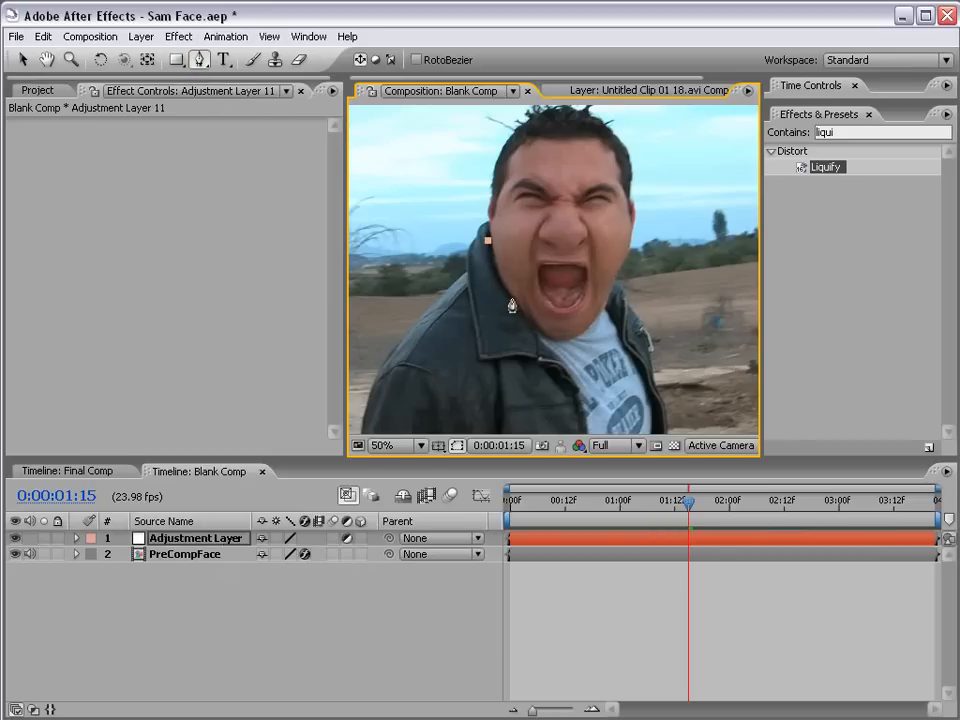
pyautogui.click(550, 338)
pyautogui.click(592, 325)
pyautogui.click(633, 199)
pyautogui.click(621, 157)
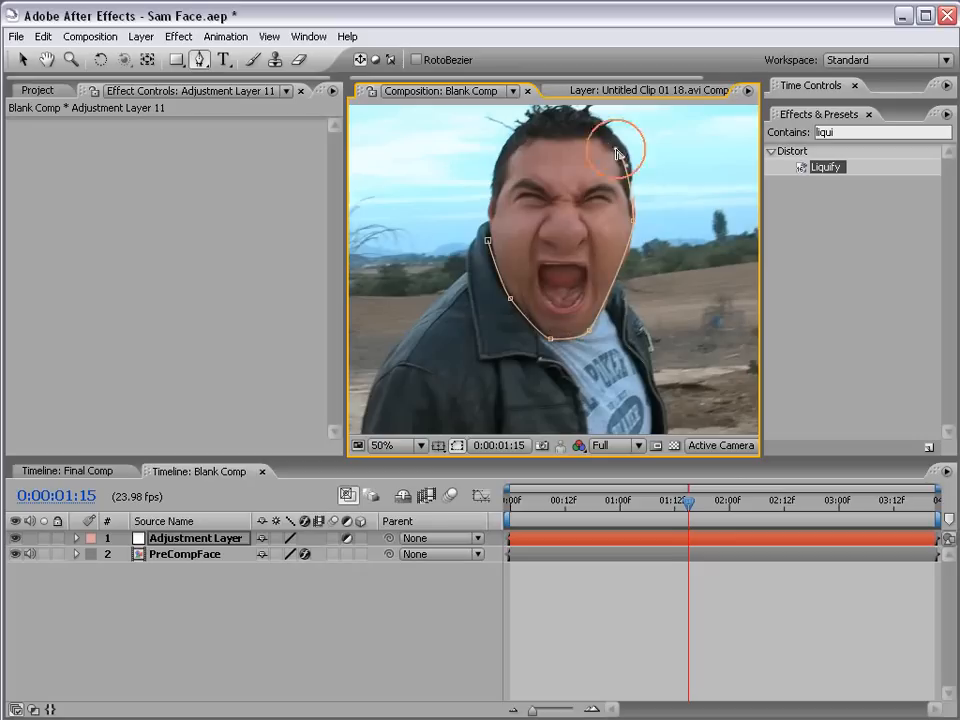
pyautogui.click(577, 134)
pyautogui.click(550, 131)
pyautogui.click(517, 140)
pyautogui.moveTo(499, 180); pyautogui.dragTo(489, 206)
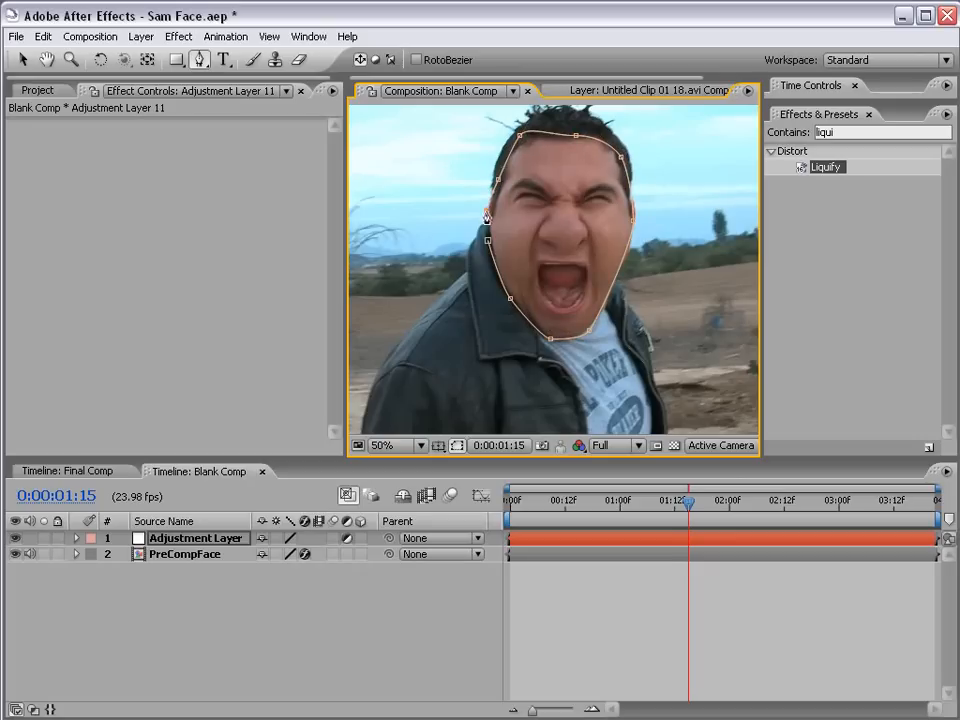
pyautogui.click(487, 240)
# Reveal the adjustment layer's mask properties and set the Mask Feather to 10 pixels
pyautogui.click(192, 541)
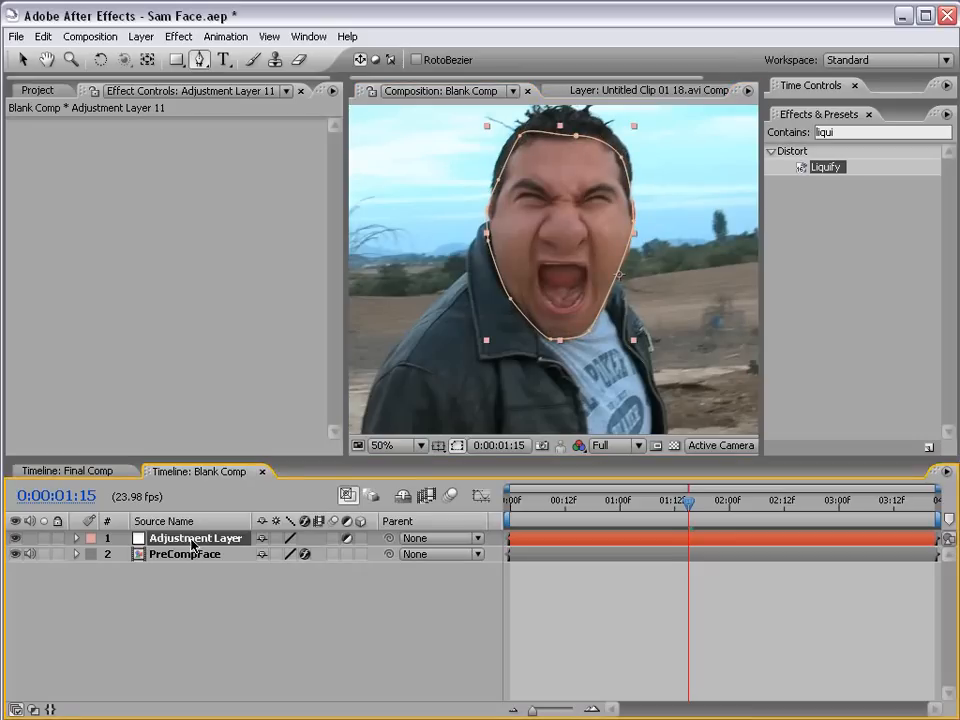
pyautogui.press('m')
pyautogui.press('m')
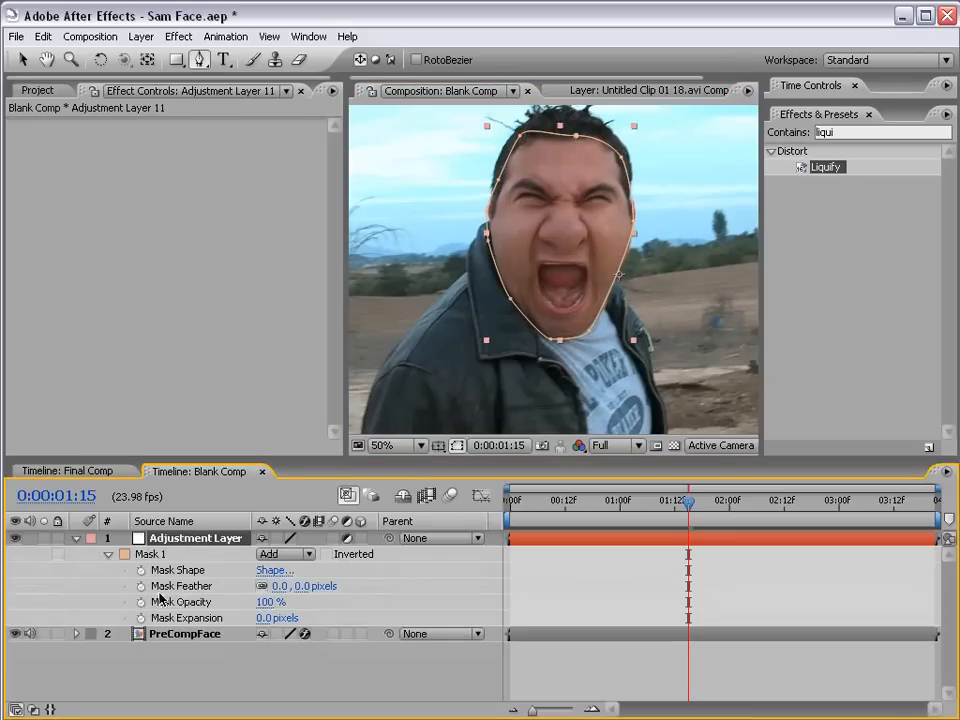
pyautogui.click(296, 586)
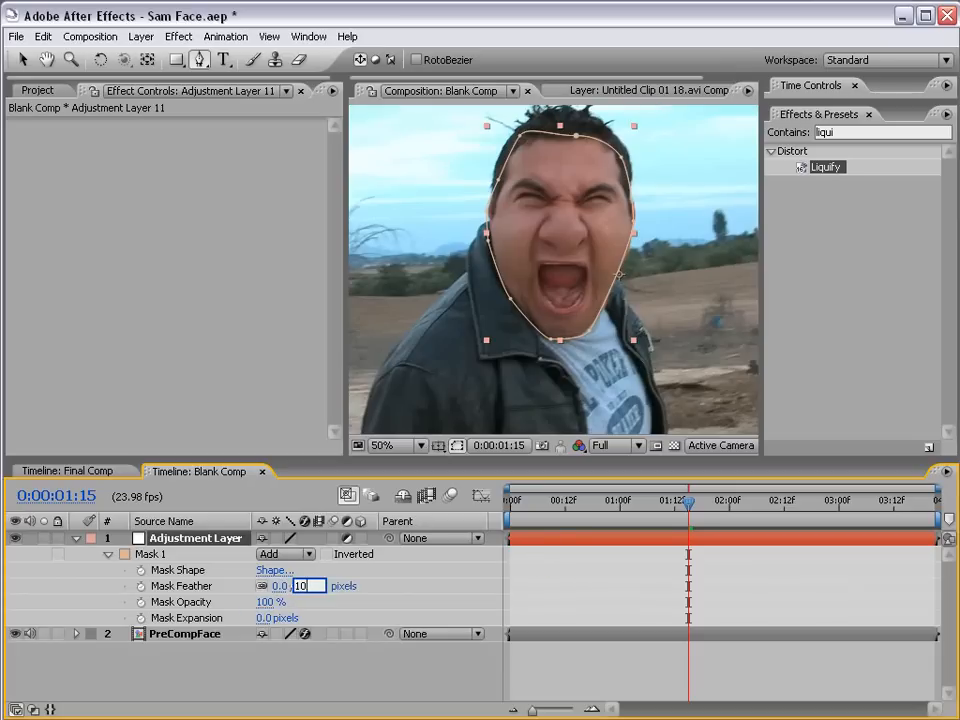
pyautogui.write('10')
pyautogui.press('Return')
# Apply the Hue/Saturation and Curves effects to the masked adjustment layer
pyautogui.click(531, 540)
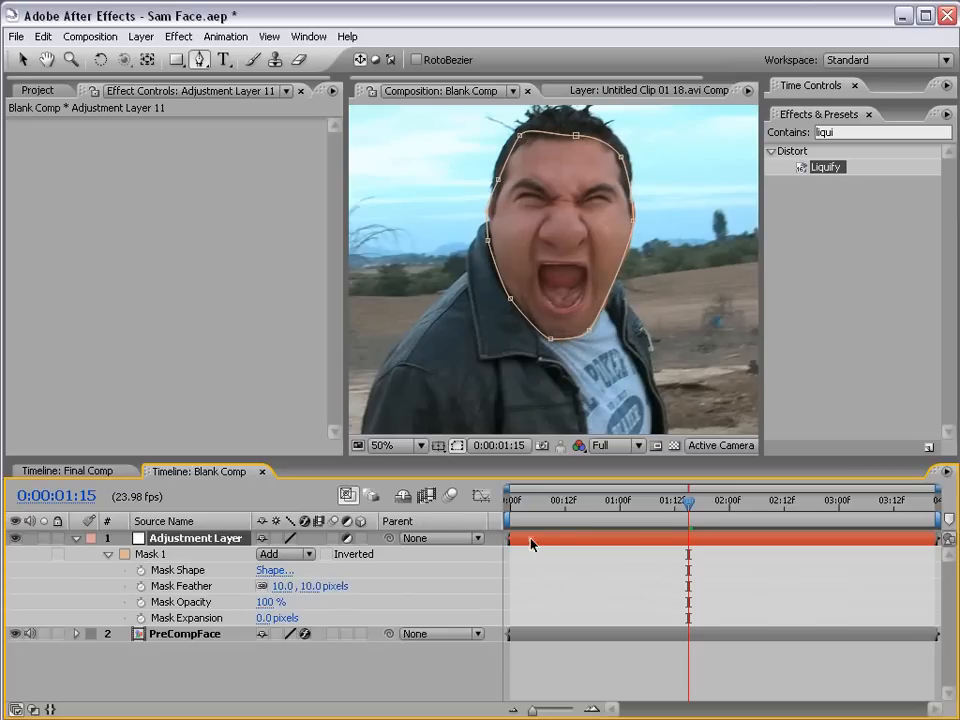
pyautogui.click(180, 36)
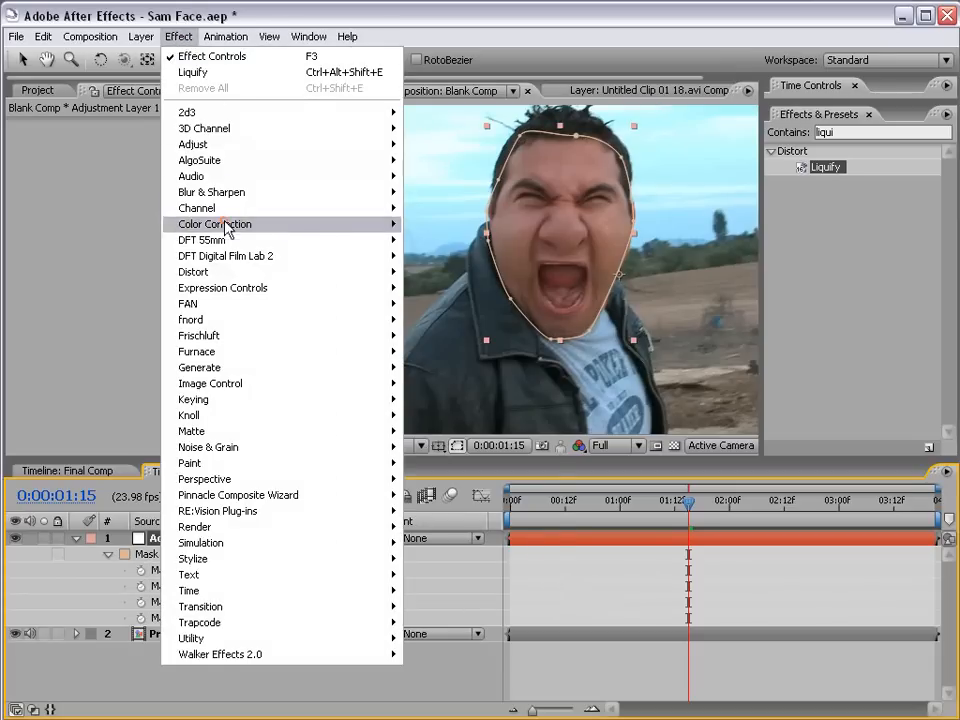
pyautogui.moveTo(240, 224)
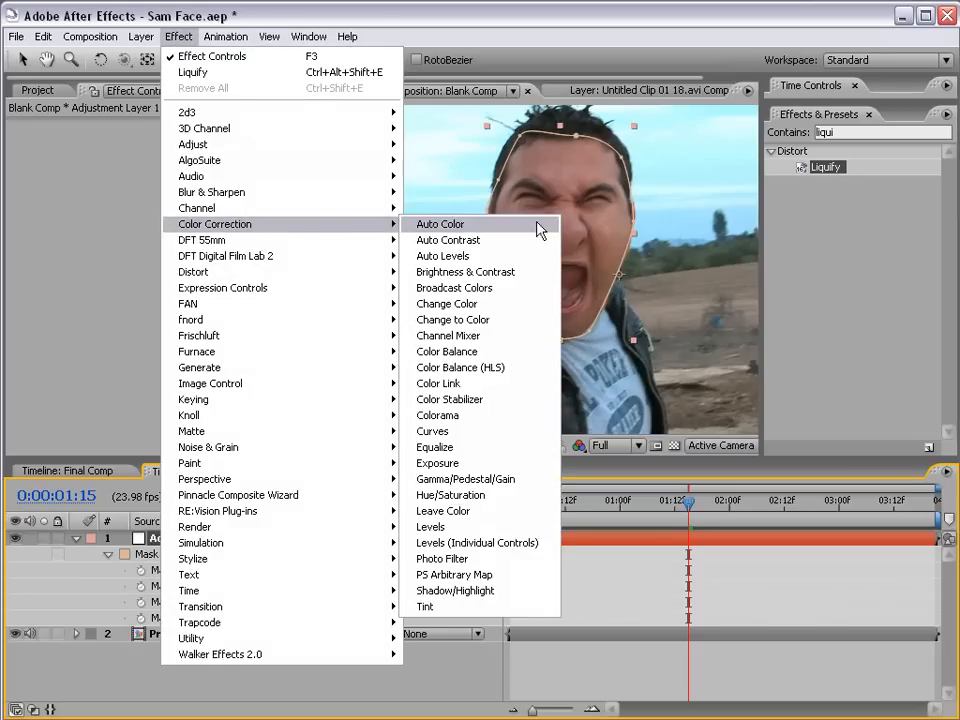
pyautogui.click(512, 502)
pyautogui.click(180, 36)
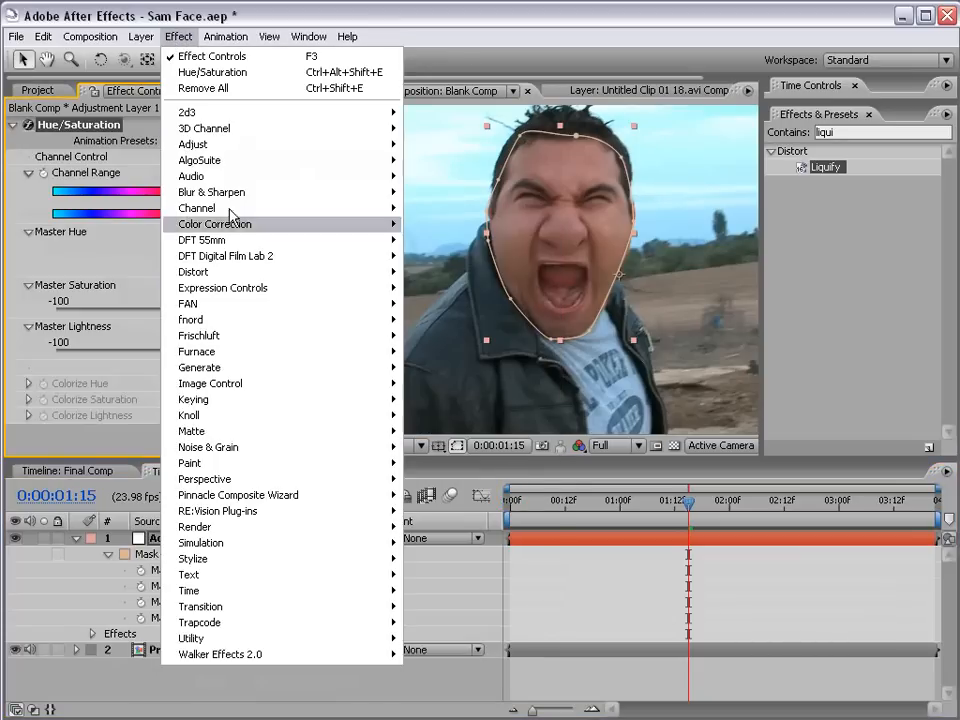
pyautogui.moveTo(240, 226)
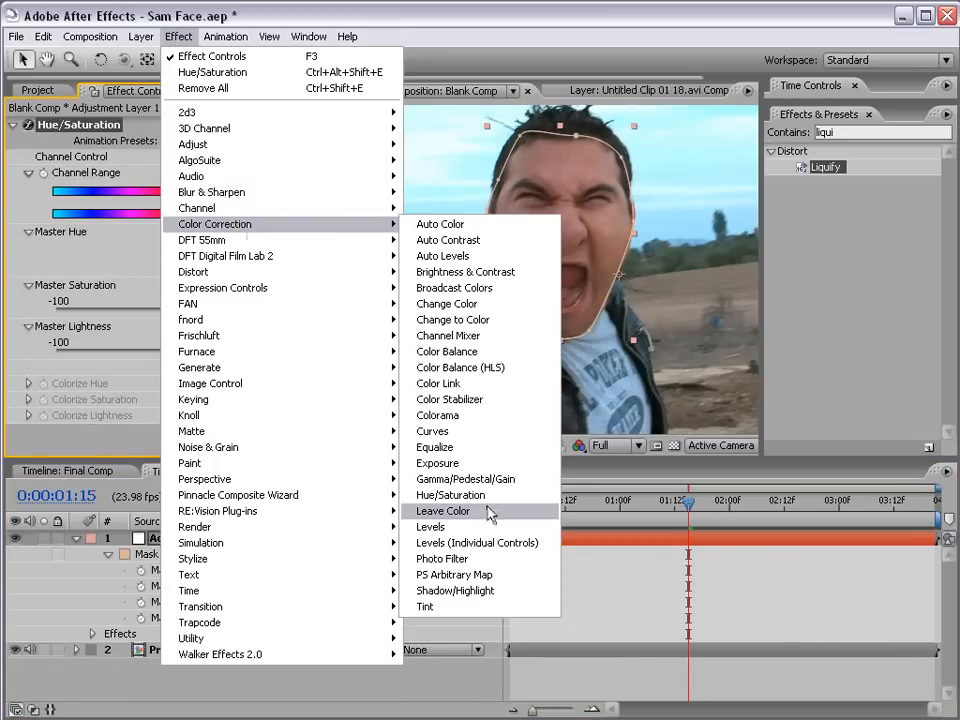
pyautogui.click(451, 432)
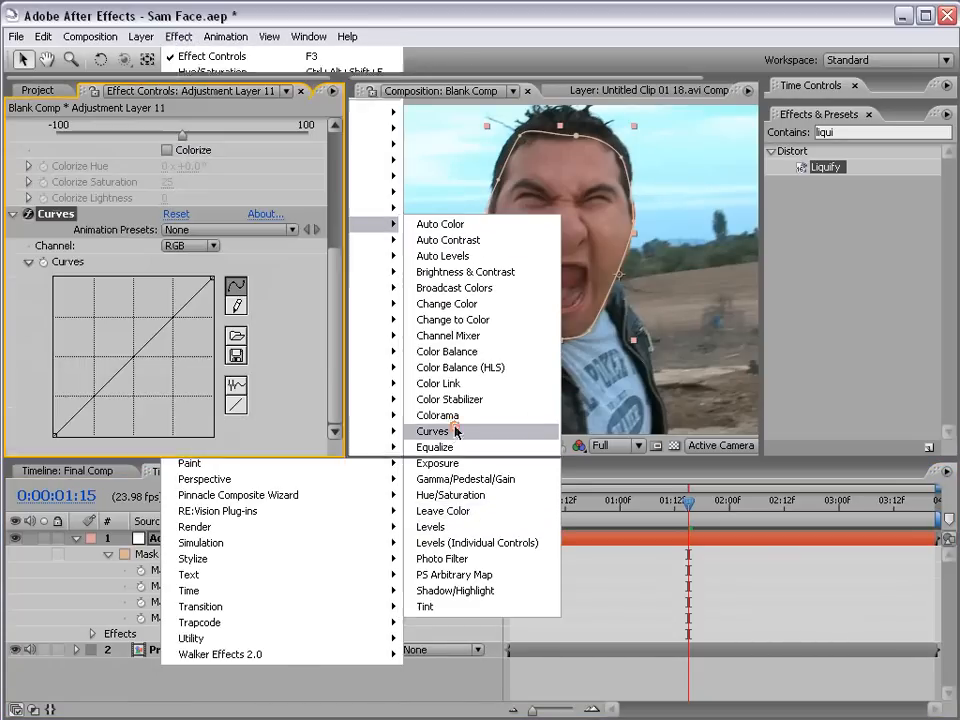
# Lower the Hue/Saturation effect's Master Saturation to -69 on the adjustment layer
pyautogui.scroll(5, 338, 312)
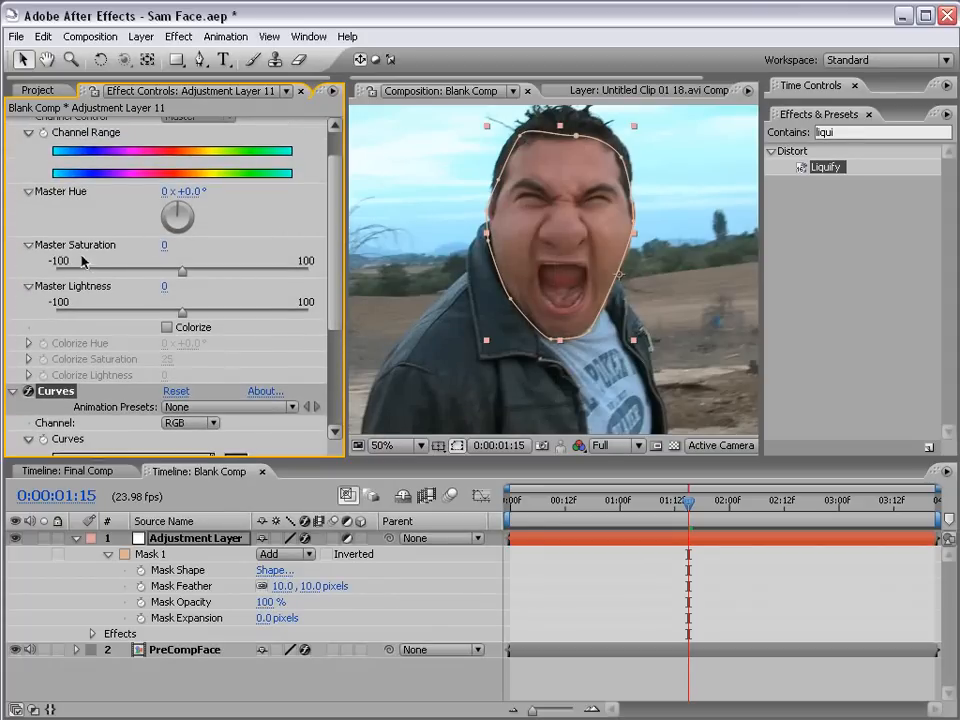
pyautogui.moveTo(181, 271); pyautogui.dragTo(97, 272)
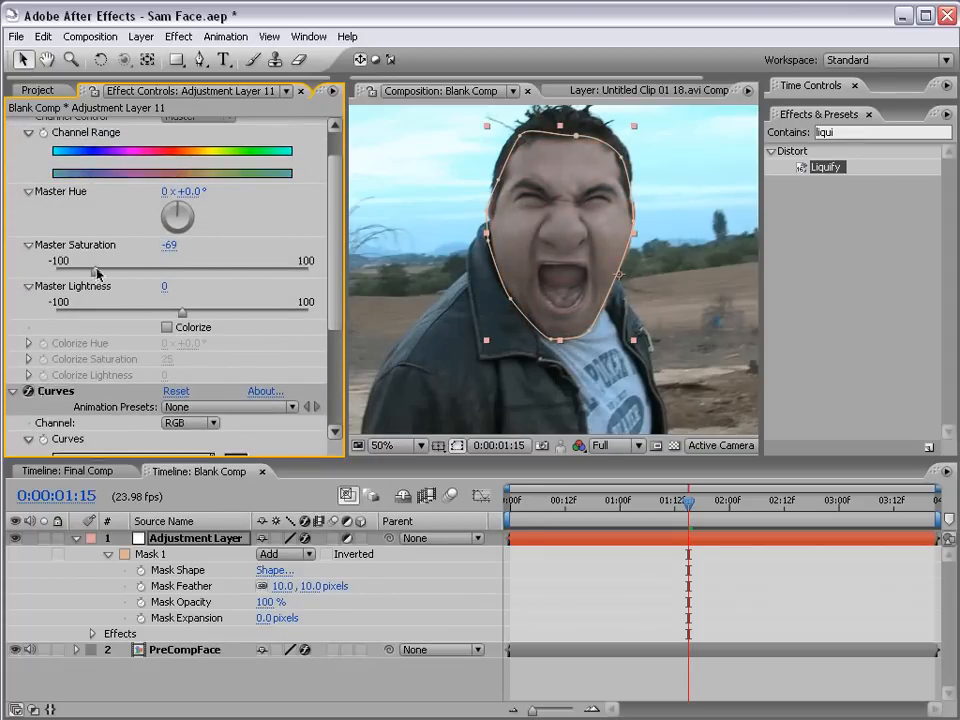
pyautogui.click(188, 538)
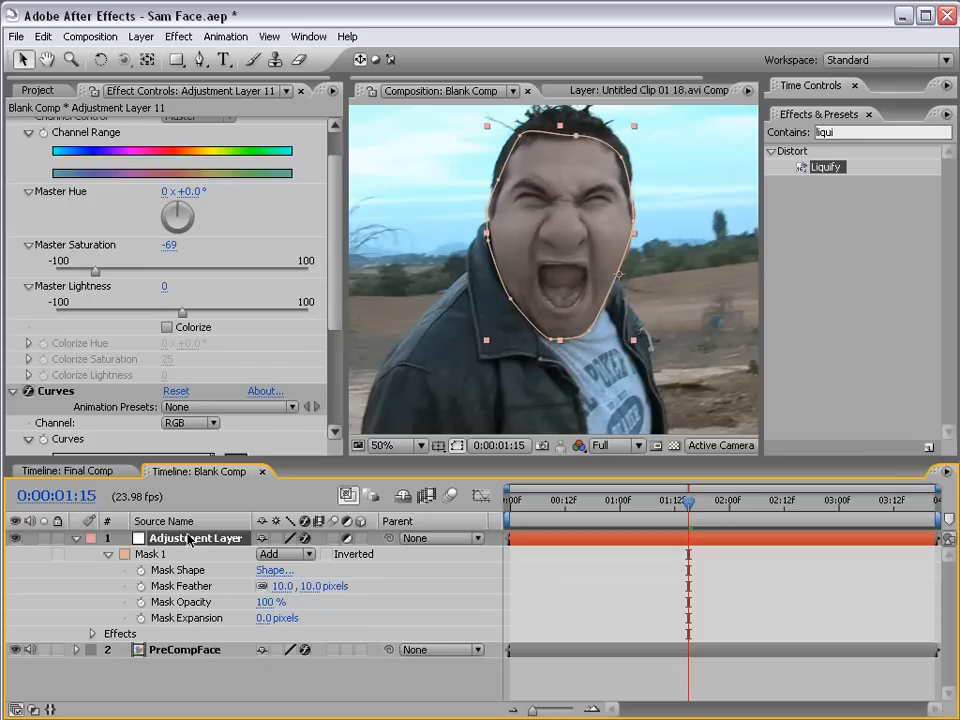
# Shape the RGB curve into a gentle S, lowering the shadows and raising the upper midtones for more contrast
pyautogui.moveTo(333, 254); pyautogui.dragTo(335, 356)
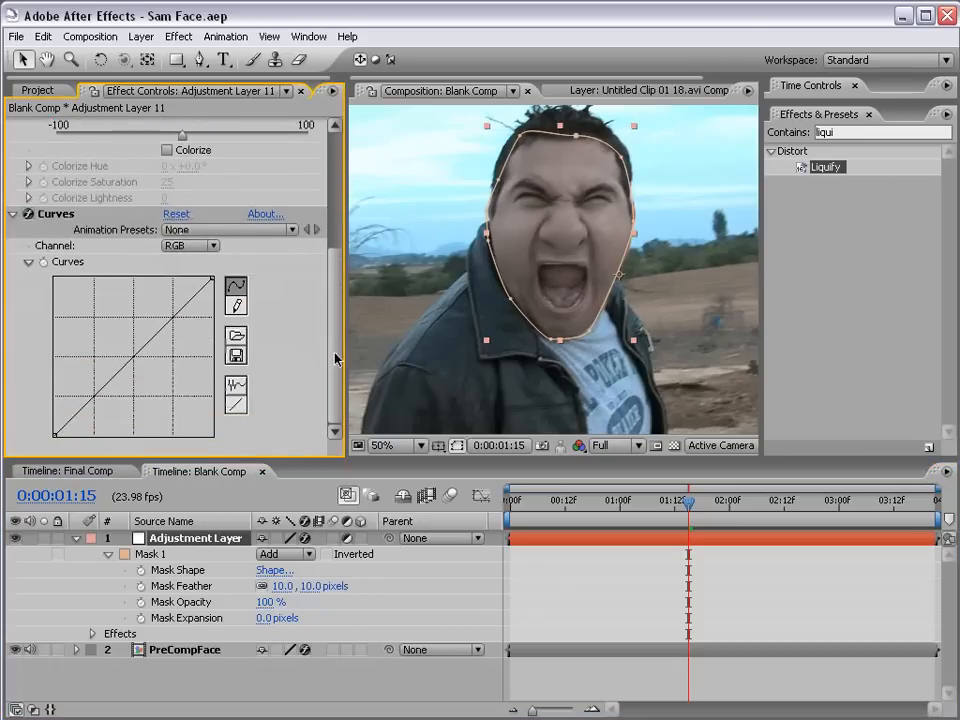
pyautogui.click(188, 245)
pyautogui.click(186, 250)
pyautogui.moveTo(109, 386); pyautogui.dragTo(107, 399)
pyautogui.moveTo(166, 340); pyautogui.dragTo(156, 327)
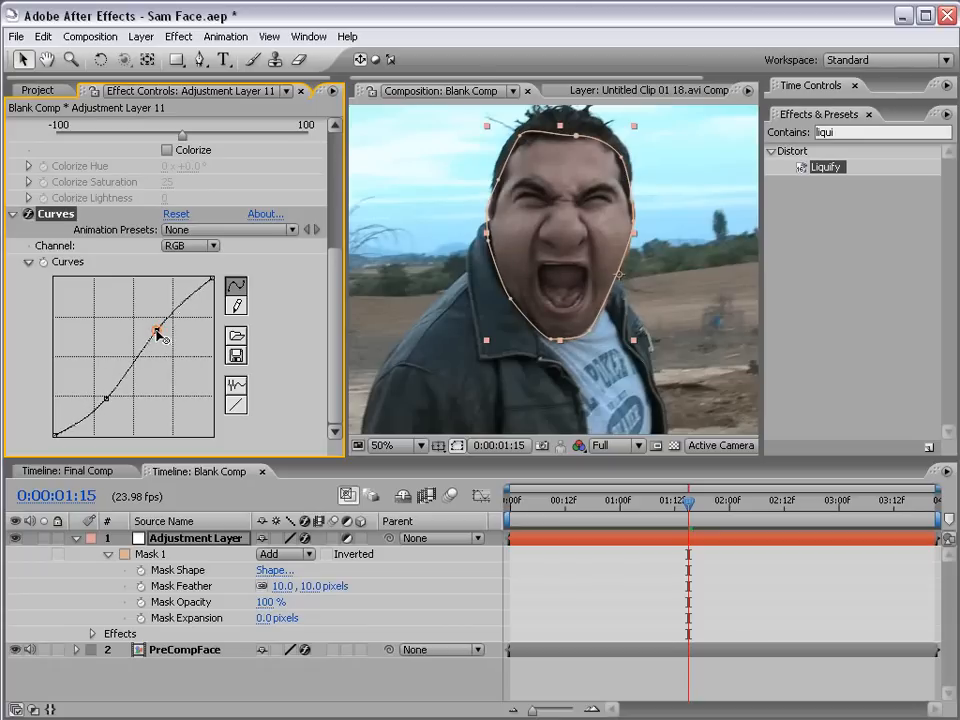
# Shape the Red channel's curve with a slightly lowered shadow point and an upper midtone anchor to reduce red in the darks
pyautogui.click(185, 248)
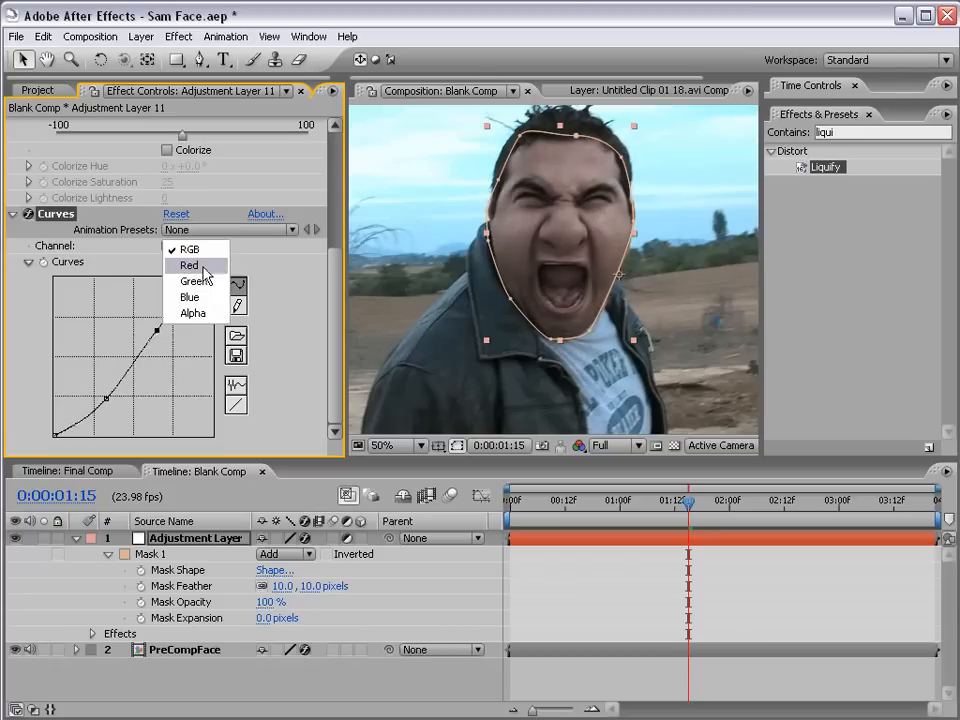
pyautogui.click(215, 267)
pyautogui.moveTo(143, 357); pyautogui.dragTo(133, 365)
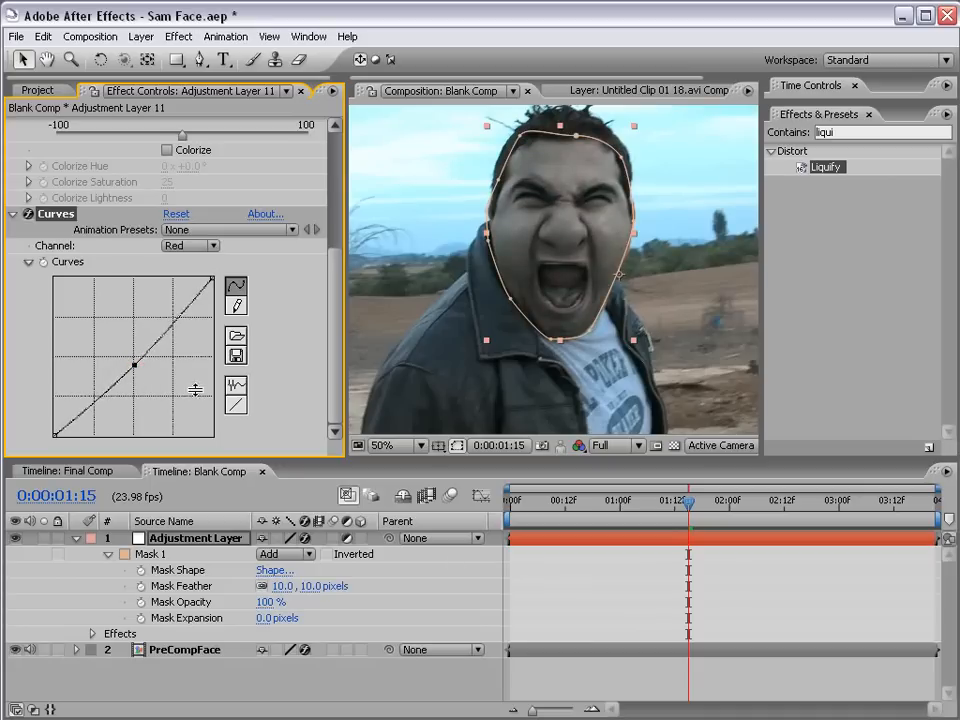
pyautogui.click(579, 579)
pyautogui.moveTo(134, 364); pyautogui.dragTo(92, 401)
pyautogui.click(150, 339)
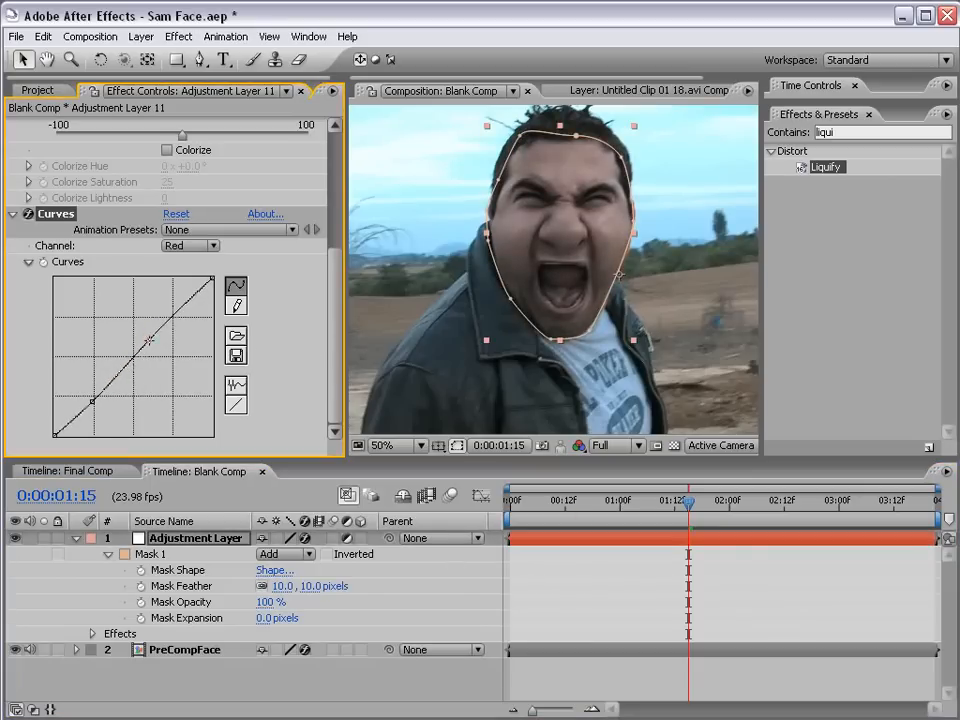
pyautogui.moveTo(93, 401); pyautogui.dragTo(95, 404)
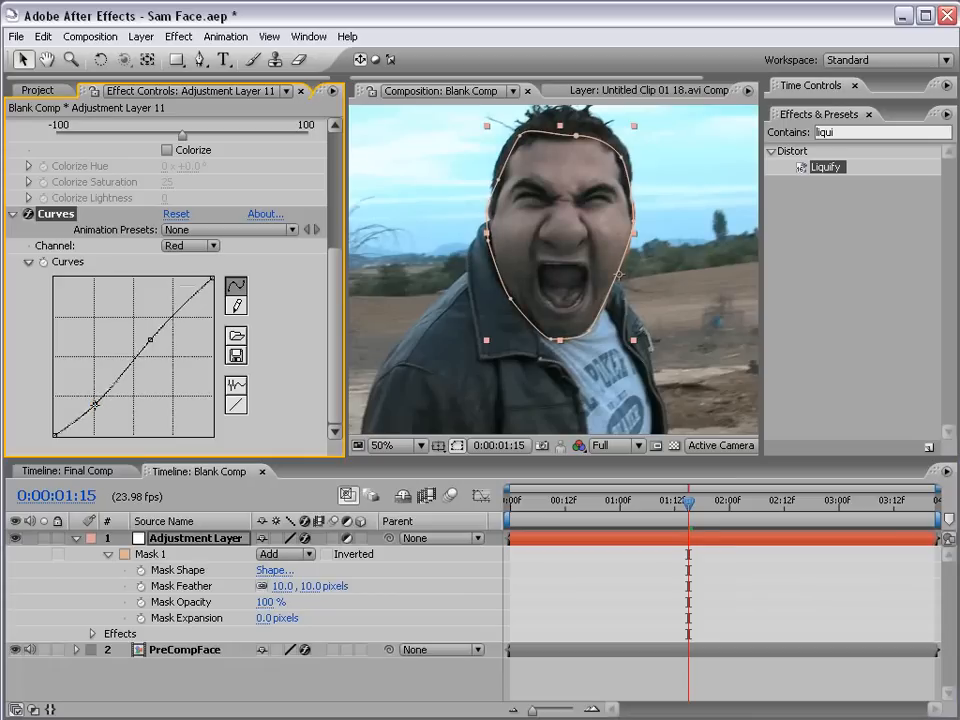
pyautogui.click(652, 587)
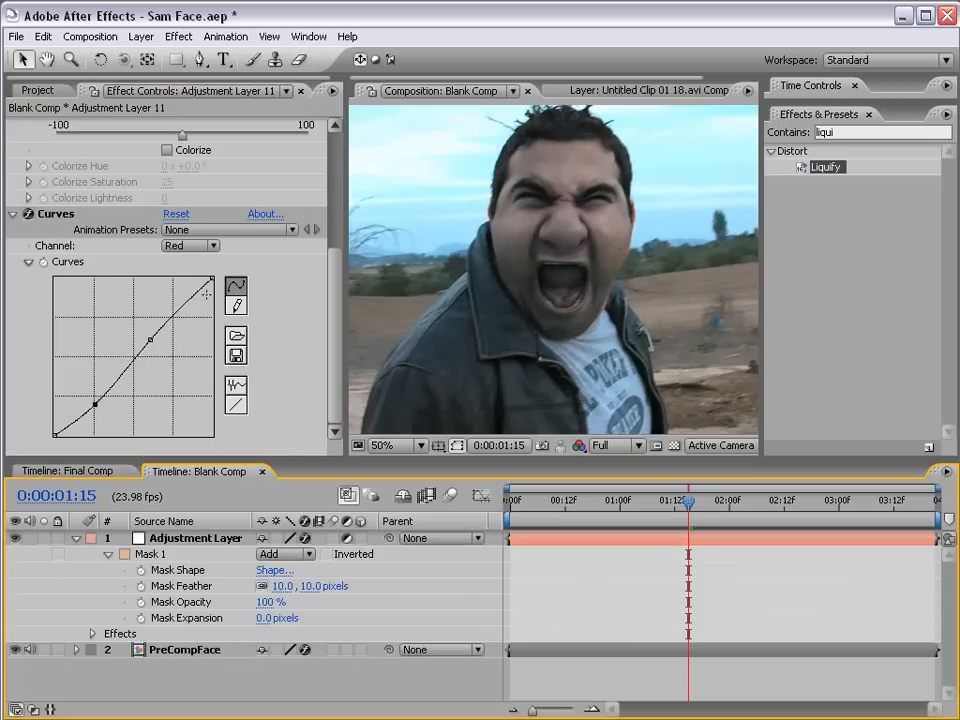
# Raise the midpoint of the Blue channel's curve slightly to tint the face cooler
pyautogui.click(187, 250)
pyautogui.click(191, 274)
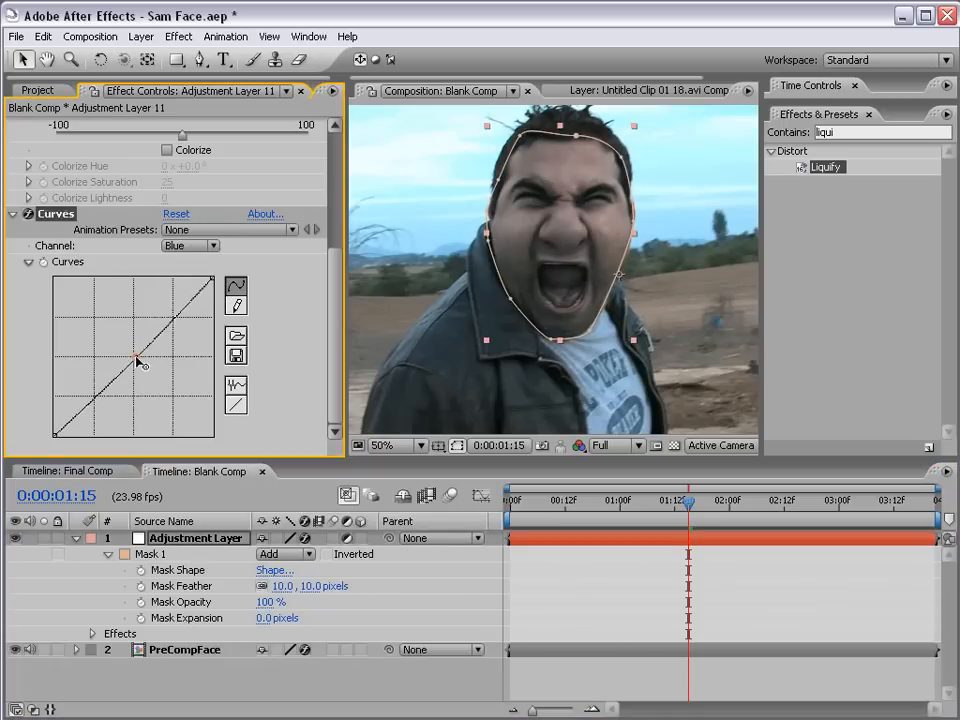
pyautogui.moveTo(137, 357); pyautogui.dragTo(132, 354)
pyautogui.click(580, 575)
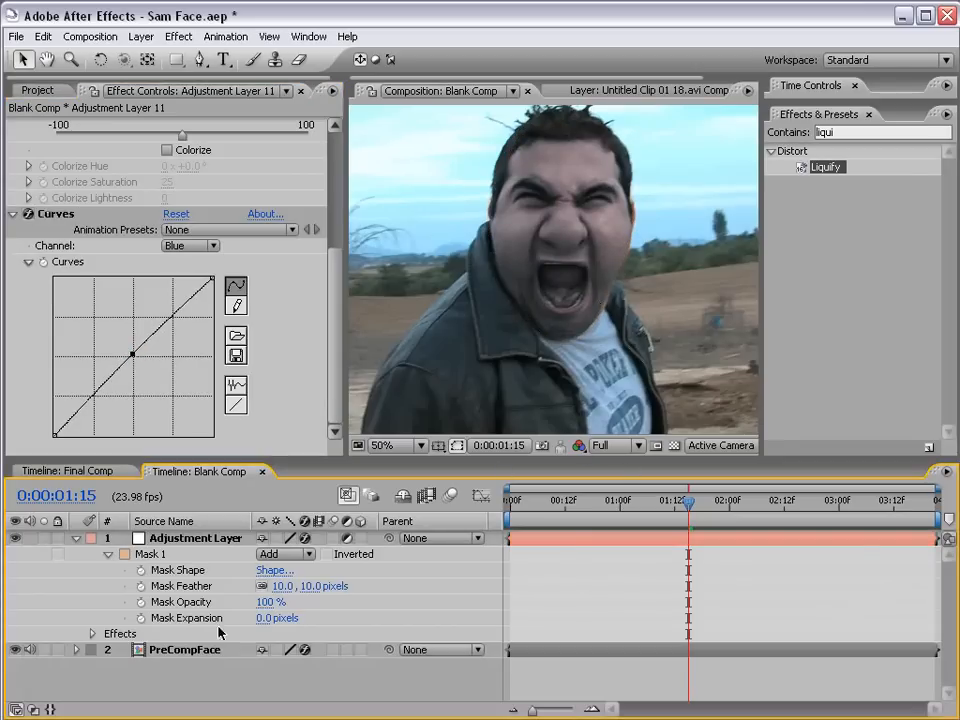
# Set the Mask Expansion of the adjustment layer's Mask 1 to 5 pixels
pyautogui.click(270, 618)
pyautogui.write('5')
pyautogui.press('Return')
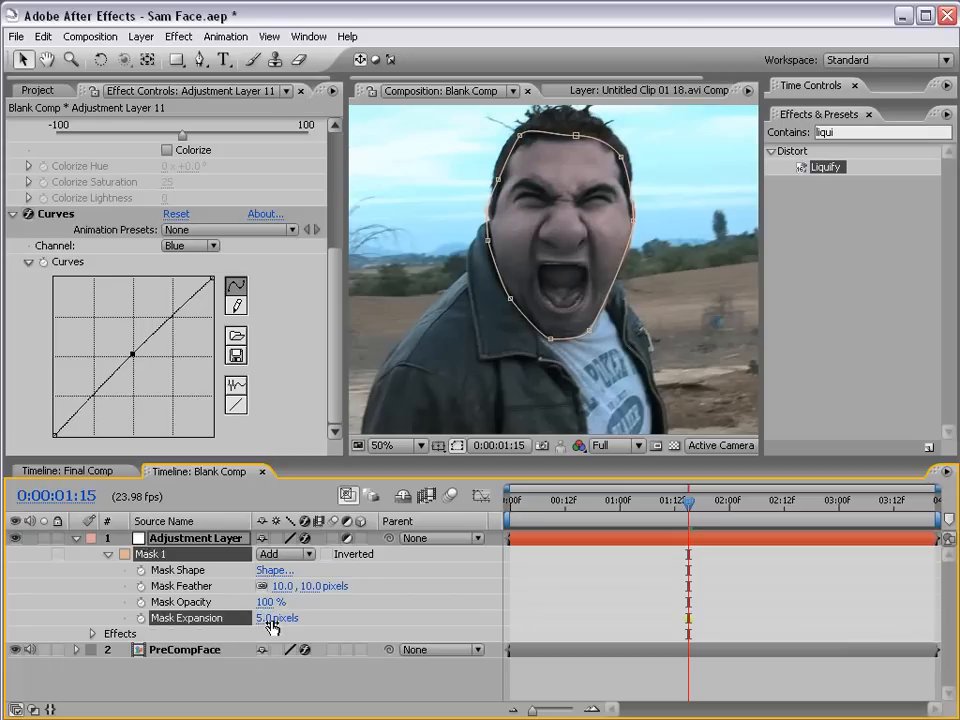
pyautogui.click(507, 606)
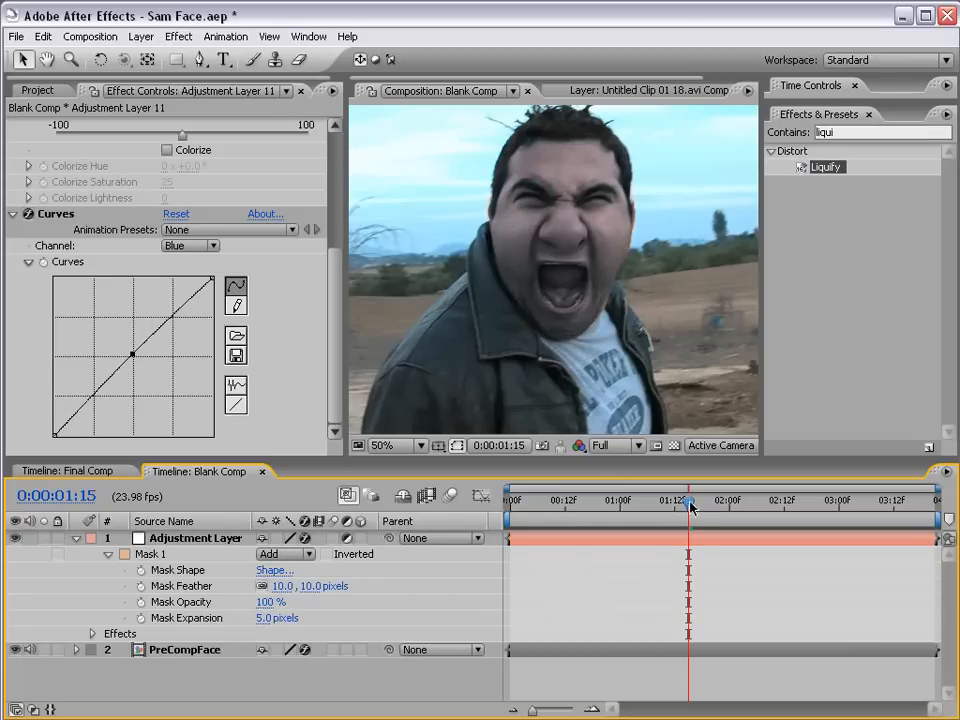
# Parent the adjustment layer to PreCompFace and scrub the timeline to check that the mask follows the face
pyautogui.moveTo(690, 506)
pyautogui.mouseDown()
pyautogui.moveTo(540, 512)
pyautogui.moveTo(690, 514)
pyautogui.mouseUp()
pyautogui.click(690, 542)
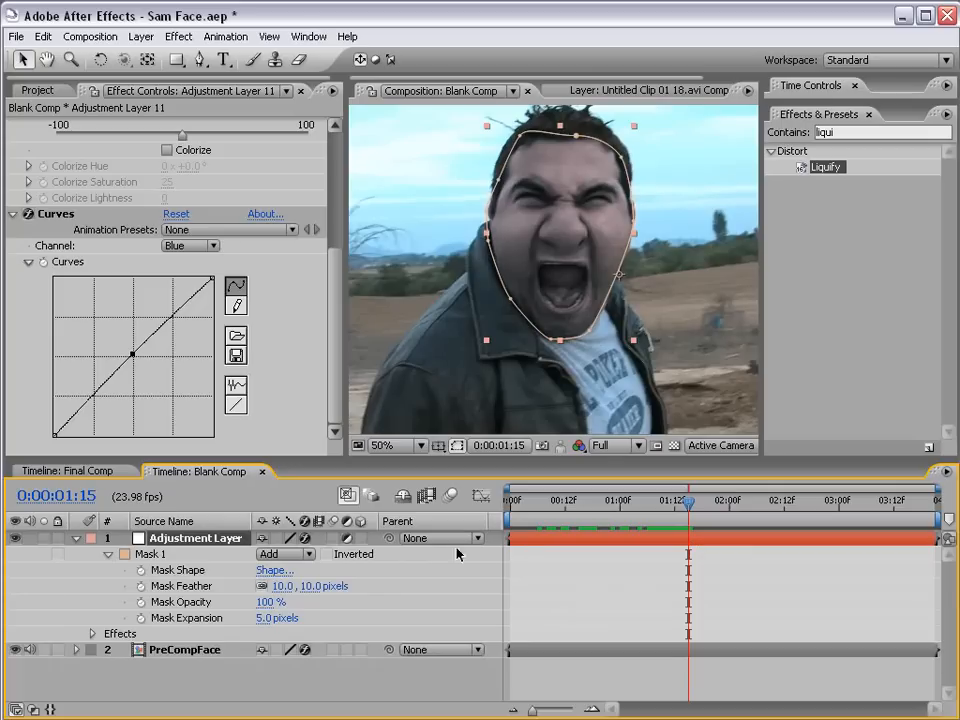
pyautogui.moveTo(388, 545); pyautogui.dragTo(167, 660)
pyautogui.moveTo(688, 503)
pyautogui.mouseDown()
pyautogui.moveTo(660, 514)
pyautogui.moveTo(552, 514)
pyautogui.moveTo(791, 514)
pyautogui.moveTo(686, 516)
pyautogui.mouseUp()
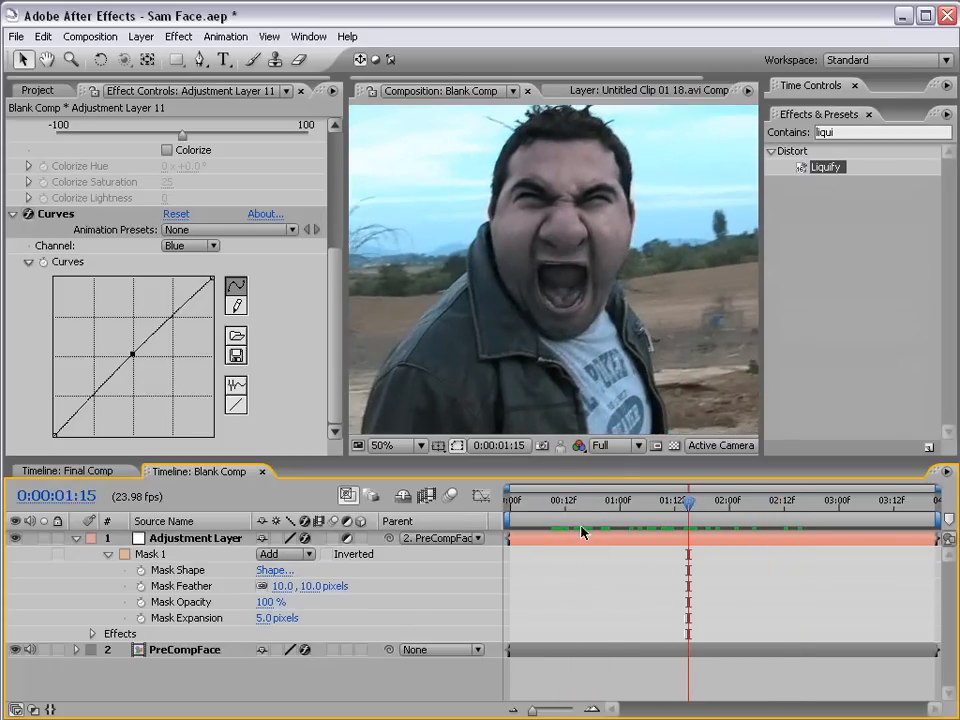
# Reveal PreCompFace's animated properties, including Liquify's Distortion Percentage, and enlarge the timeline area
pyautogui.click(160, 553)
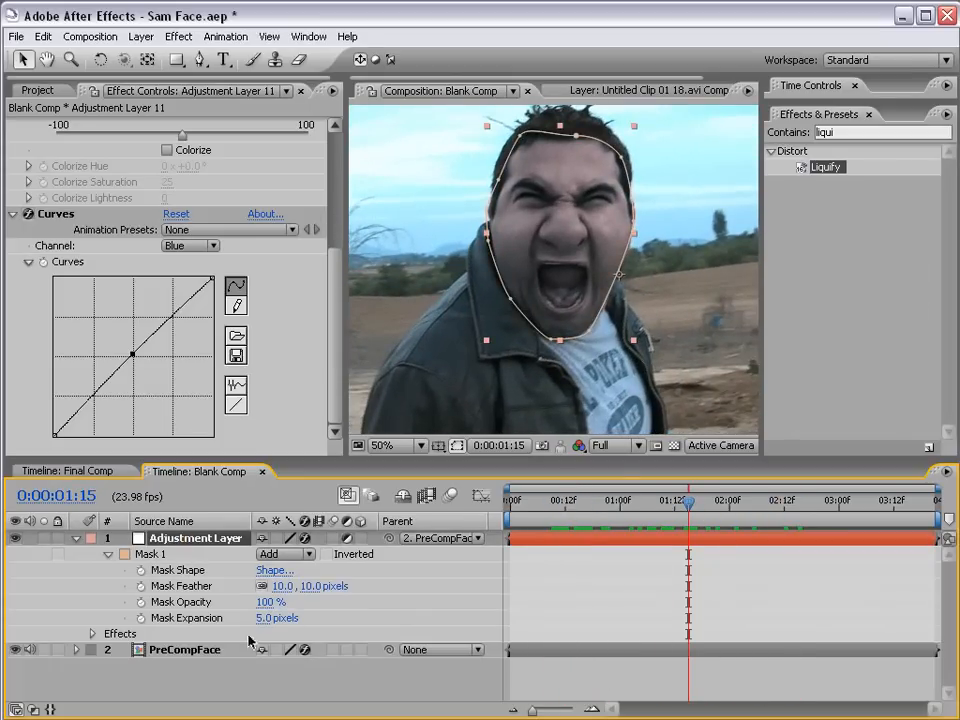
pyautogui.click(186, 651)
pyautogui.press('u')
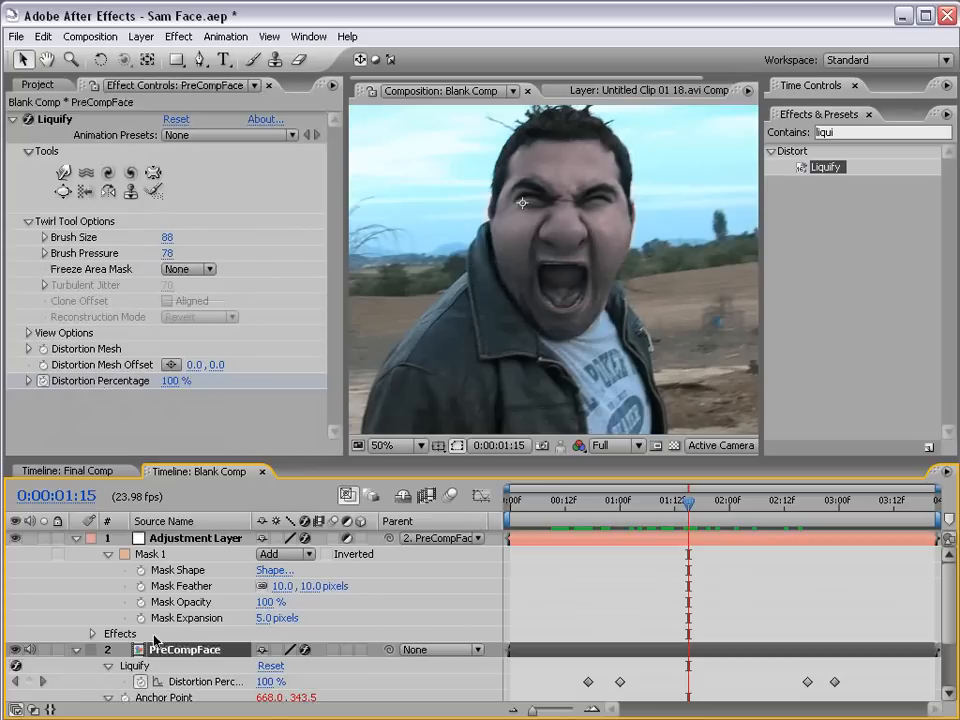
pyautogui.scroll(-3, 180, 617)
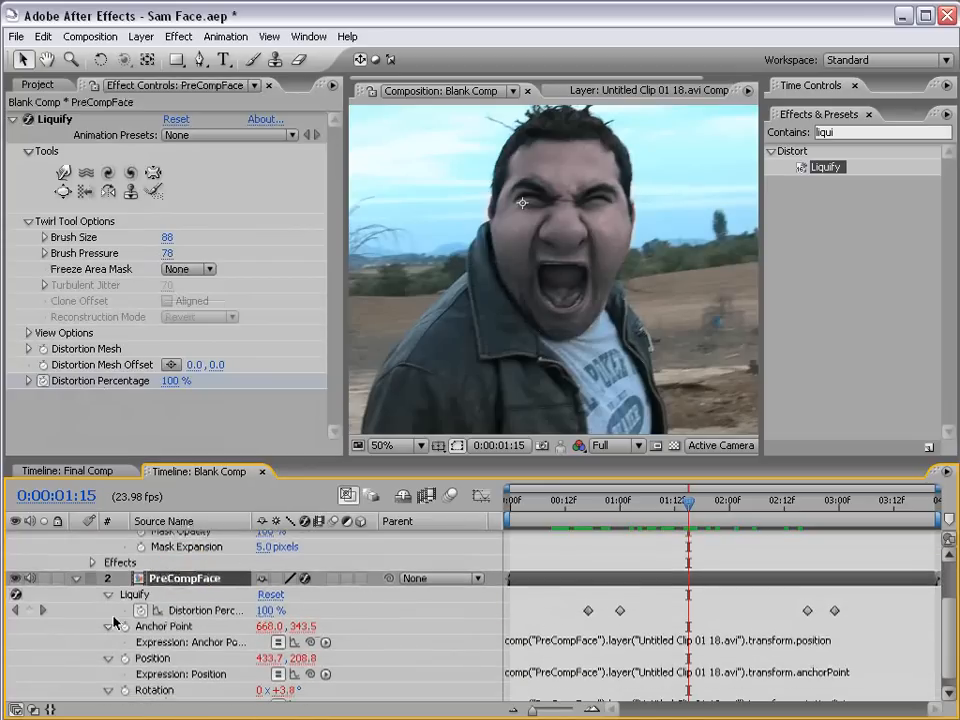
pyautogui.scroll(2, 212, 553)
pyautogui.moveTo(390, 460); pyautogui.dragTo(393, 428)
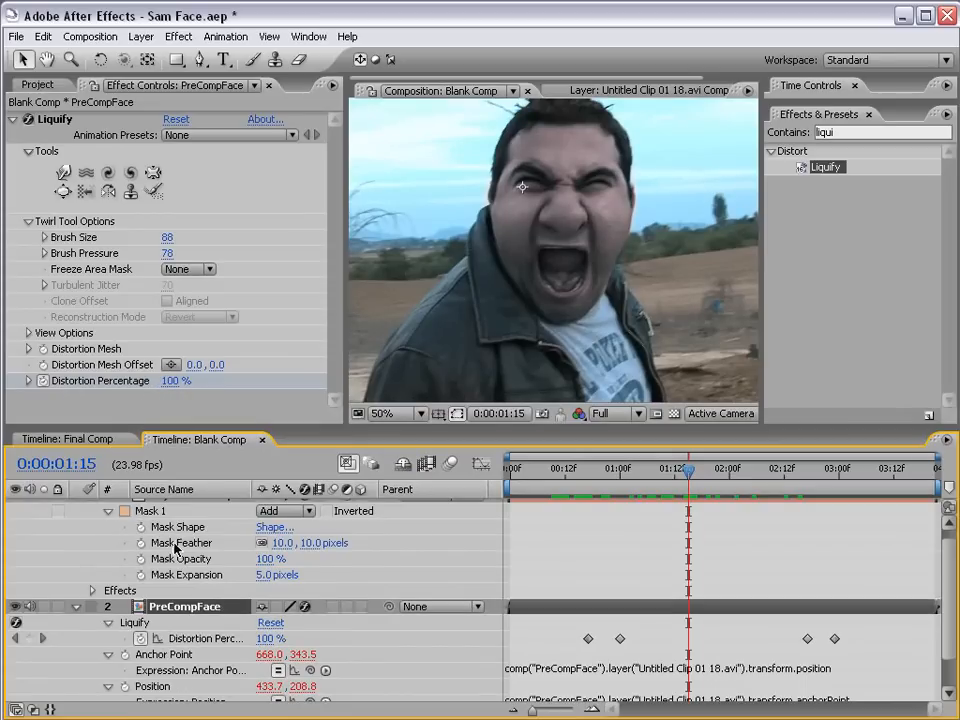
pyautogui.scroll(1, 175, 548)
# Link the adjustment layer's Opacity by expression to PreCompFace's Liquify Distortion Percentage
pyautogui.click(173, 507)
pyautogui.press('t')
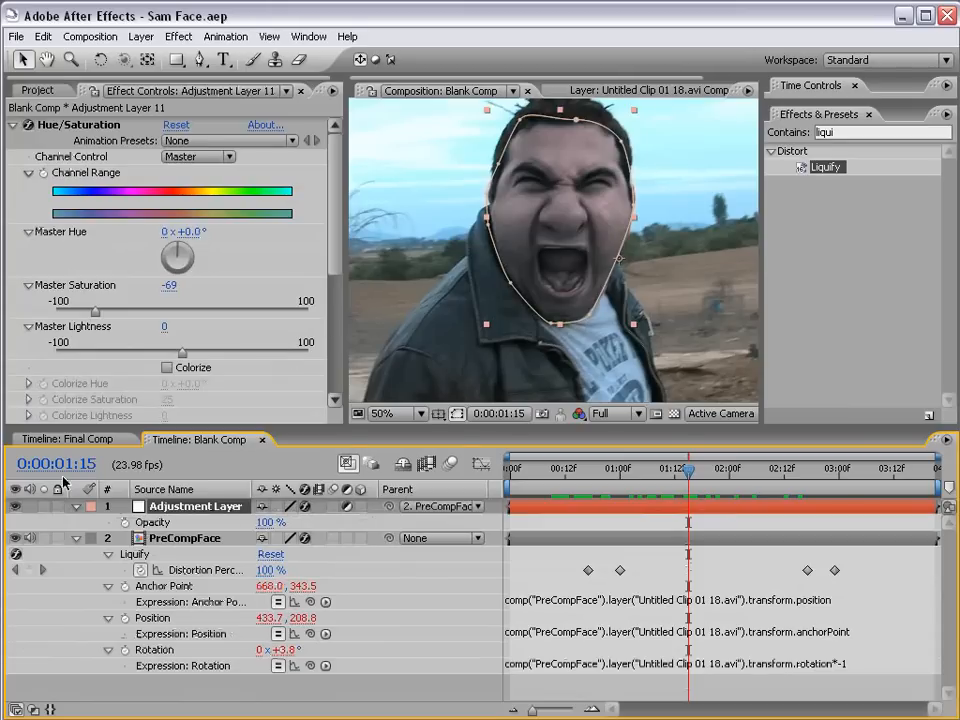
pyautogui.keyDown('alt'); pyautogui.click(127, 527); pyautogui.keyUp('alt')
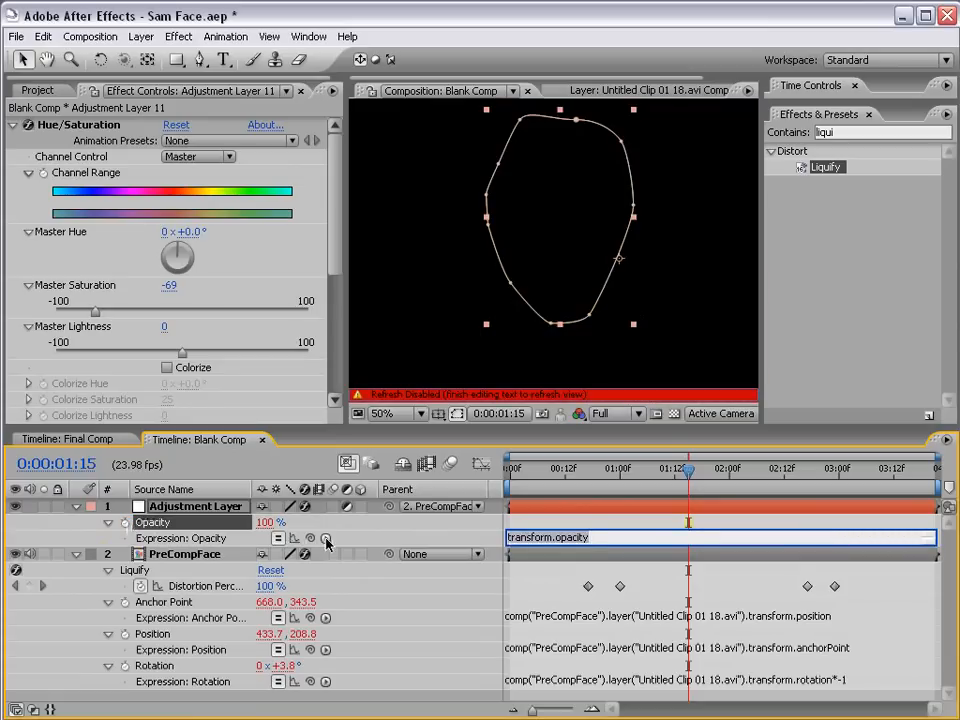
pyautogui.moveTo(311, 538)
pyautogui.mouseDown()
pyautogui.moveTo(397, 533)
pyautogui.moveTo(200, 600)
pyautogui.moveTo(213, 593)
pyautogui.mouseUp()
pyautogui.click(546, 414)
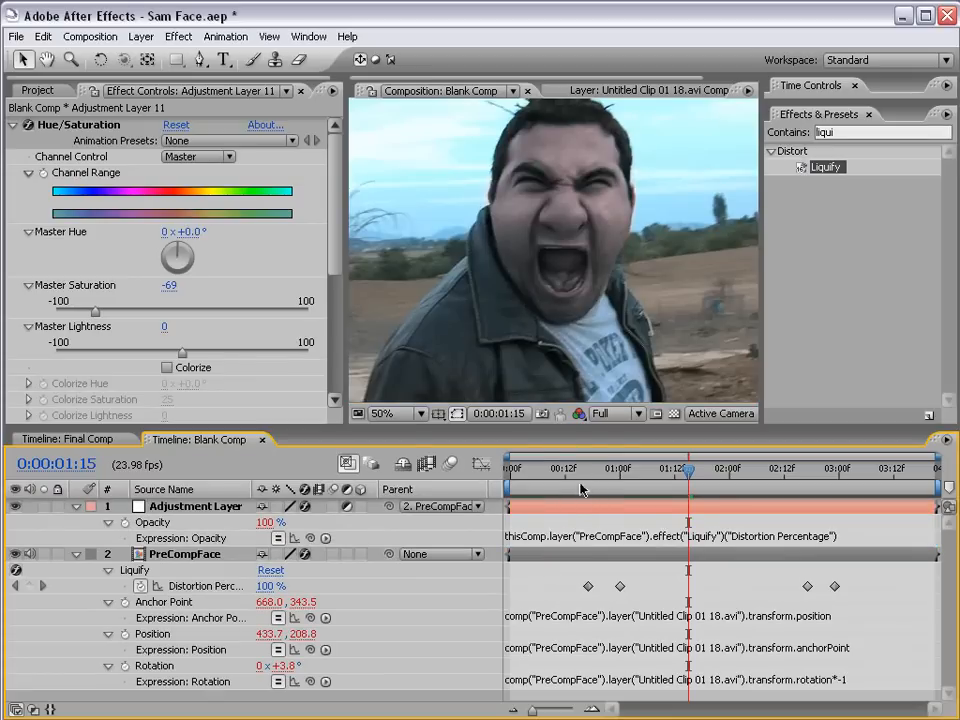
# Move the first Distortion Percentage keyframe slightly earlier, scrub through the transition to check it, and save the project
pyautogui.moveTo(578, 468); pyautogui.dragTo(638, 480)
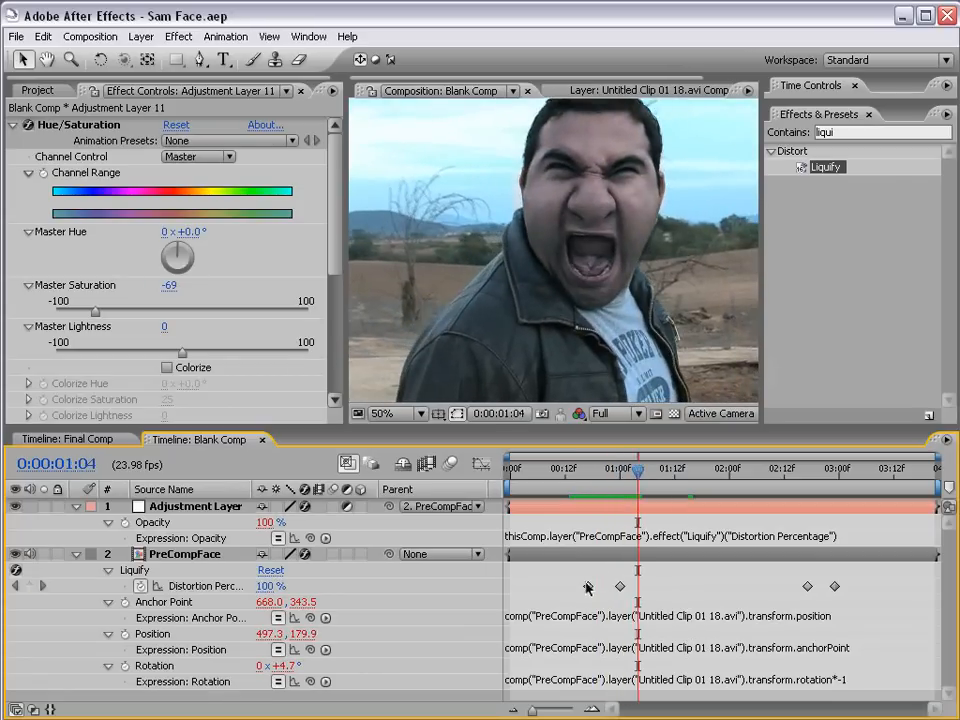
pyautogui.click(586, 588)
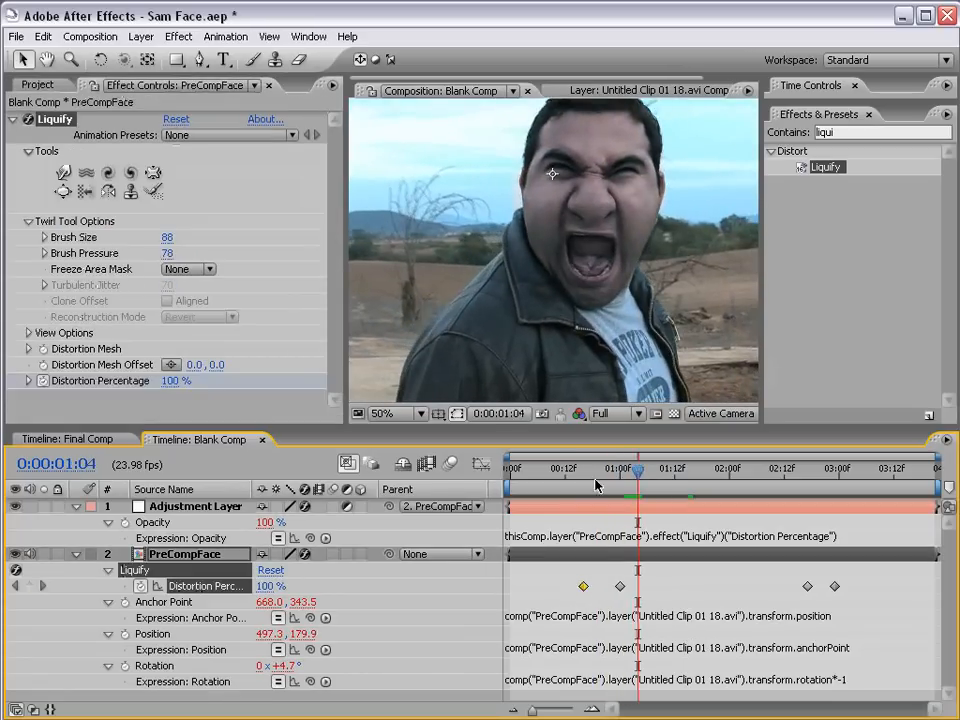
pyautogui.moveTo(585, 472)
pyautogui.mouseDown()
pyautogui.moveTo(648, 474)
pyautogui.moveTo(648, 494)
pyautogui.mouseUp()
pyautogui.click(551, 568)
pyautogui.hotkey('ctrl', 's')
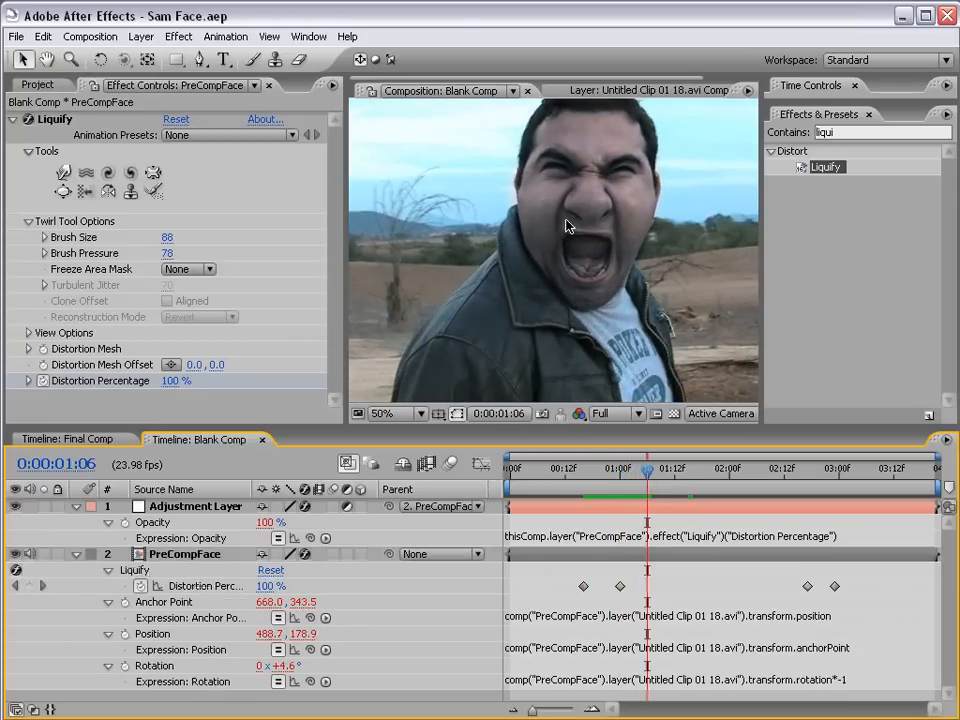
# Show the adjustment layer's Mask Shape property and enable keyframing for it at 0:00:00:23
pyautogui.click(77, 507)
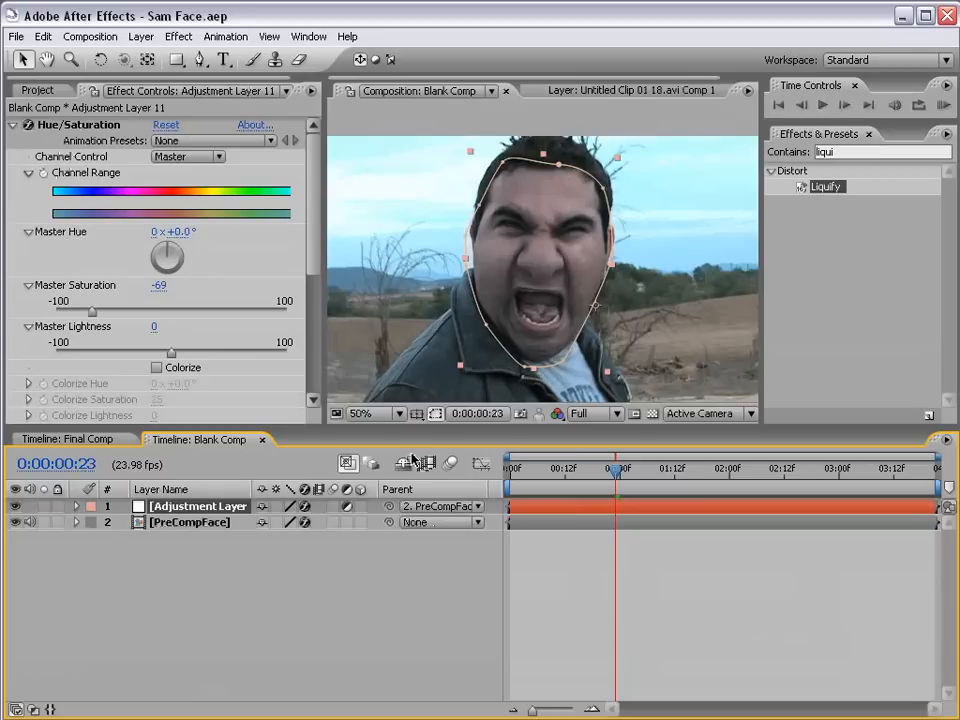
pyautogui.press('m')
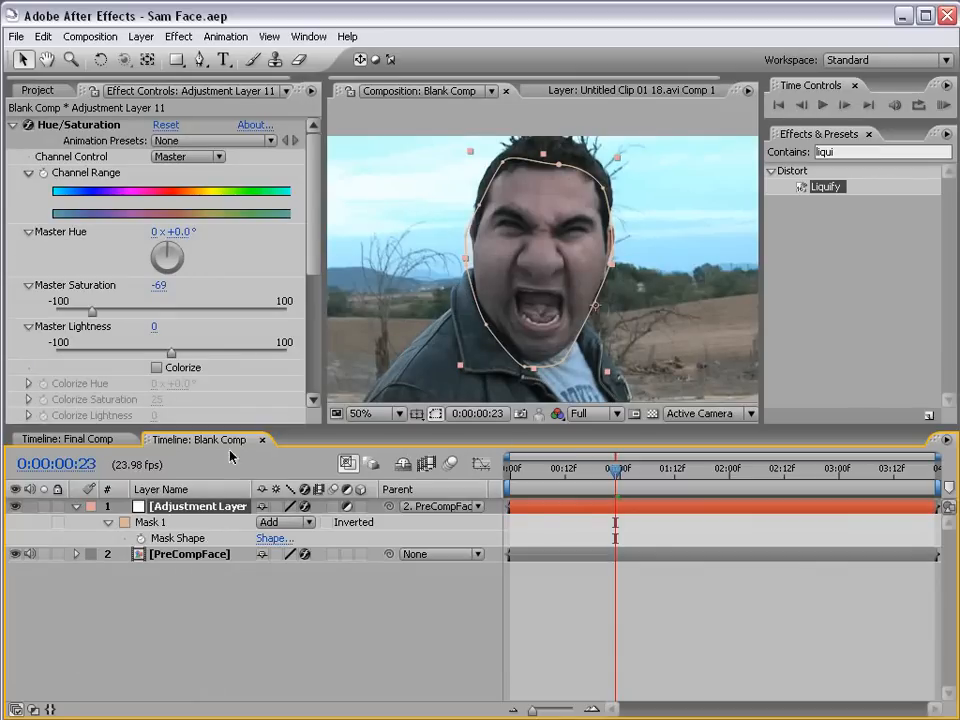
pyautogui.click(140, 540)
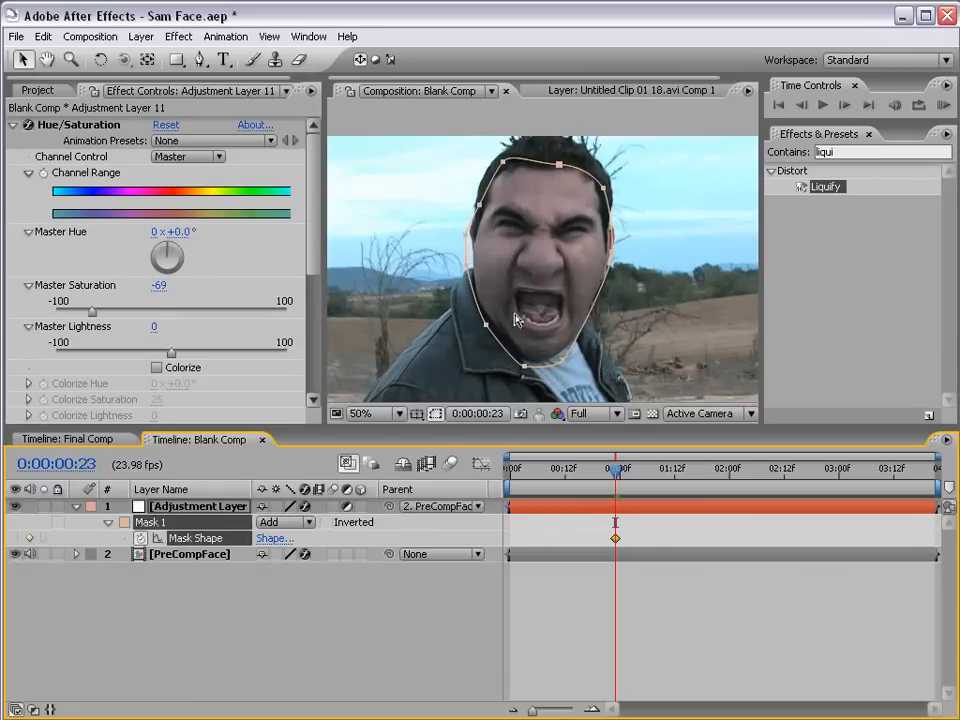
# Refit the image-left edge of the adjustment layer's mask more closely to the face at 0:00:00:23
pyautogui.click(560, 370)
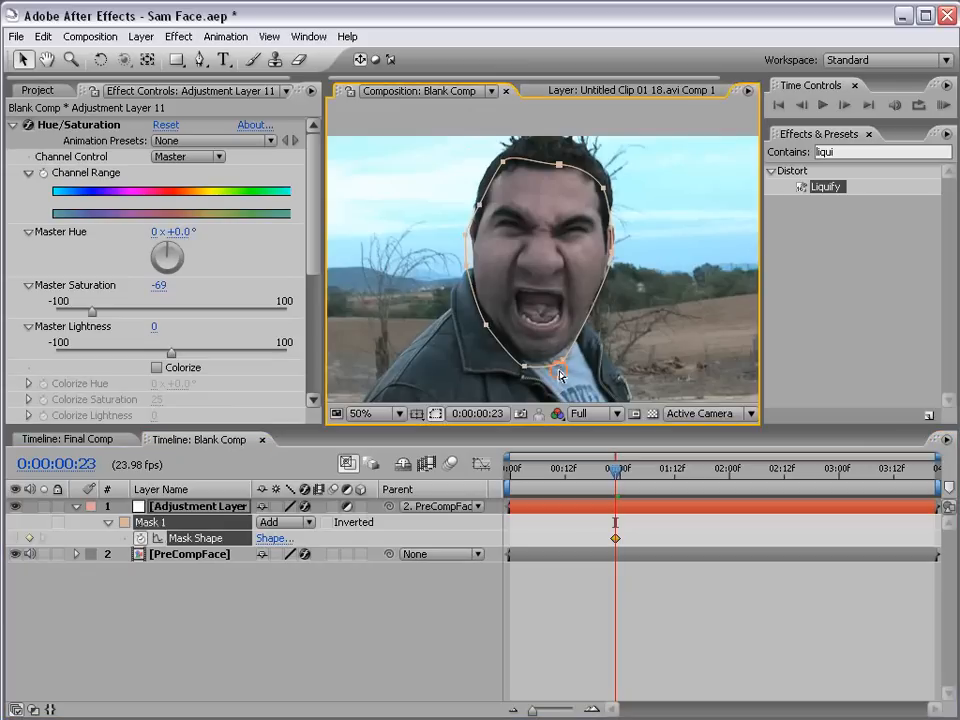
pyautogui.click(474, 267)
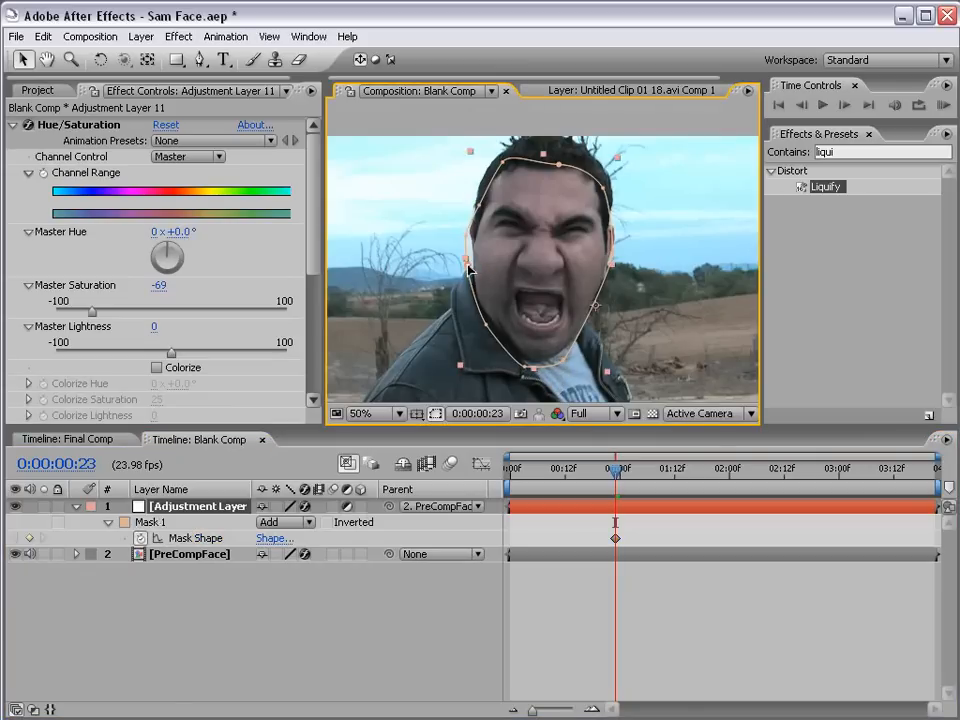
pyautogui.click(469, 264)
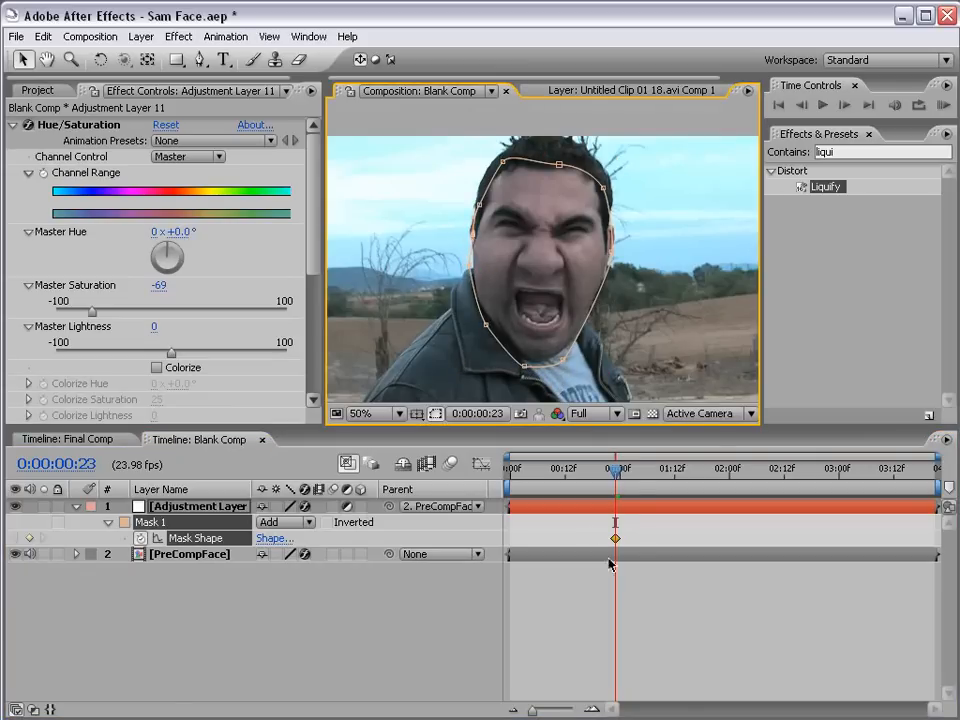
# Move to 0:00:01:13 and reshape the image-left side of the mask to follow the face, keyframing the new shape
pyautogui.moveTo(615, 469); pyautogui.dragTo(679, 478)
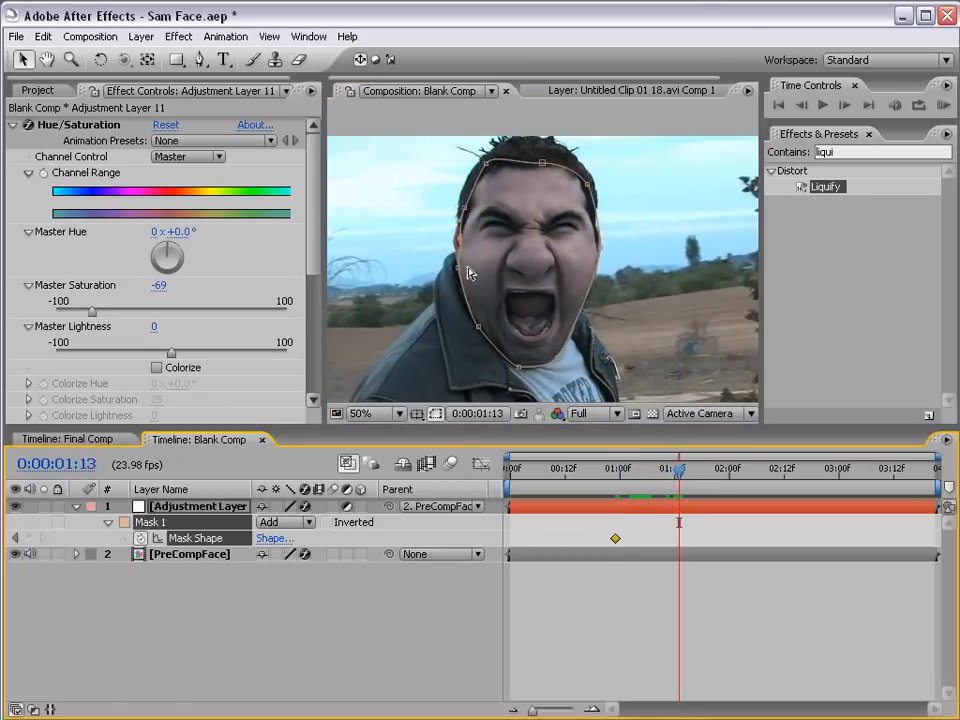
pyautogui.press('space')
pyautogui.scroll(1, 459, 246)
pyautogui.moveTo(407, 253); pyautogui.dragTo(434, 256)
pyautogui.click(442, 312)
pyautogui.press('space')
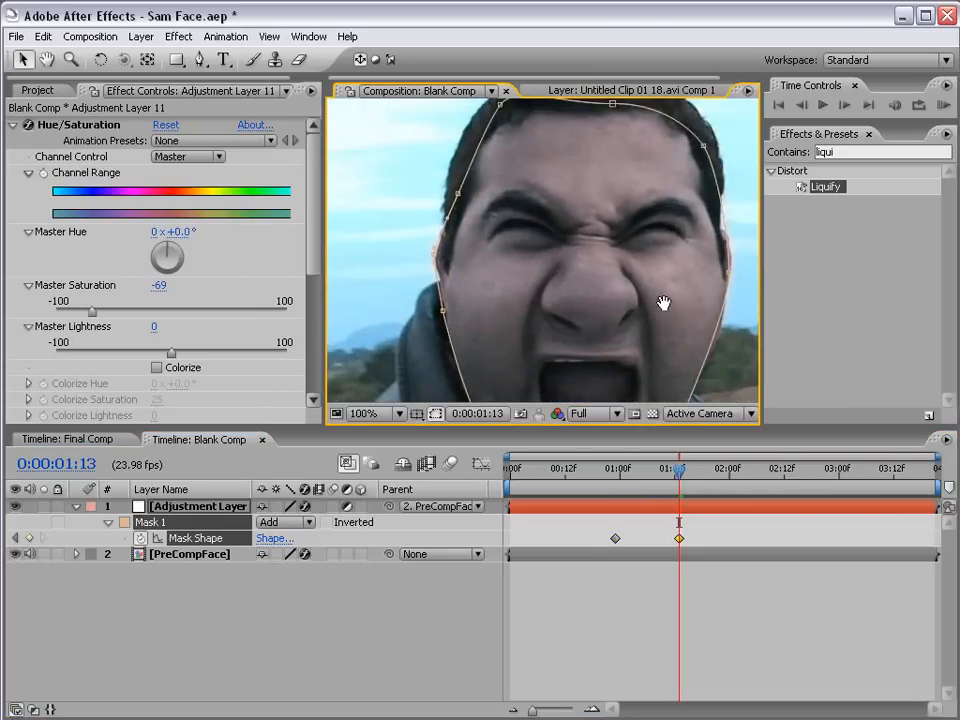
pyautogui.moveTo(663, 302); pyautogui.dragTo(664, 228)
# Move to 0:00:01:23 and pull the mask's chin and image-right cheek points in to match the face
pyautogui.moveTo(688, 477); pyautogui.dragTo(724, 477)
pyautogui.press('space')
pyautogui.moveTo(535, 443); pyautogui.dragTo(574, 336)
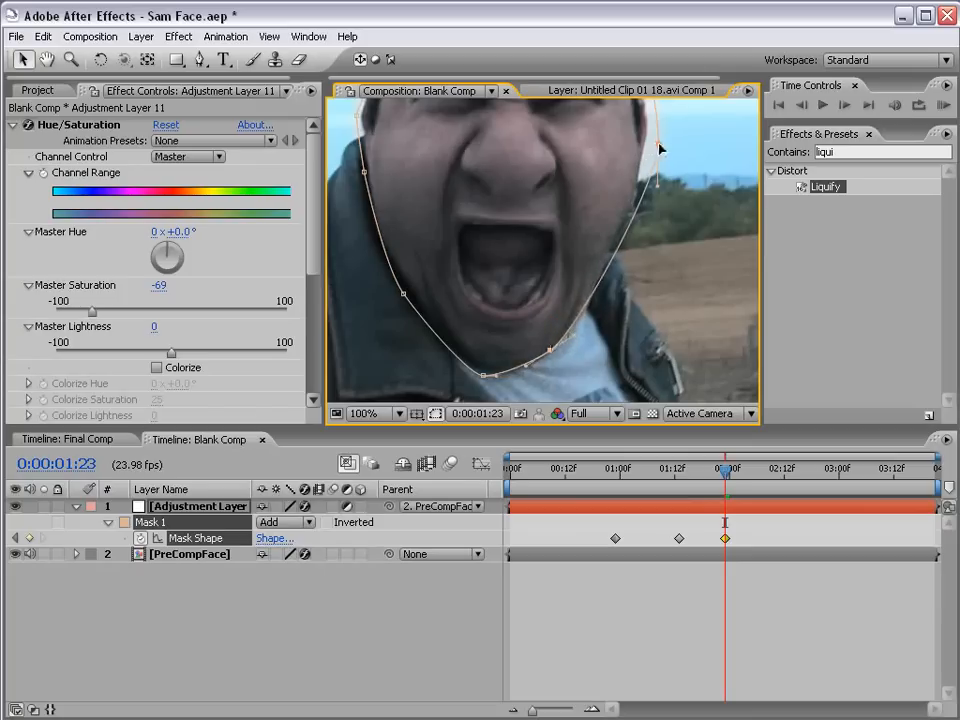
pyautogui.moveTo(660, 148); pyautogui.dragTo(647, 150)
pyautogui.scroll(-1, 487, 231)
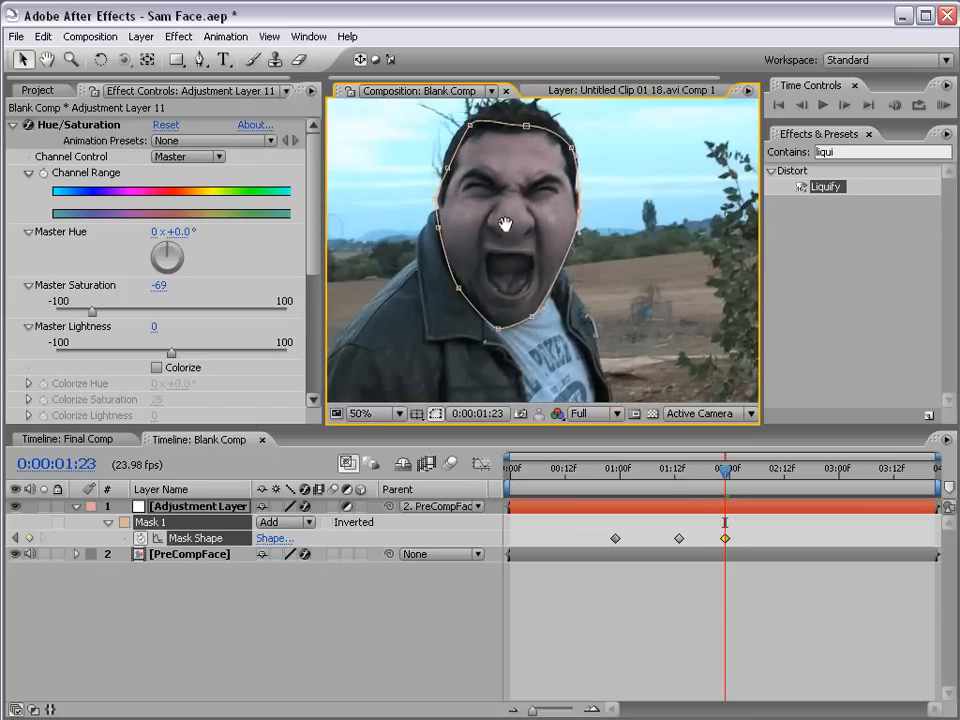
# Refit the mask to the face at 0:00:02:11, save the project, and scrub back through the animation to check it
pyautogui.moveTo(750, 487); pyautogui.dragTo(781, 484)
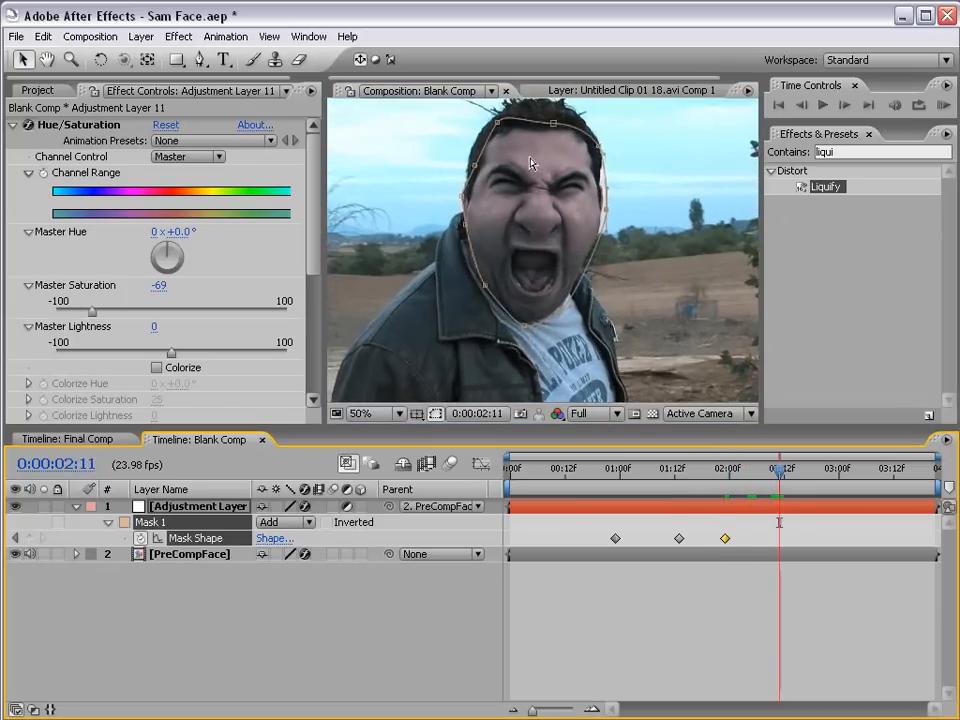
pyautogui.click(626, 626)
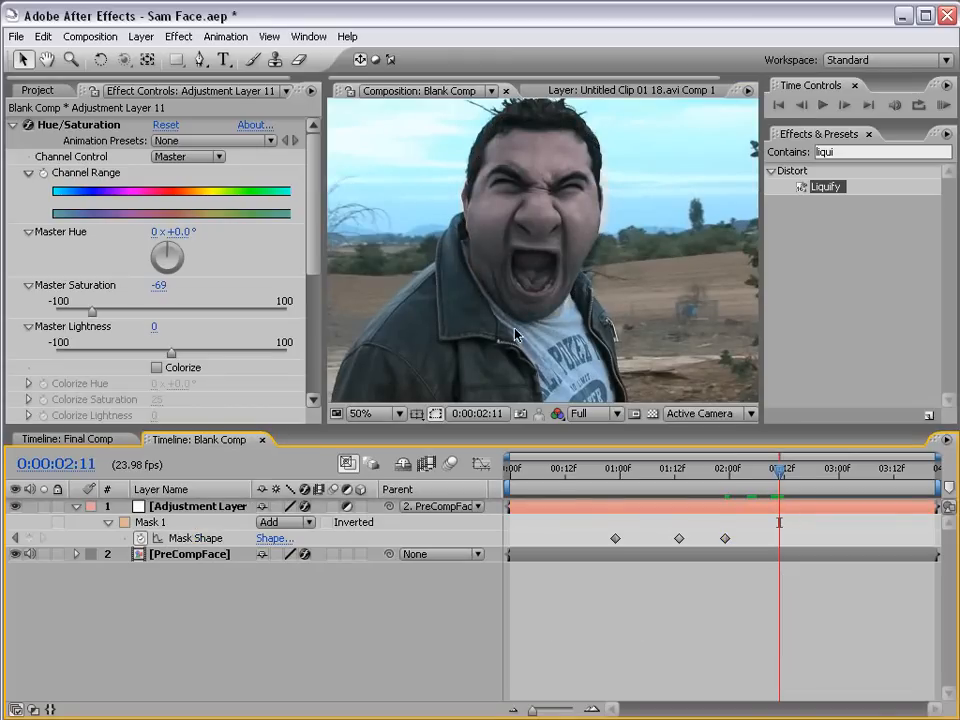
pyautogui.click(731, 512)
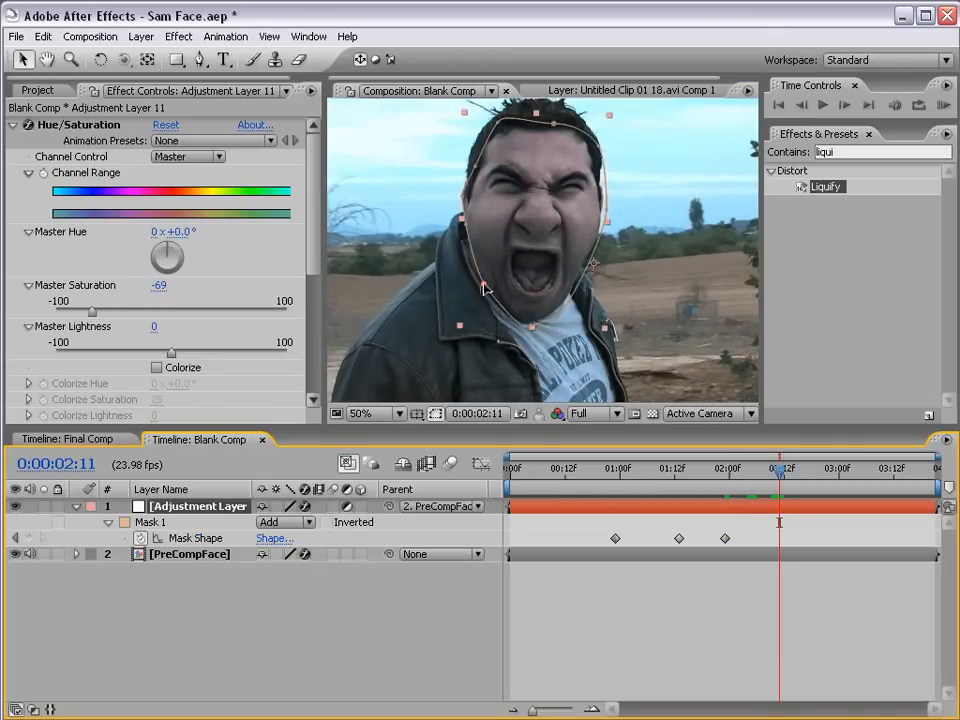
pyautogui.moveTo(483, 284); pyautogui.dragTo(478, 287)
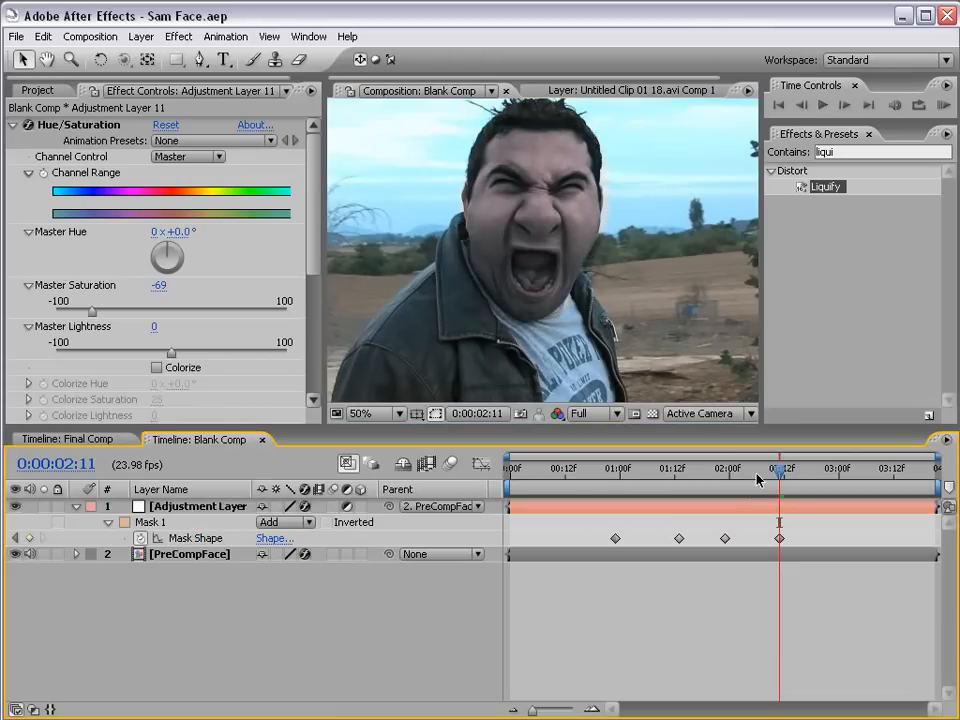
pyautogui.moveTo(779, 469); pyautogui.dragTo(594, 477)
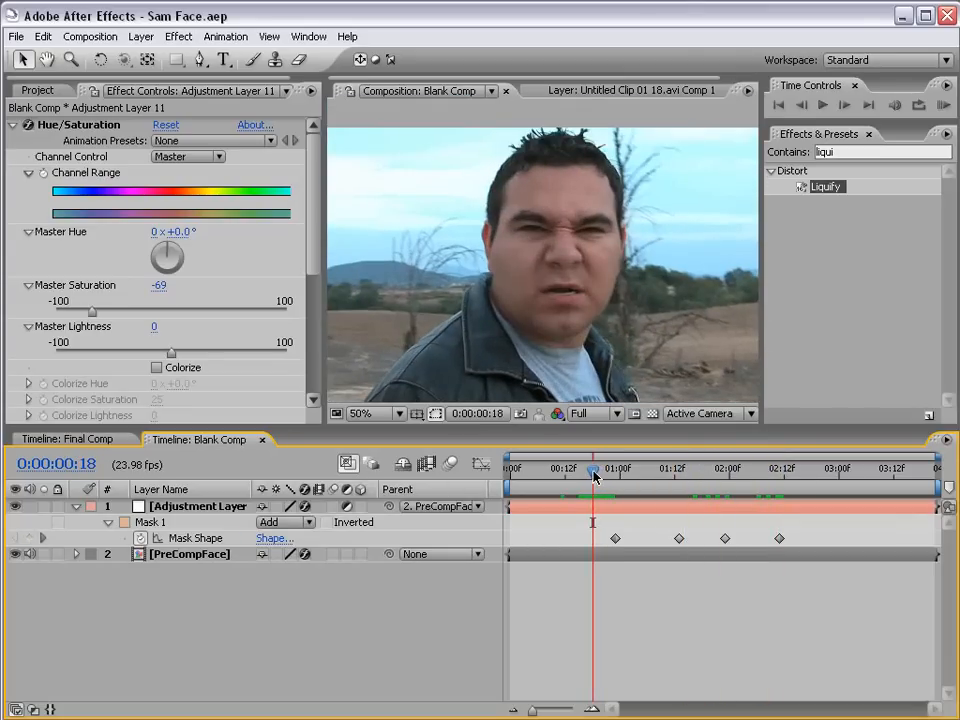
# Create a new adjustment layer, apply Curves to it, and pull the RGB curve down to darken the image heavily
pyautogui.click(141, 36)
pyautogui.moveTo(150, 64)
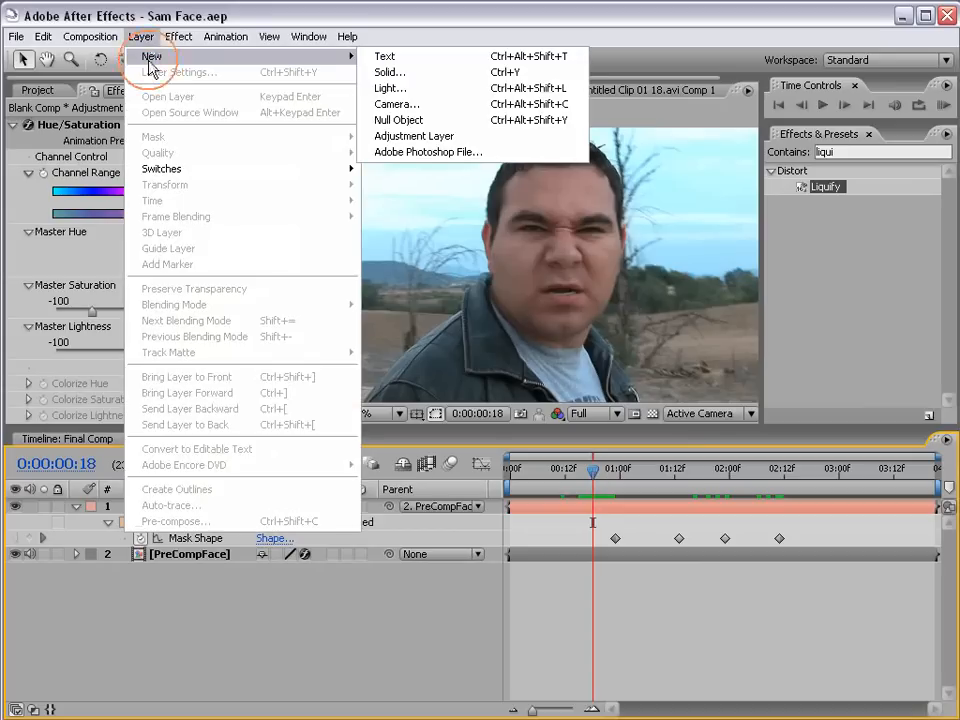
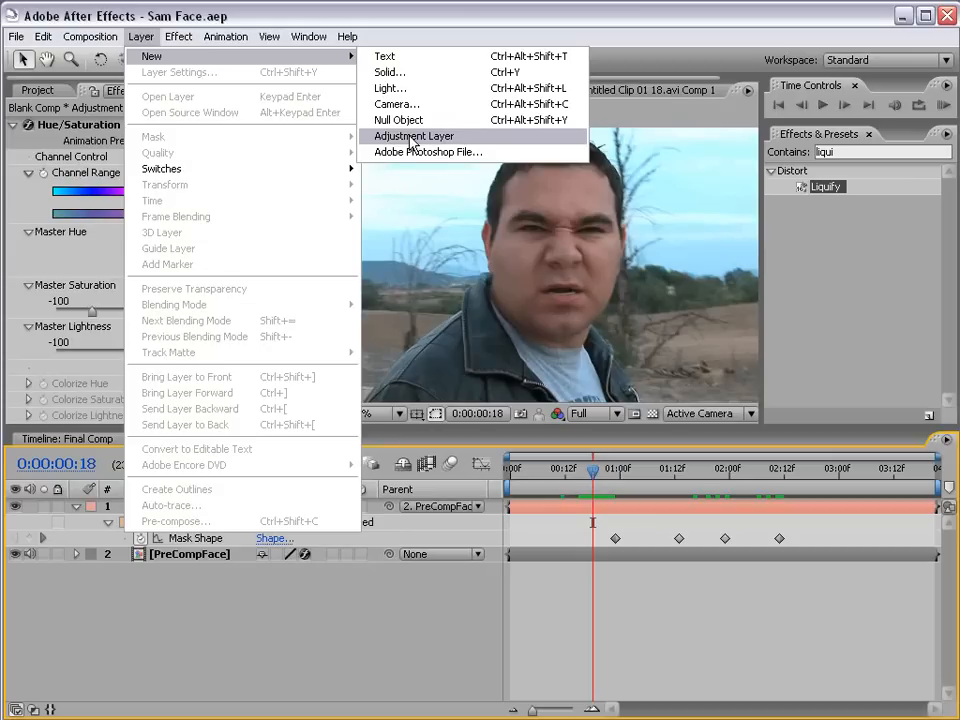
pyautogui.click(410, 137)
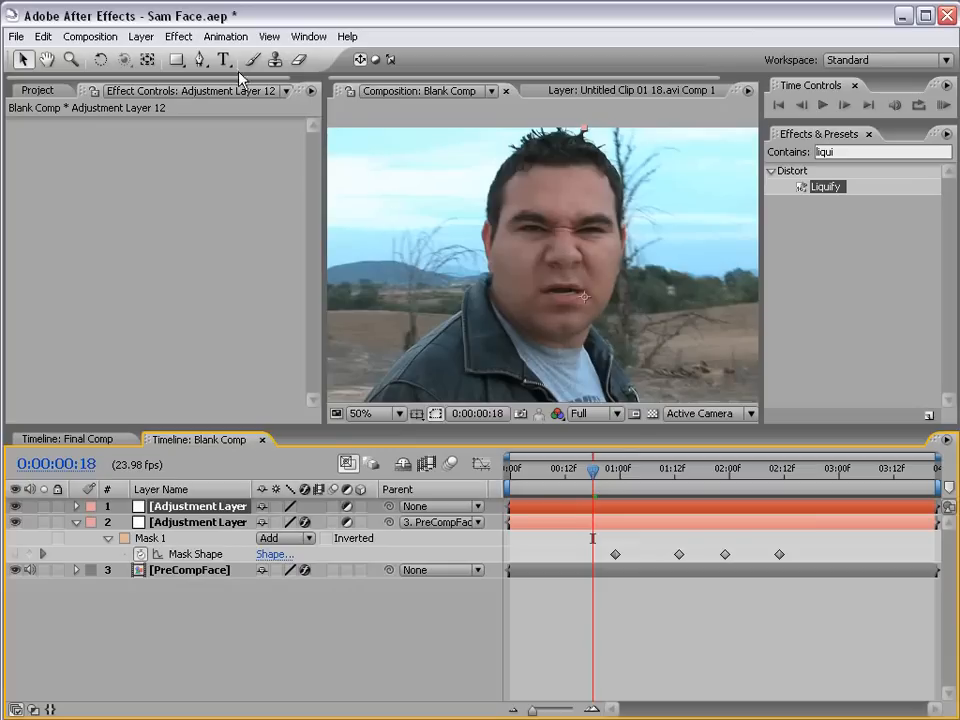
pyautogui.click(178, 36)
pyautogui.moveTo(207, 228)
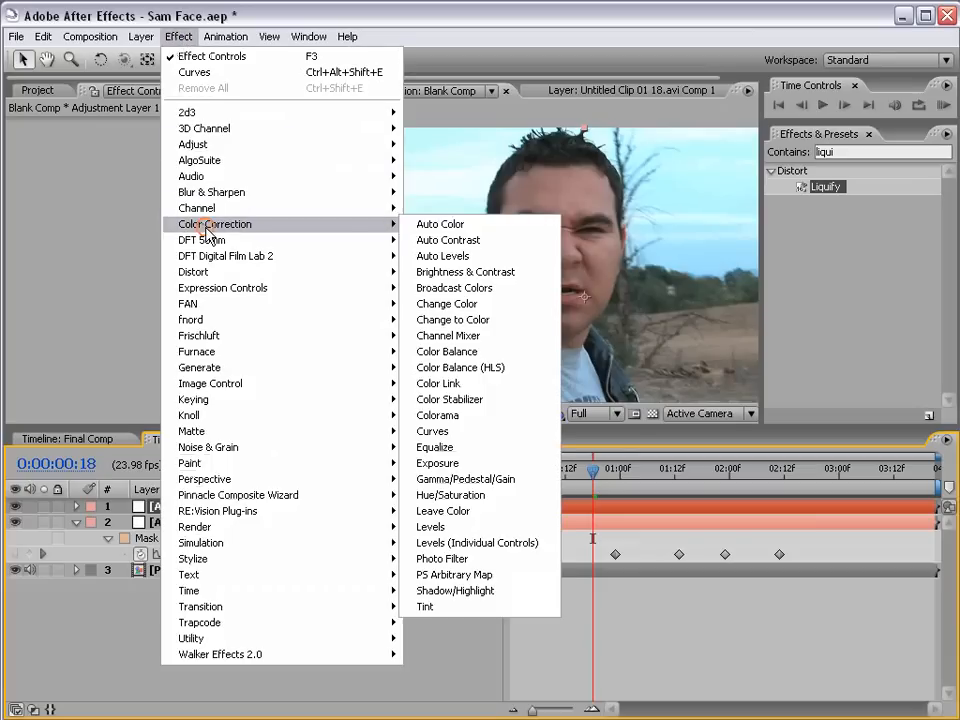
pyautogui.click(458, 432)
pyautogui.moveTo(141, 268); pyautogui.dragTo(167, 284)
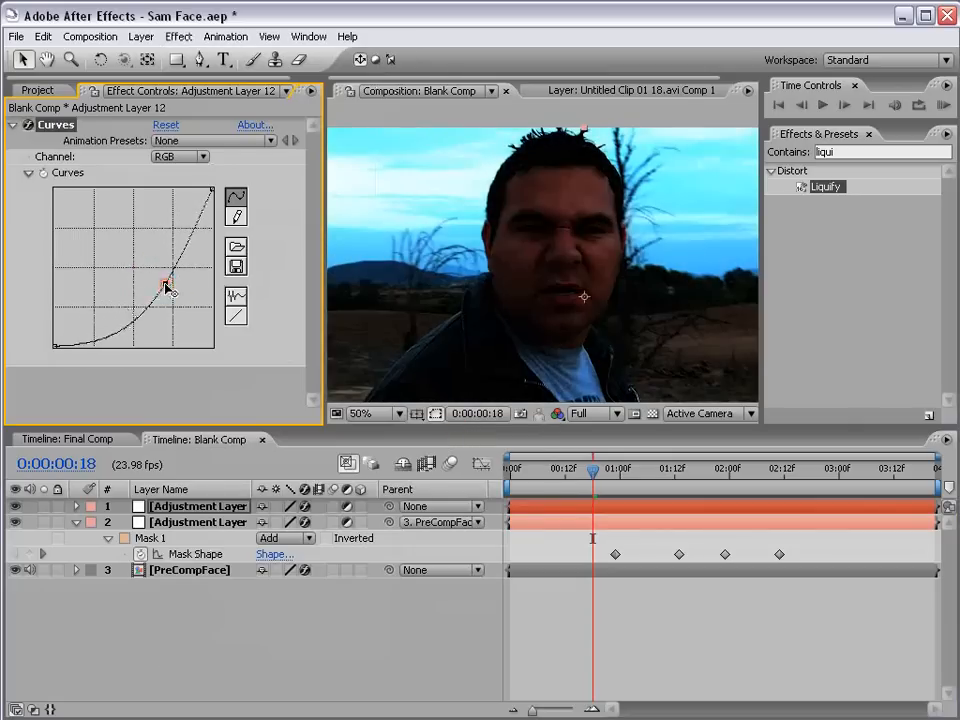
# At 0:00:01:08, enlarge the composition view and draw a closed Pen mask around the image-left eye on the Curves adjustment layer
pyautogui.click(197, 61)
pyautogui.scroll(1, 611, 230)
pyautogui.press('space')
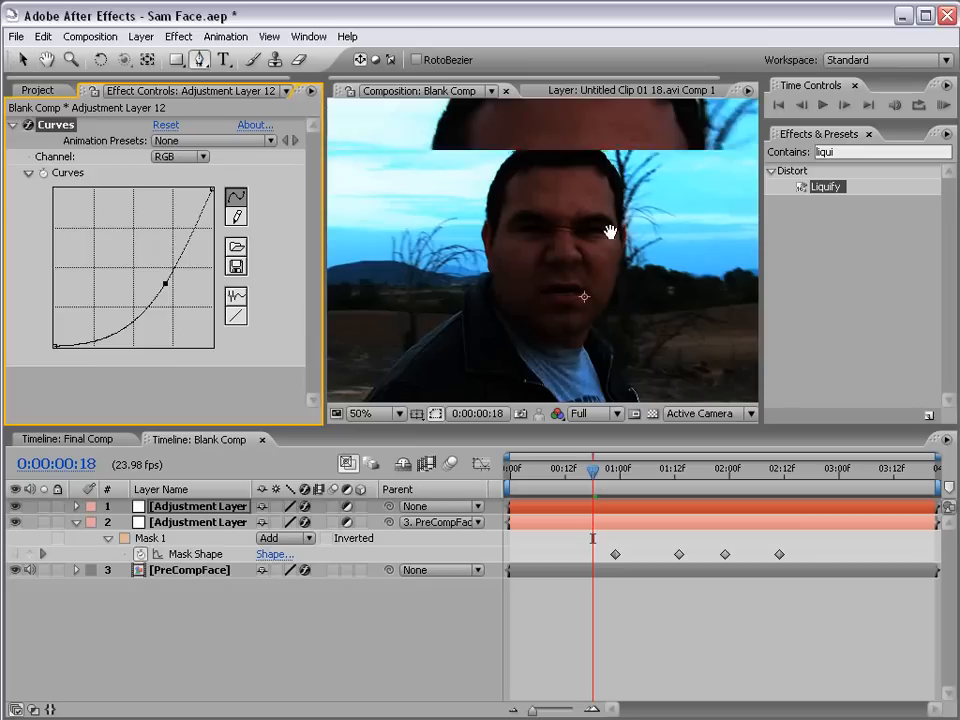
pyautogui.moveTo(572, 281); pyautogui.dragTo(523, 246)
pyautogui.click(656, 478)
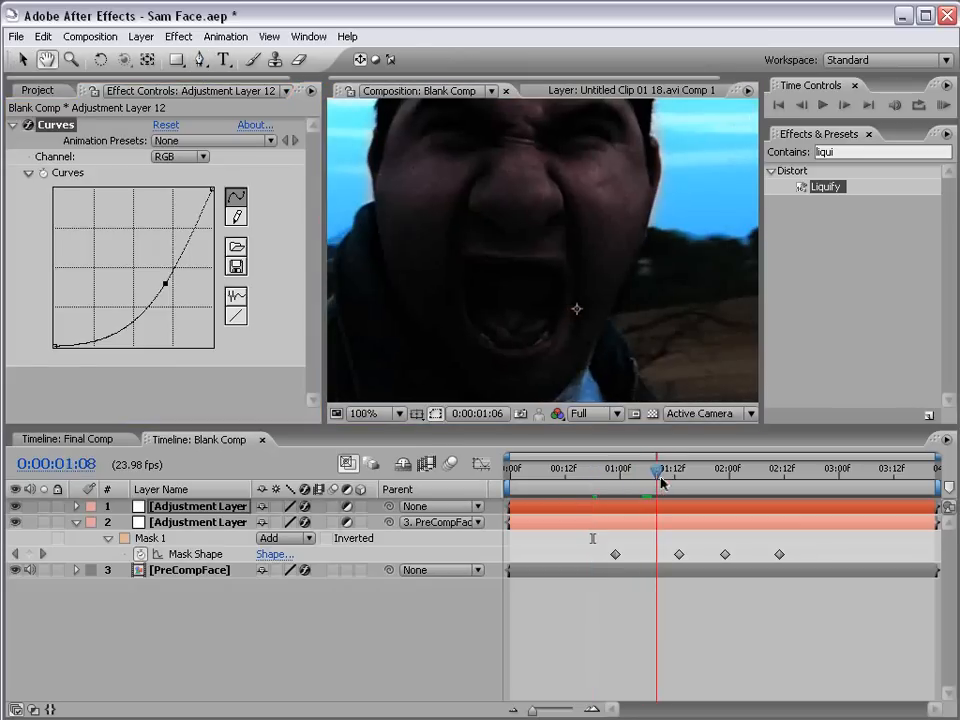
pyautogui.press('`')
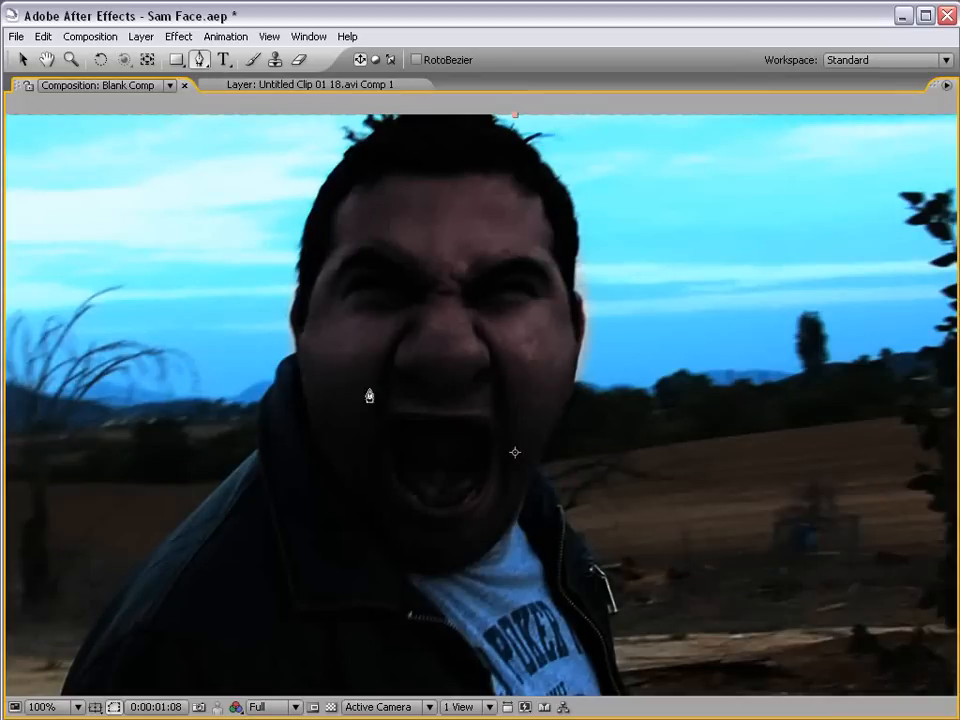
pyautogui.press('space')
pyautogui.moveTo(371, 392); pyautogui.dragTo(447, 388)
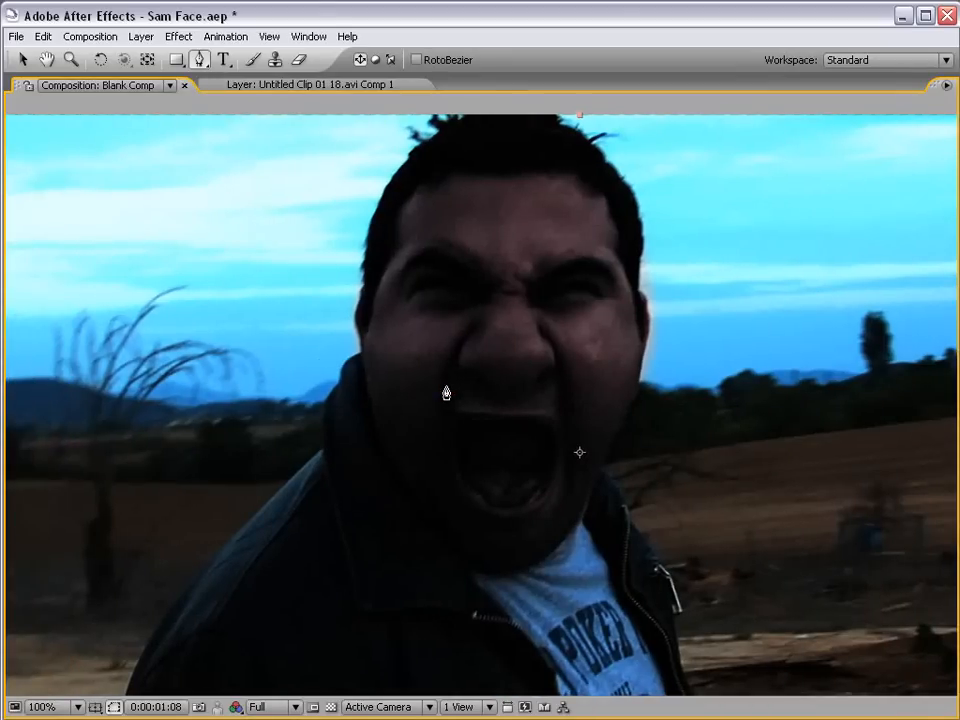
pyautogui.click(491, 290)
pyautogui.moveTo(440, 262); pyautogui.dragTo(490, 300)
pyautogui.click(491, 291)
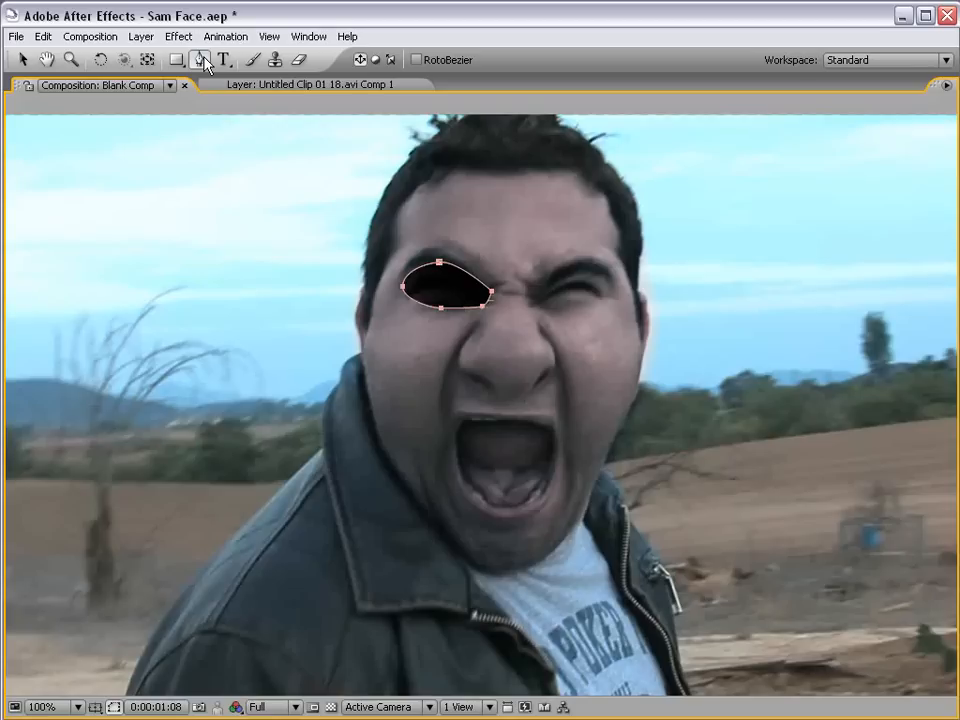
# Draw a second closed Pen mask around the image-right eye on the same adjustment layer
pyautogui.click(532, 298)
pyautogui.moveTo(568, 273); pyautogui.dragTo(587, 275)
pyautogui.click(610, 305)
pyautogui.click(587, 313)
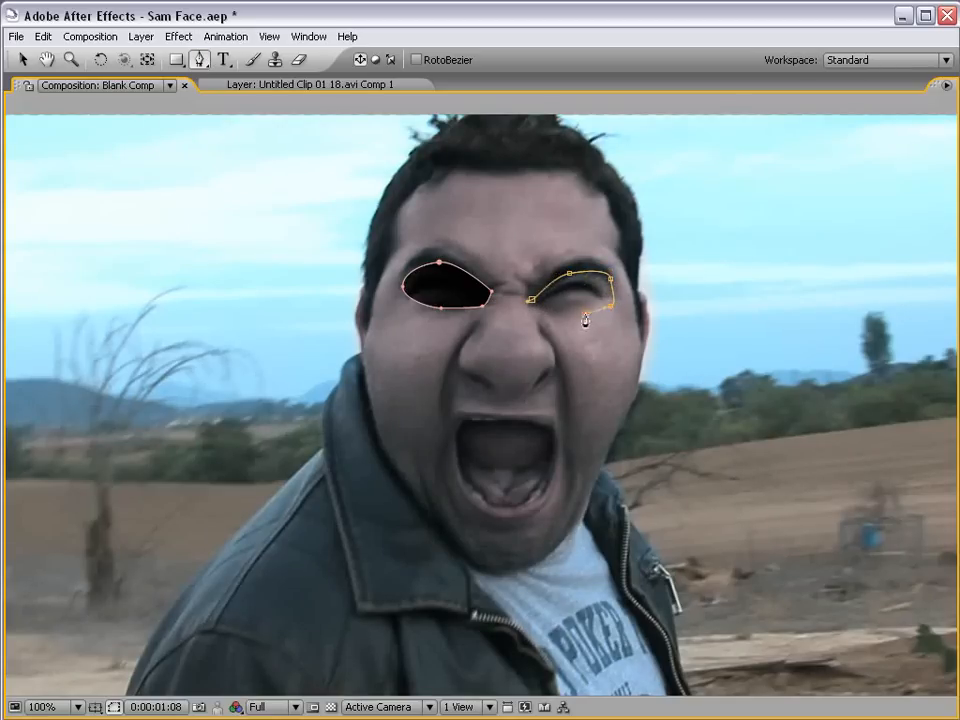
pyautogui.click(532, 300)
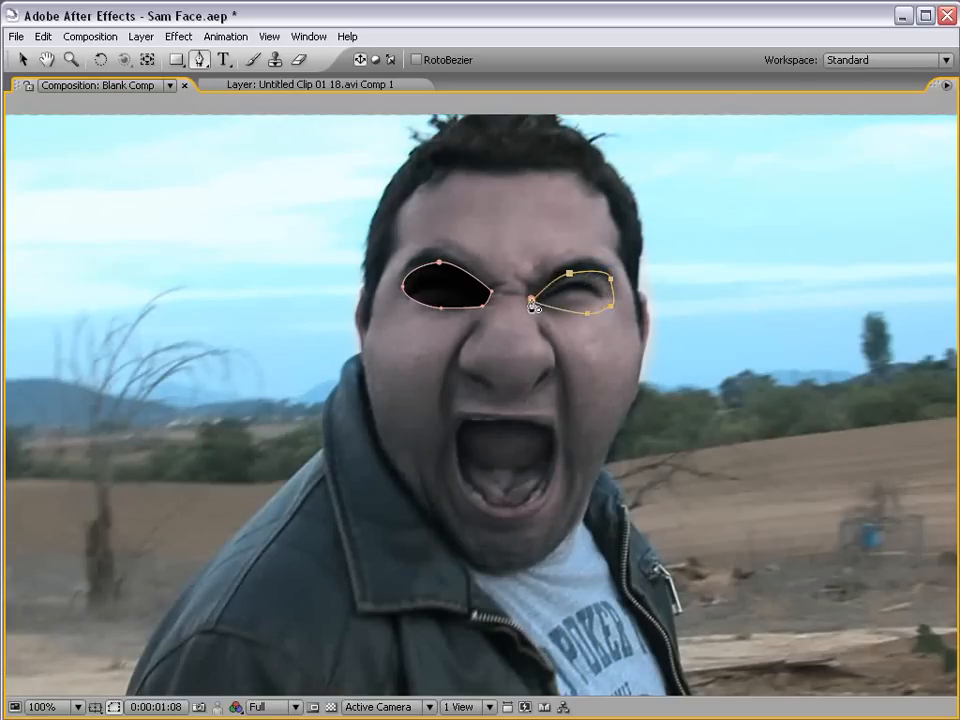
# Draw a third closed Pen mask around the open mouth, then return to the Selection tool and the normal panel layout
pyautogui.click(469, 419)
pyautogui.moveTo(470, 486); pyautogui.dragTo(477, 500)
pyautogui.click(513, 506)
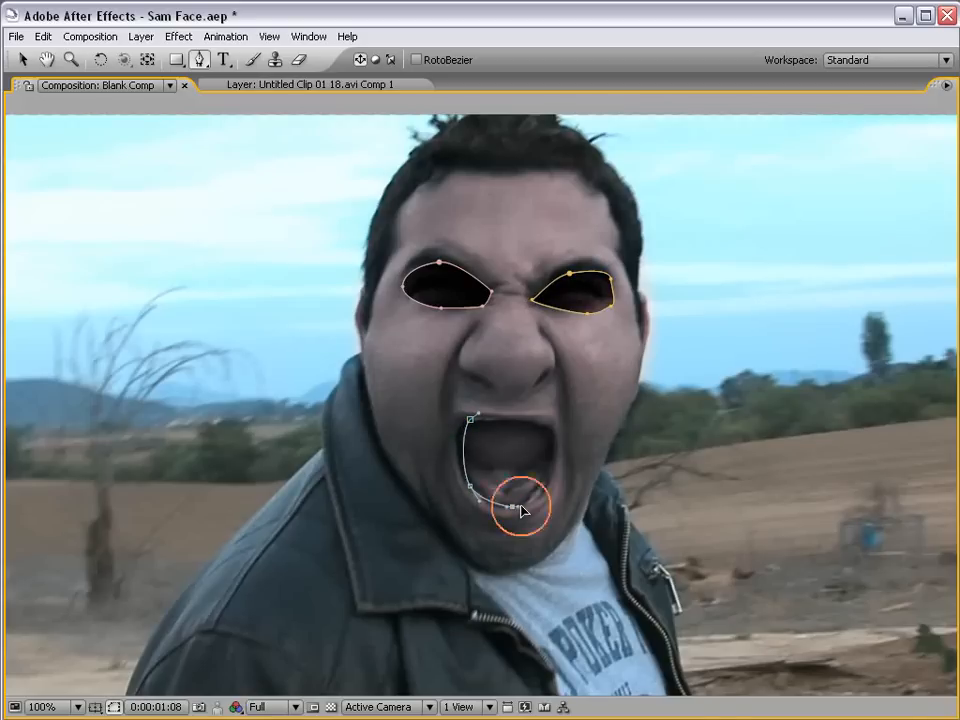
pyautogui.click(541, 487)
pyautogui.click(548, 428)
pyautogui.click(528, 418)
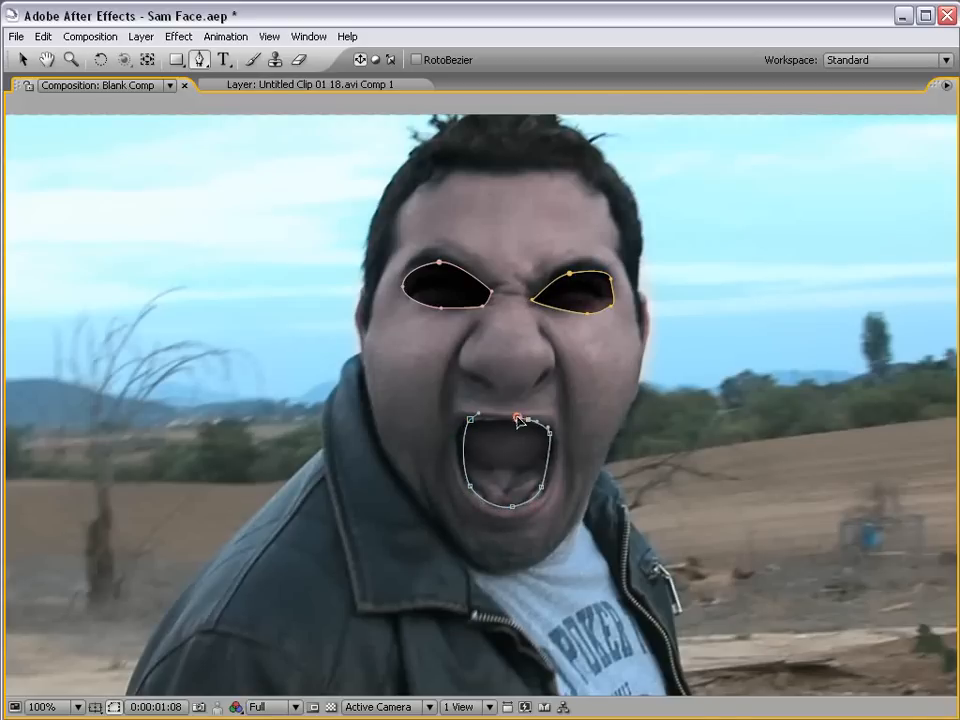
pyautogui.click(470, 420)
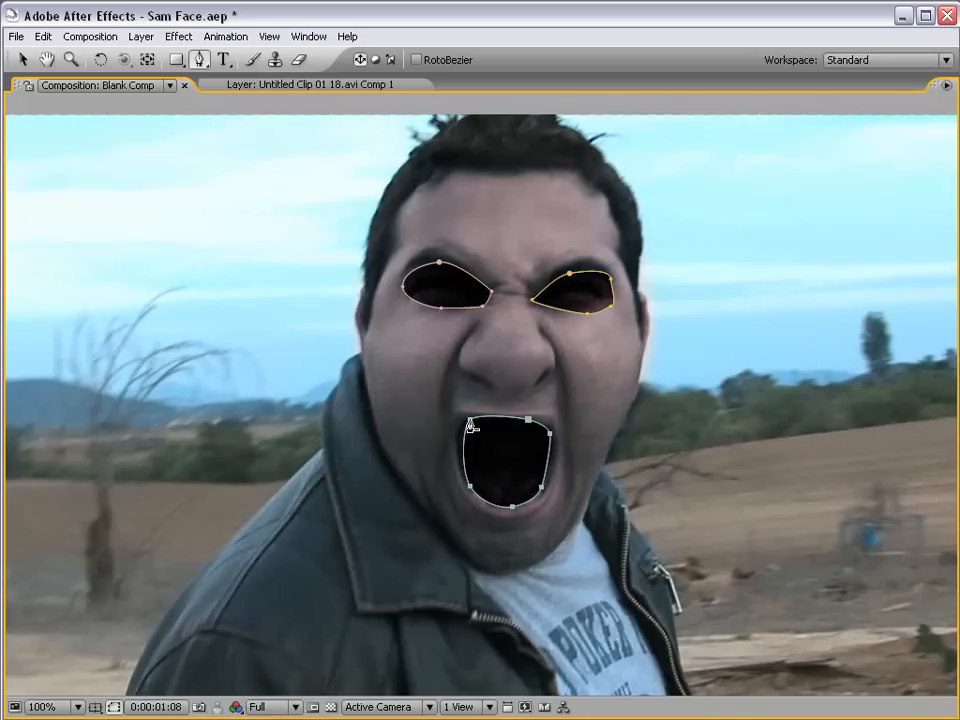
pyautogui.press('v')
pyautogui.press('`')
# Show Mask Feather for the Curves adjustment layer and set all three masks' feather to 20 pixels together
pyautogui.click(531, 540)
pyautogui.scroll(1, 515, 152)
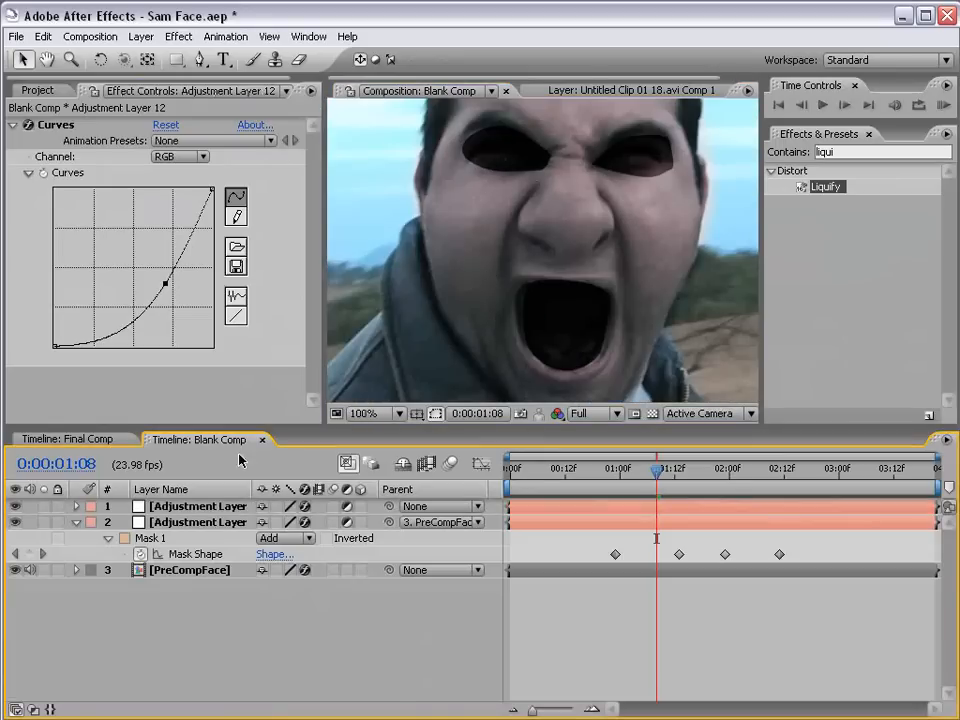
pyautogui.click(222, 508)
pyautogui.press('f')
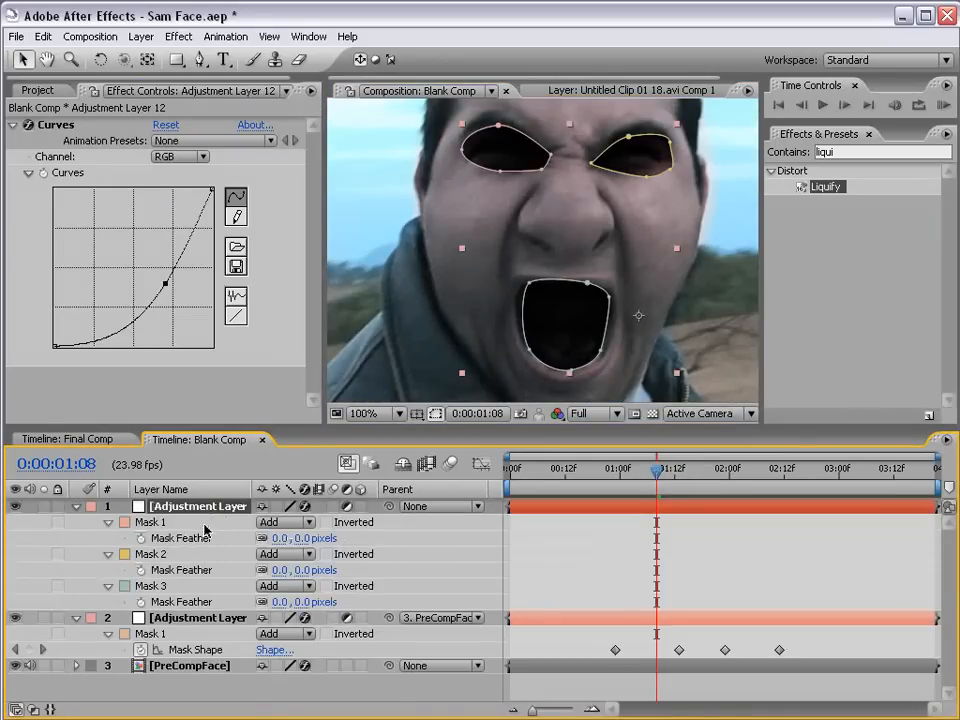
pyautogui.click(181, 538)
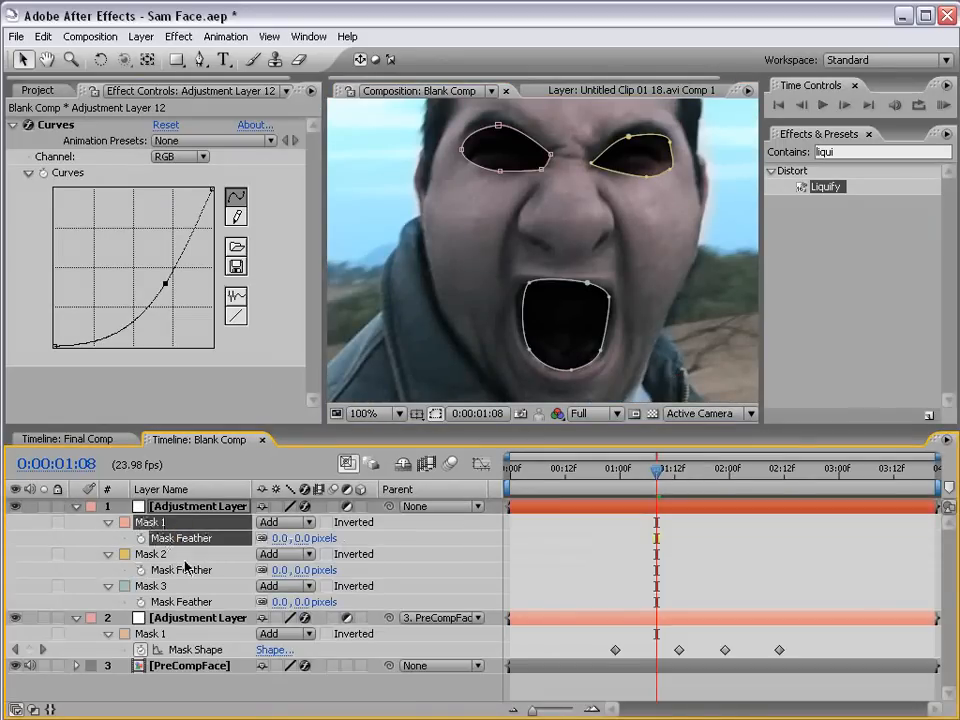
pyautogui.keyDown('shift'); pyautogui.click(185, 570); pyautogui.keyUp('shift')
pyautogui.keyDown('shift'); pyautogui.click(181, 602); pyautogui.keyUp('shift')
pyautogui.moveTo(277, 602); pyautogui.dragTo(320, 602)
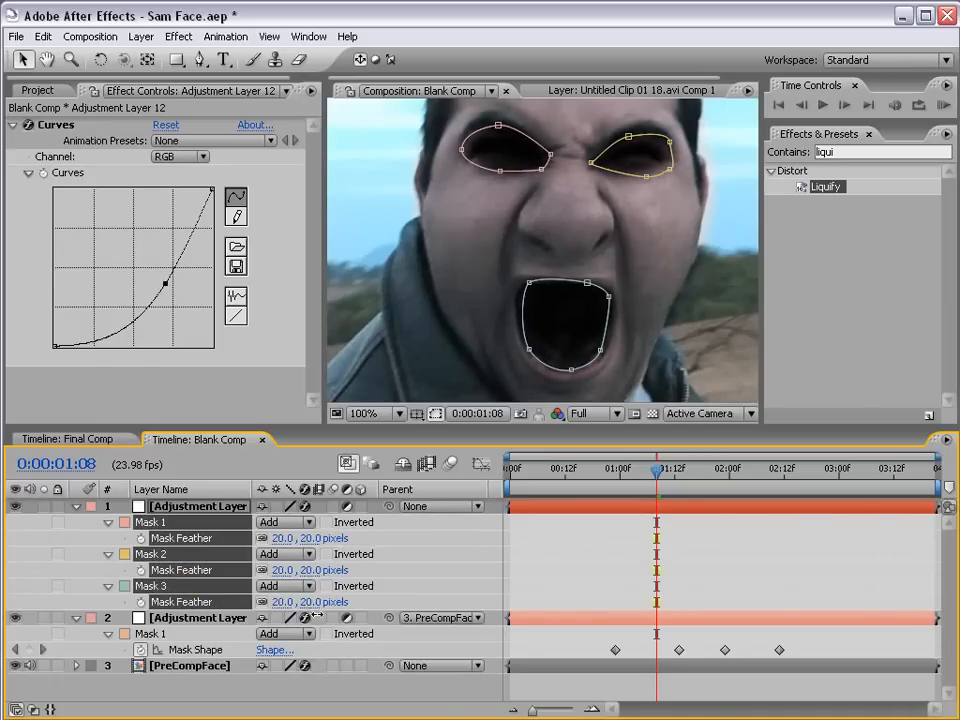
pyautogui.click(539, 578)
# Parent the Curves adjustment layer to PreCompFace and scrub to 0:00:01:04 to check how the eye and mouth masks follow
pyautogui.scroll(-1, 665, 322)
pyautogui.press('space')
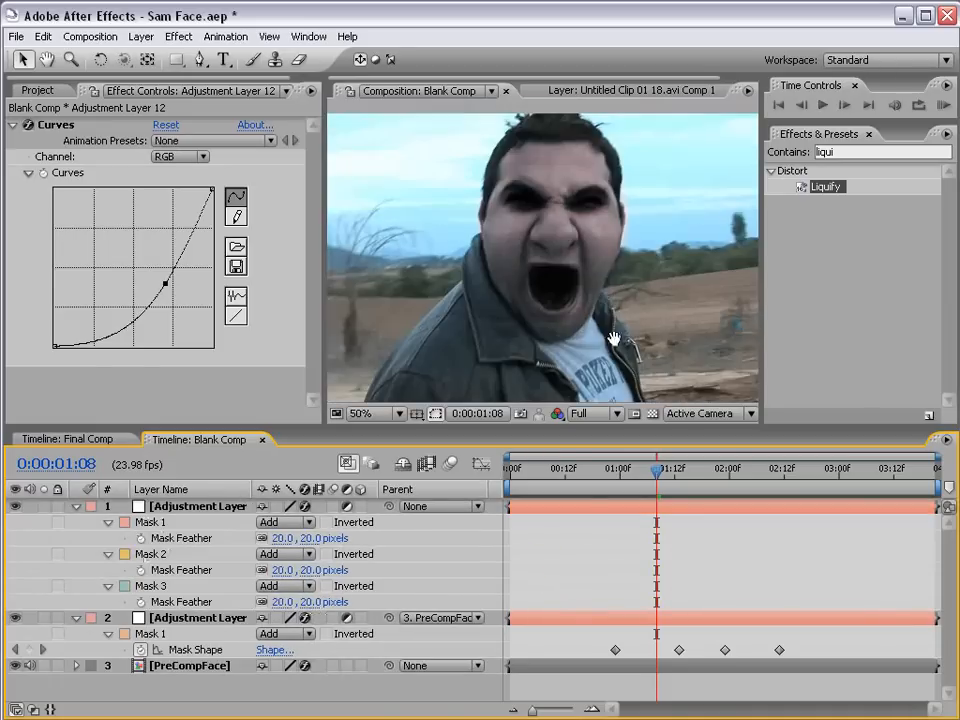
pyautogui.moveTo(612, 337); pyautogui.dragTo(583, 328)
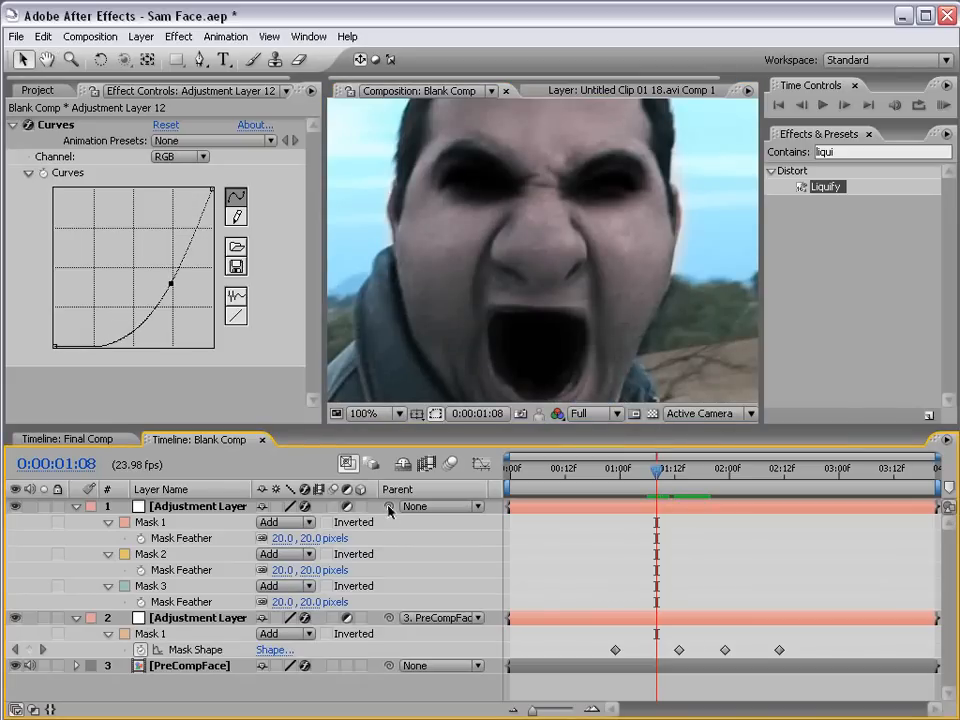
pyautogui.moveTo(389, 508); pyautogui.dragTo(176, 670)
pyautogui.moveTo(678, 485); pyautogui.dragTo(638, 482)
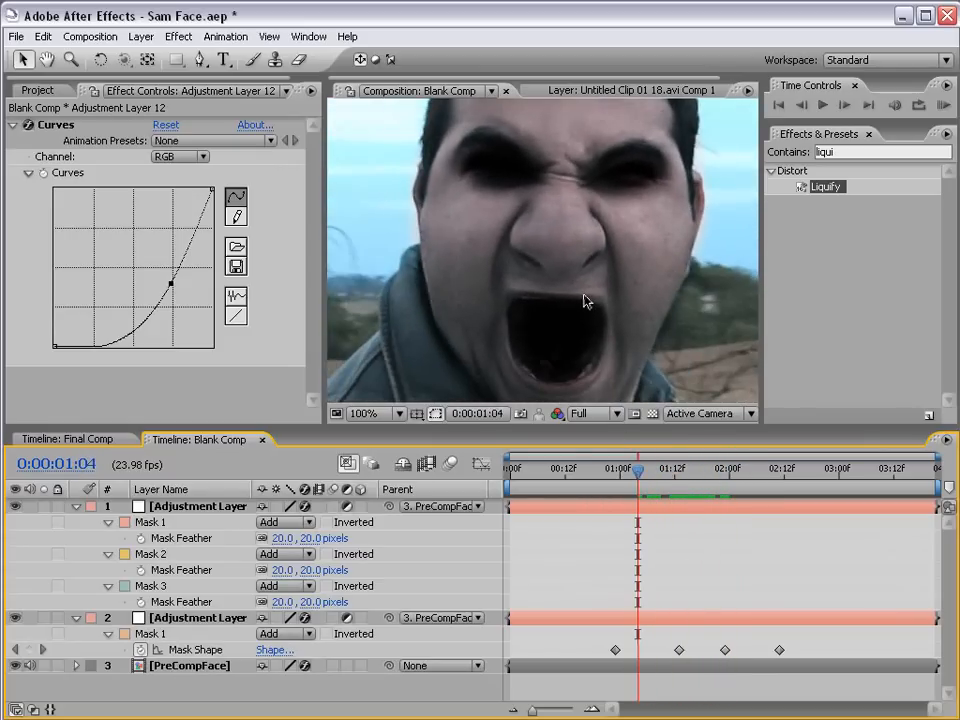
pyautogui.scroll(-1, 584, 300)
pyautogui.moveTo(579, 302); pyautogui.dragTo(577, 260)
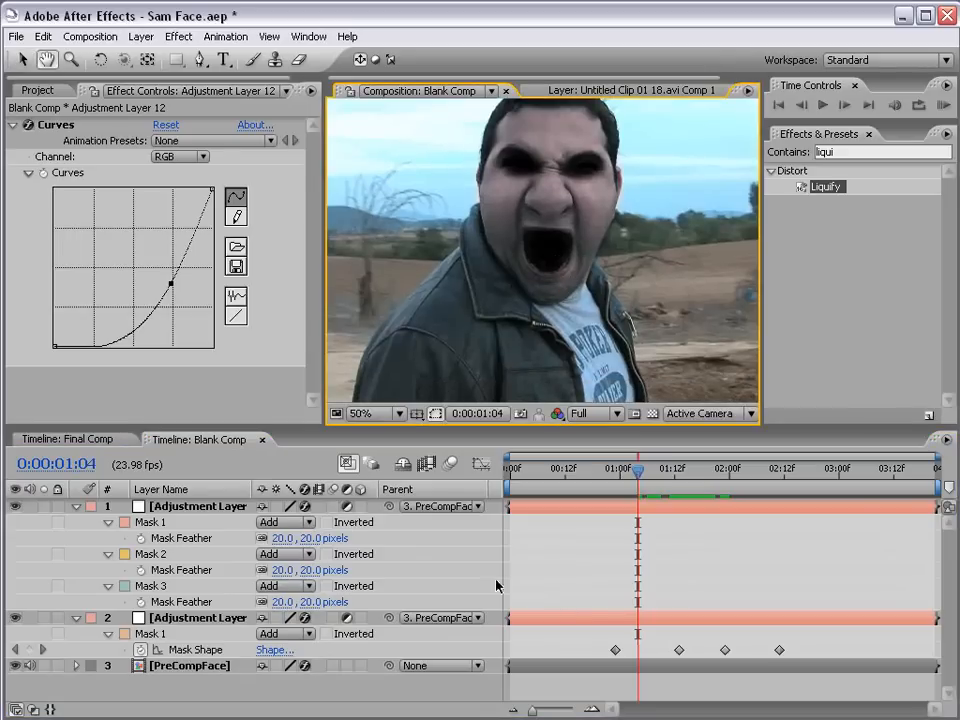
# Link the Curves adjustment layer's Opacity by expression to PreCompFace's Liquify Distortion Percentage, and scrub to 0:00:01:06 to check the fade
pyautogui.click(170, 507)
pyautogui.press('t')
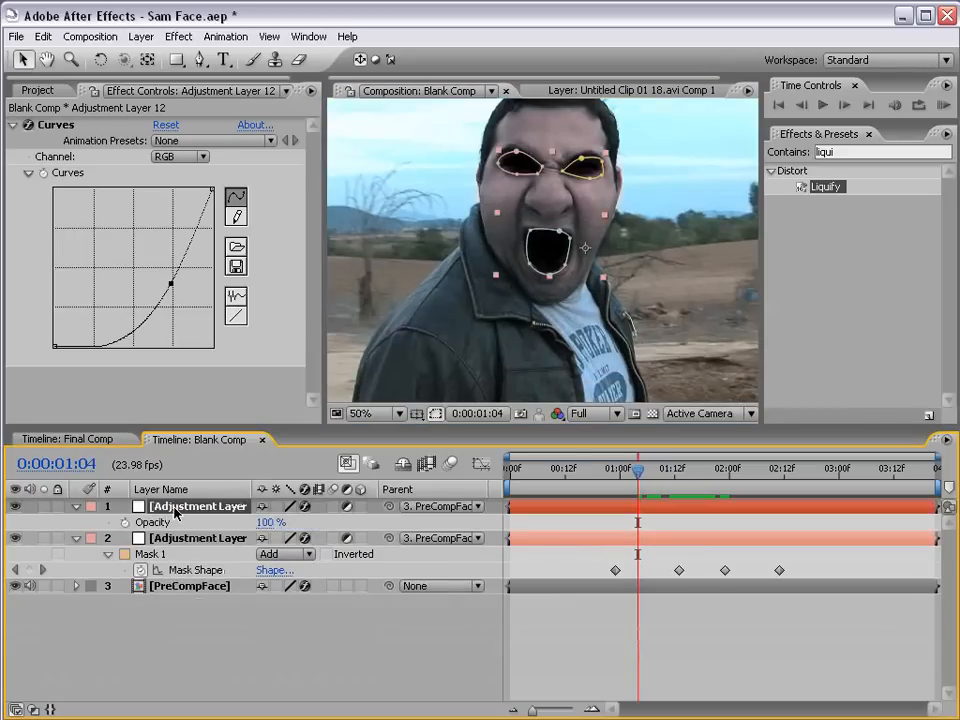
pyautogui.click(199, 595)
pyautogui.press('u')
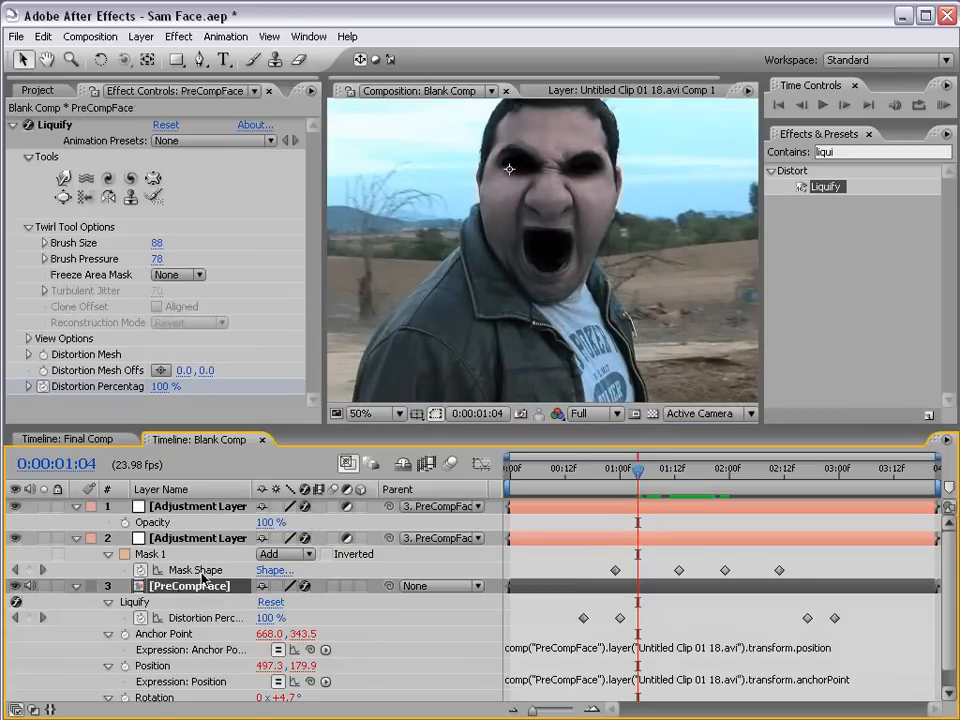
pyautogui.keyDown('alt'); pyautogui.click(124, 523); pyautogui.keyUp('alt')
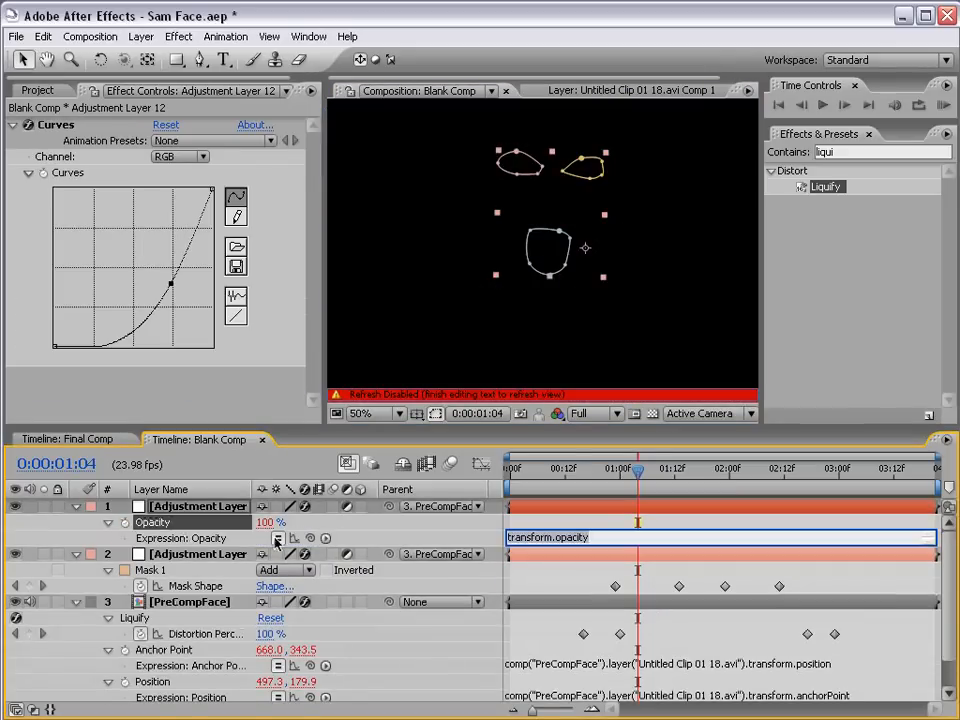
pyautogui.moveTo(311, 539); pyautogui.dragTo(202, 639)
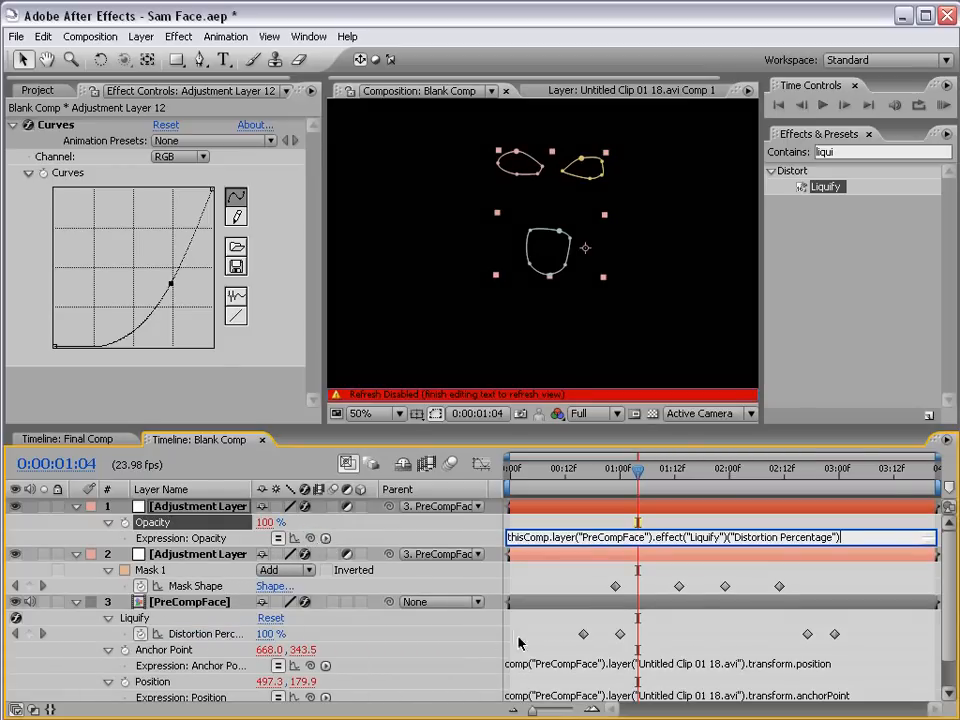
pyautogui.click(521, 638)
pyautogui.moveTo(573, 478); pyautogui.dragTo(647, 479)
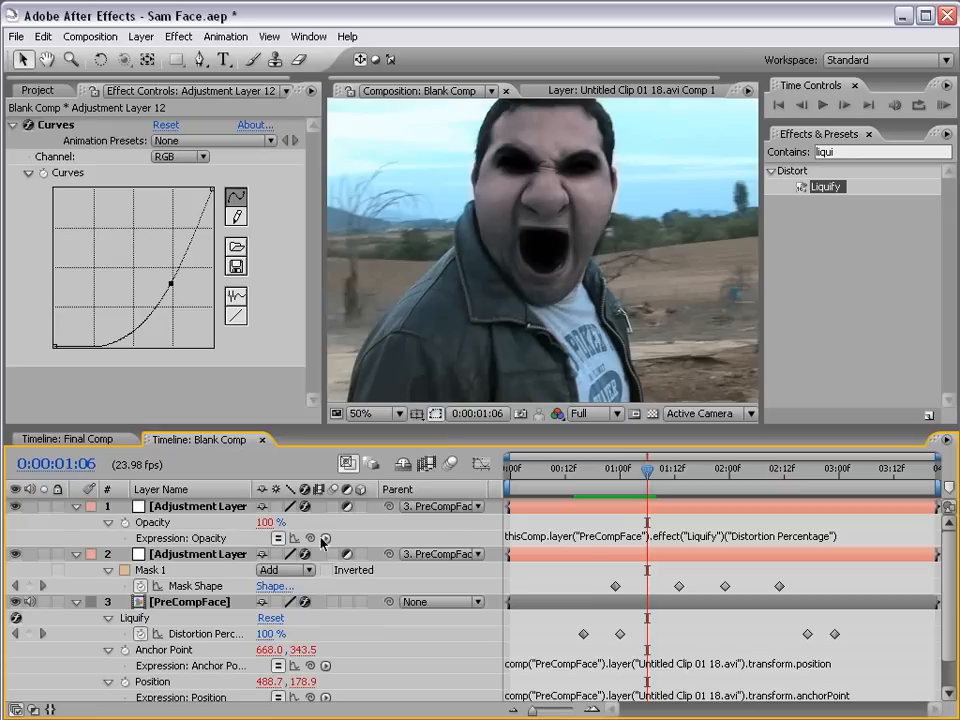
# Append /2 to the Opacity expression to halve the darkening, and scrub through the transformation to 0:00:01:07 to check it
pyautogui.click(843, 537)
pyautogui.click(850, 538)
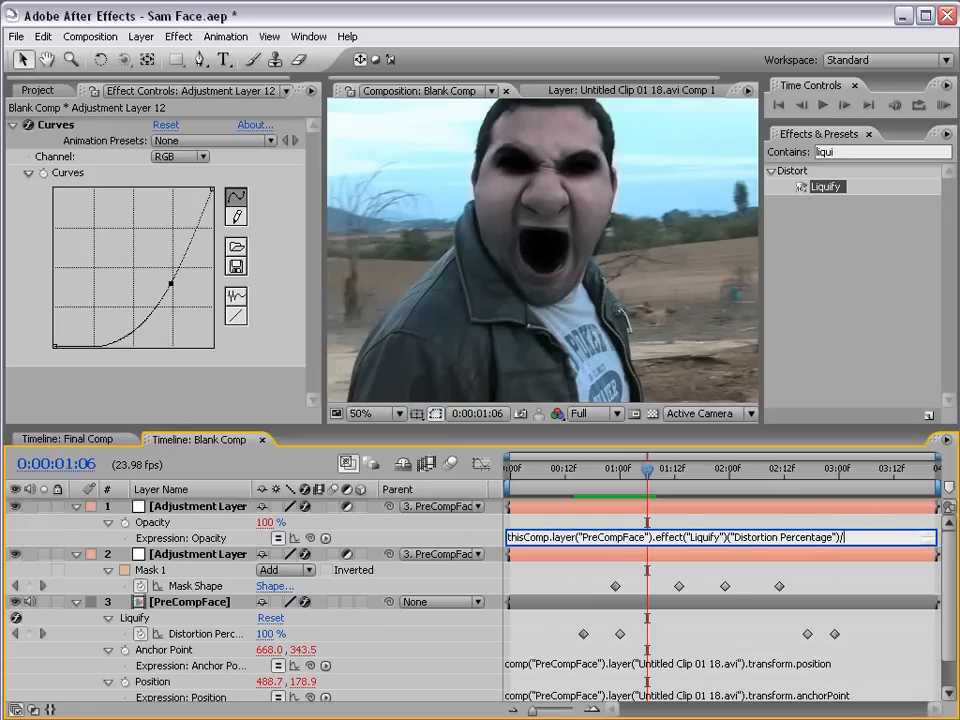
pyautogui.press('KP_Enter')
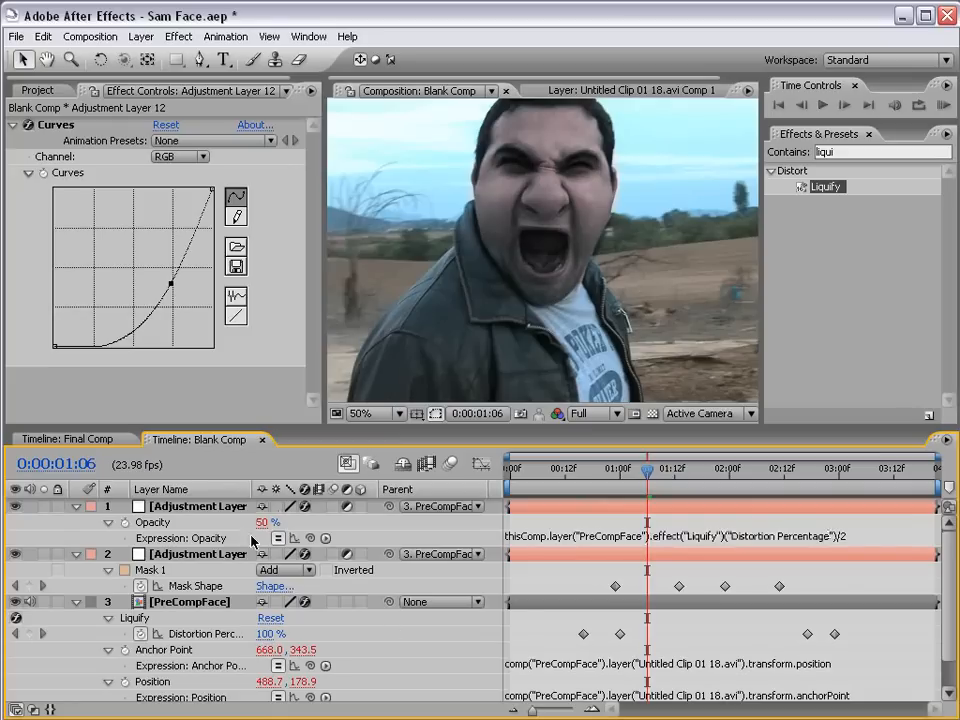
pyautogui.click(601, 470)
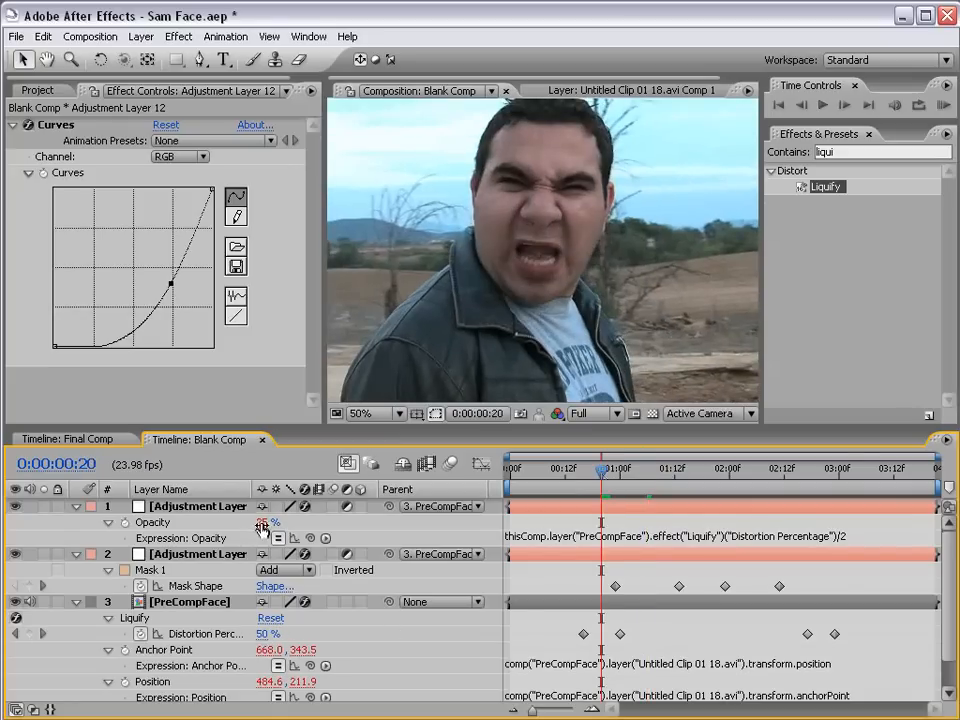
pyautogui.click(585, 474)
pyautogui.moveTo(585, 474); pyautogui.dragTo(651, 478)
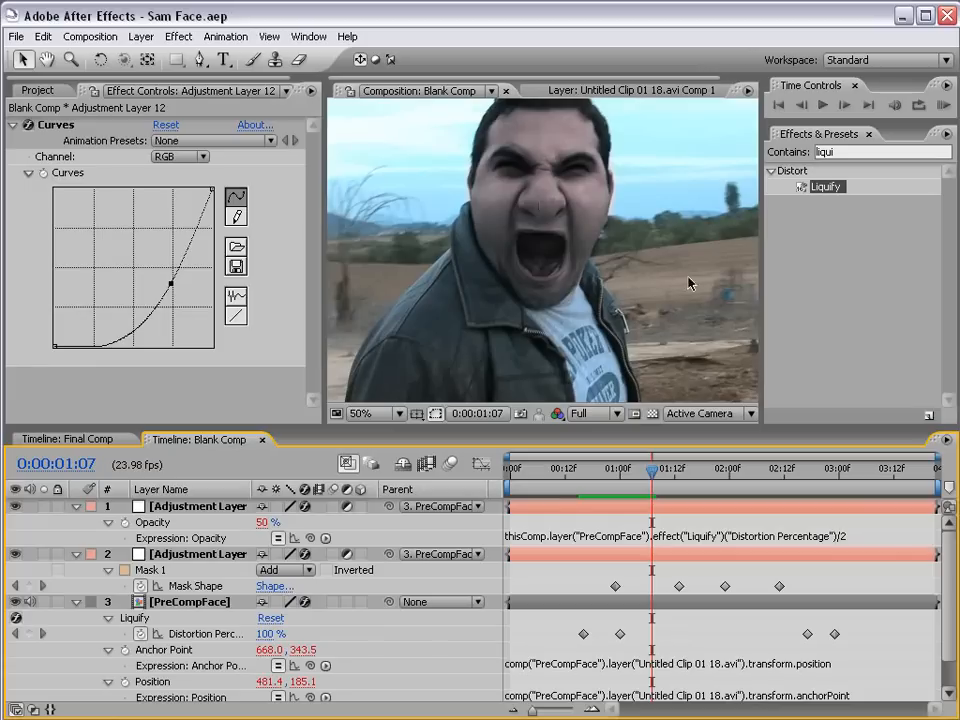
# Collapse the properties of all three layers and scrub to 0:00:02:01 and back to 0:00:01:03 to review the face effect
pyautogui.moveTo(553, 204); pyautogui.dragTo(561, 237)
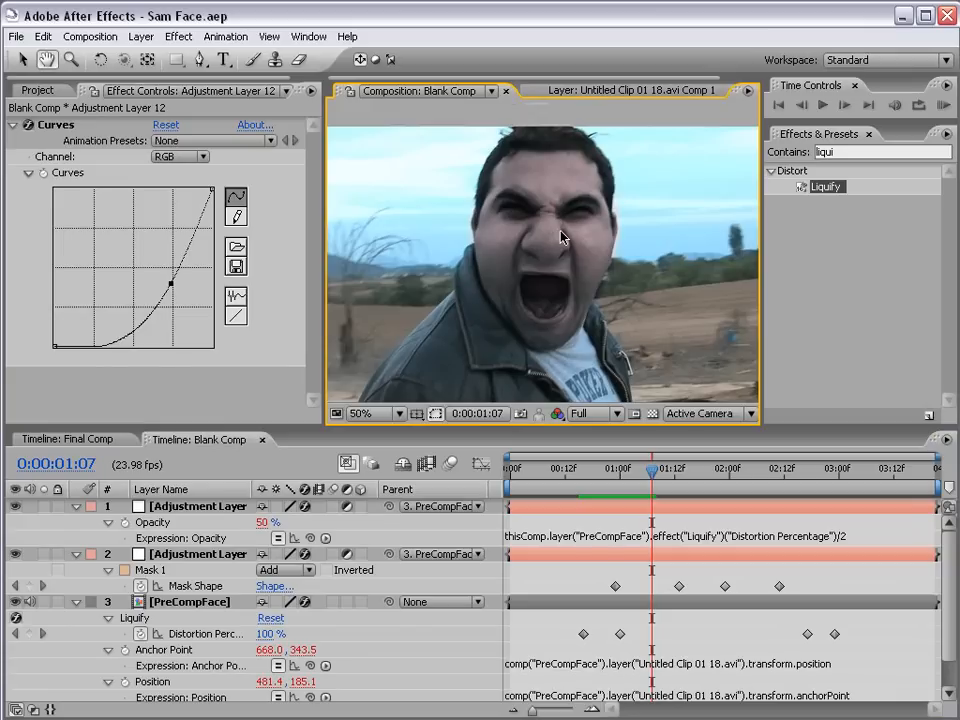
pyautogui.click(76, 506)
pyautogui.click(76, 522)
pyautogui.click(76, 538)
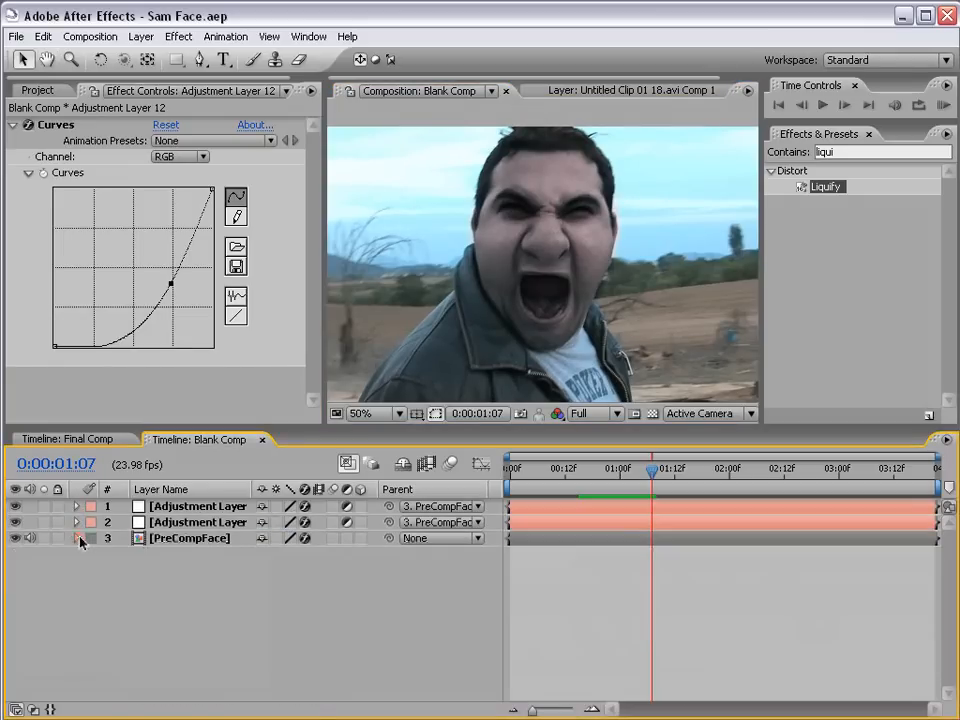
pyautogui.moveTo(664, 473); pyautogui.dragTo(737, 473)
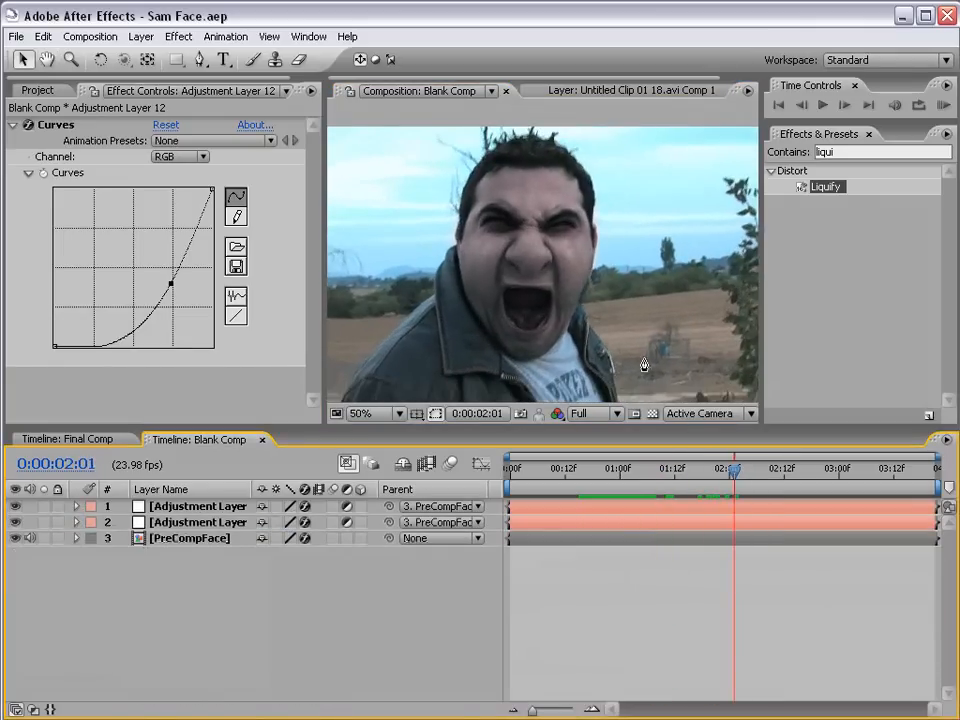
pyautogui.moveTo(672, 470); pyautogui.dragTo(632, 480)
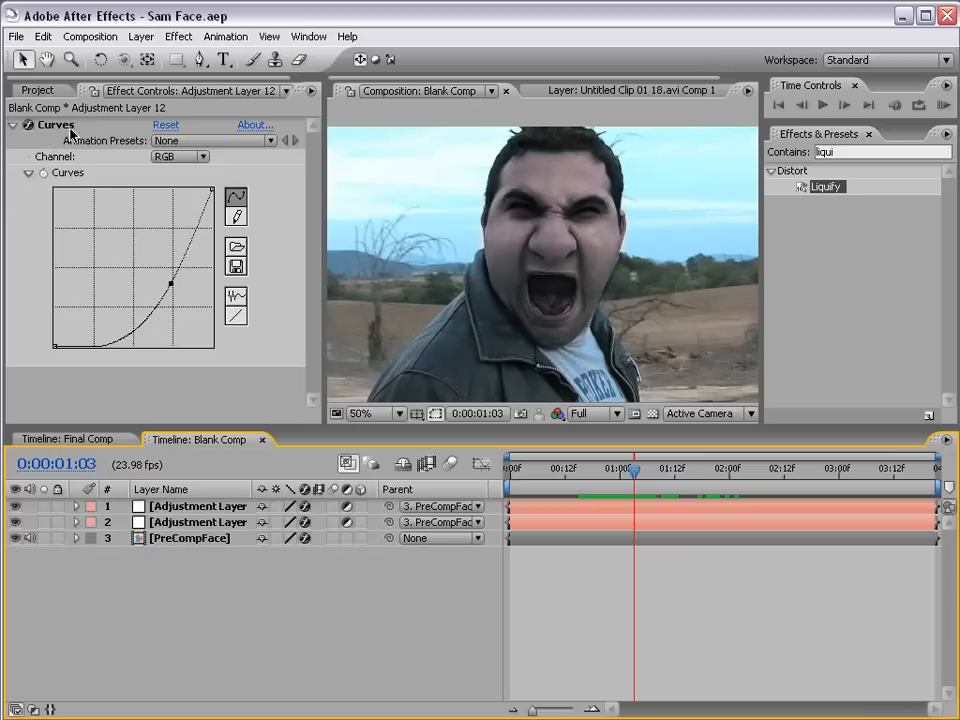
# Expand the Riot_Gear_FX, Grungy_Textures, Low and Grayscale folders in the project to reach the grunge images
pyautogui.click(30, 91)
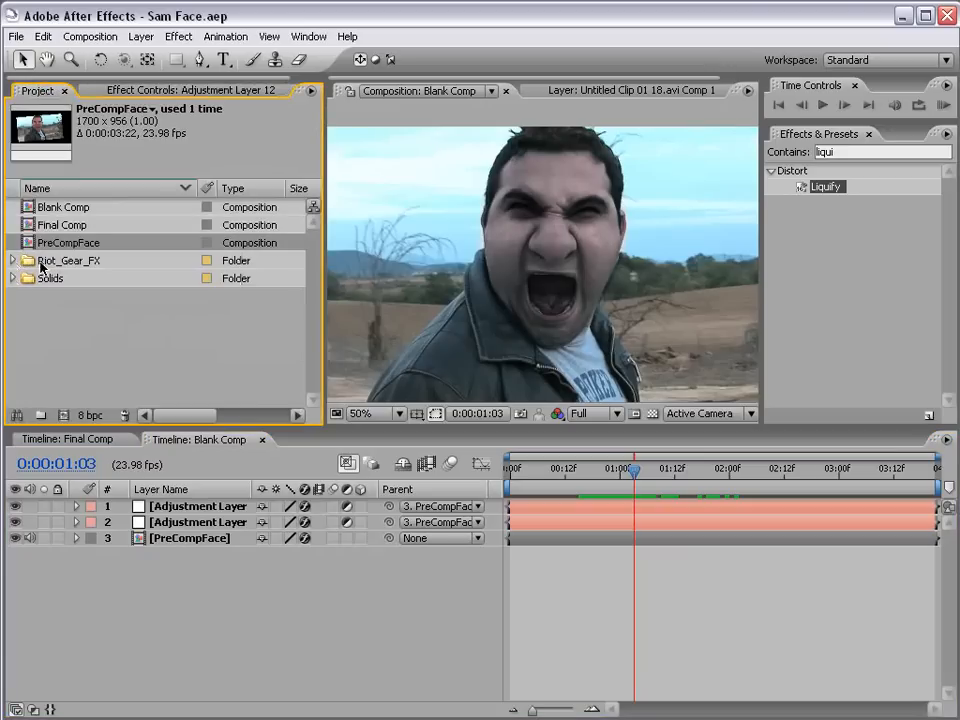
pyautogui.click(17, 261)
pyautogui.click(12, 260)
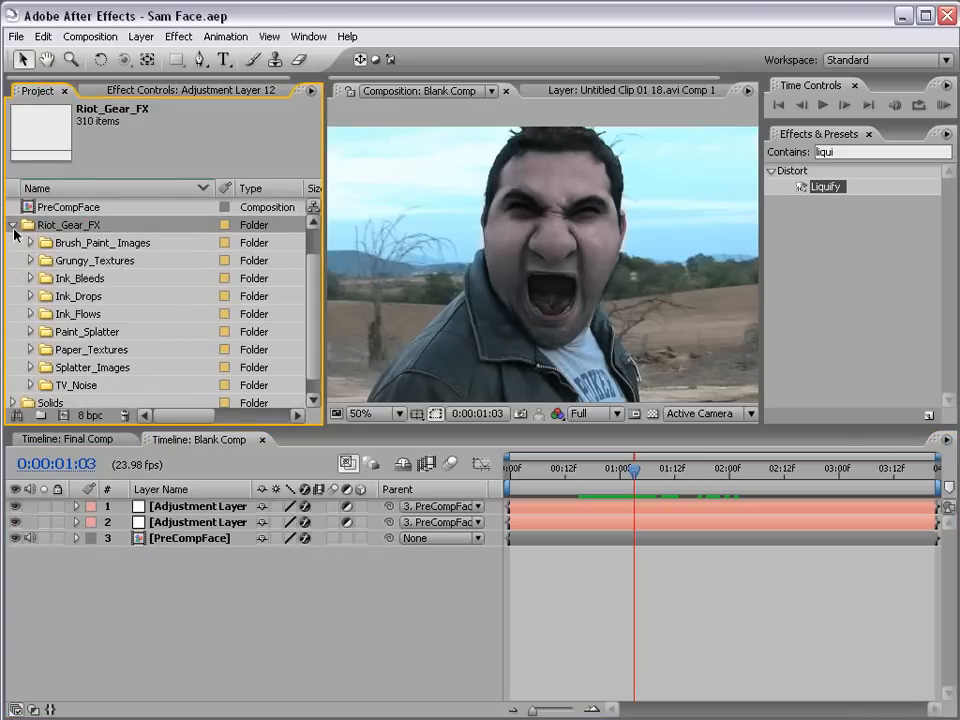
pyautogui.click(12, 226)
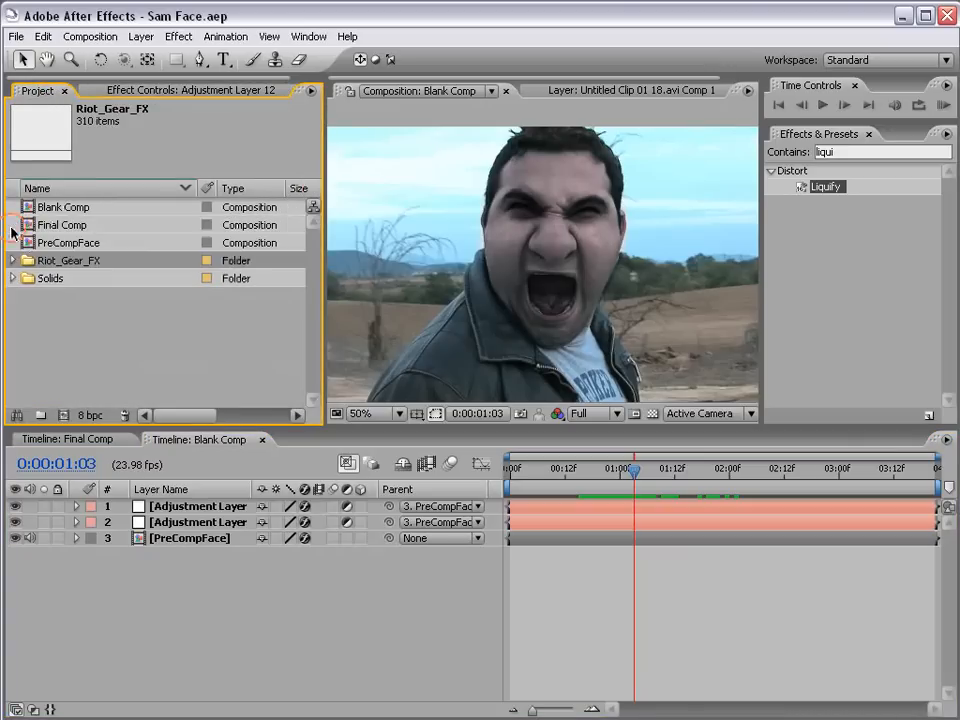
pyautogui.doubleClick(112, 264)
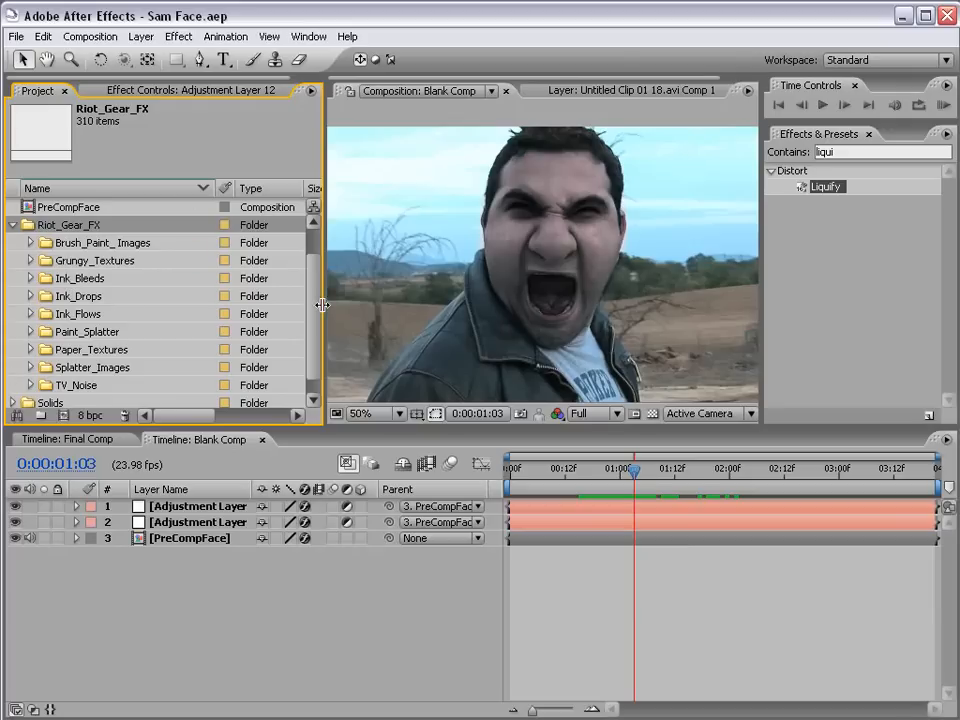
pyautogui.scroll(-1, 317, 320)
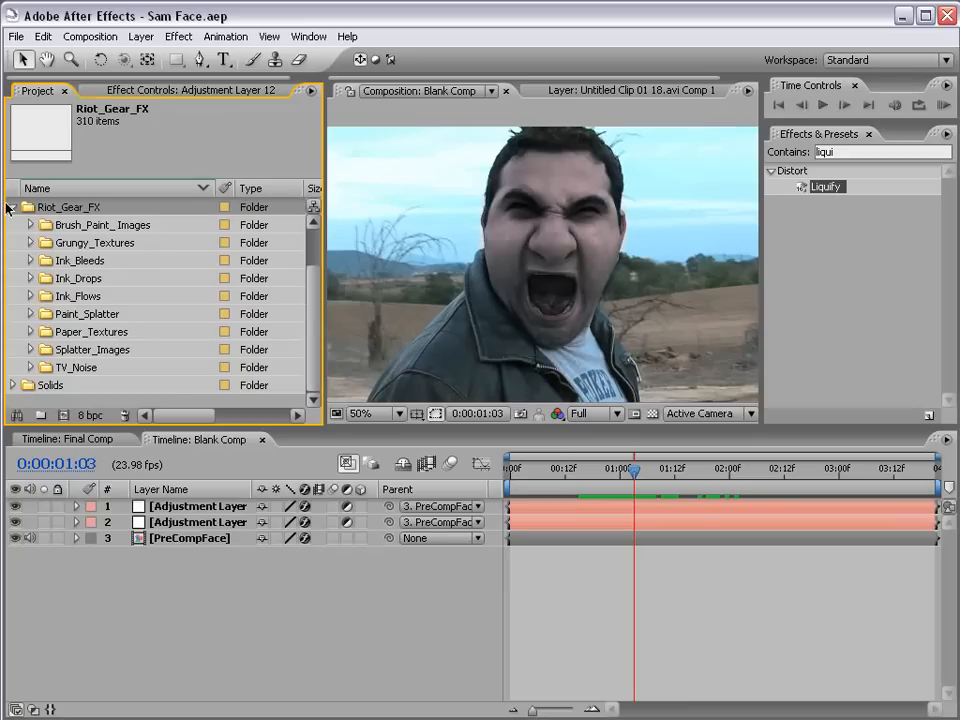
pyautogui.click(28, 242)
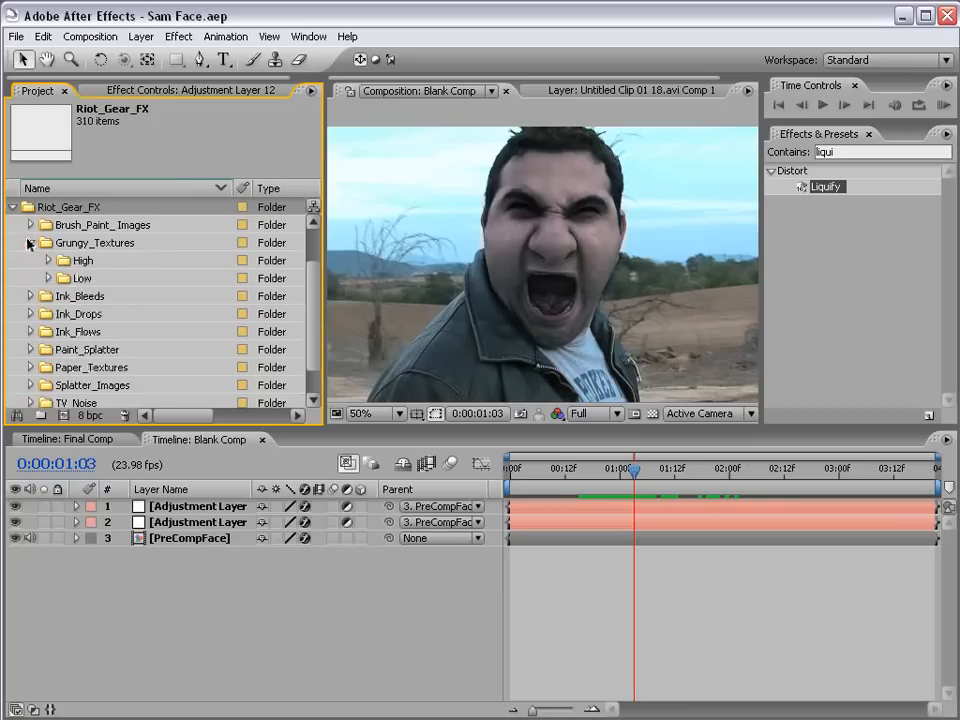
pyautogui.click(46, 278)
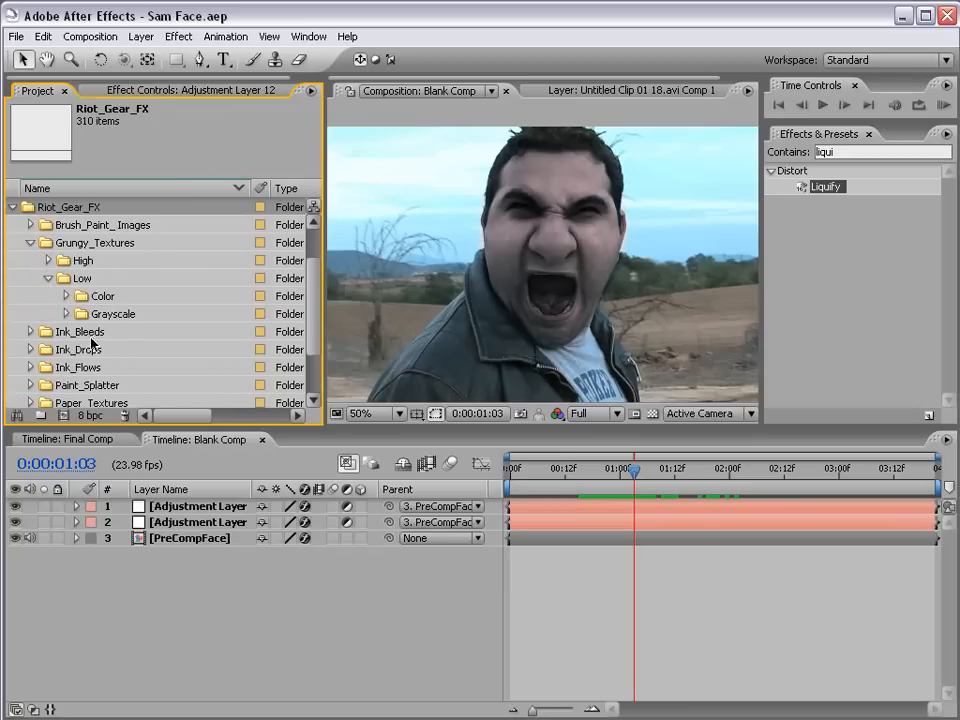
pyautogui.scroll(-2, 94, 342)
pyautogui.click(66, 278)
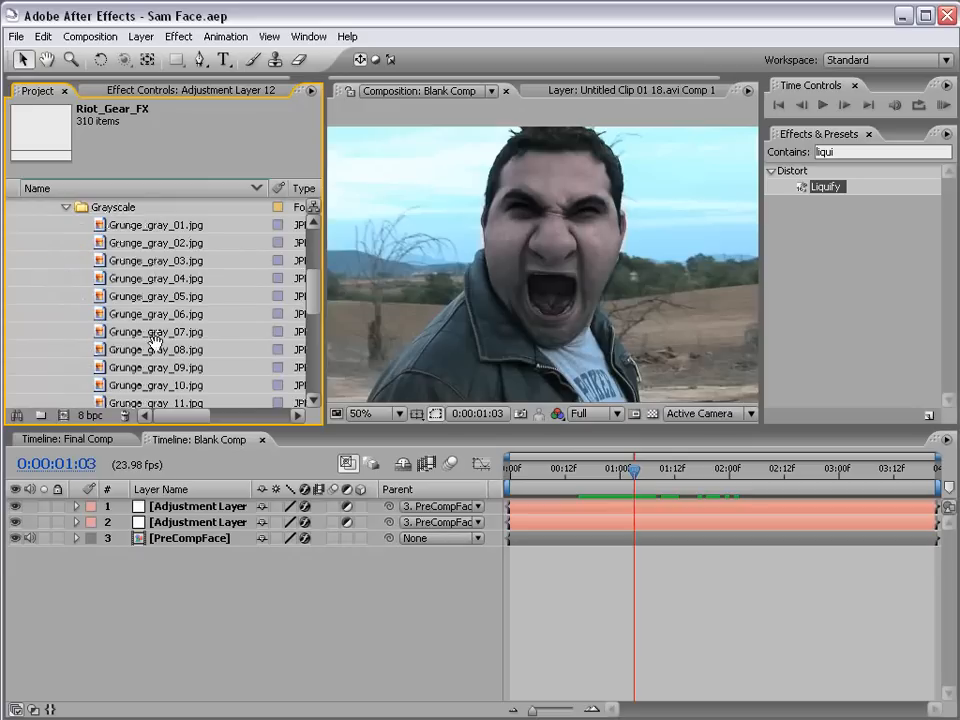
# Preview Grunge_gray_02.jpg enlarged in the Footage viewer, and close it to return to Blank Comp
pyautogui.click(152, 244)
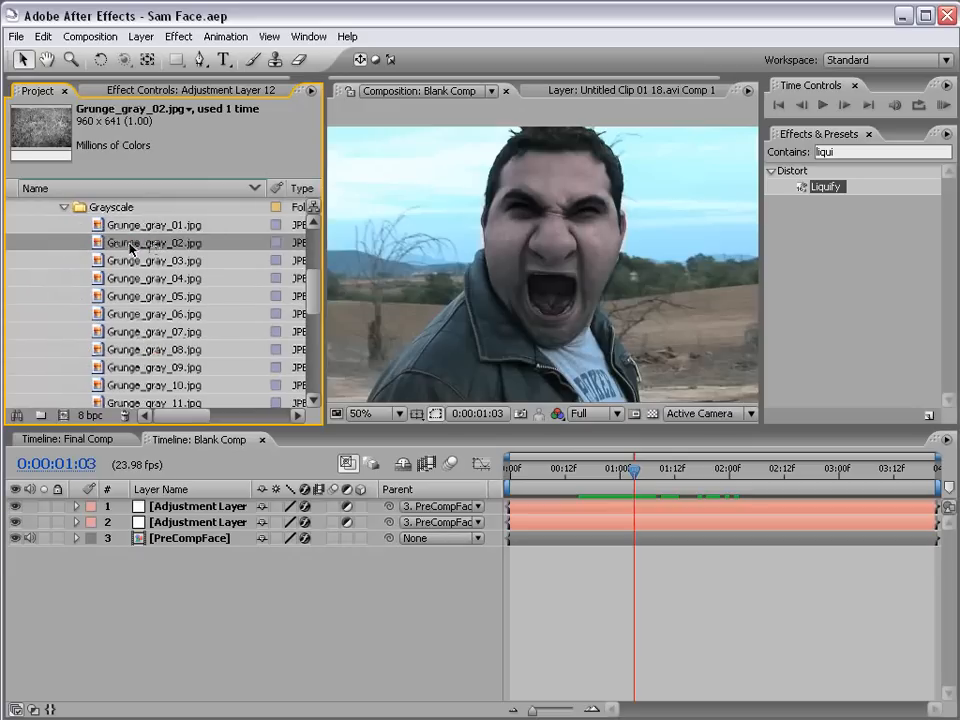
pyautogui.doubleClick(153, 244)
pyautogui.press('`')
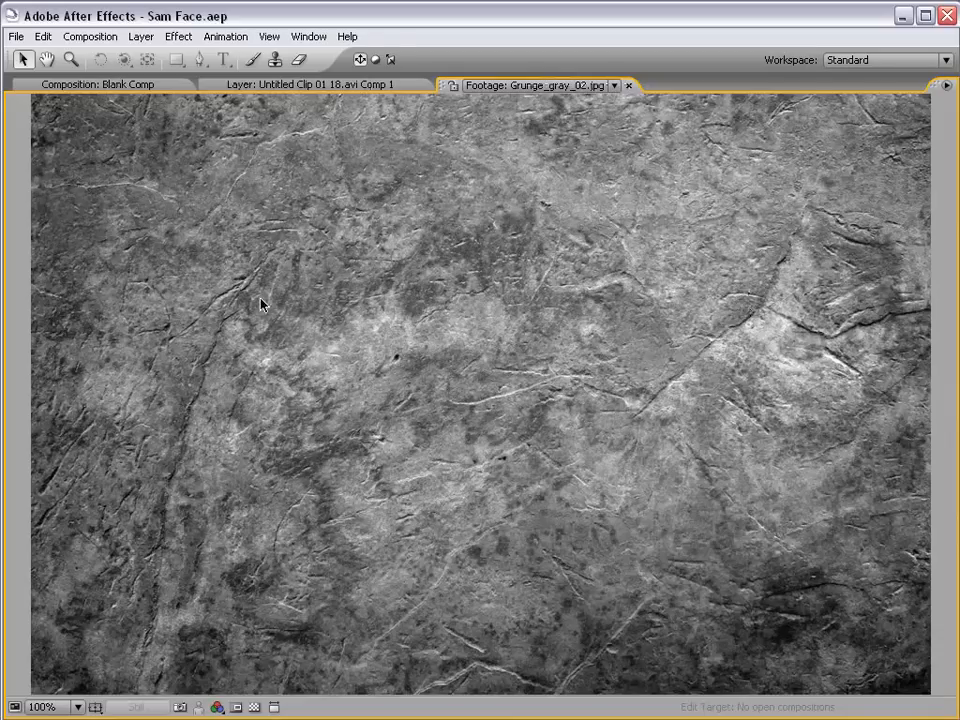
pyautogui.press('`')
pyautogui.hotkey('ctrl', 'w')
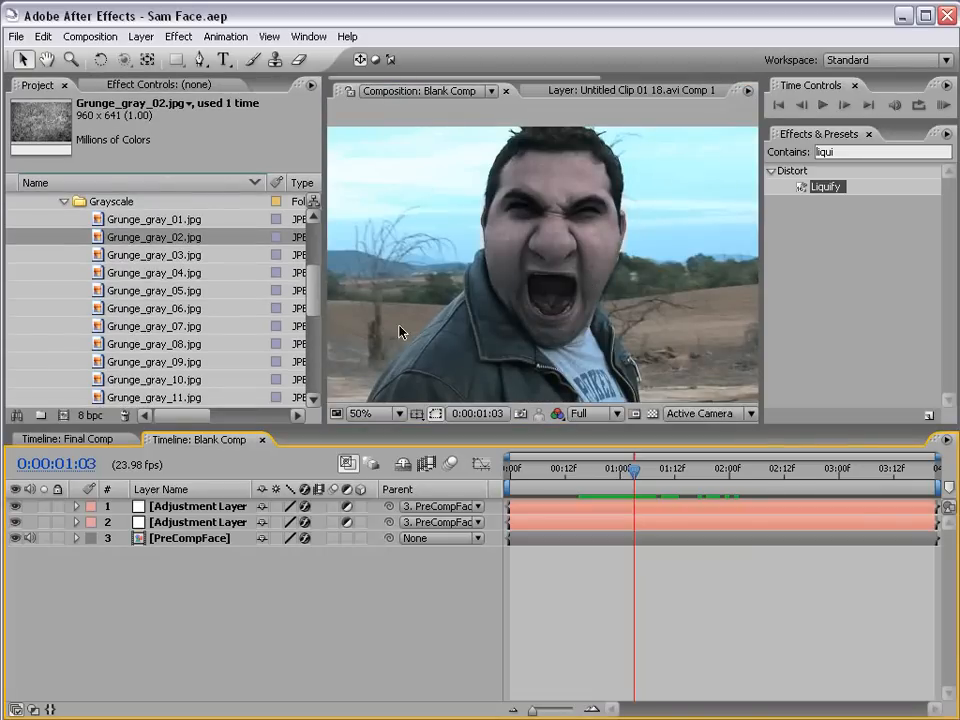
# Add Grunge_gray_02.jpg as the top layer of Blank Comp and lower its opacity to 55%
pyautogui.moveTo(124, 238); pyautogui.dragTo(572, 268)
pyautogui.press('t')
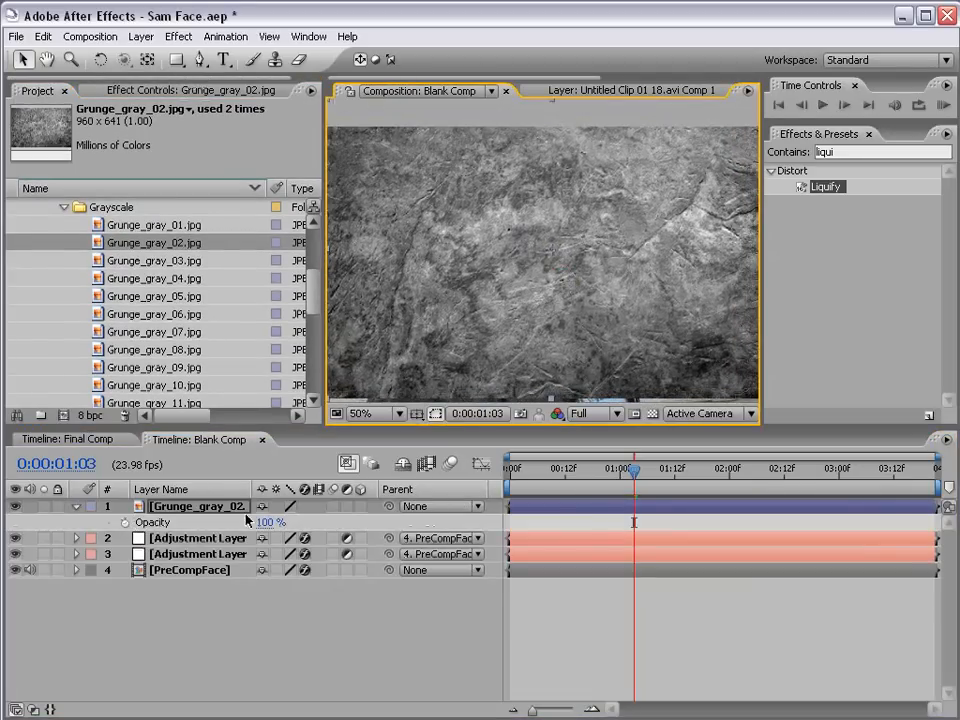
pyautogui.moveTo(264, 522); pyautogui.dragTo(222, 527)
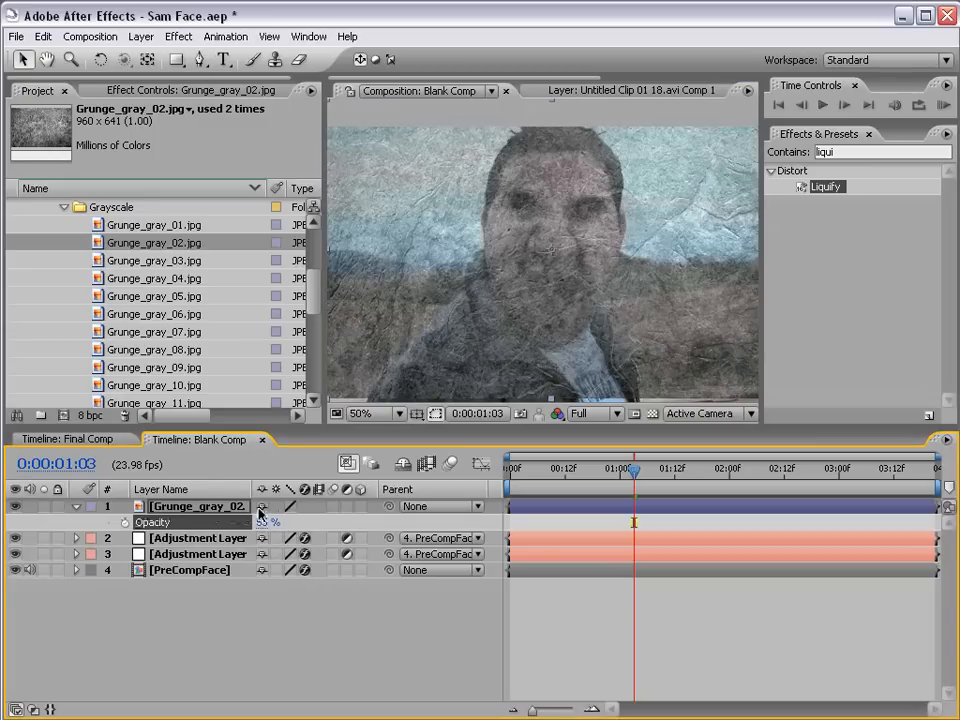
# Set the grunge texture layer's blending mode to Overlay and enlarge the composition view
pyautogui.click(206, 507)
pyautogui.press('F4')
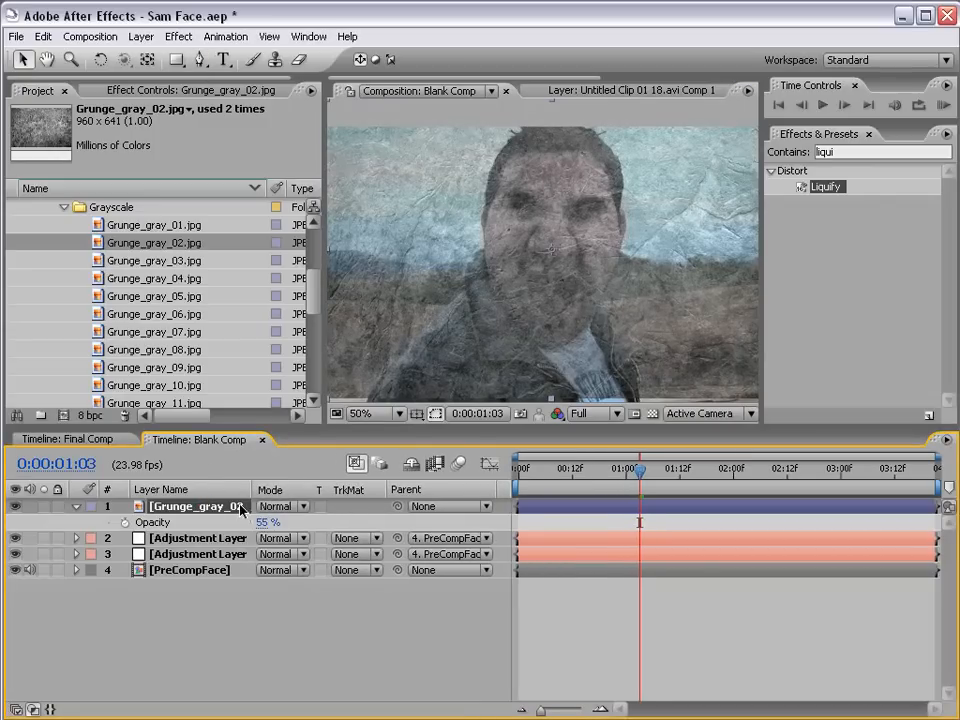
pyautogui.click(275, 506)
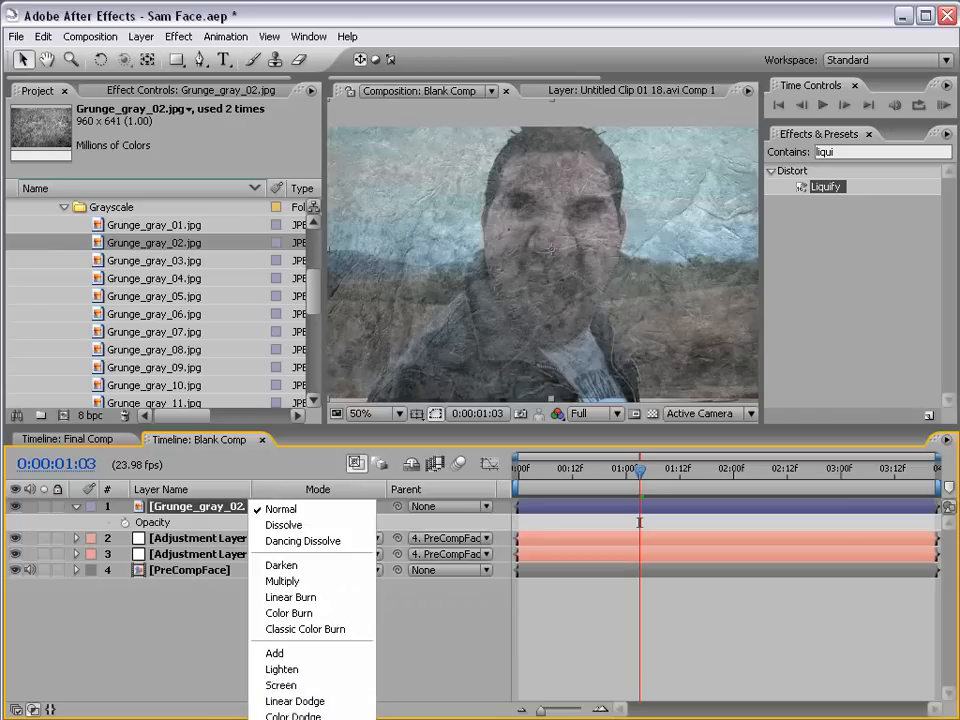
pyautogui.click(394, 437)
pyautogui.moveTo(372, 428); pyautogui.dragTo(402, 461)
pyautogui.click(285, 345)
pyautogui.click(335, 597)
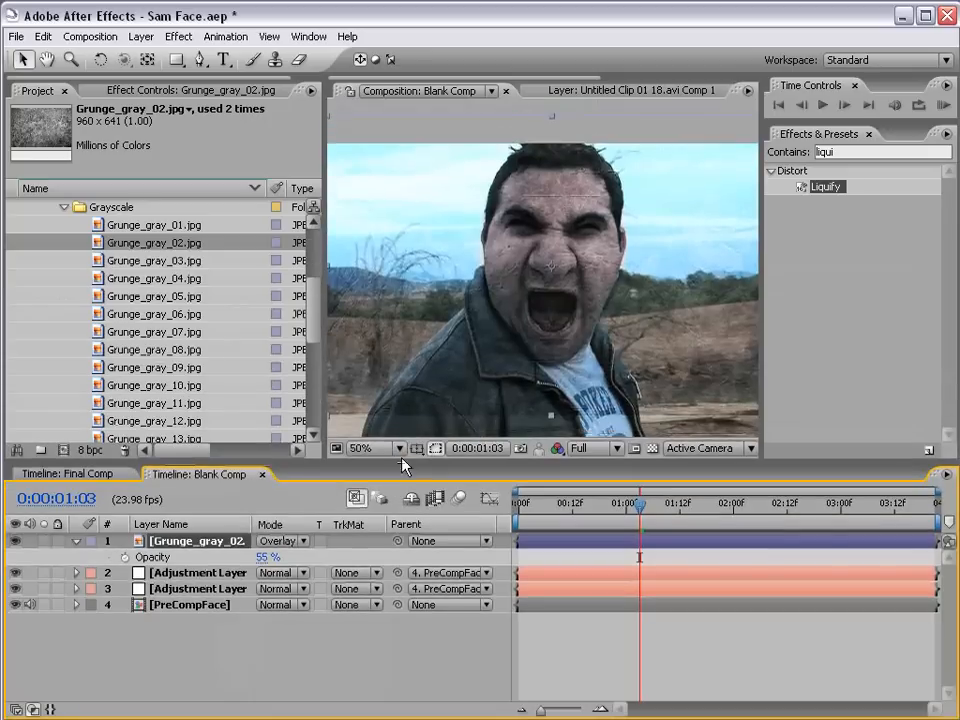
# Rotate the grunge texture layer and reposition it so that its cracked detail covers the screaming face
pyautogui.scroll(1, 557, 217)
pyautogui.moveTo(610, 248); pyautogui.dragTo(603, 348)
pyautogui.press('w')
pyautogui.press('v')
pyautogui.scroll(-1, 567, 222)
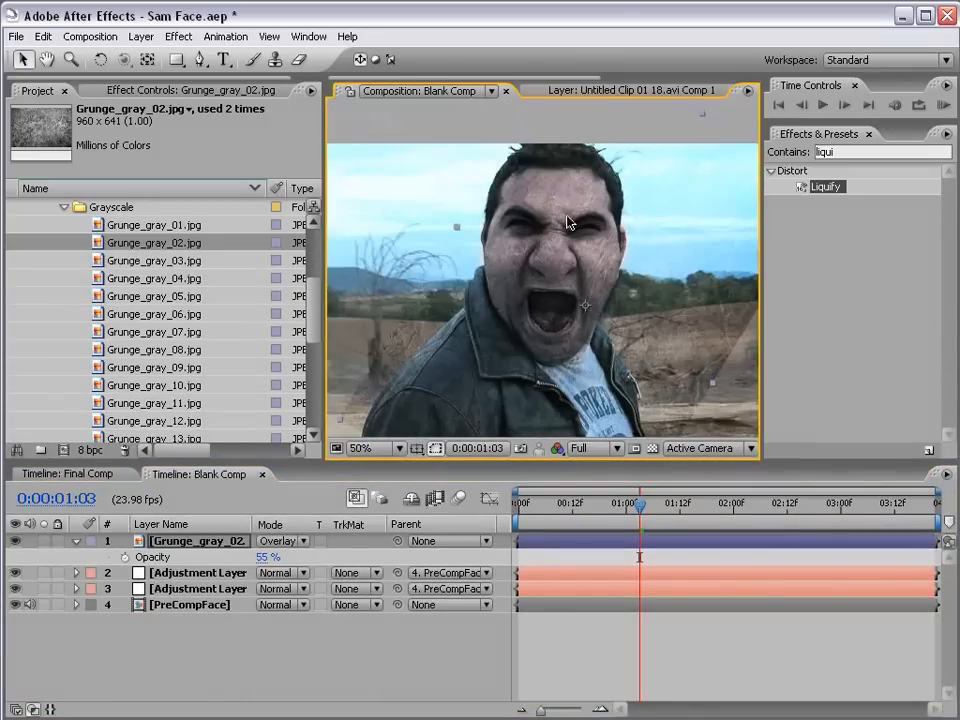
pyautogui.press('`')
pyautogui.scroll(1, 600, 250)
pyautogui.press('`')
pyautogui.moveTo(593, 306)
pyautogui.mouseDown()
pyautogui.moveTo(603, 309)
pyautogui.moveTo(594, 297)
pyautogui.mouseUp()
# Draw a closed Pen mask on the grunge texture layer following the face outline from hairline to chin
pyautogui.click(201, 60)
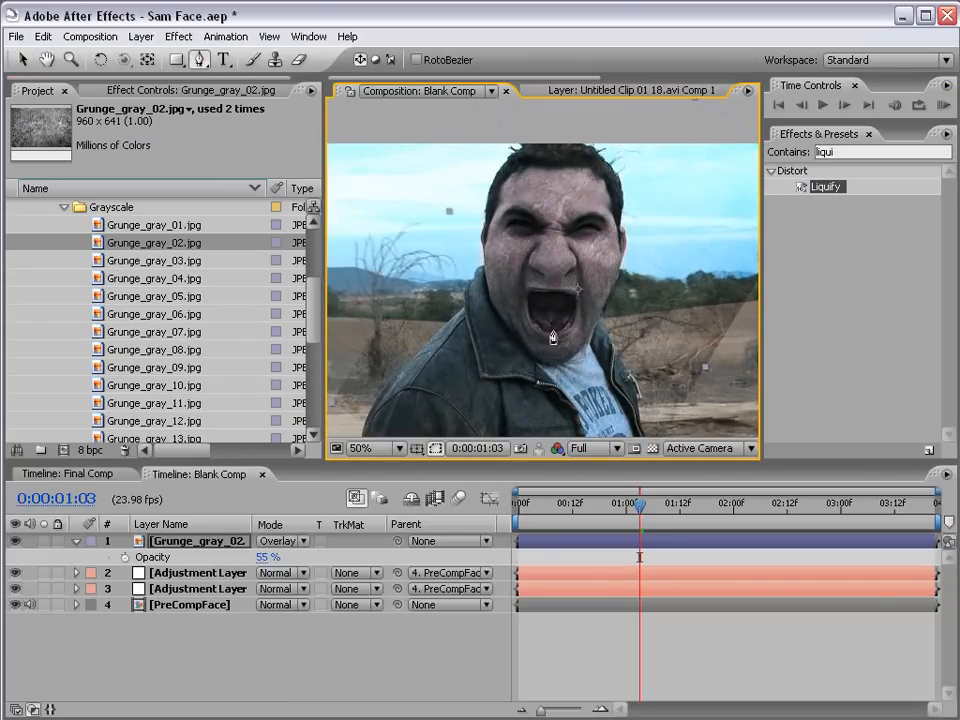
pyautogui.press('`')
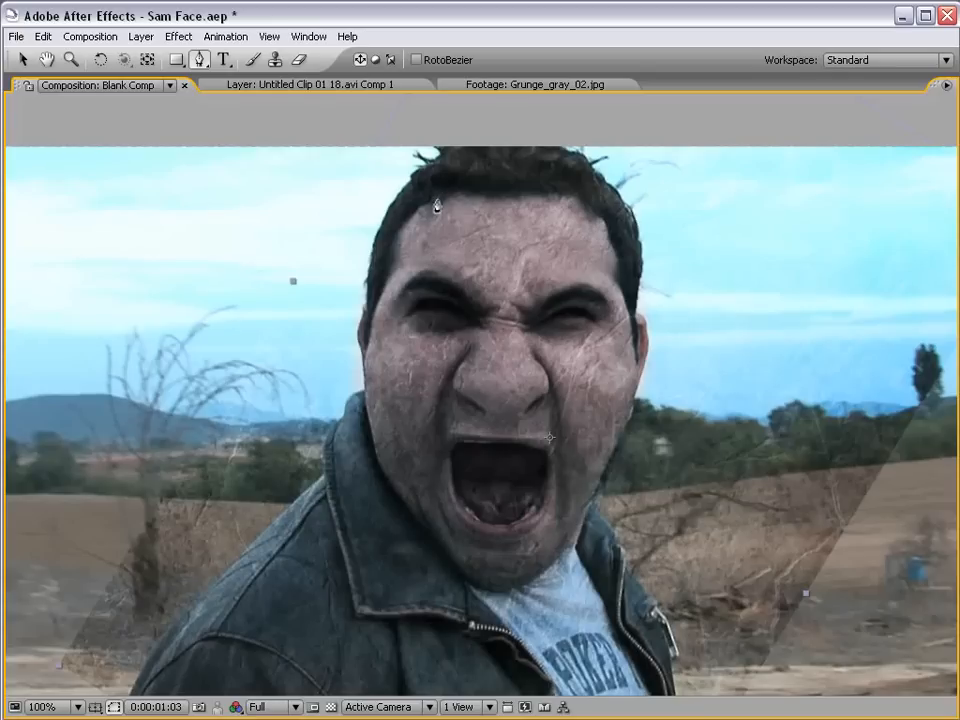
pyautogui.moveTo(369, 320); pyautogui.dragTo(369, 350)
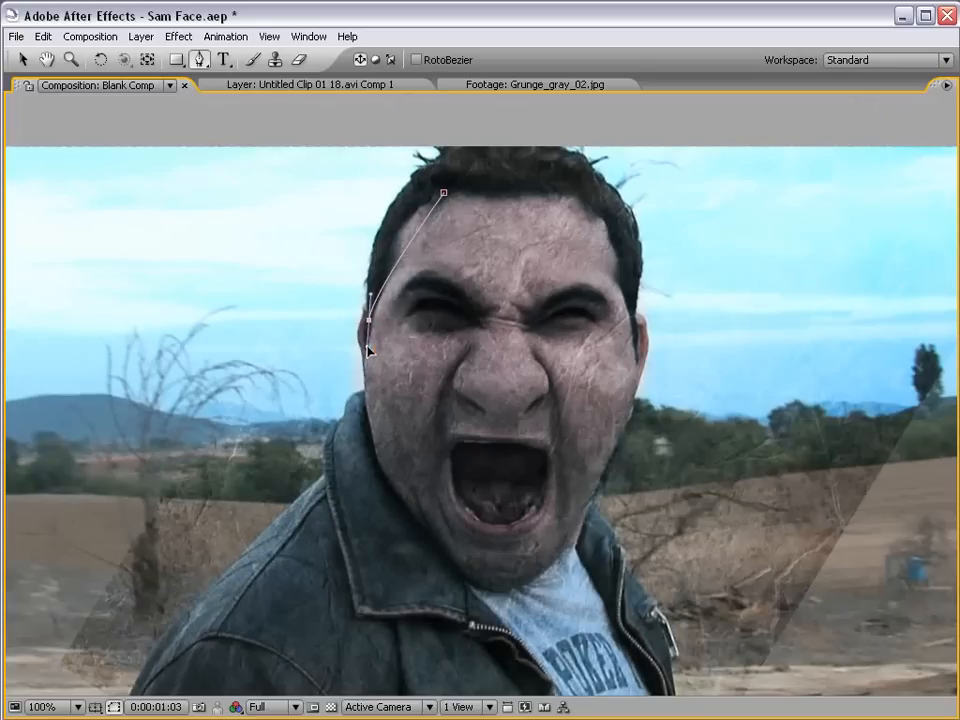
pyautogui.click(373, 459)
pyautogui.moveTo(460, 572); pyautogui.dragTo(472, 584)
pyautogui.click(520, 588)
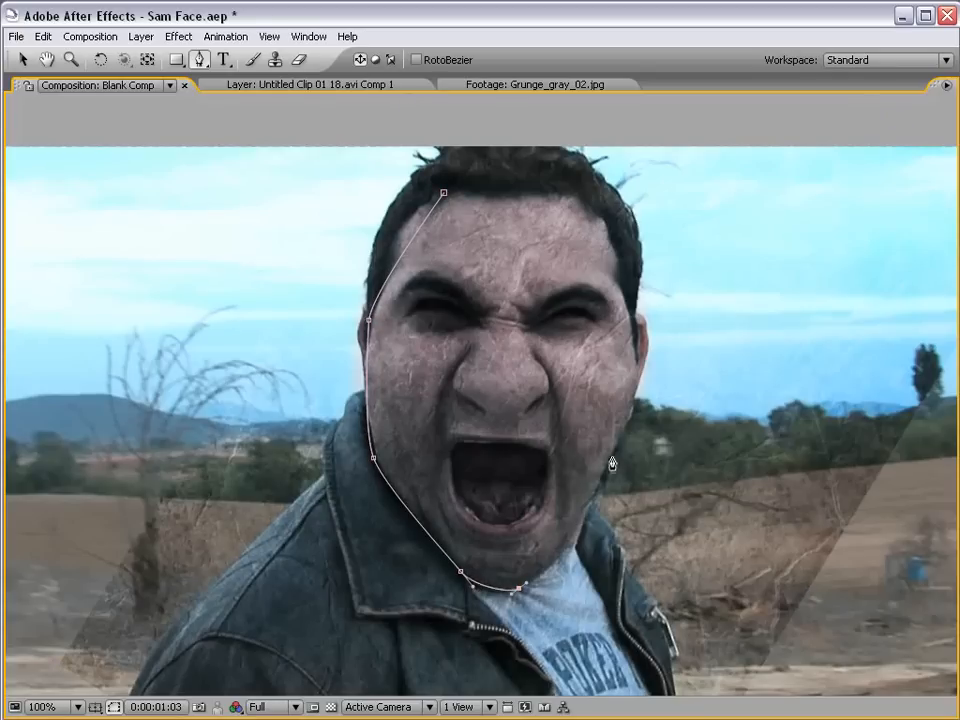
pyautogui.moveTo(613, 459); pyautogui.dragTo(616, 435)
pyautogui.hotkey('ctrl', 'z')
pyautogui.moveTo(594, 490); pyautogui.dragTo(611, 430)
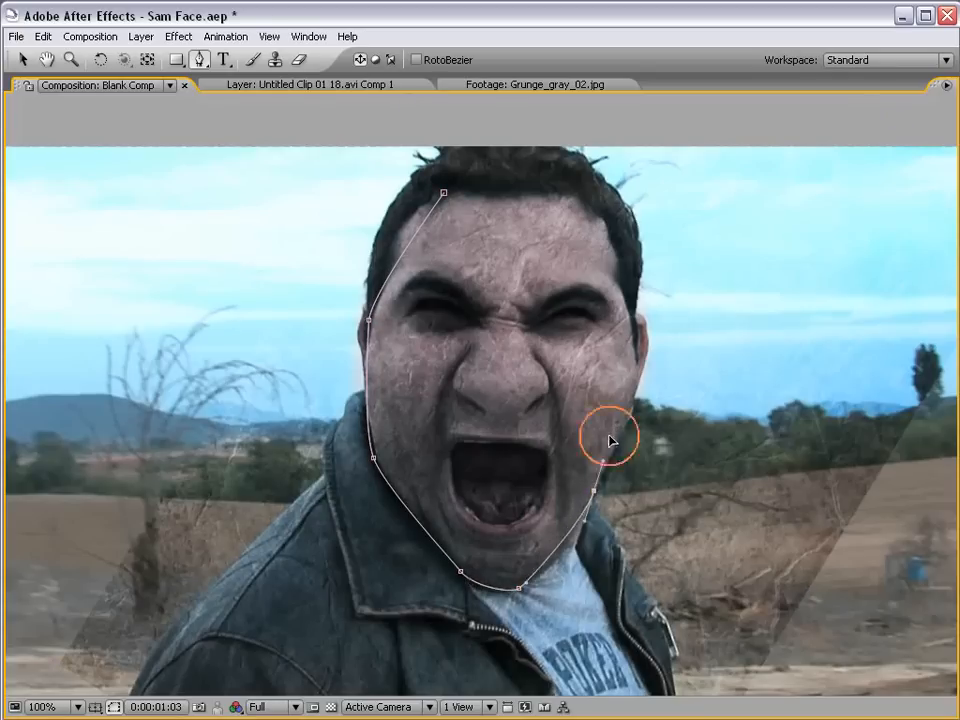
pyautogui.moveTo(627, 314); pyautogui.dragTo(532, 192)
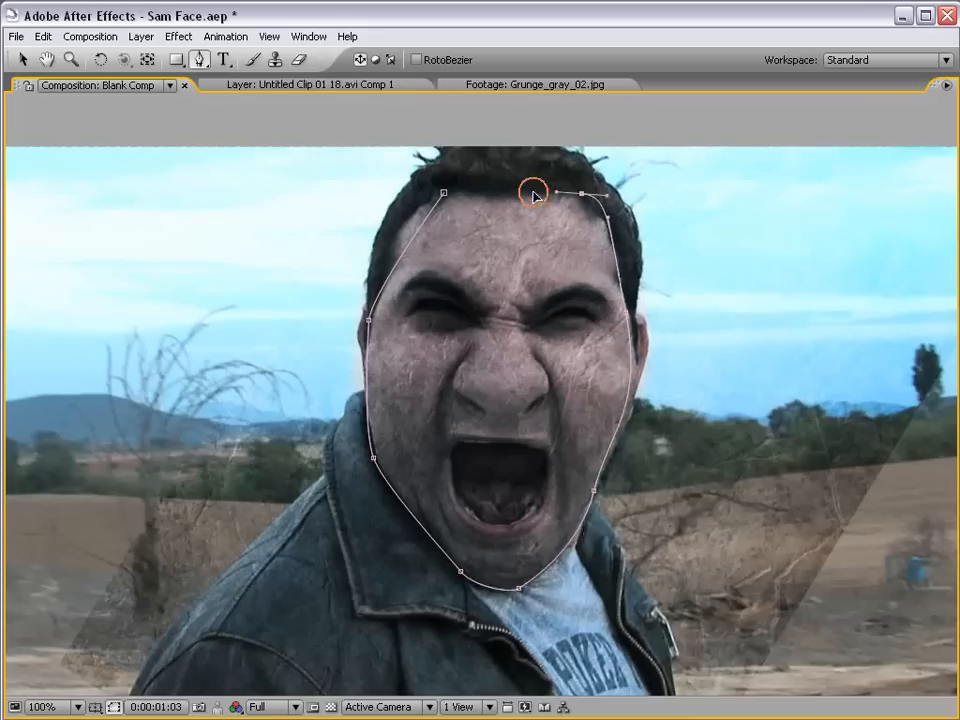
pyautogui.click(444, 193)
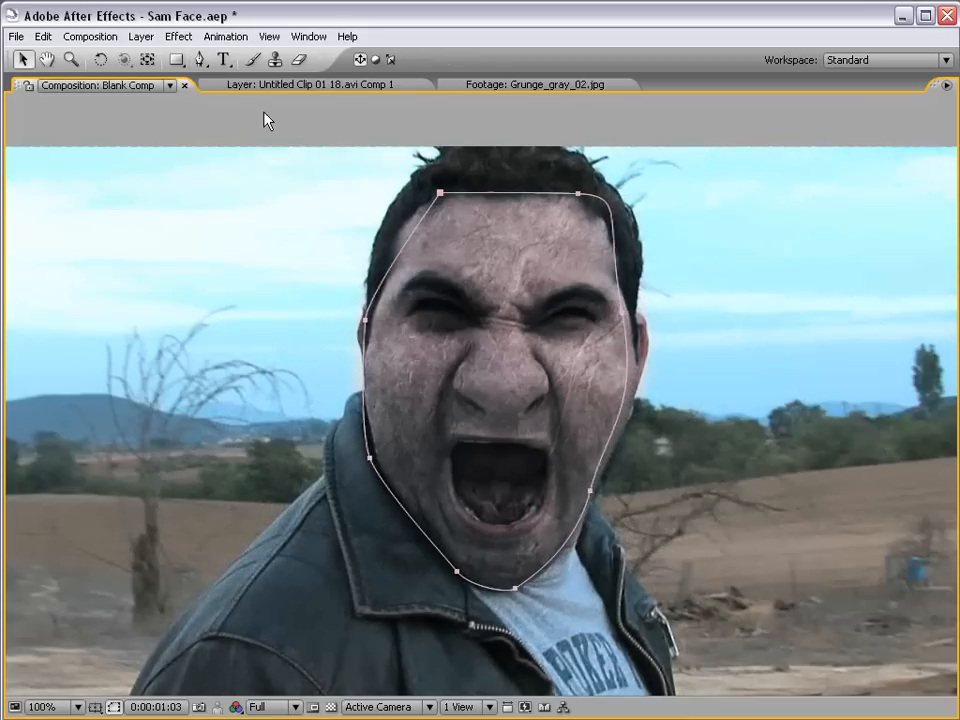
# Draw a second closed mask on the grunge layer around both eyes and the nose
pyautogui.click(492, 309)
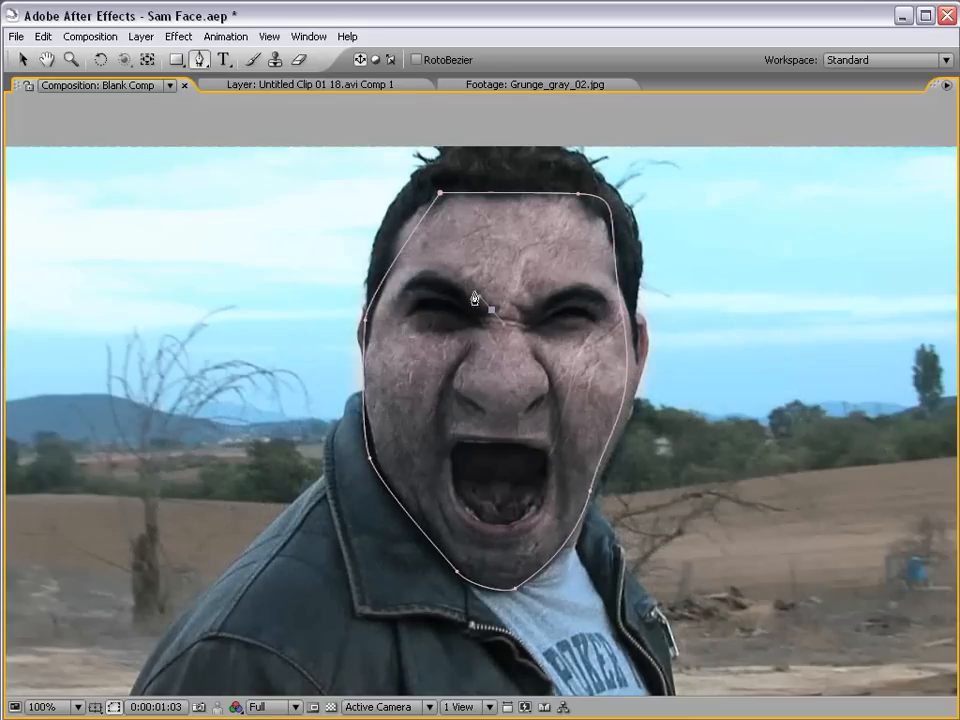
pyautogui.click(428, 276)
pyautogui.moveTo(405, 293); pyautogui.dragTo(530, 297)
pyautogui.click(513, 310)
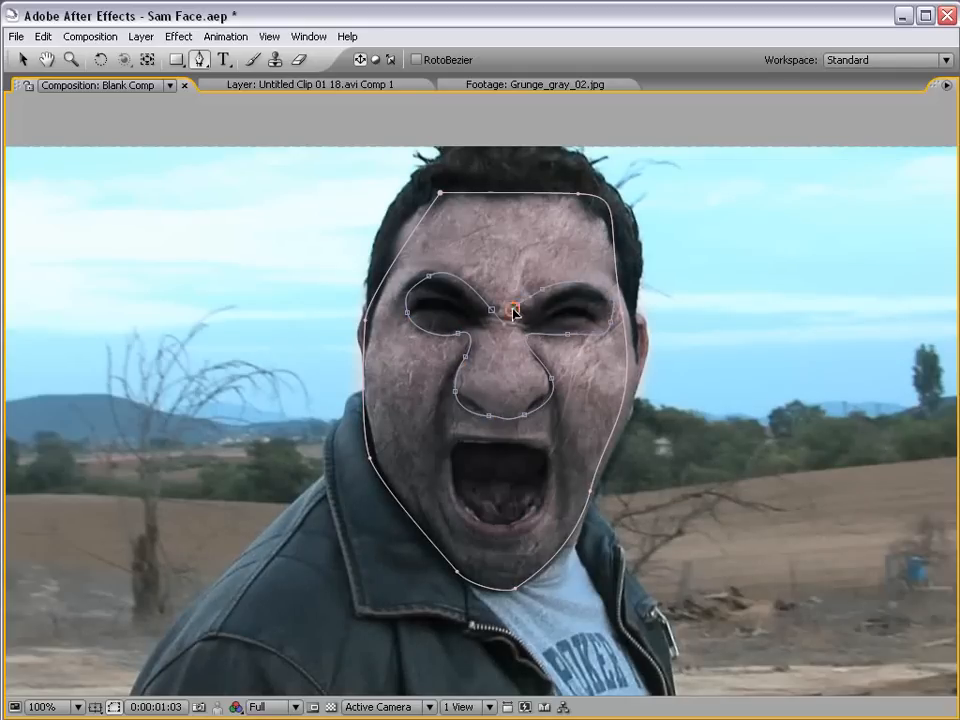
# Draw a third closed mask on the grunge layer around the open mouth
pyautogui.click(450, 469)
pyautogui.moveTo(466, 524); pyautogui.dragTo(535, 535)
pyautogui.moveTo(551, 443); pyautogui.dragTo(545, 435)
pyautogui.moveTo(524, 433); pyautogui.dragTo(519, 433)
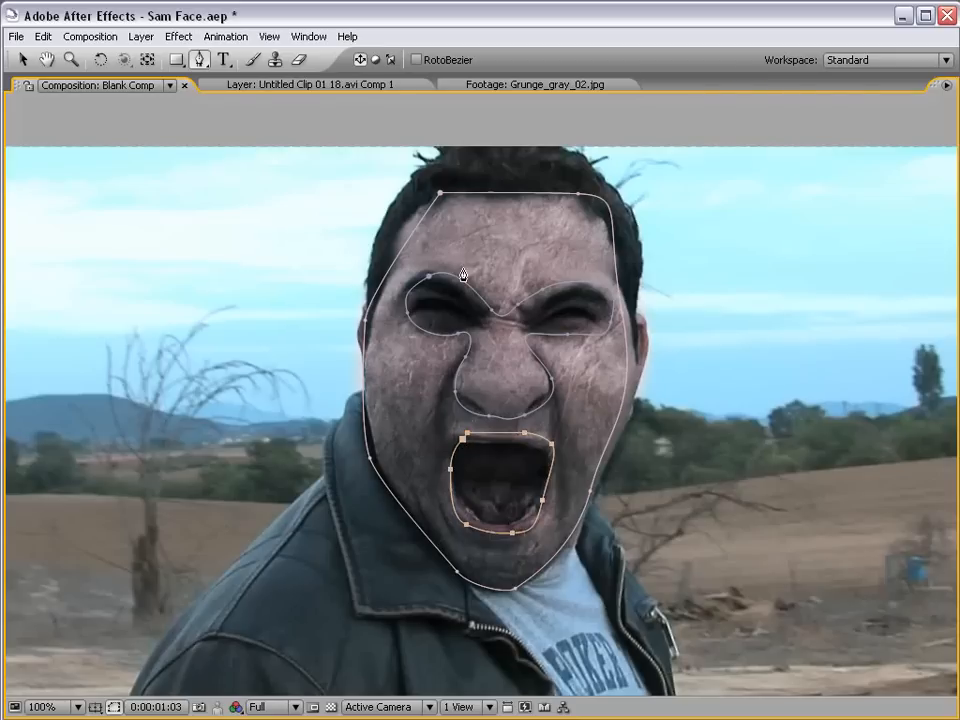
# Reveal the grunge layer's mask properties and set Mask 2 and Mask 3 to Subtract
pyautogui.press('`')
pyautogui.click(191, 541)
pyautogui.press('m')
pyautogui.press('m')
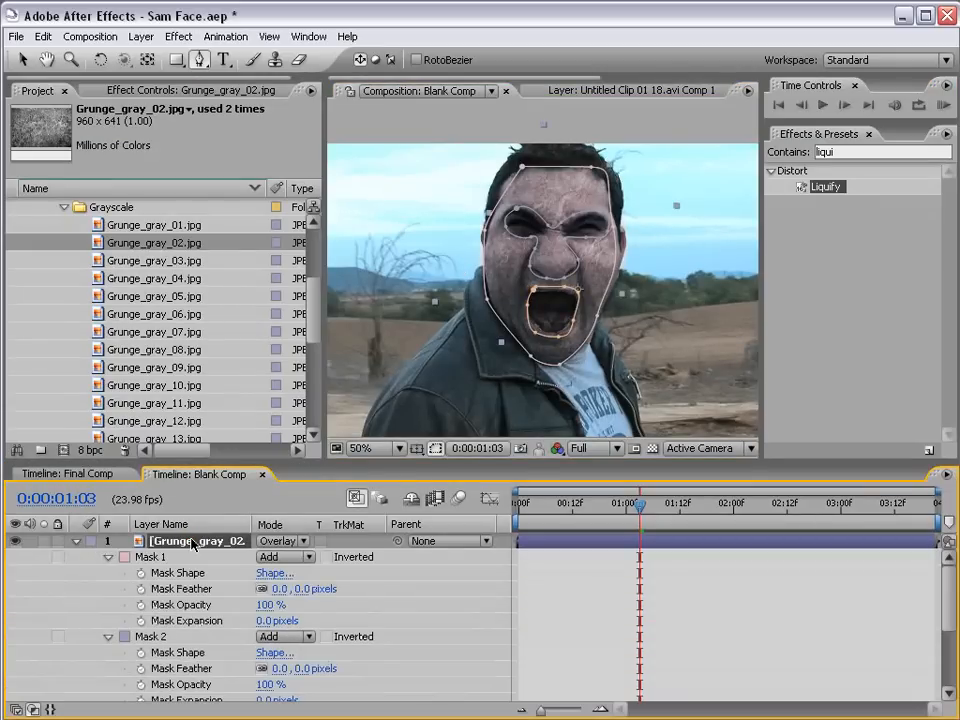
pyautogui.moveTo(186, 463); pyautogui.dragTo(186, 376)
pyautogui.scroll(-2, 180, 576)
pyautogui.click(161, 520)
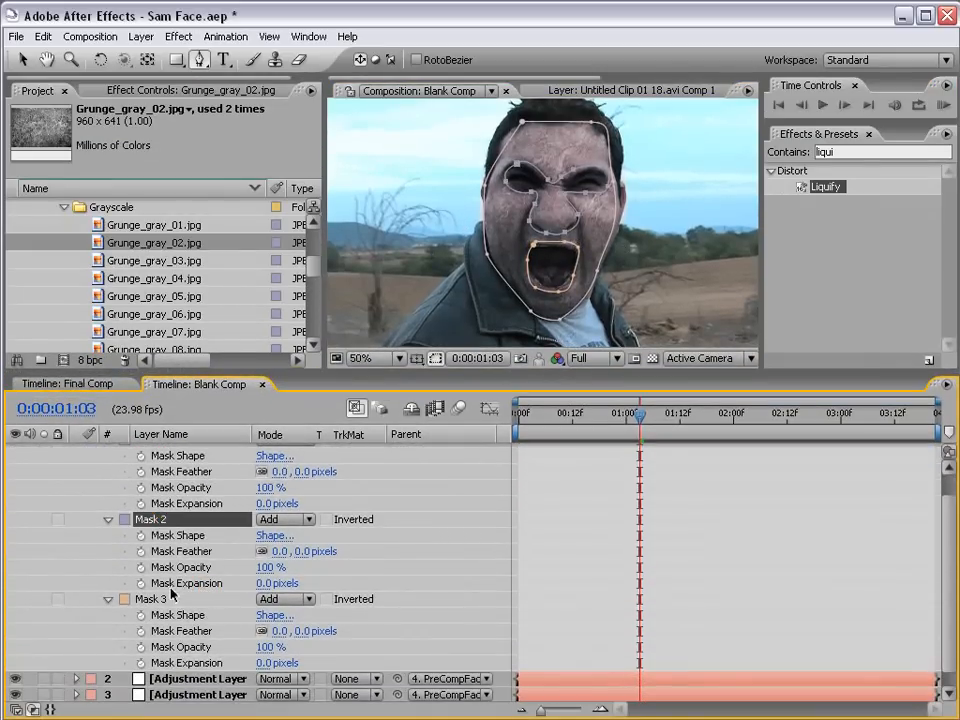
pyautogui.click(290, 521)
pyautogui.click(289, 535)
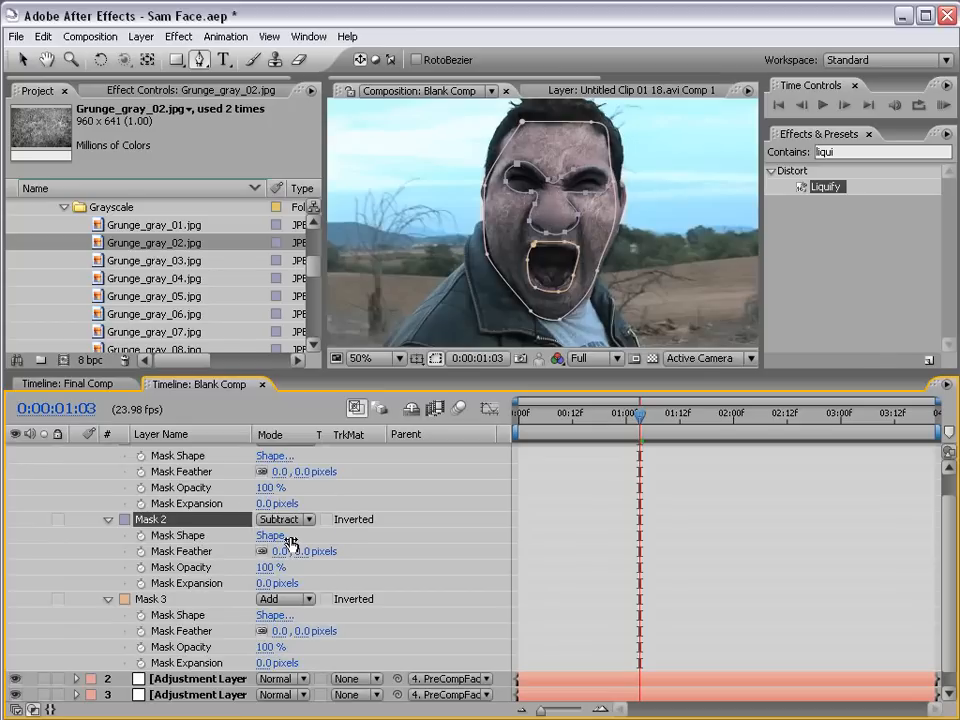
pyautogui.click(285, 601)
pyautogui.click(289, 615)
pyautogui.scroll(2, 192, 488)
pyautogui.click(546, 495)
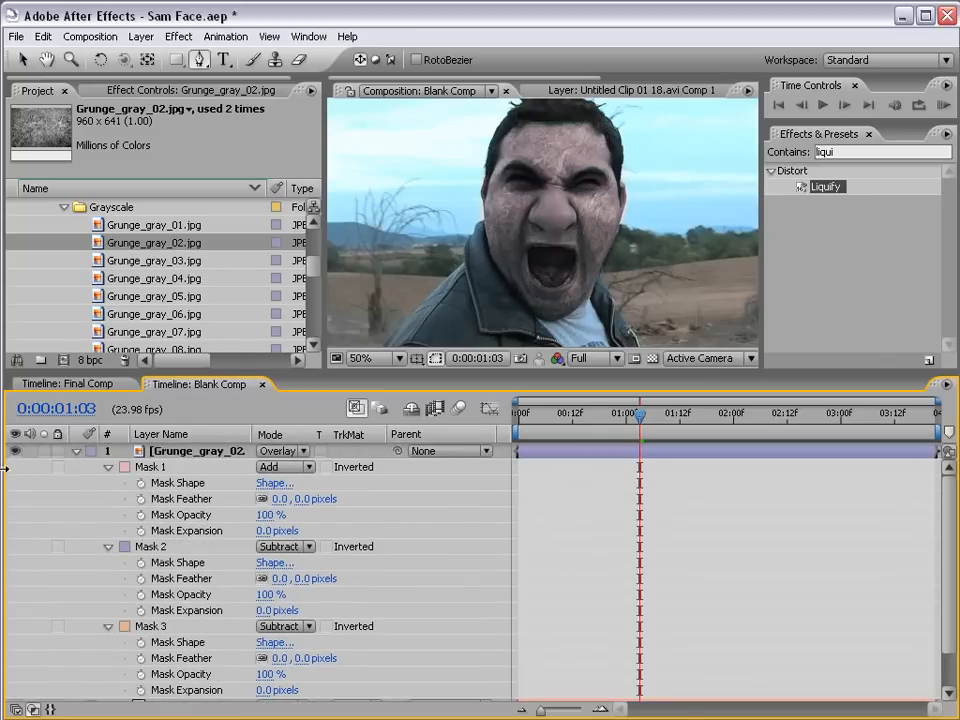
# With the grunge layer temporarily soloed, feather Mask 1 by 13, Mask 2 by 20 and Mask 3 by 16 pixels, and save the project
pyautogui.click(43, 451)
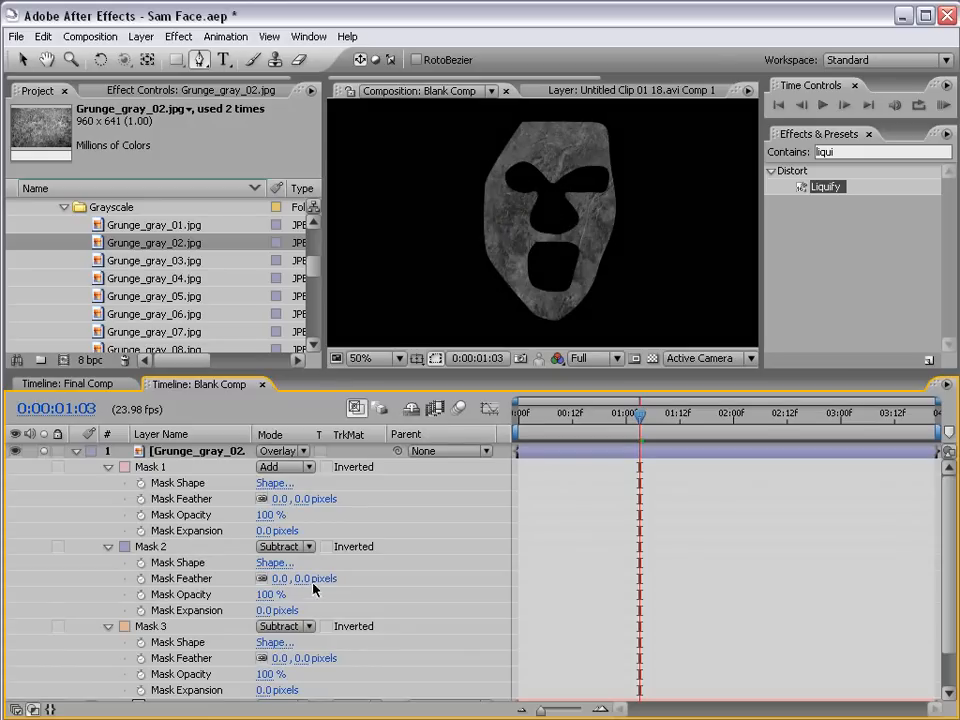
pyautogui.moveTo(304, 578); pyautogui.dragTo(372, 435)
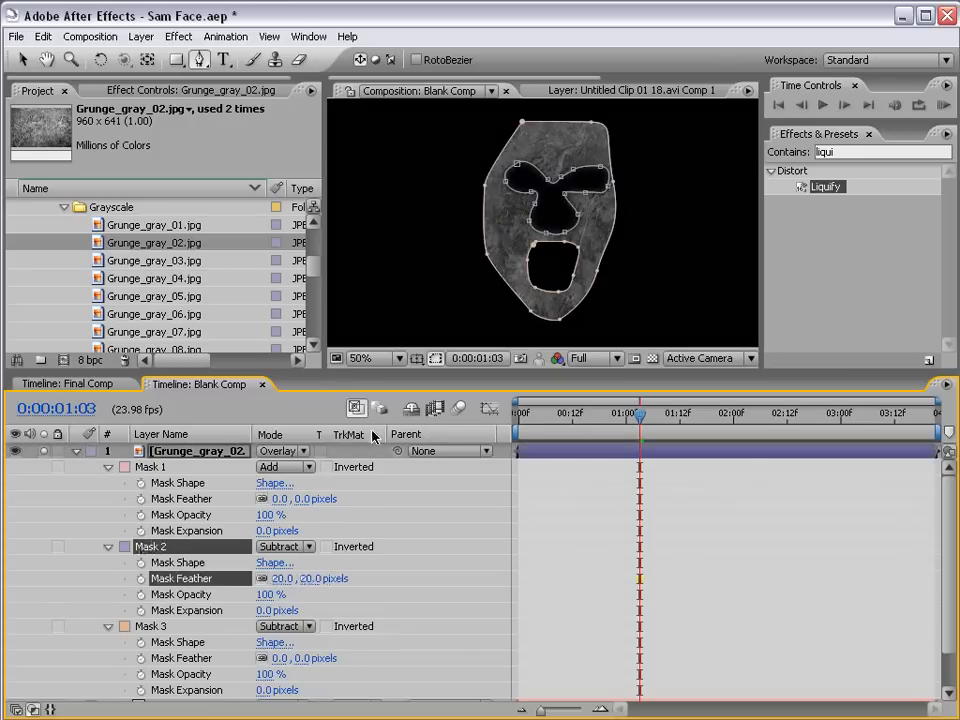
pyautogui.click(434, 360)
pyautogui.moveTo(300, 658); pyautogui.dragTo(308, 657)
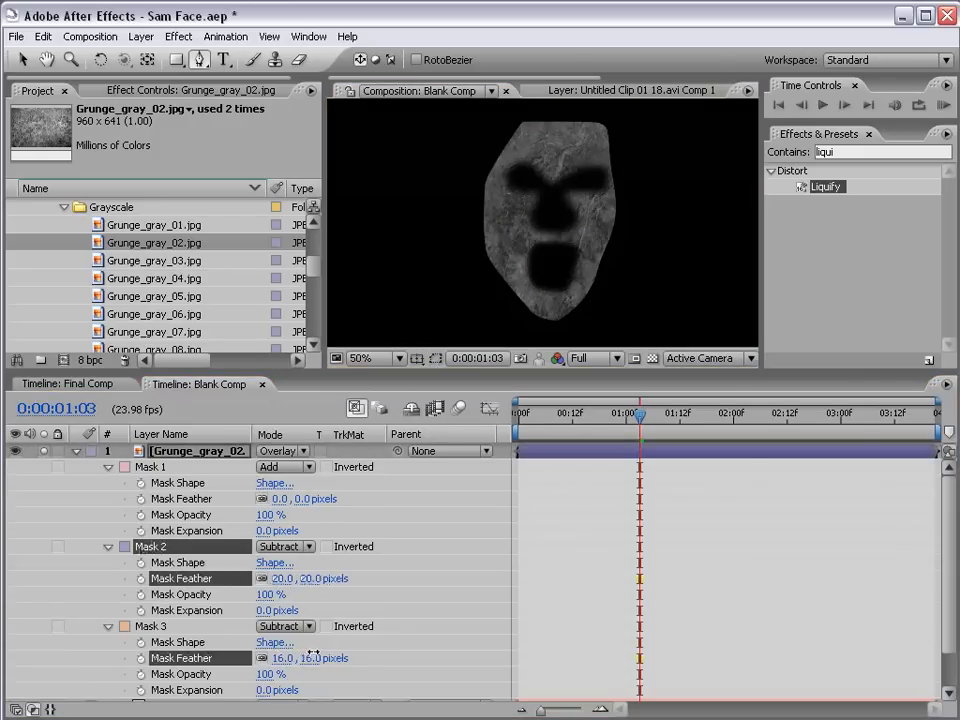
pyautogui.moveTo(303, 498); pyautogui.dragTo(310, 497)
pyautogui.click(513, 487)
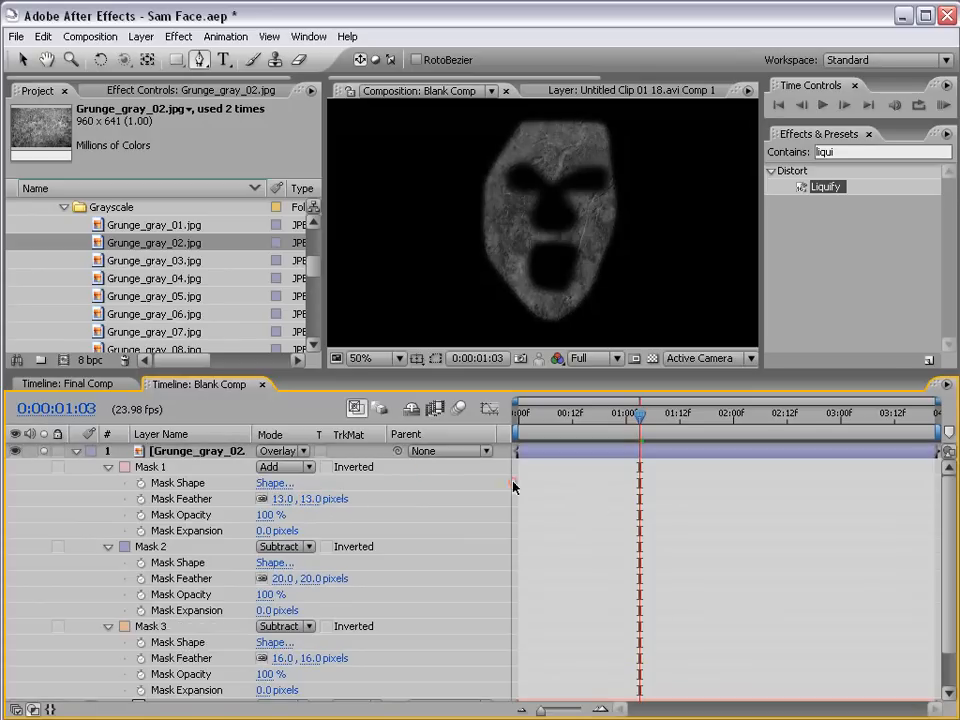
pyautogui.click(437, 362)
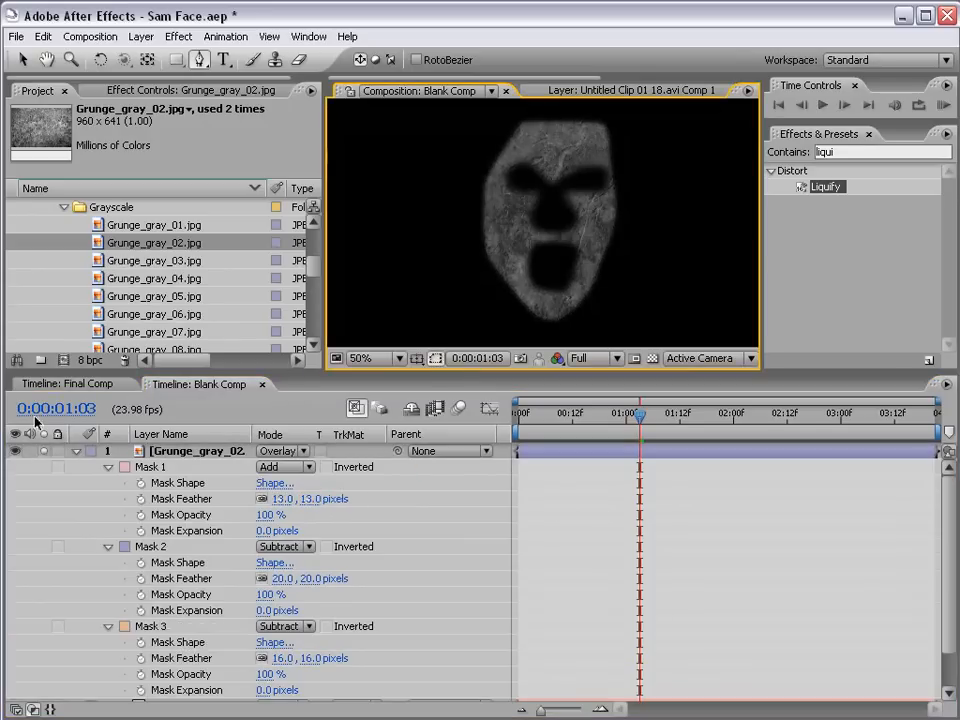
pyautogui.click(44, 451)
pyautogui.hotkey('ctrl', 's')
pyautogui.press('h')
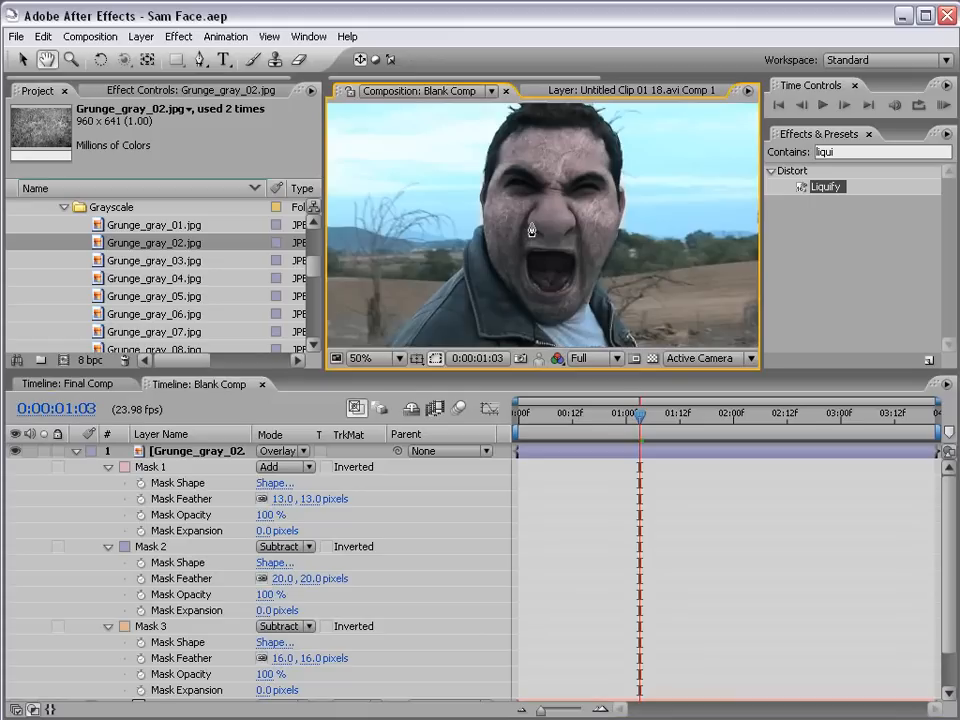
# Set the grunge layer's opacity to 50% and parent the layer to PreCompFace
pyautogui.click(76, 451)
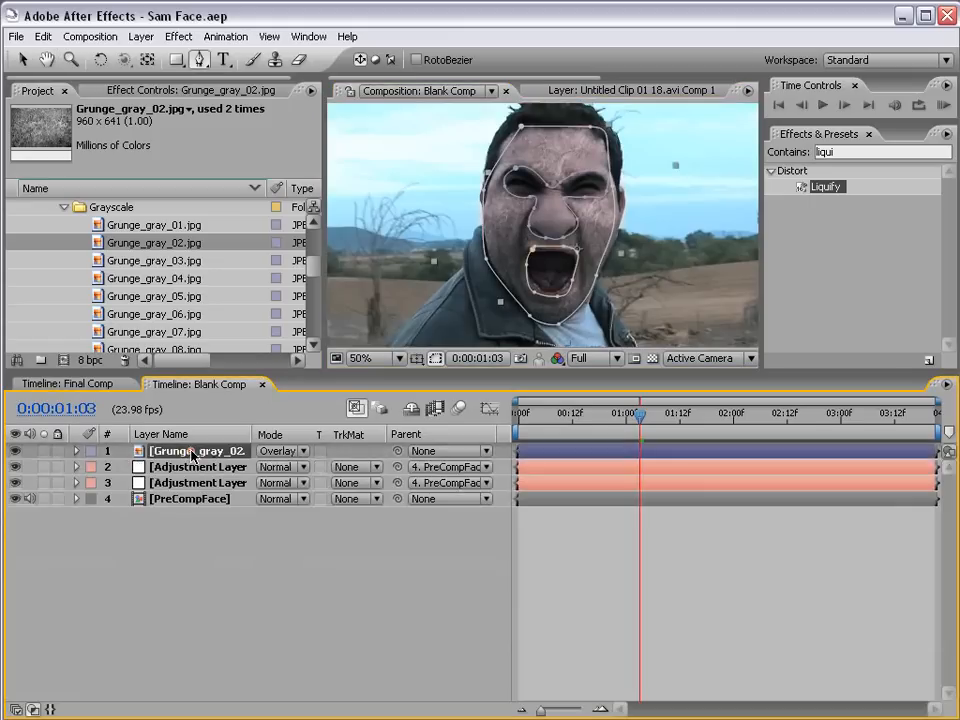
pyautogui.press('t')
pyautogui.click(262, 466)
pyautogui.write('50')
pyautogui.press('Return')
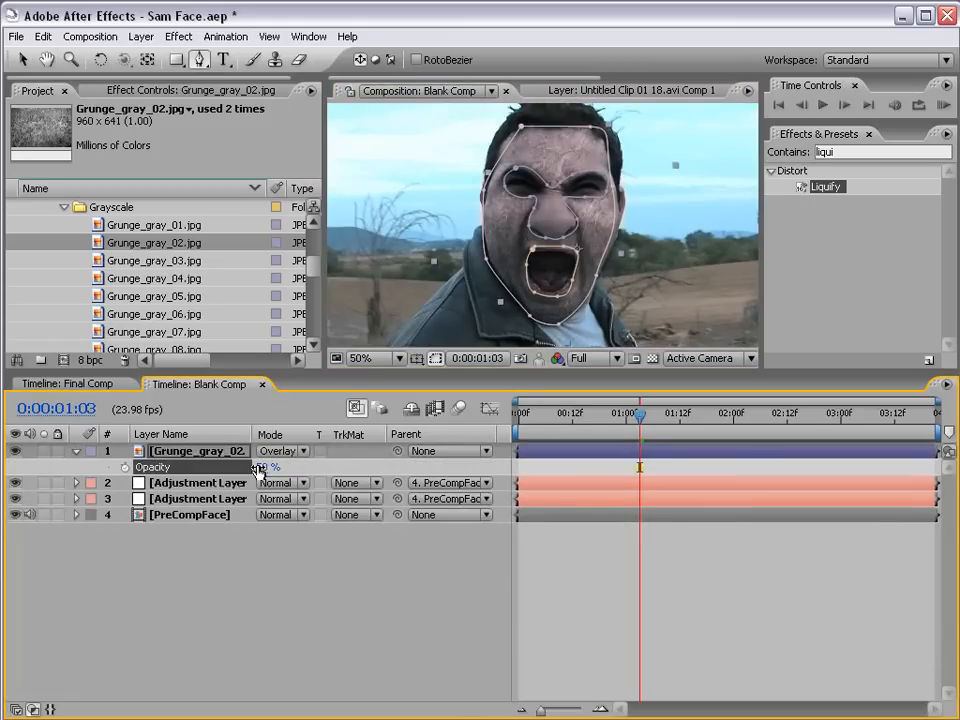
pyautogui.click(570, 257)
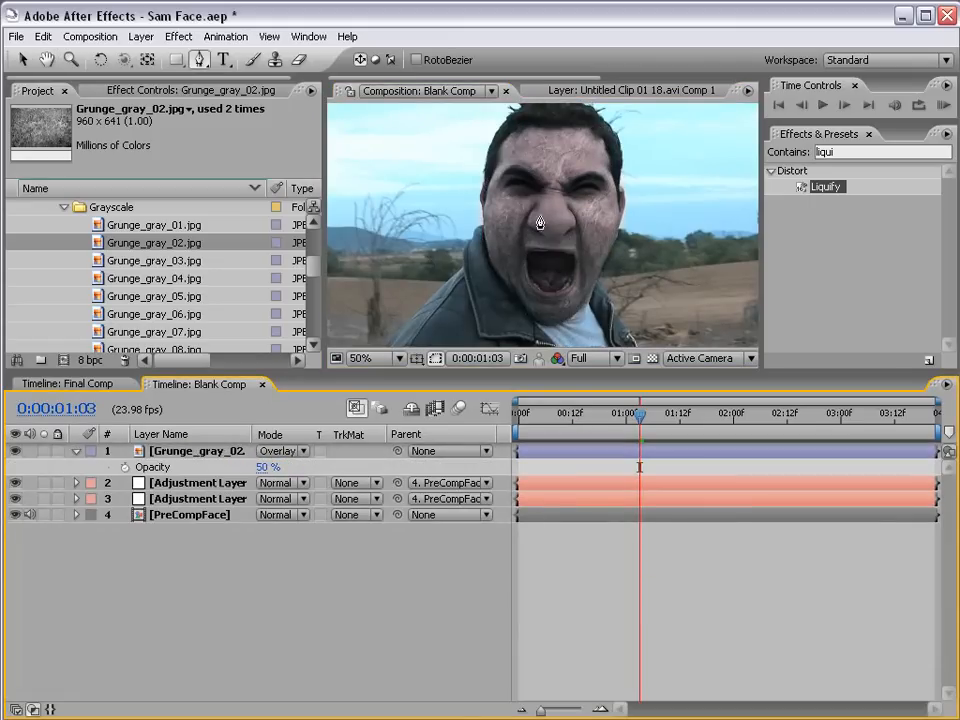
pyautogui.moveTo(397, 451); pyautogui.dragTo(160, 514)
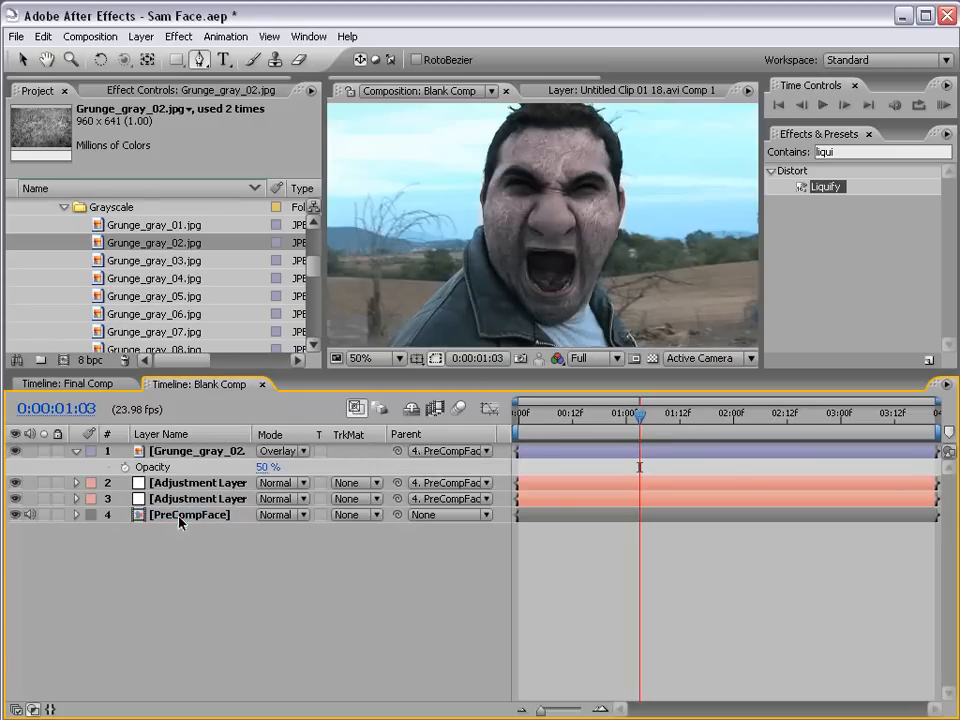
# Link the grunge layer's opacity by expression to PreCompFace's Liquify Distortion Percentage, divided by 2
pyautogui.click(193, 452)
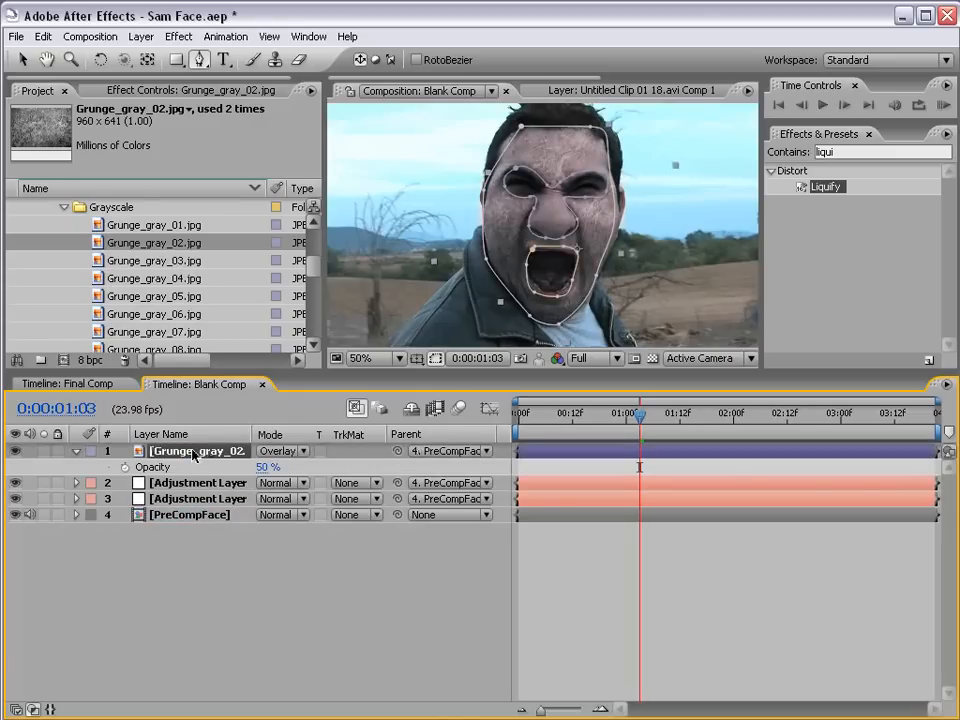
pyautogui.click(197, 515)
pyautogui.press('u')
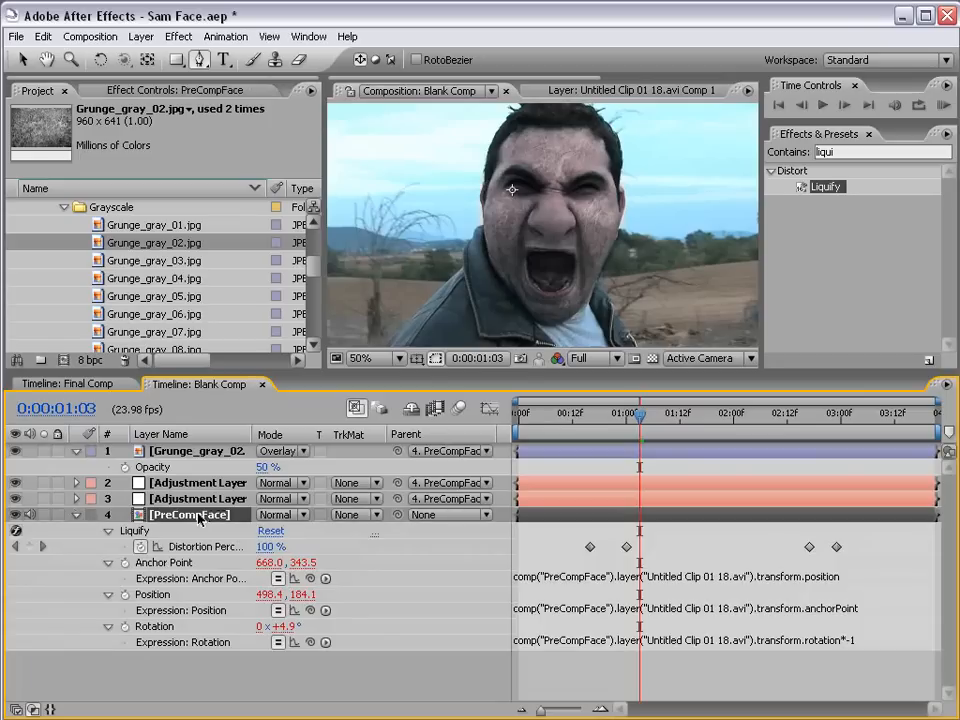
pyautogui.keyDown('alt'); pyautogui.click(125, 467); pyautogui.keyUp('alt')
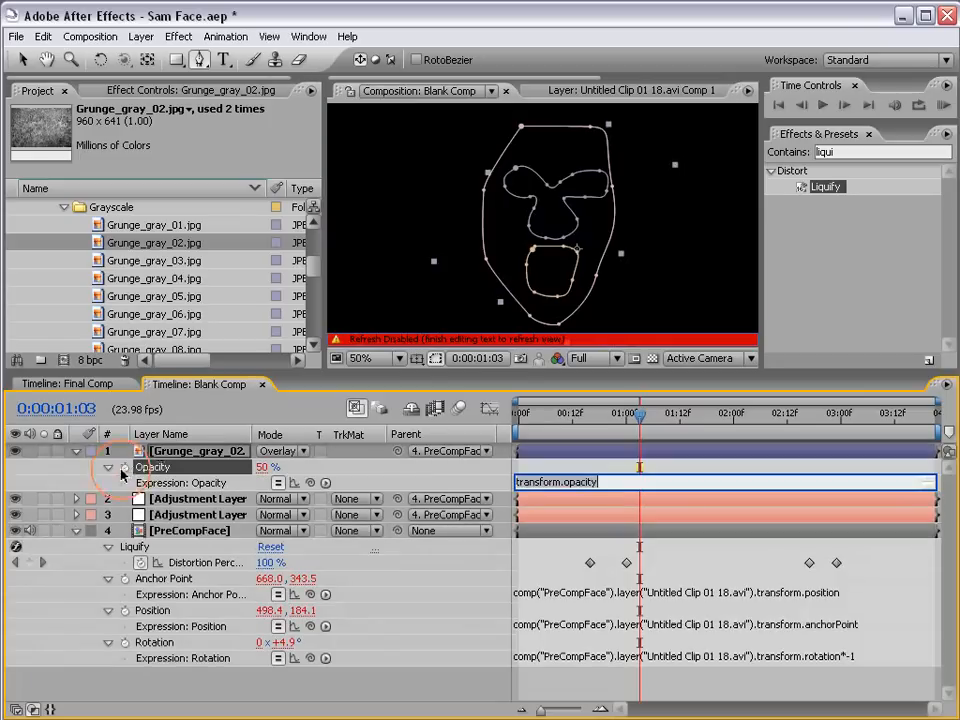
pyautogui.moveTo(309, 482); pyautogui.dragTo(203, 565)
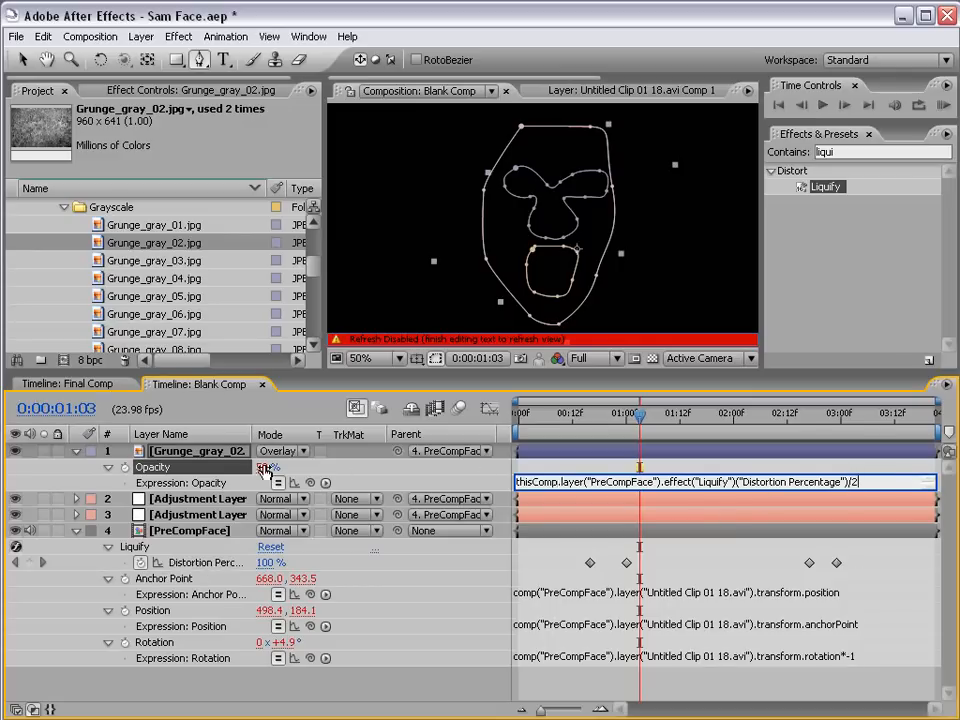
pyautogui.click(540, 462)
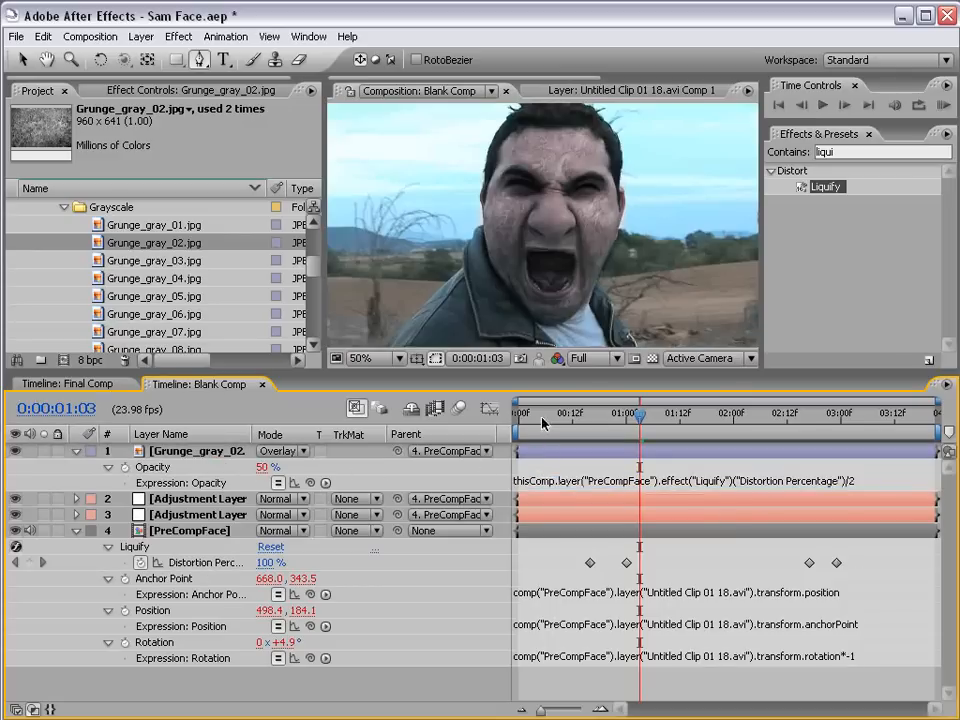
# Scrub through Blank Comp to 0:00:02:15 to check the animated skin texture, and view the whole frame at 25%
pyautogui.moveTo(542, 418); pyautogui.dragTo(801, 445)
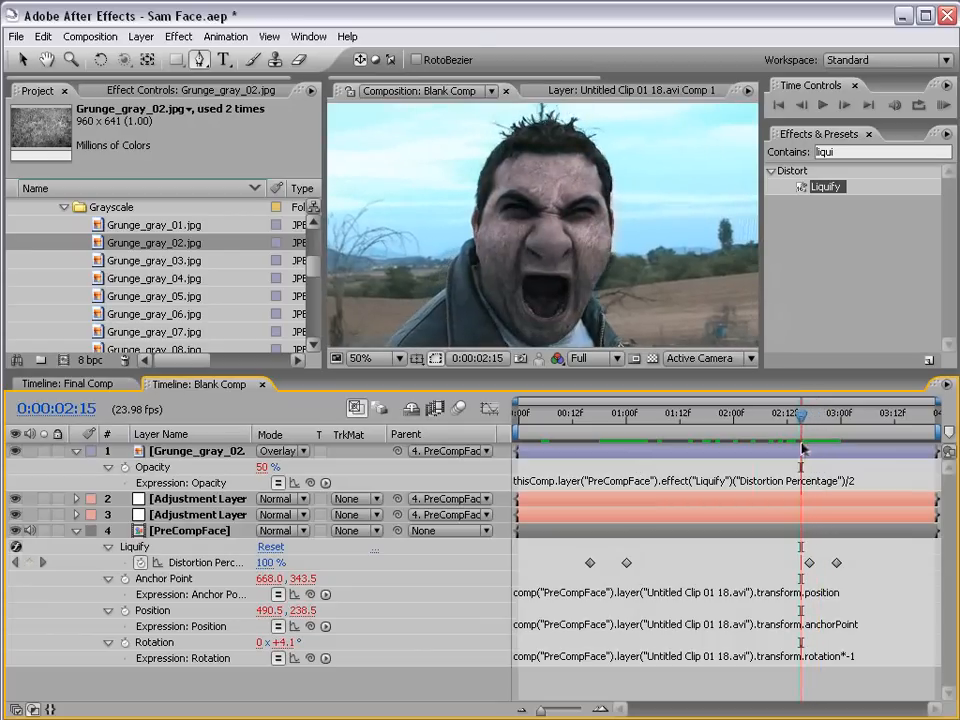
pyautogui.click(76, 531)
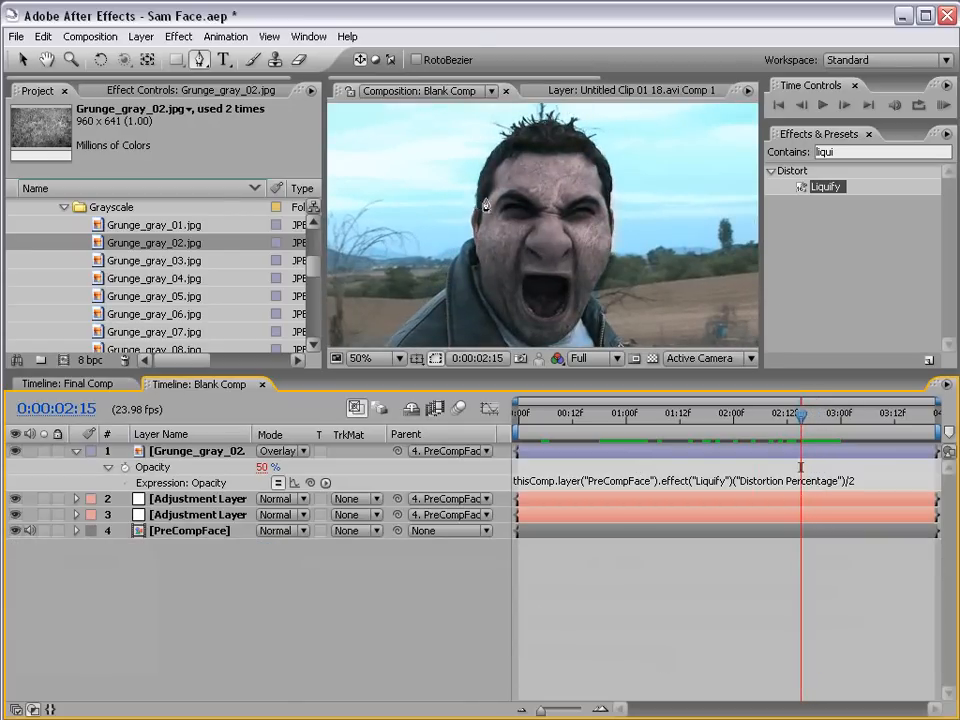
pyautogui.scroll(-2, 486, 206)
pyautogui.moveTo(534, 276); pyautogui.dragTo(498, 237)
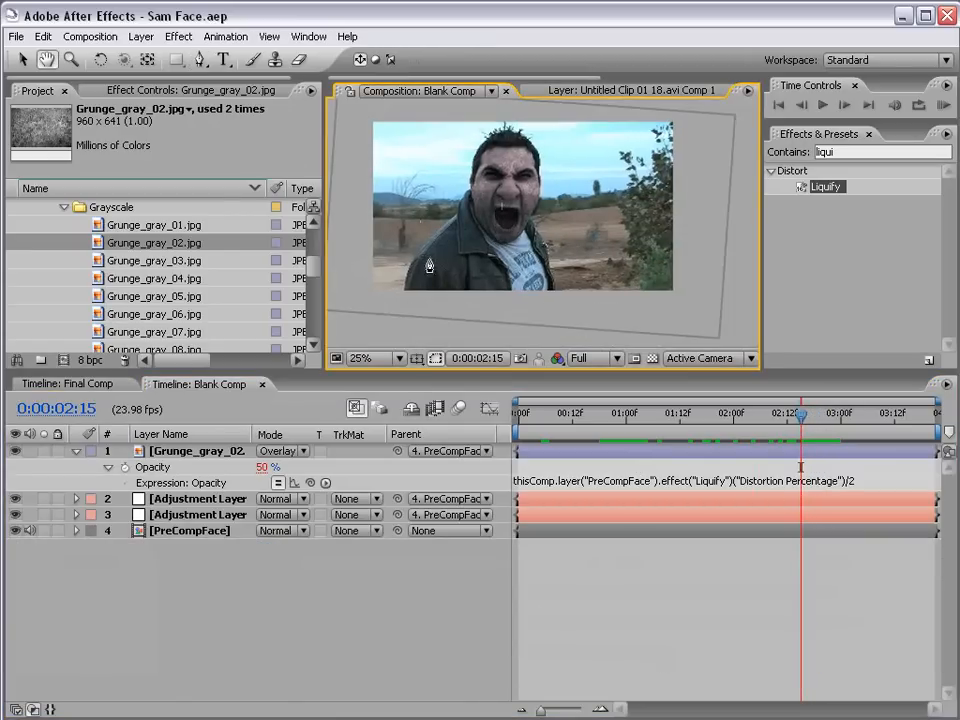
# Add a new adjustment layer above all the other layers in Blank Comp
pyautogui.click(141, 36)
pyautogui.moveTo(150, 56)
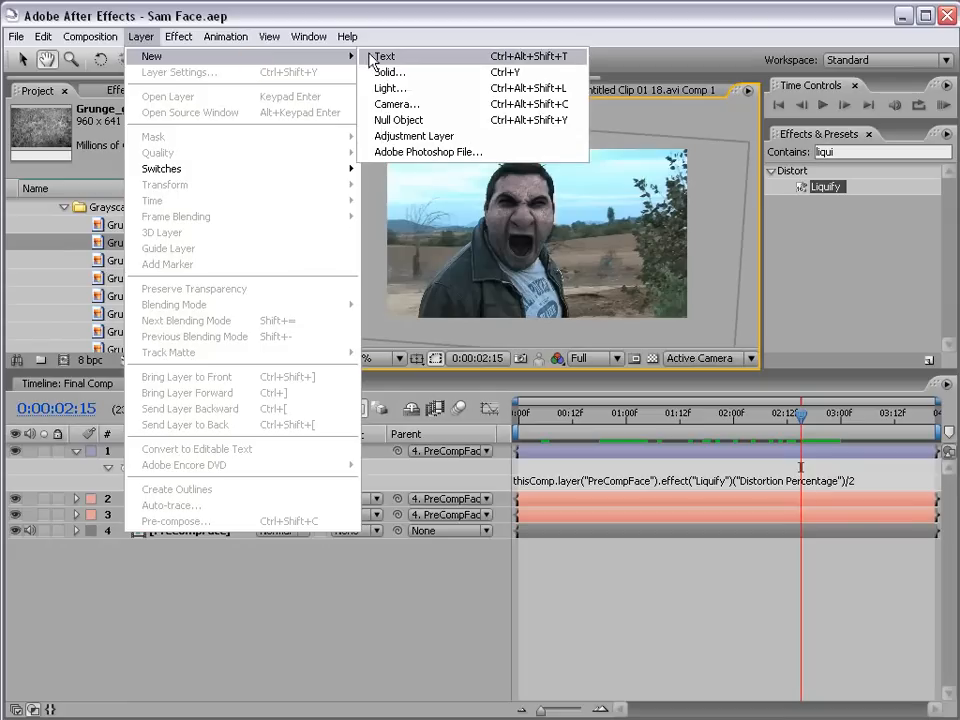
pyautogui.click(405, 136)
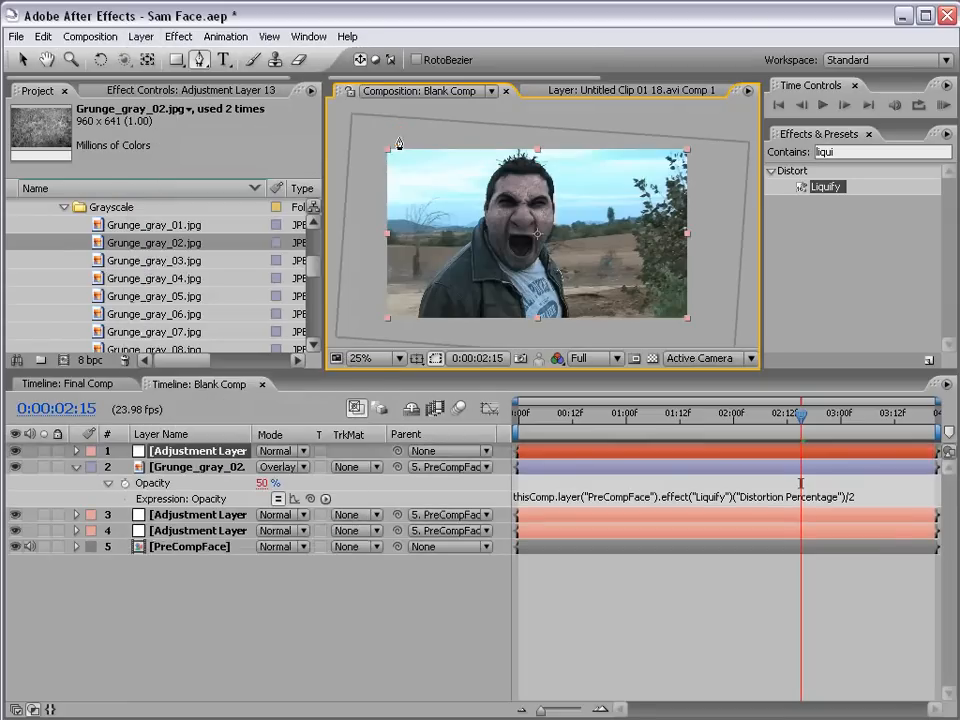
# Try darkening the midtones with a Curves effect on the new adjustment layer, and remove the effect
pyautogui.click(178, 36)
pyautogui.moveTo(230, 224)
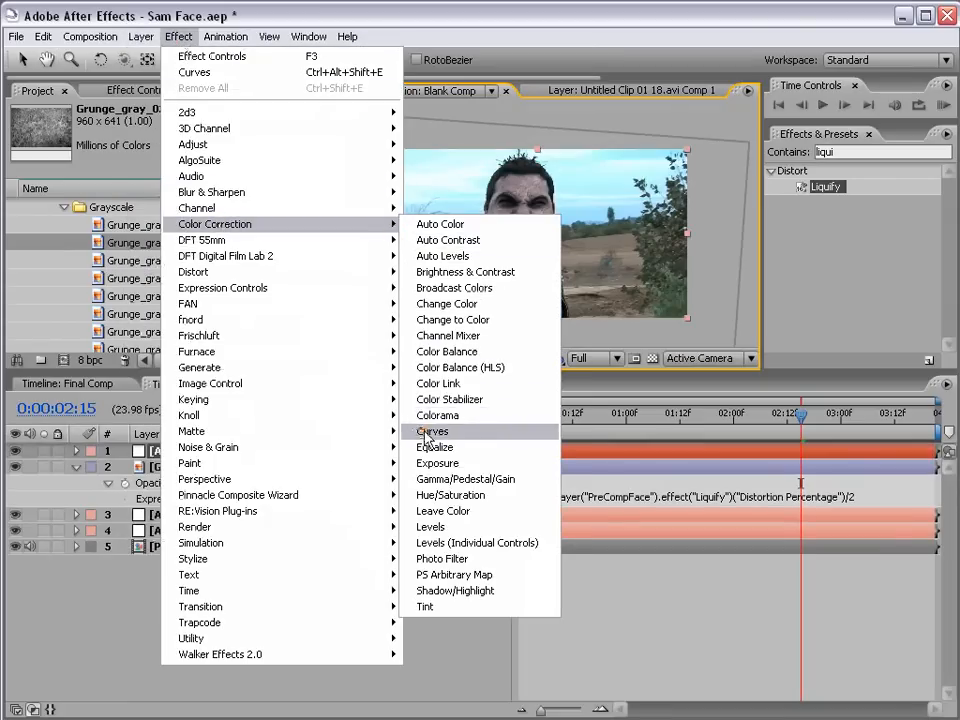
pyautogui.click(435, 429)
pyautogui.moveTo(133, 268); pyautogui.dragTo(142, 273)
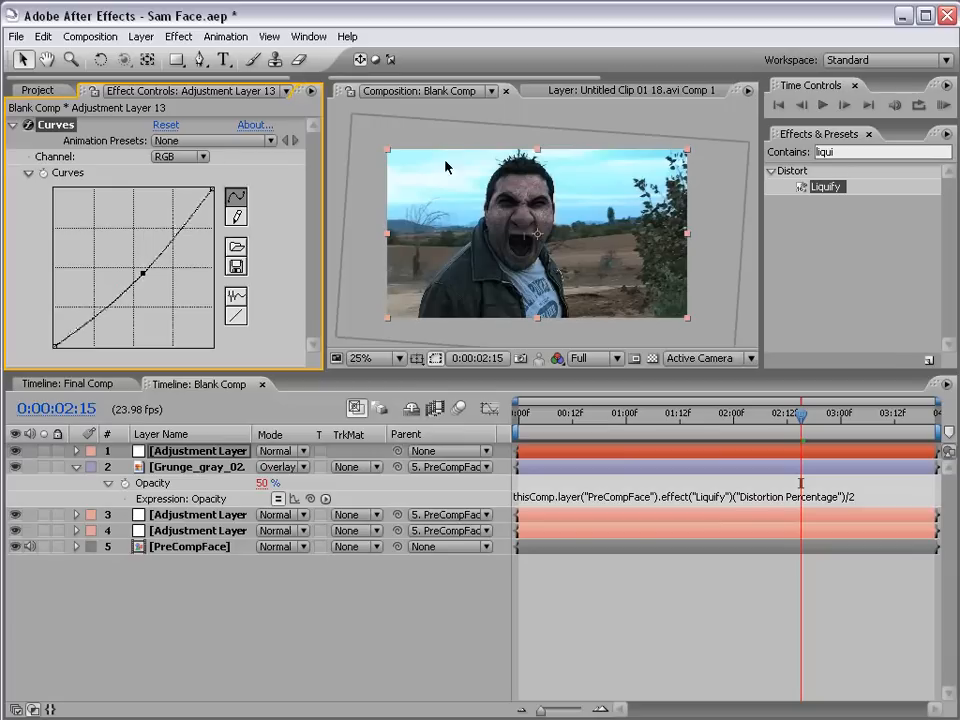
pyautogui.press('Delete')
# Search the effects and presets for "green" and apply the FMP_GreenEasy preset to the new adjustment layer
pyautogui.moveTo(837, 154); pyautogui.dragTo(510, 148)
pyautogui.write('green')
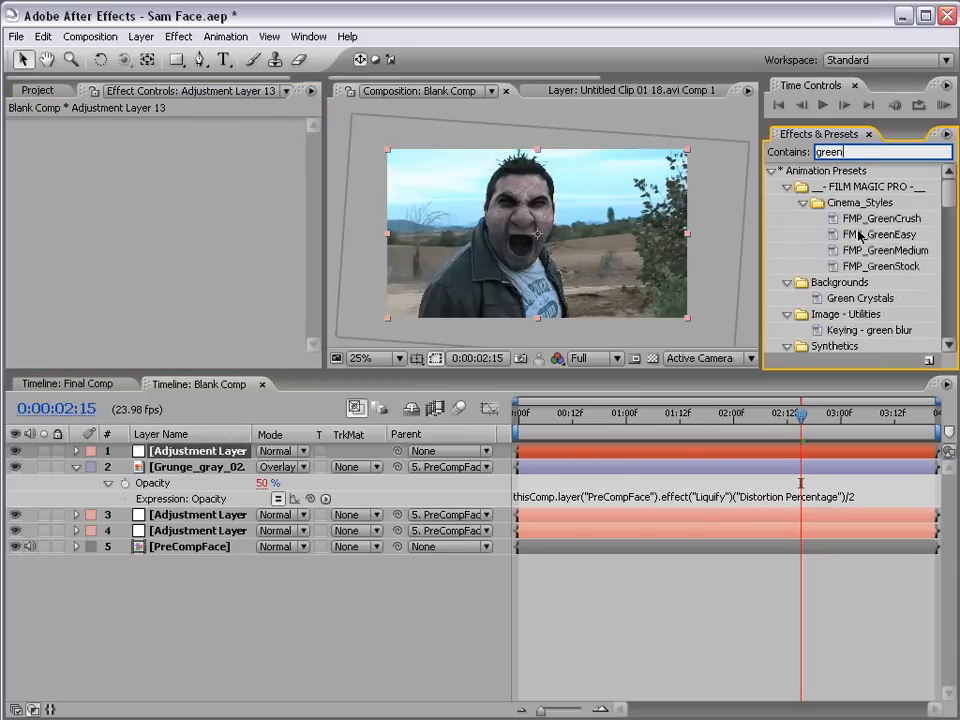
pyautogui.moveTo(858, 234); pyautogui.dragTo(555, 452)
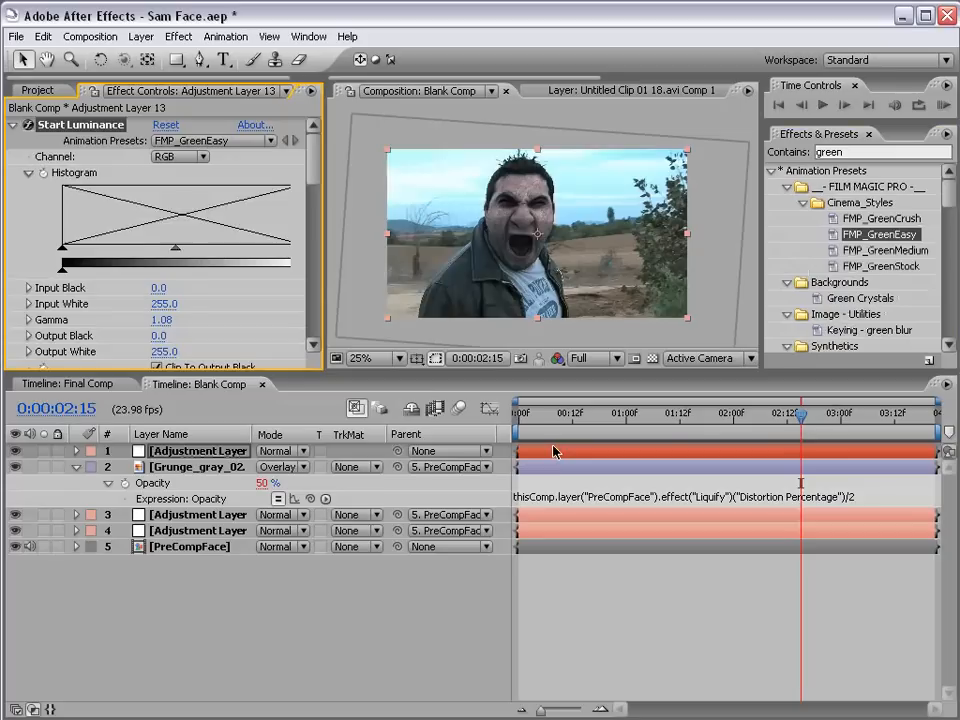
pyautogui.click(606, 567)
pyautogui.scroll(1, 556, 269)
pyautogui.scroll(-1, 556, 269)
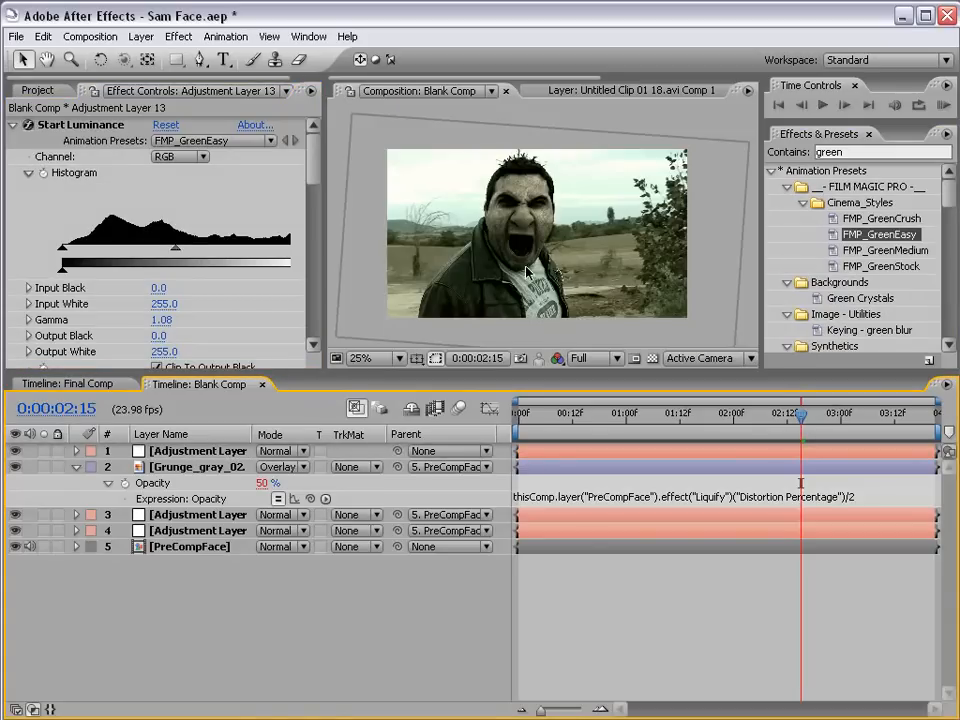
# Collapse the preset's other effects and set End Luminance to Gamma 0.75 and Input Black 28
pyautogui.click(13, 125)
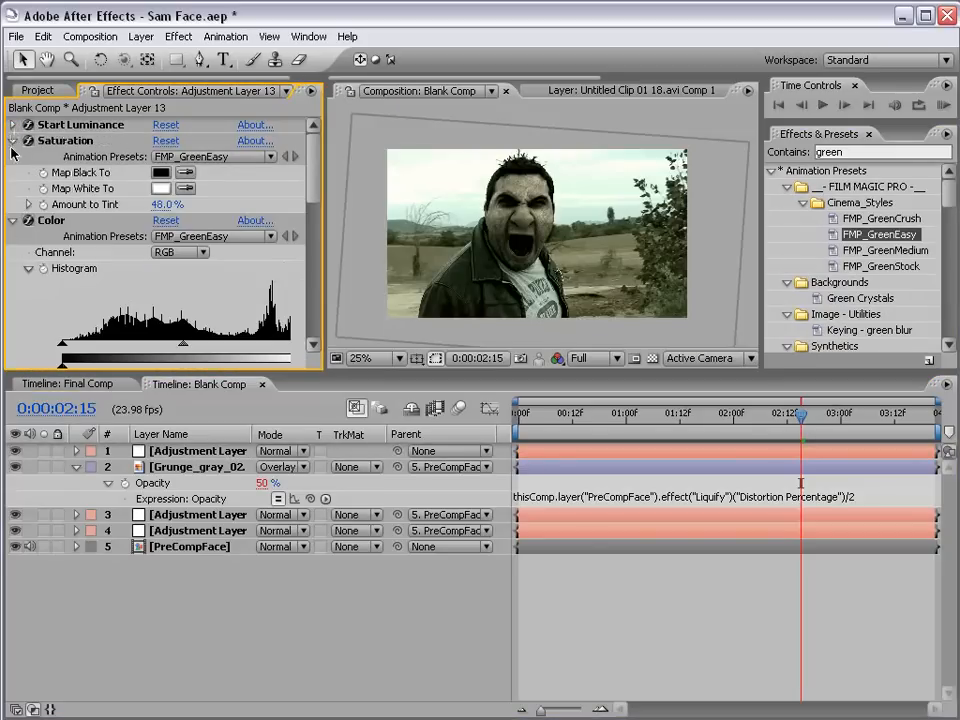
pyautogui.hotkey('ctrl', 'a')
pyautogui.click(12, 140)
pyautogui.click(13, 217)
pyautogui.click(13, 189)
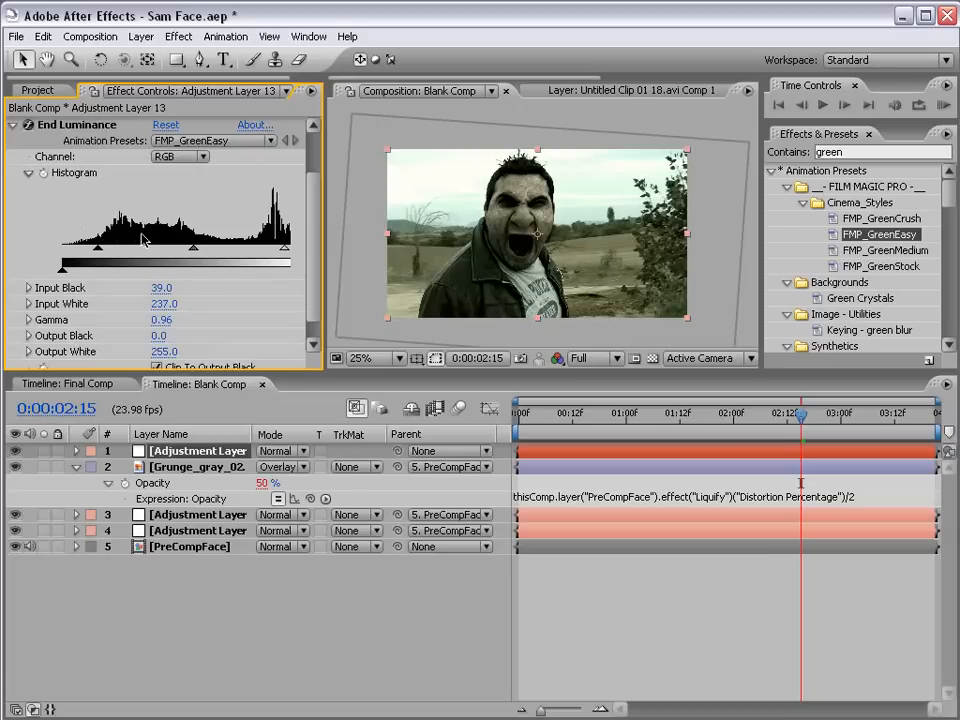
pyautogui.moveTo(198, 253); pyautogui.dragTo(208, 251)
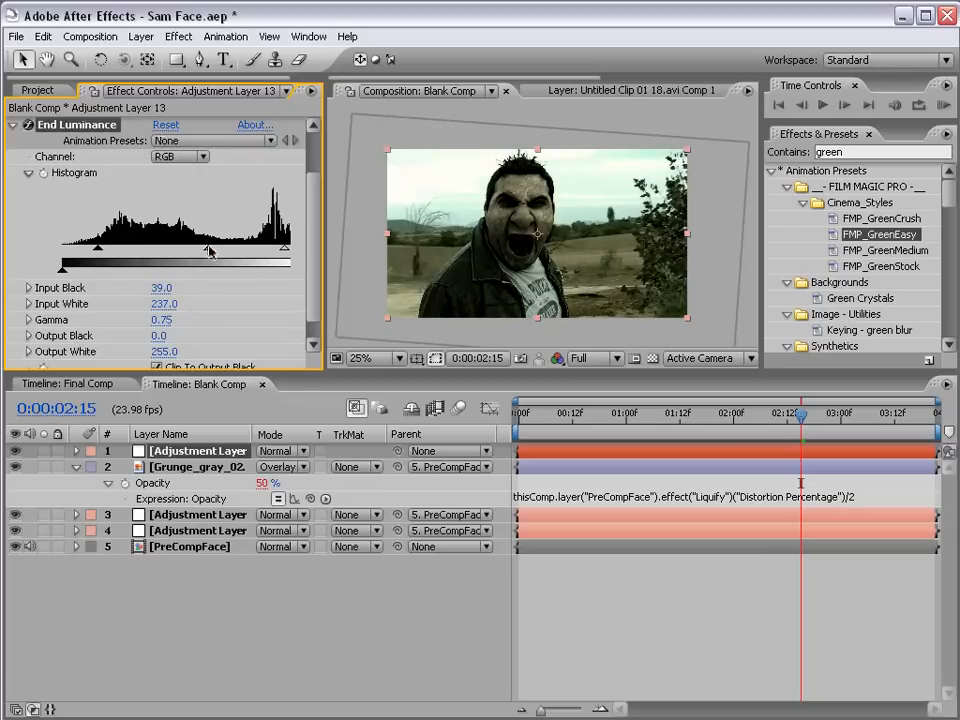
pyautogui.moveTo(100, 252); pyautogui.dragTo(90, 252)
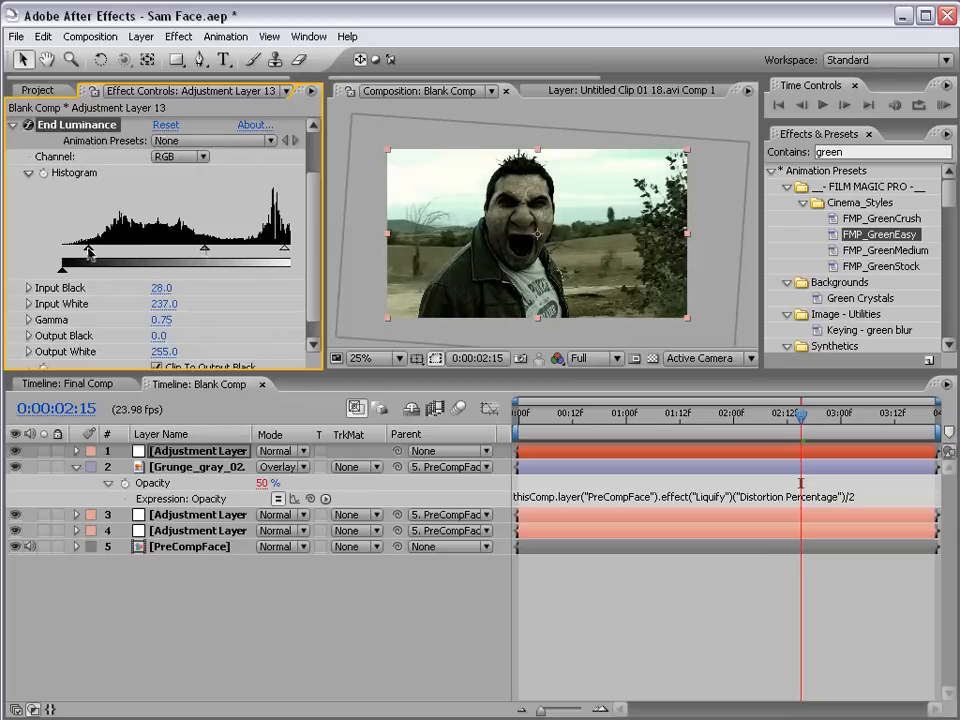
# Scrub to 0:00:01:05 and examine the graded frame in an enlarged composition view
pyautogui.click(572, 591)
pyautogui.moveTo(520, 415); pyautogui.dragTo(650, 420)
pyautogui.press('`')
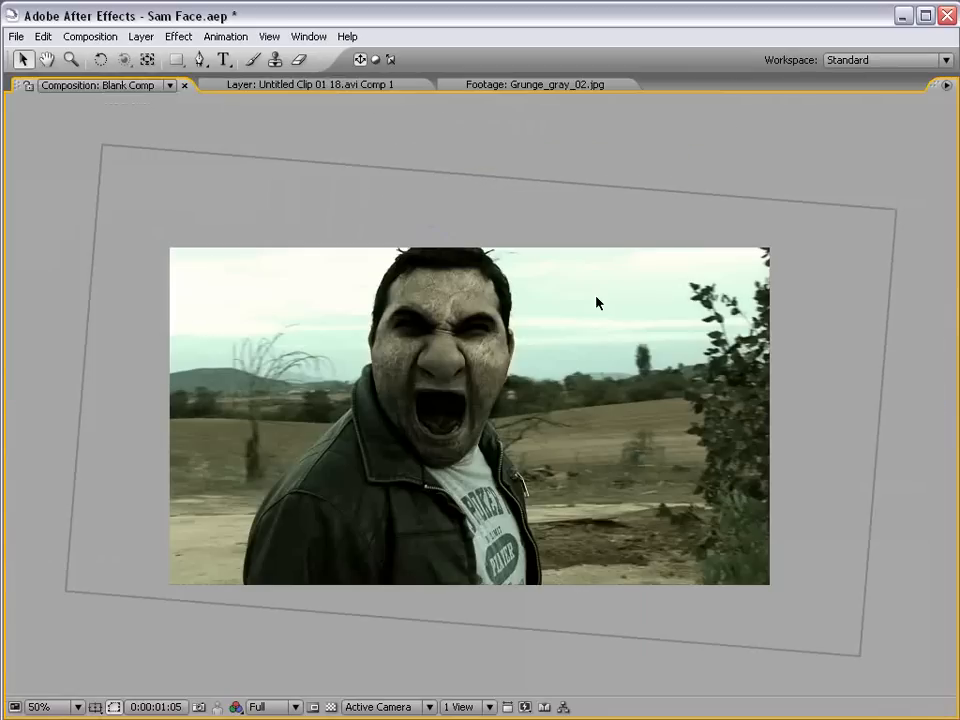
pyautogui.press('`')
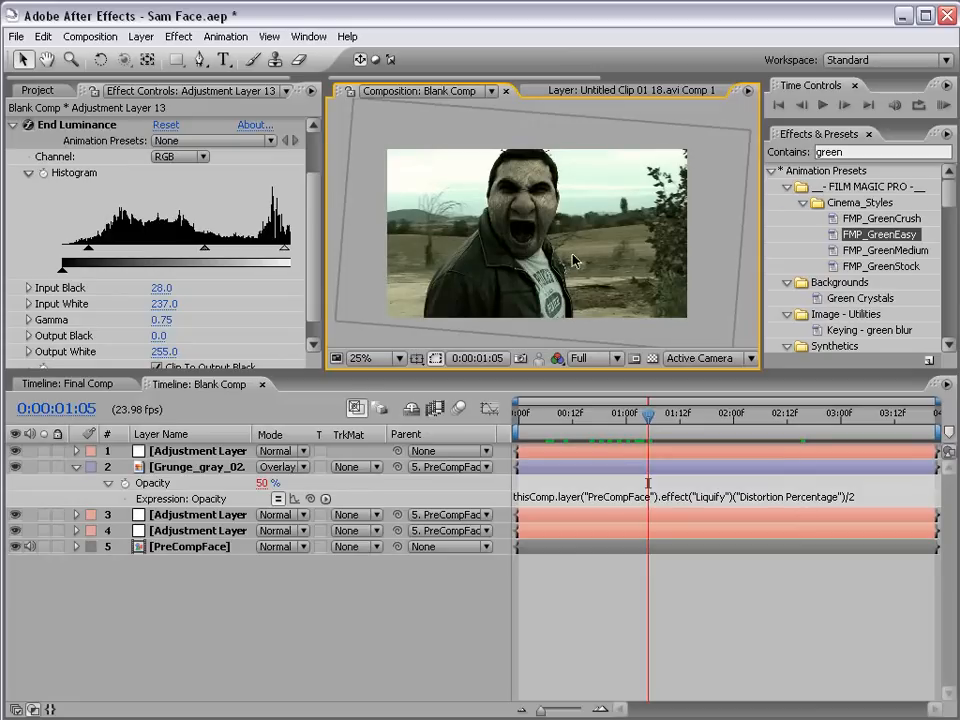
# Partly revert PreCompFace's Liquify distortion along the cheek with the Reconstruction tool
pyautogui.click(173, 545)
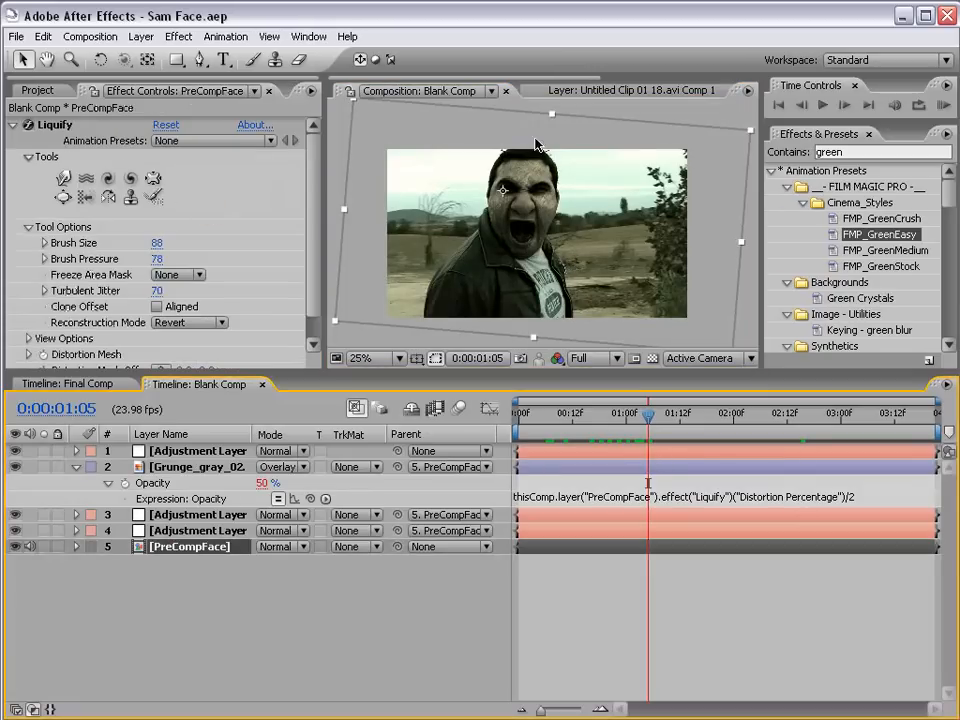
pyautogui.scroll(1, 500, 225)
pyautogui.click(154, 197)
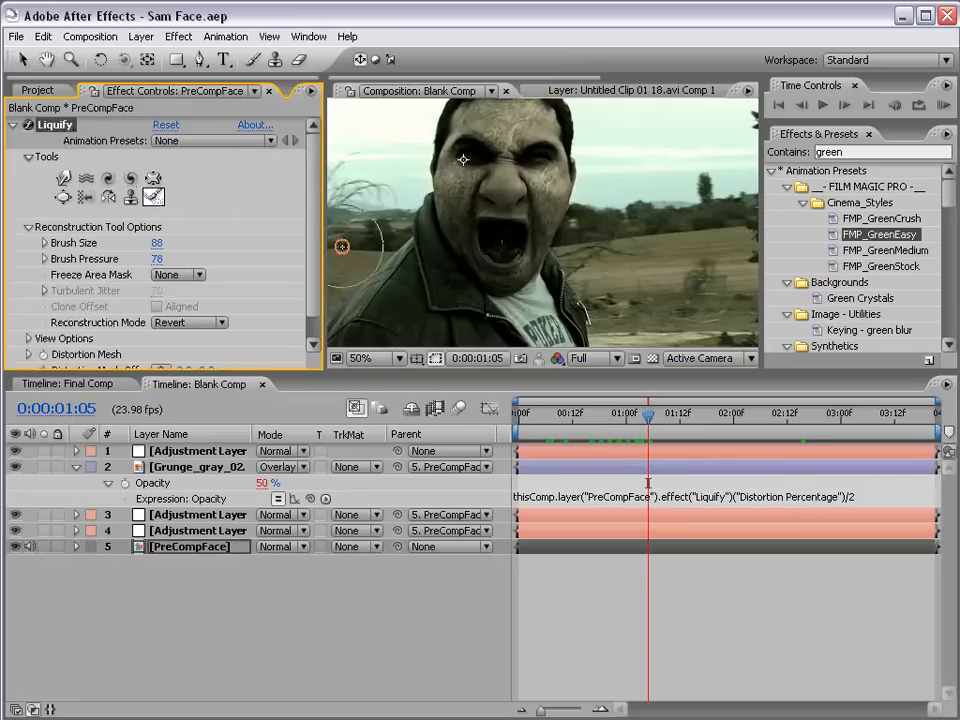
pyautogui.moveTo(554, 226); pyautogui.dragTo(553, 259)
pyautogui.moveTo(480, 232)
pyautogui.mouseDown()
pyautogui.moveTo(474, 270)
pyautogui.moveTo(524, 208)
pyautogui.moveTo(490, 220)
pyautogui.moveTo(489, 261)
pyautogui.moveTo(450, 214)
pyautogui.moveTo(512, 300)
pyautogui.moveTo(450, 185)
pyautogui.moveTo(500, 175)
pyautogui.moveTo(462, 195)
pyautogui.moveTo(531, 178)
pyautogui.moveTo(456, 208)
pyautogui.mouseUp()
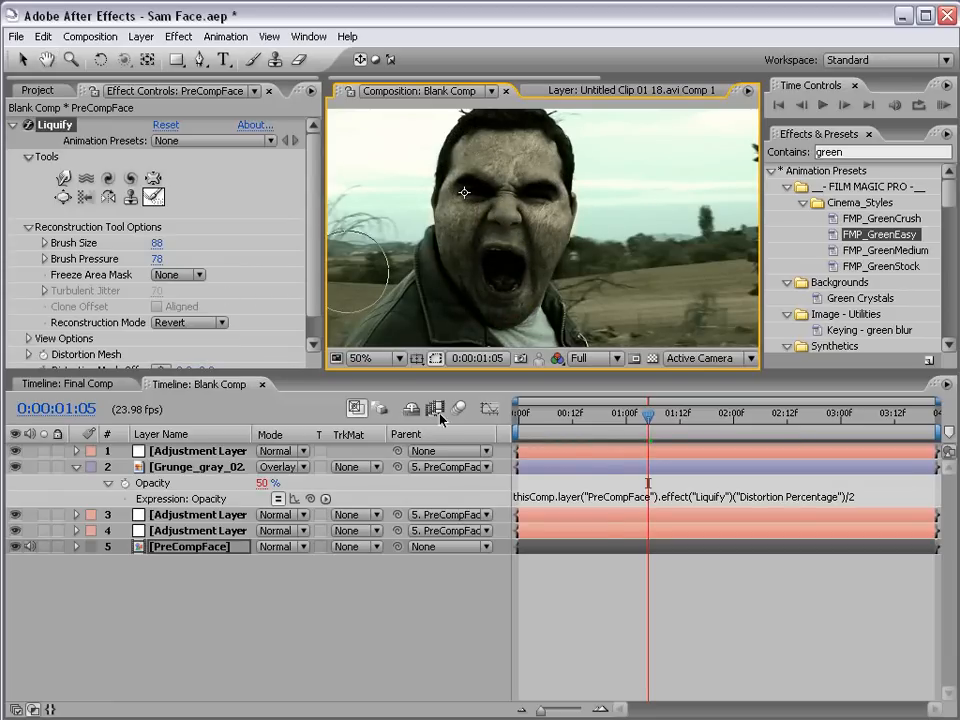
# At 0:00:01:09, shrink the nose on PreCompFace with Liquify's Pucker tool at brush size 88
pyautogui.moveTo(607, 425); pyautogui.dragTo(666, 420)
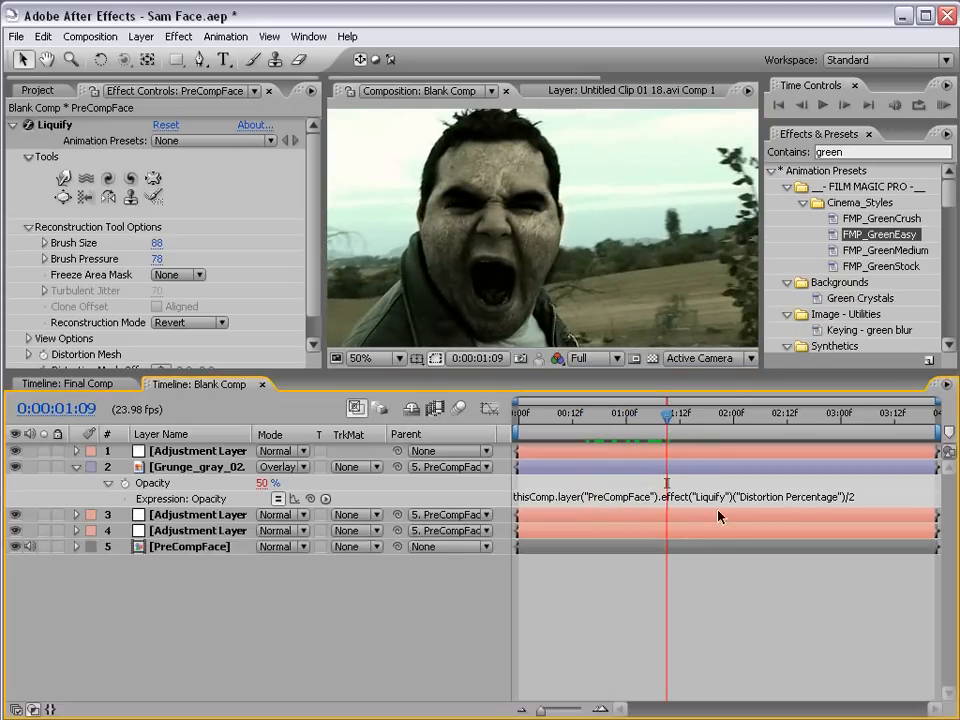
pyautogui.press('space')
pyautogui.moveTo(512, 288); pyautogui.dragTo(513, 257)
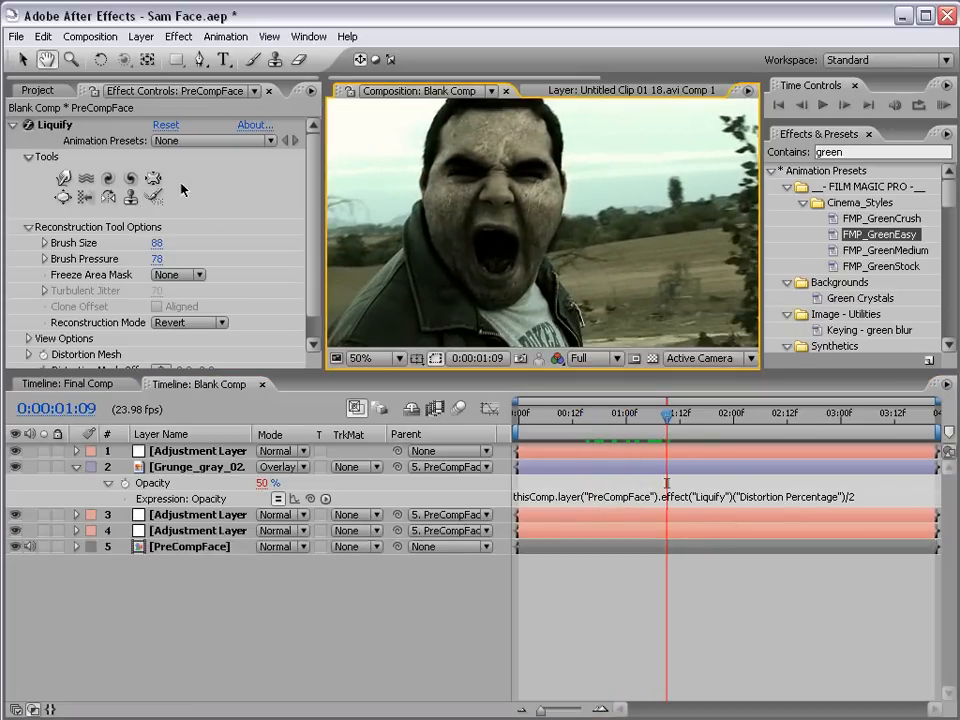
pyautogui.click(152, 178)
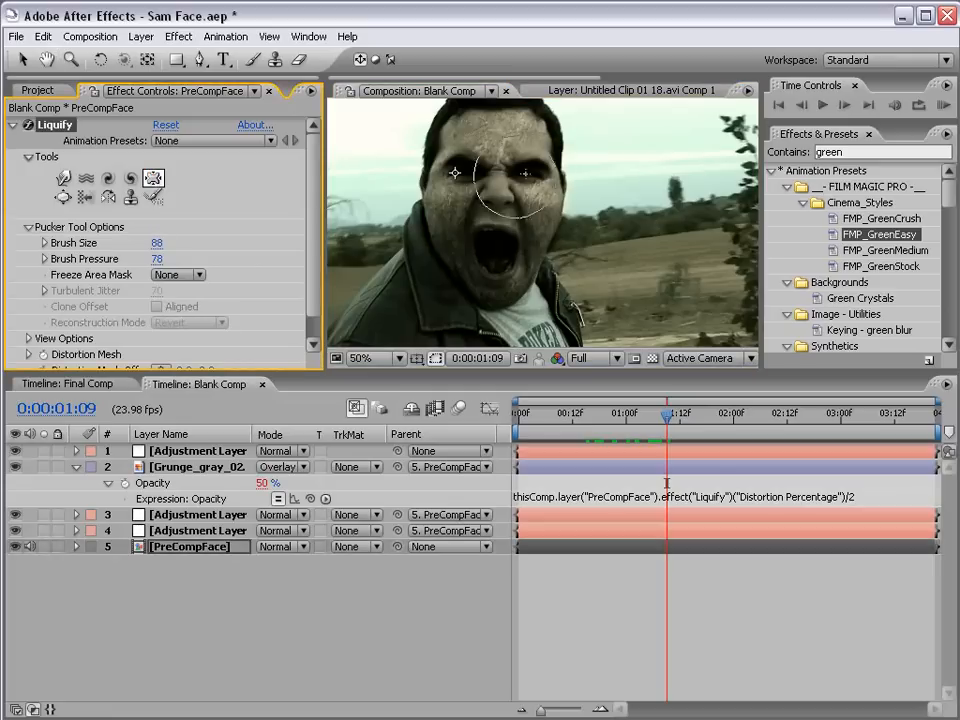
pyautogui.click(497, 195)
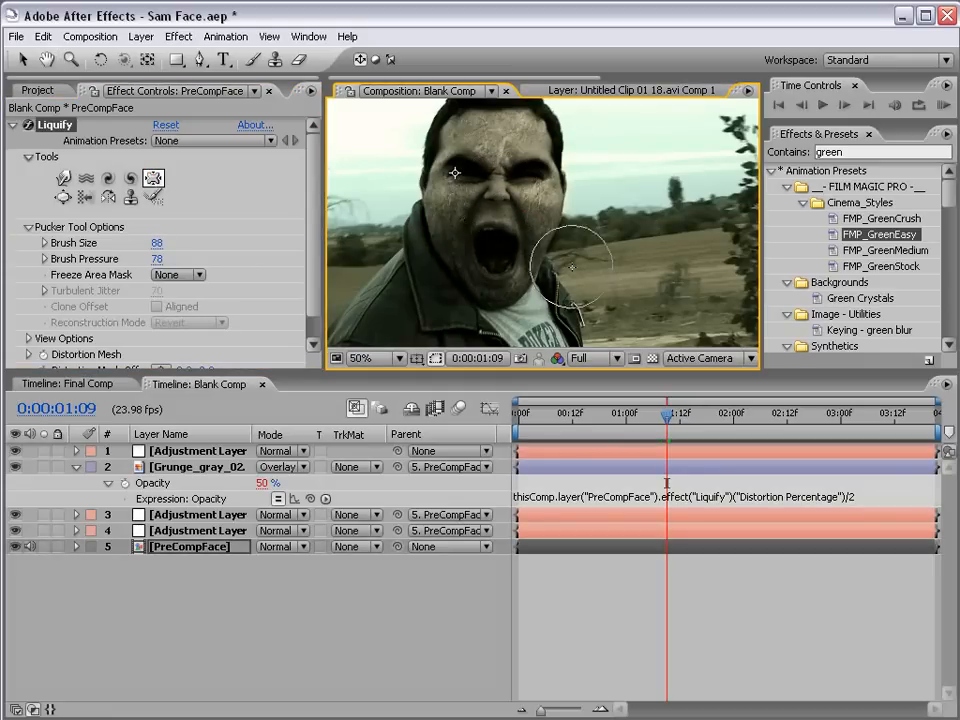
pyautogui.press('space')
pyautogui.moveTo(499, 192); pyautogui.dragTo(499, 197)
pyautogui.scroll(2, 497, 195)
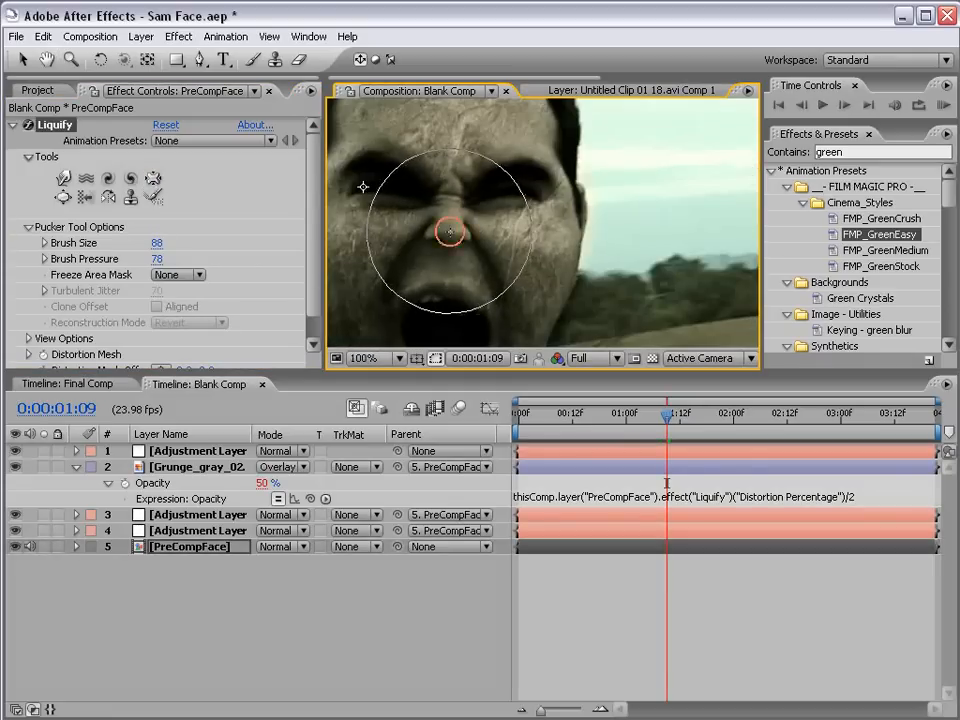
pyautogui.press('space')
pyautogui.moveTo(472, 246); pyautogui.dragTo(527, 195)
# Check the puckered face at 0:00:01:03 and play a RAM preview of Blank Comp
pyautogui.click(625, 547)
pyautogui.scroll(-1, 606, 268)
pyautogui.press('space')
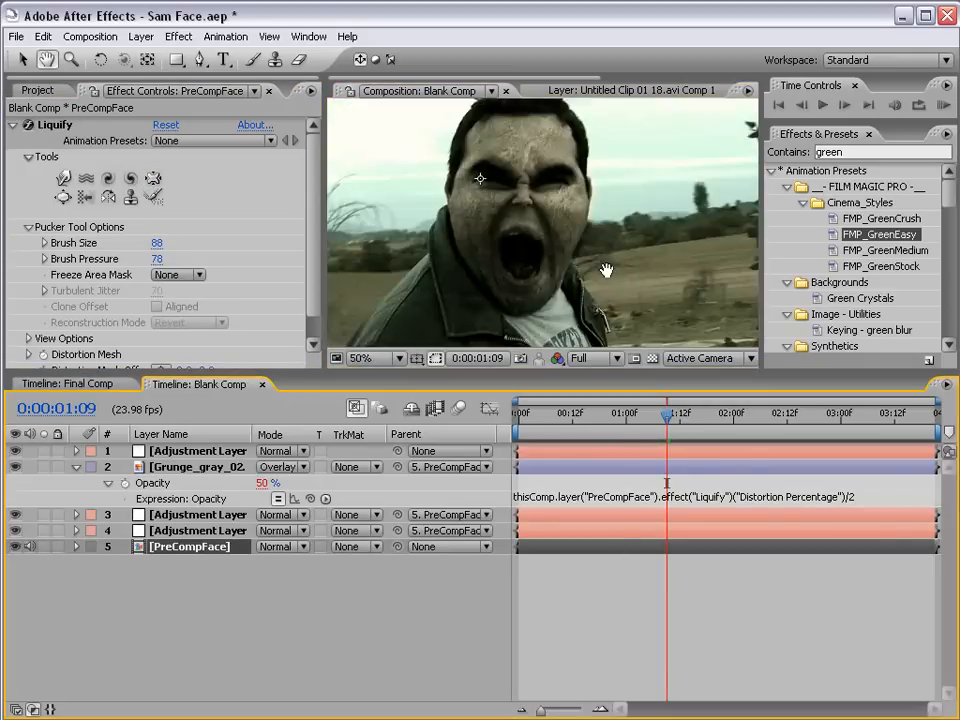
pyautogui.moveTo(534, 280); pyautogui.dragTo(529, 272)
pyautogui.moveTo(579, 428); pyautogui.dragTo(638, 428)
pyautogui.click(720, 621)
pyautogui.press('v')
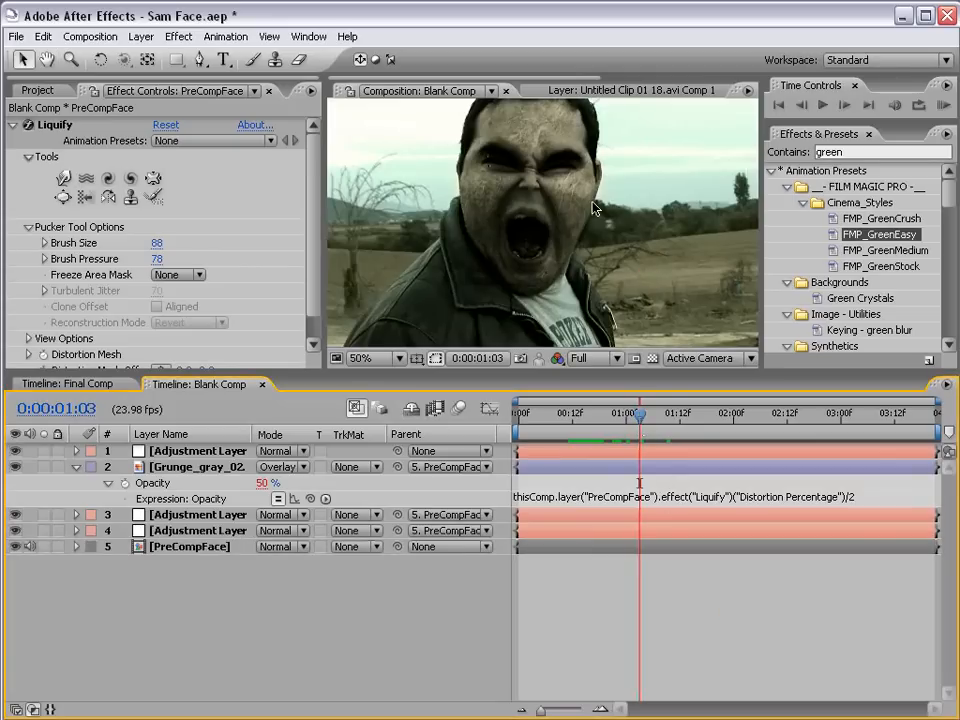
pyautogui.scroll(-1, 553, 200)
pyautogui.scroll(1, 593, 216)
pyautogui.moveTo(593, 204); pyautogui.dragTo(593, 233)
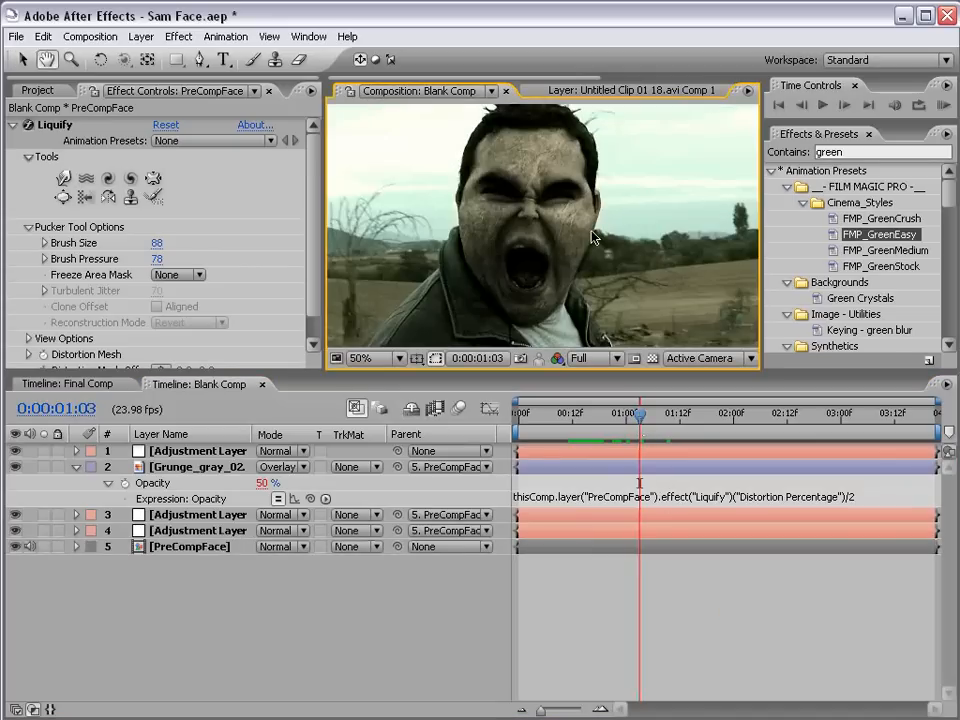
pyautogui.press('KP_0')
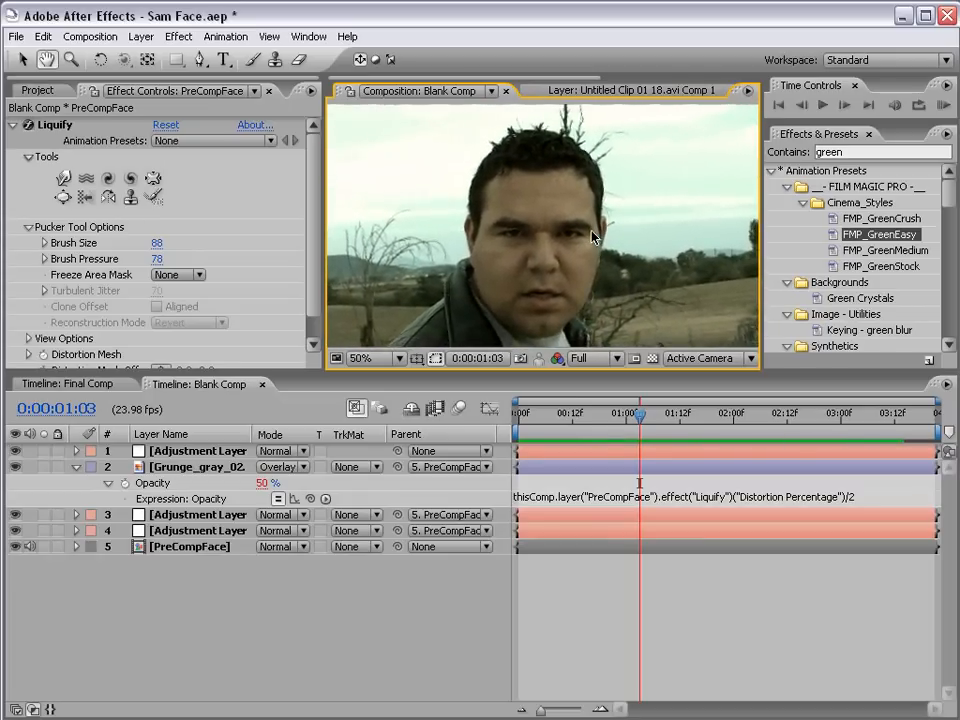
# Play the RAM preview with the whole frame at 50% in a maximized composition view, and restore the layout
pyautogui.press('Escape')
pyautogui.press('`')
pyautogui.scroll(-2, 574, 246)
pyautogui.moveTo(521, 430); pyautogui.dragTo(489, 346)
pyautogui.scroll(1, 523, 421)
pyautogui.press('KP_0')
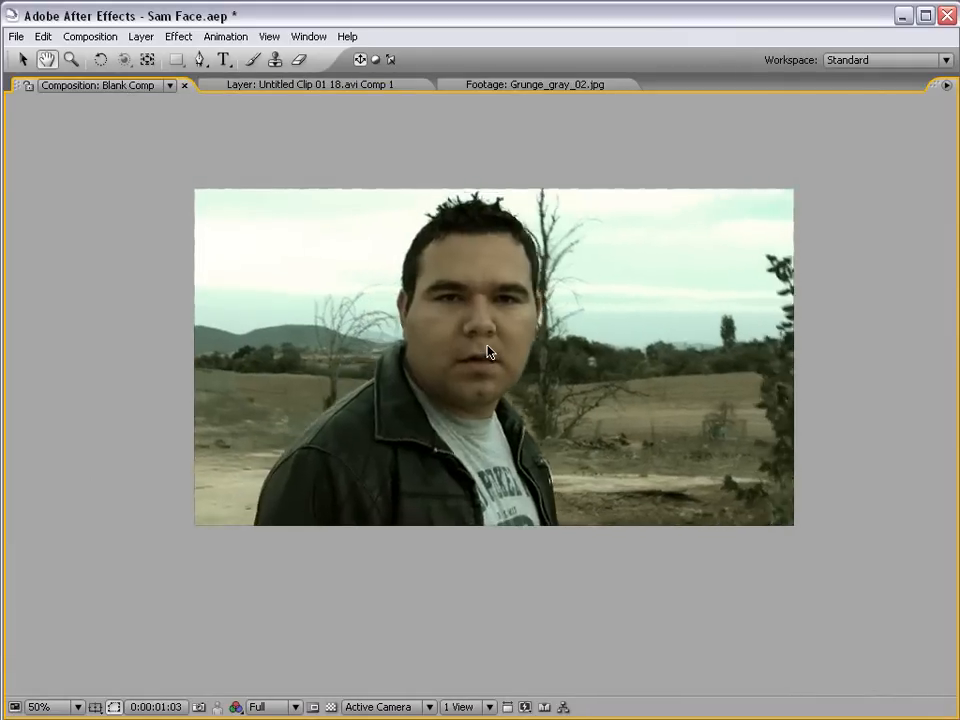
pyautogui.press('`')
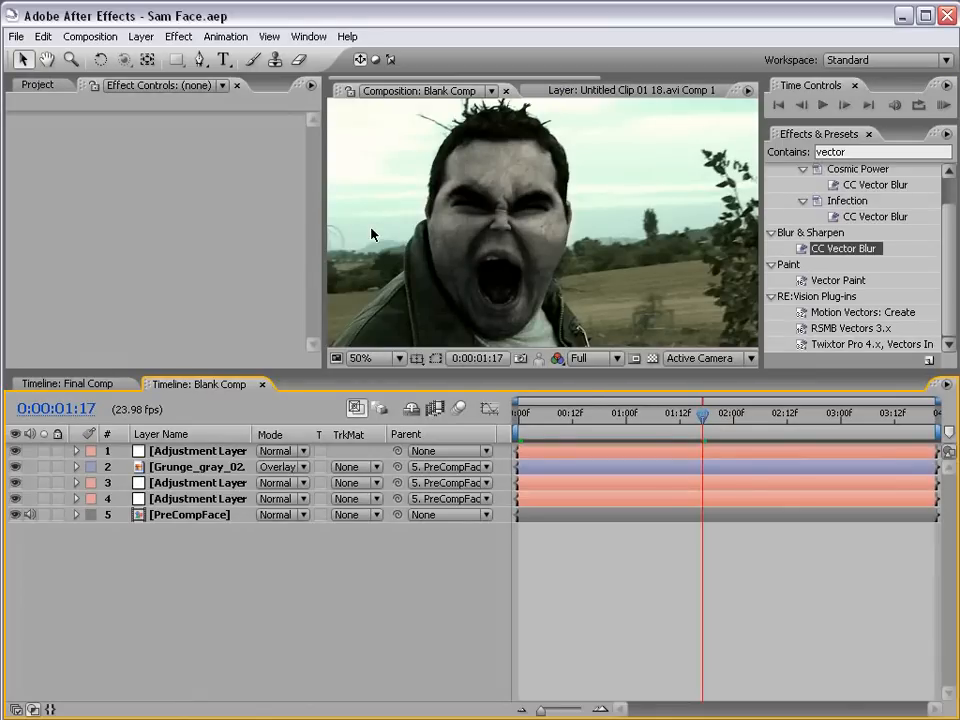
# Paste the Glasses layer on top, parent it to PreCompFace at the first frame, and turn on its visibility
pyautogui.hotkey('ctrl', 'v')
pyautogui.press('Home')
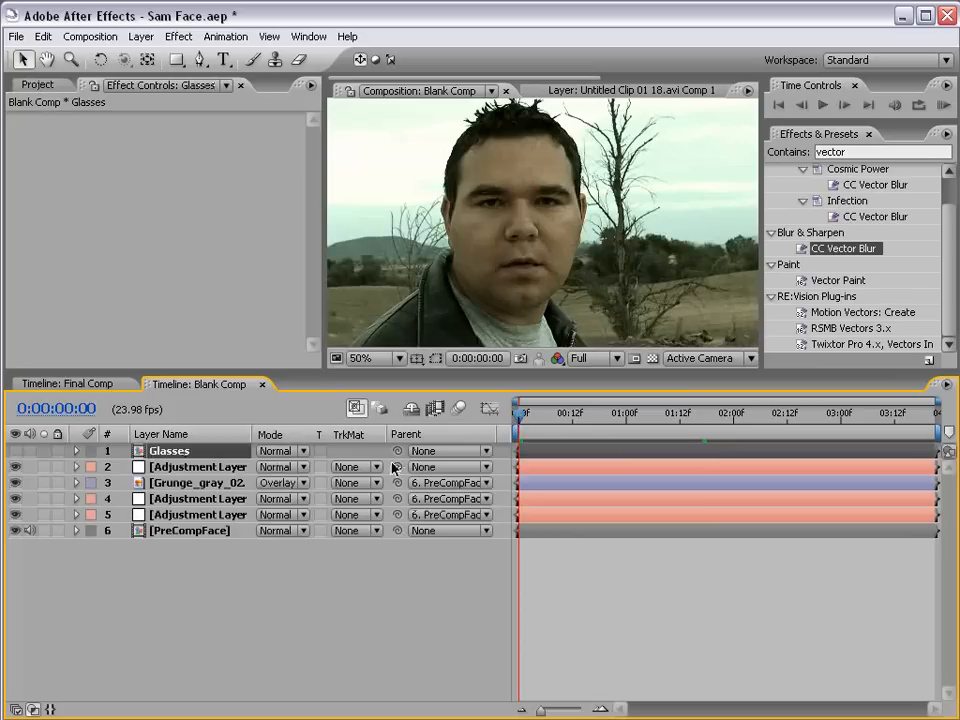
pyautogui.moveTo(397, 451); pyautogui.dragTo(190, 530)
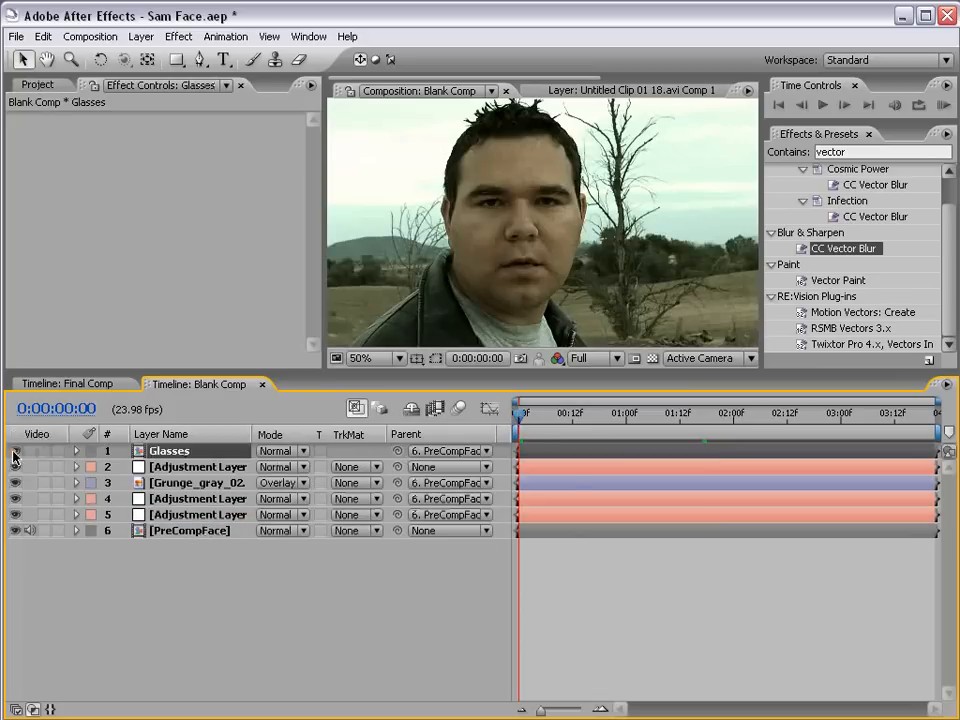
pyautogui.click(14, 451)
# Scrub through Blank Comp to 0:00:01:19 and 0:00:02:05 to check how the glasses follow the face
pyautogui.moveTo(554, 428); pyautogui.dragTo(712, 426)
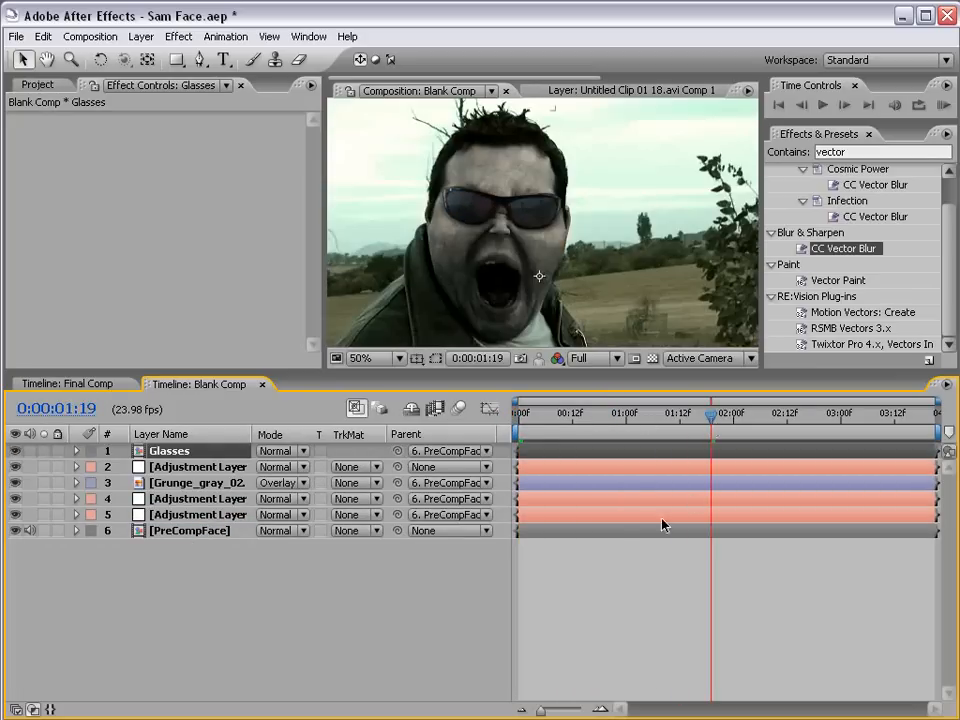
pyautogui.click(655, 565)
pyautogui.press('h')
pyautogui.moveTo(591, 304); pyautogui.dragTo(610, 284)
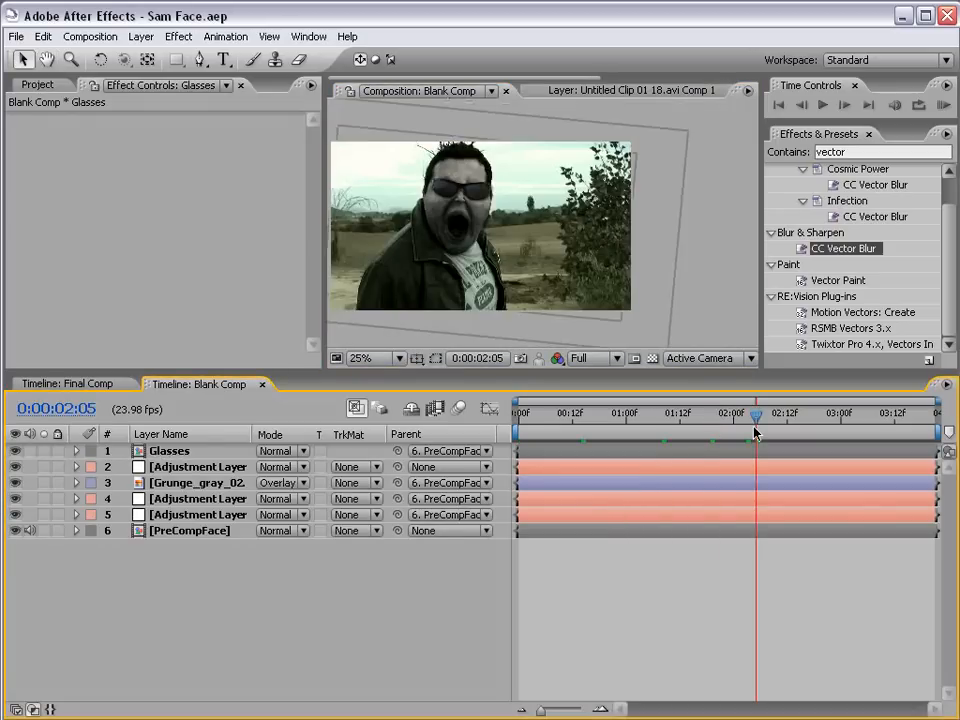
pyautogui.moveTo(447, 273); pyautogui.dragTo(555, 282)
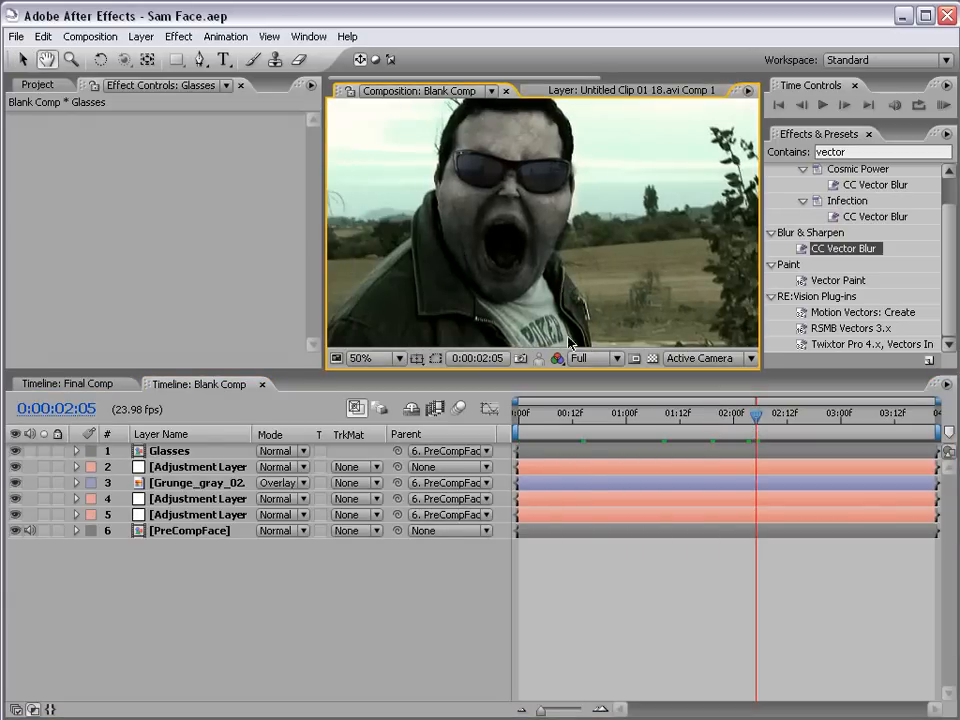
pyautogui.click(602, 580)
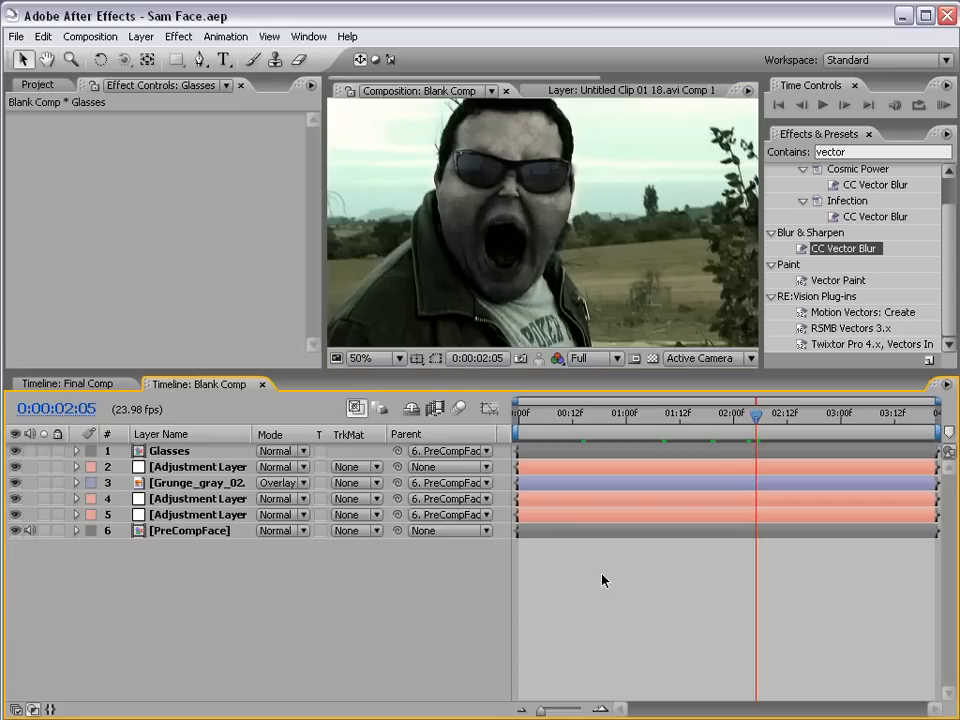
# Collapse the Grungy_Textures folder in the project and look through the other Riot_Gear_FX folders
pyautogui.click(38, 84)
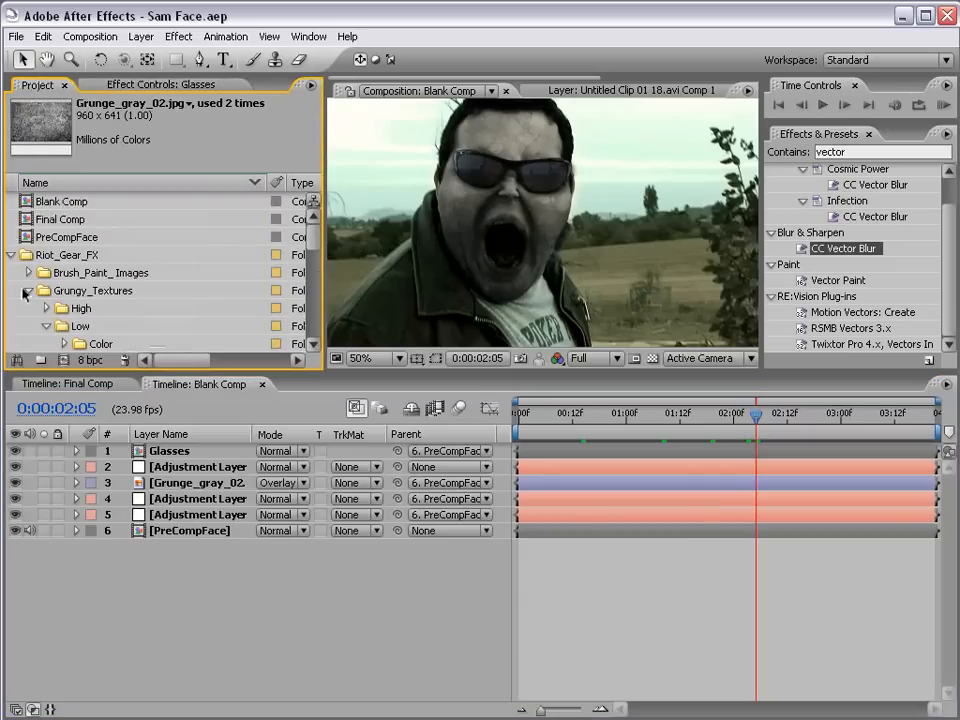
pyautogui.click(28, 290)
pyautogui.scroll(-2, 298, 262)
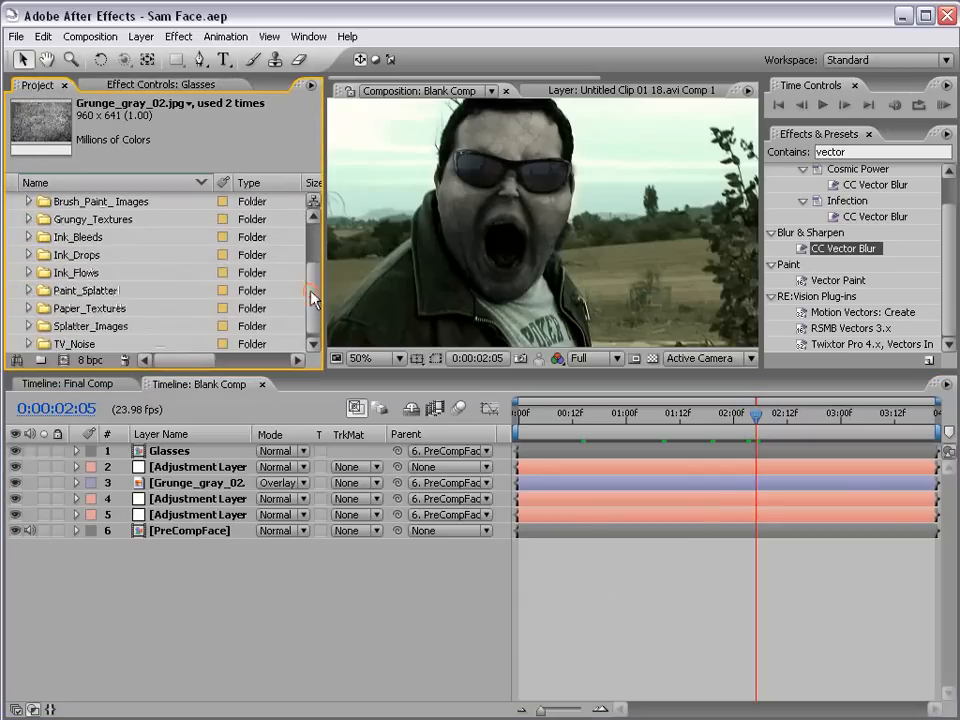